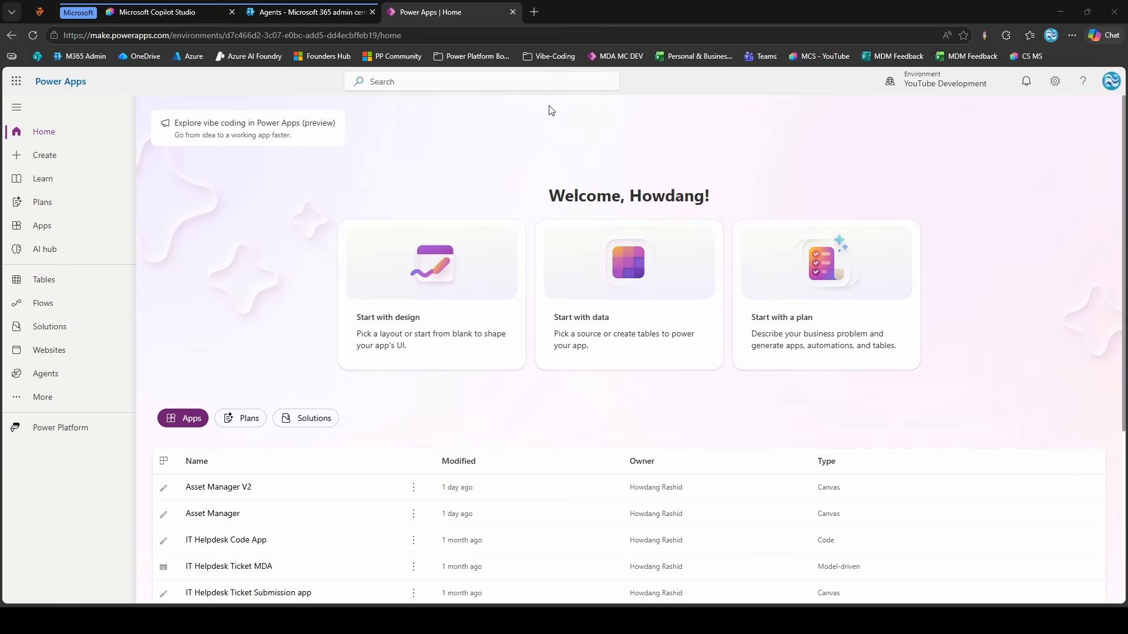
Open the Power Platform admin center from the Power Apps settings gear and list its environments
drag(91, 35, 165, 37)
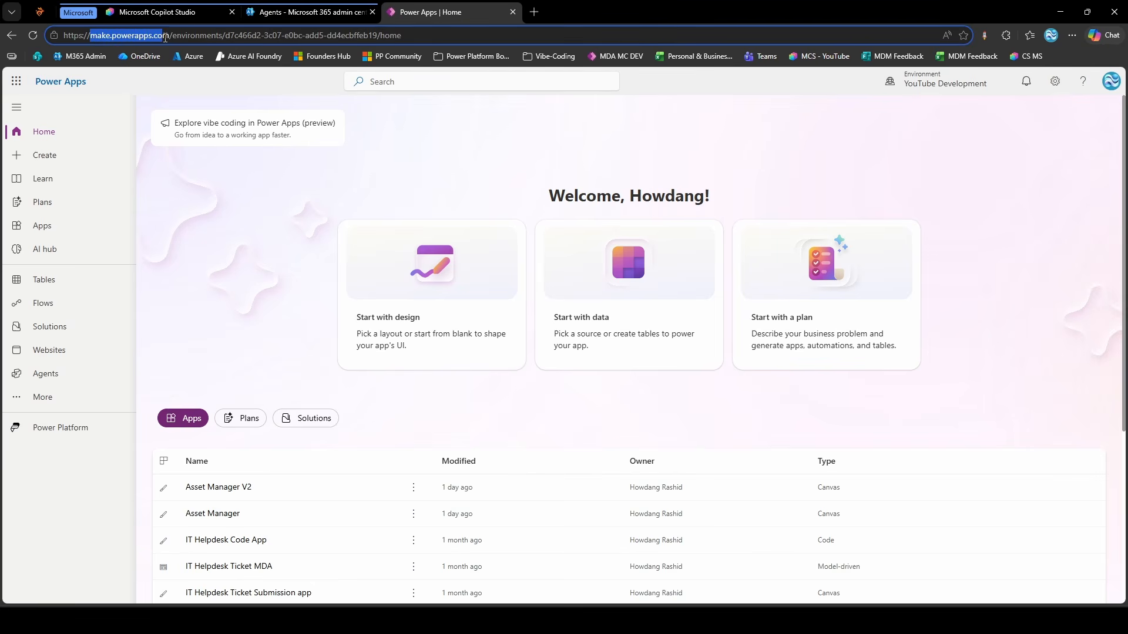
click(732, 145)
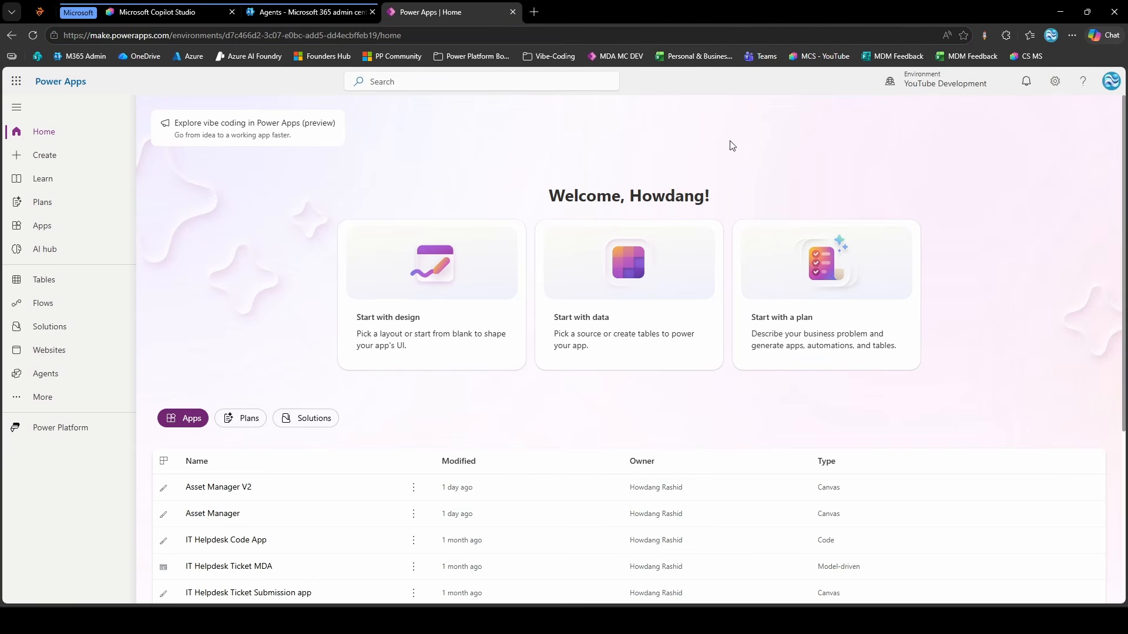
click(1055, 81)
click(970, 167)
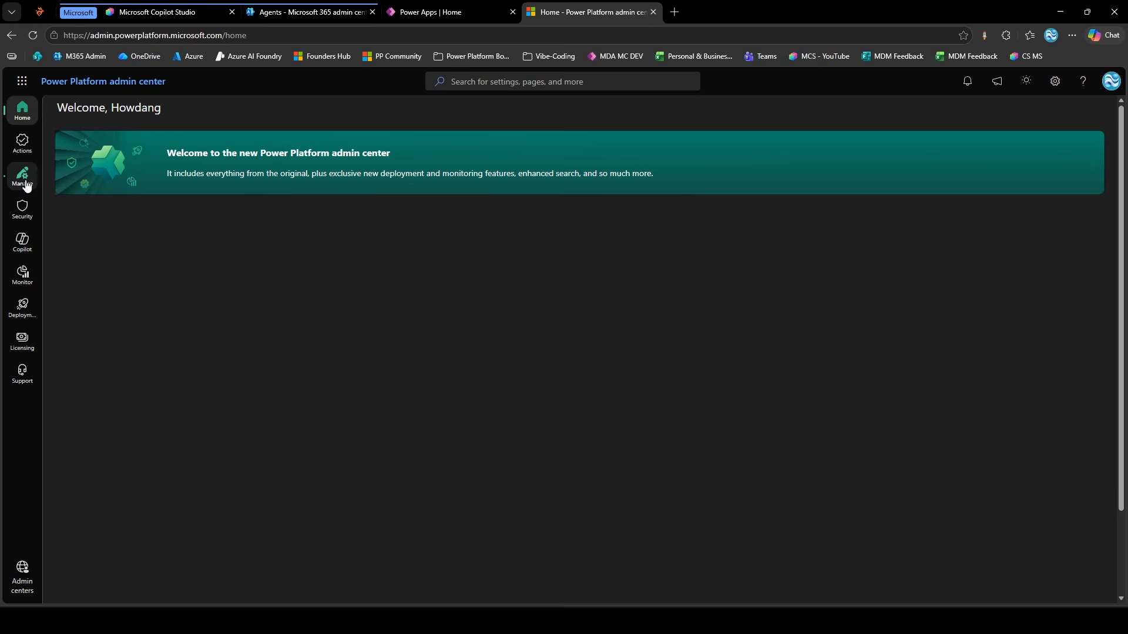
click(24, 176)
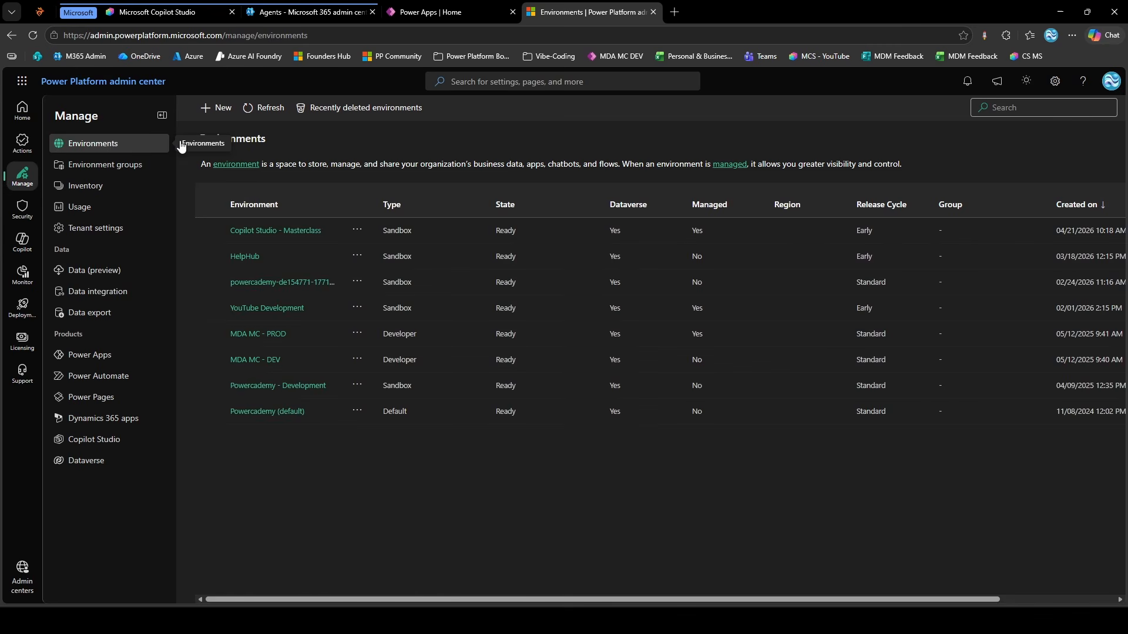
Start a new environment of type Sandbox in the United States region
click(208, 108)
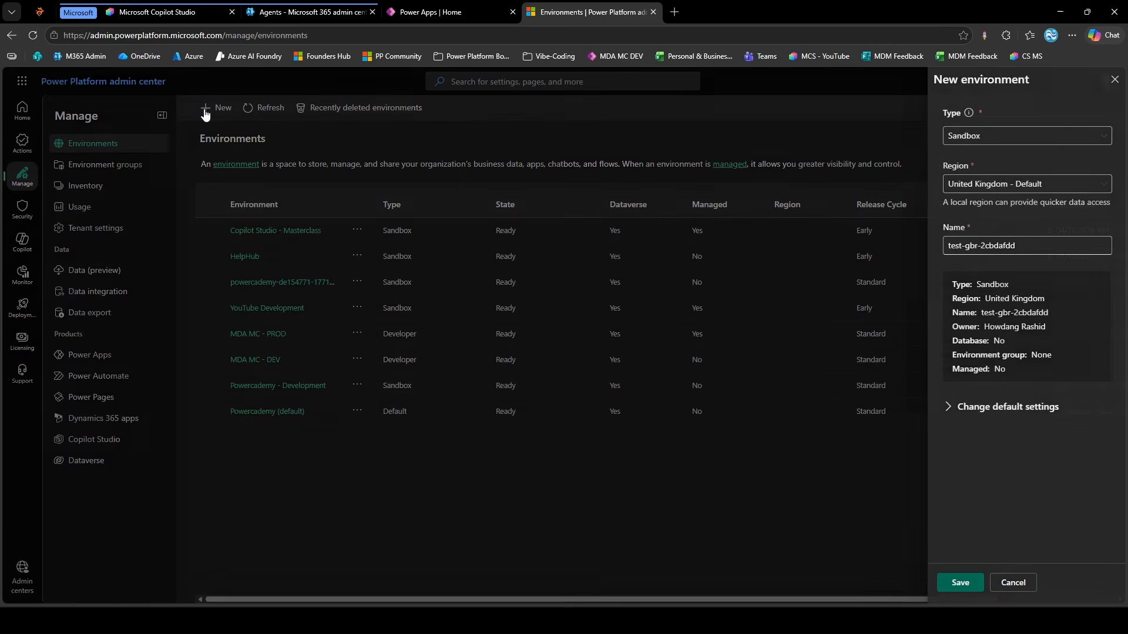
click(970, 137)
click(976, 179)
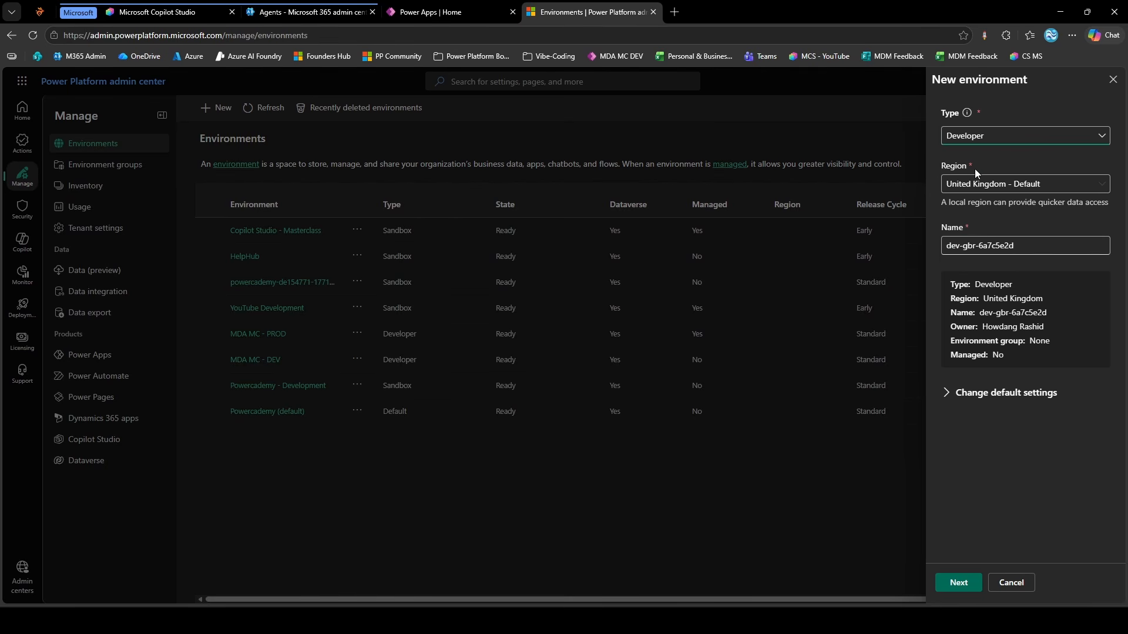
click(976, 140)
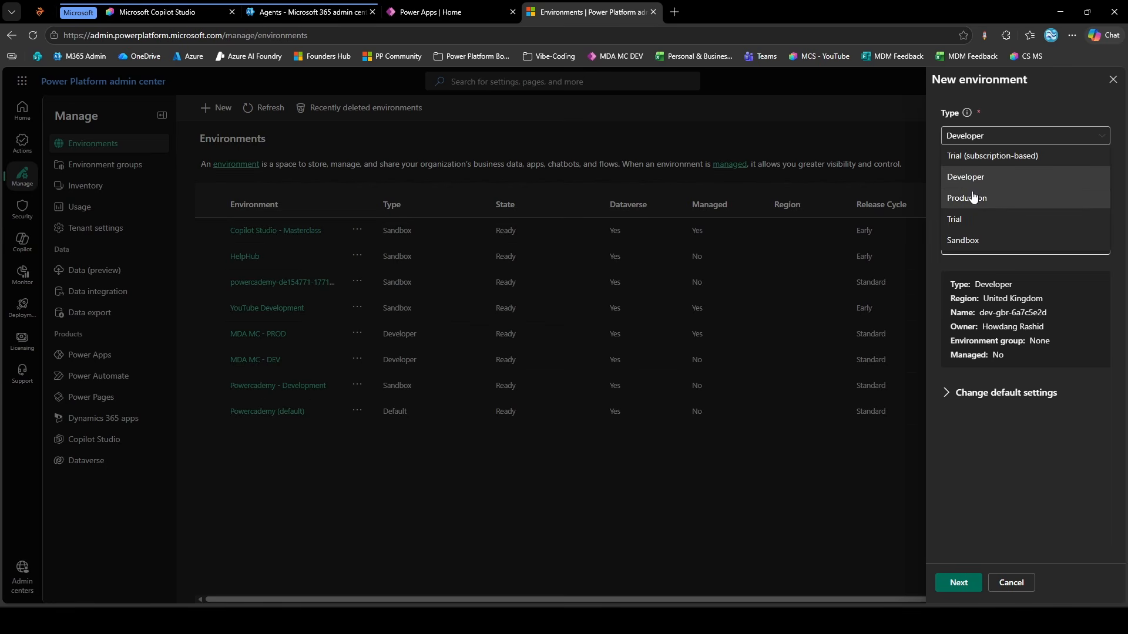
click(989, 233)
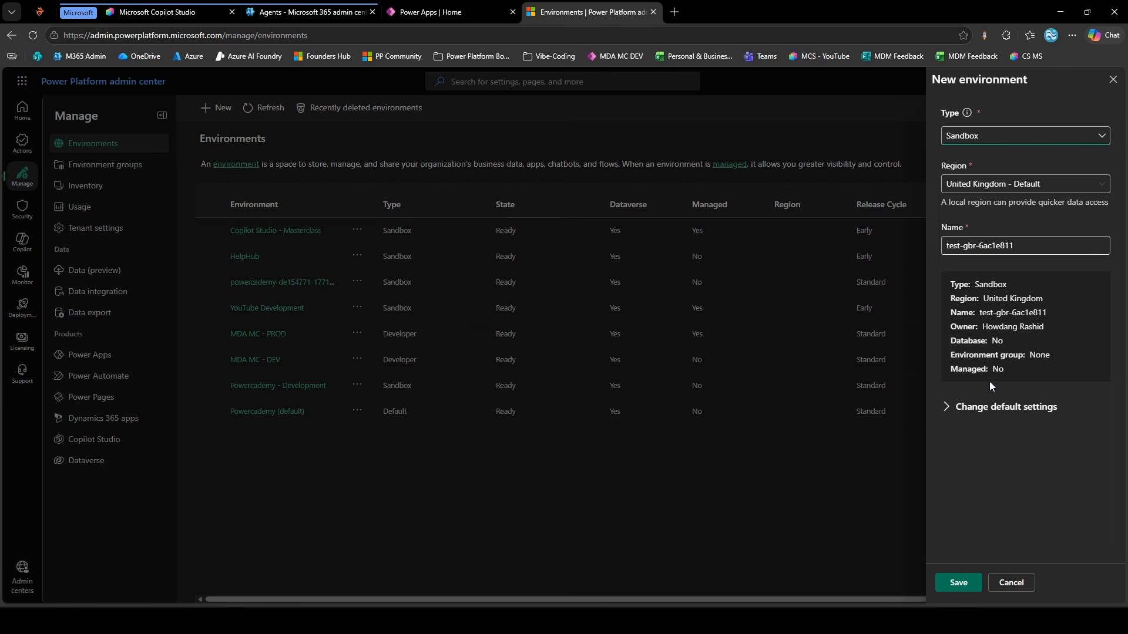
click(1010, 184)
click(977, 208)
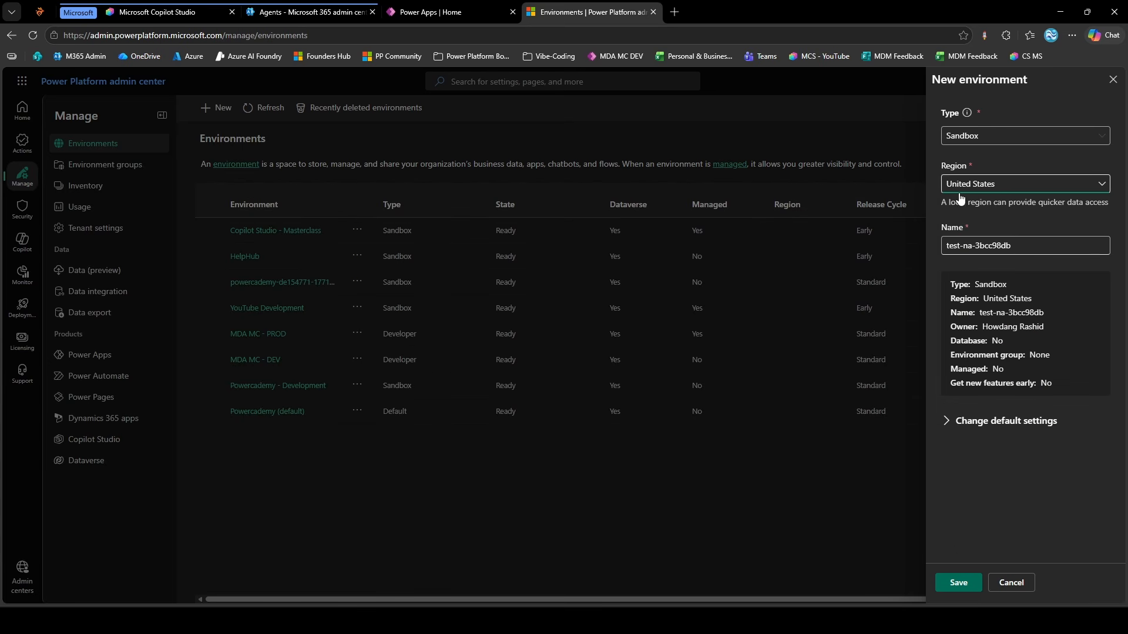
Make it a Managed Environment with early access to new features, then continue to Dataverse
click(947, 421)
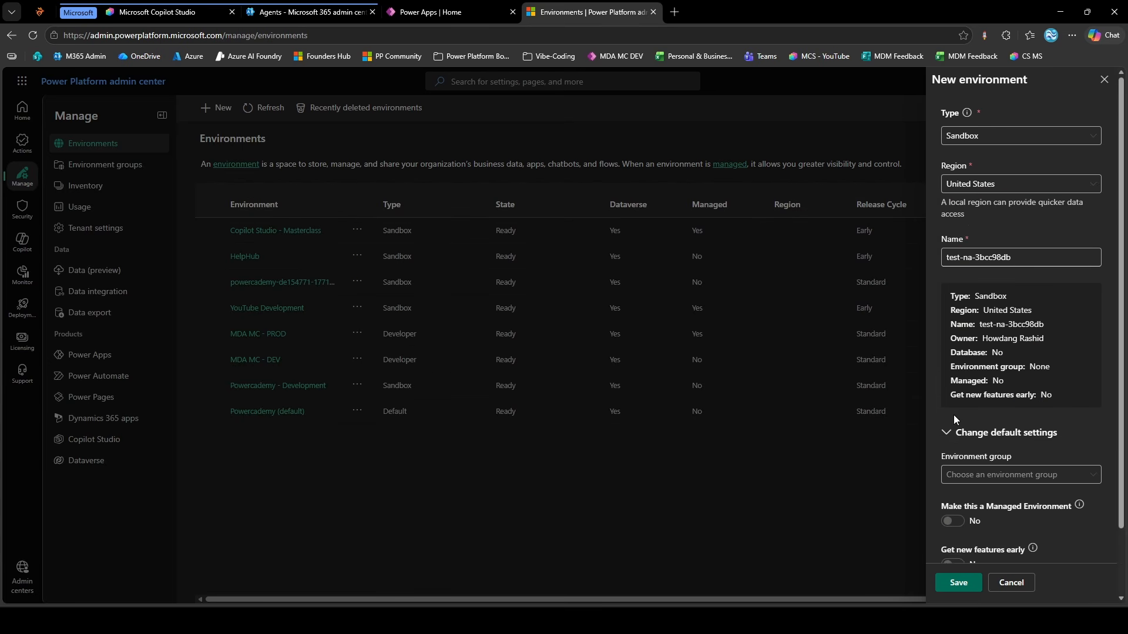
scroll(975, 411, down, 1)
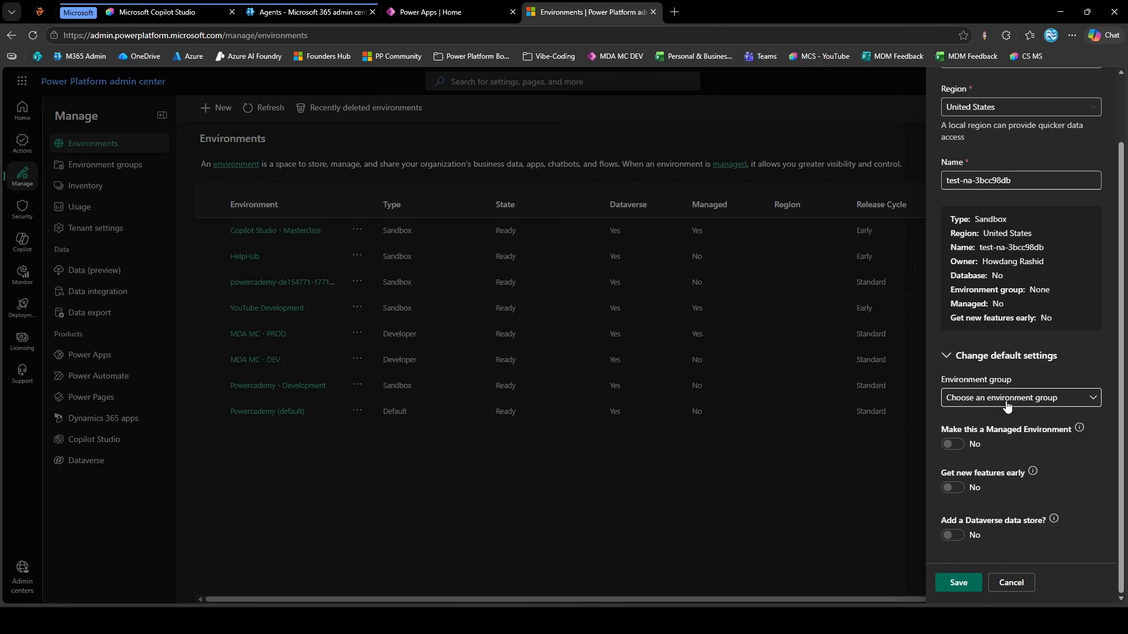
click(953, 446)
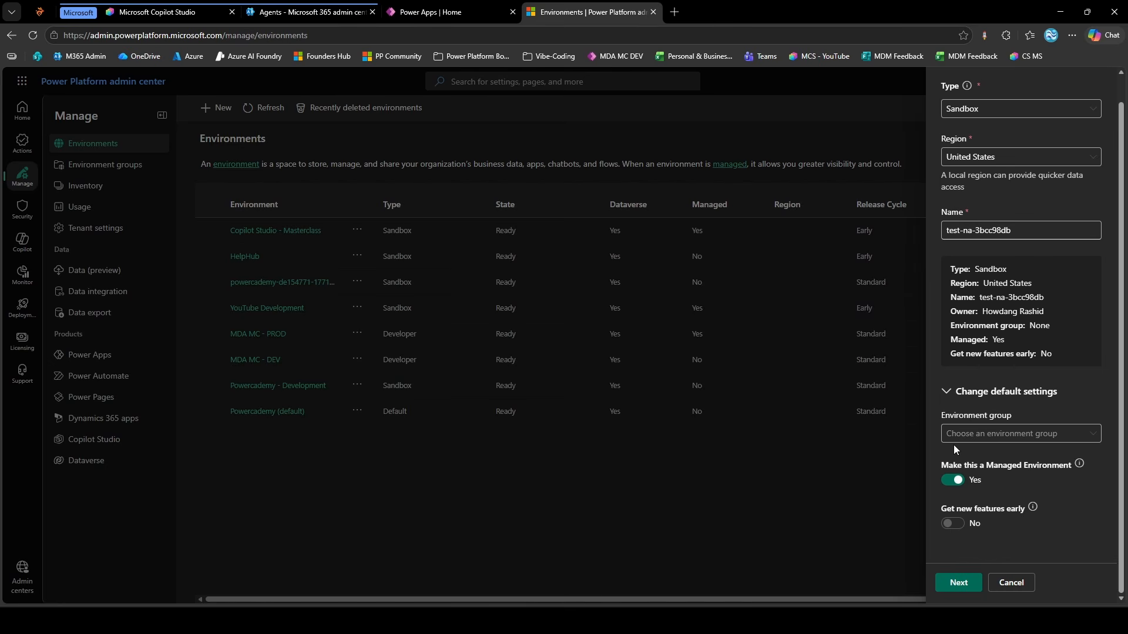
click(951, 524)
click(975, 580)
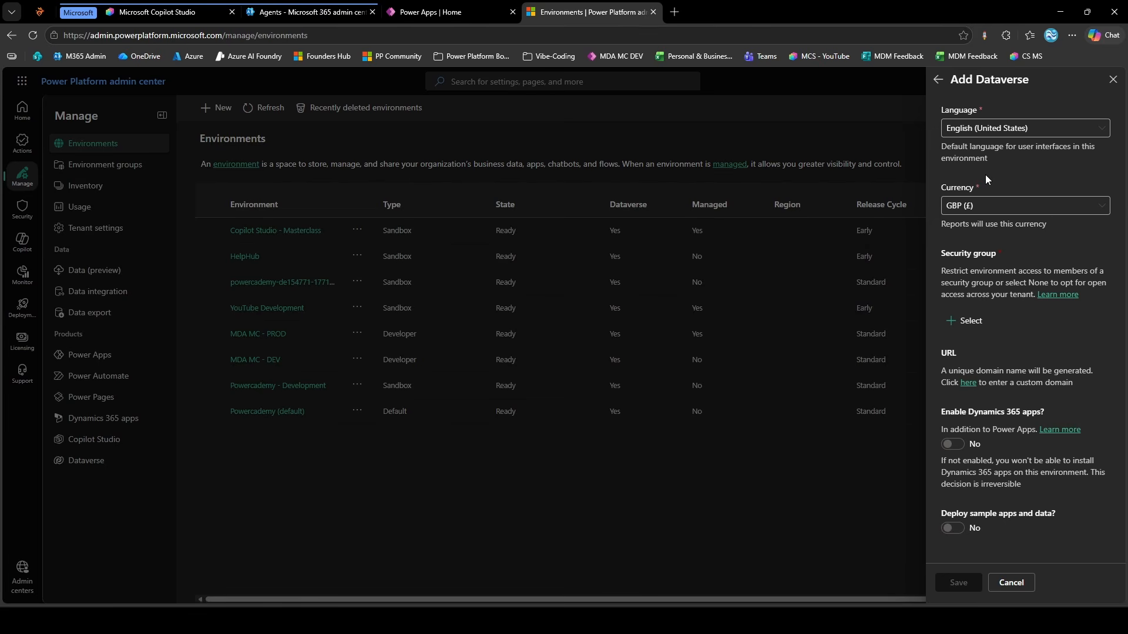
Set the Dataverse security group to None and turn Deploy sample apps and data to Yes
click(968, 321)
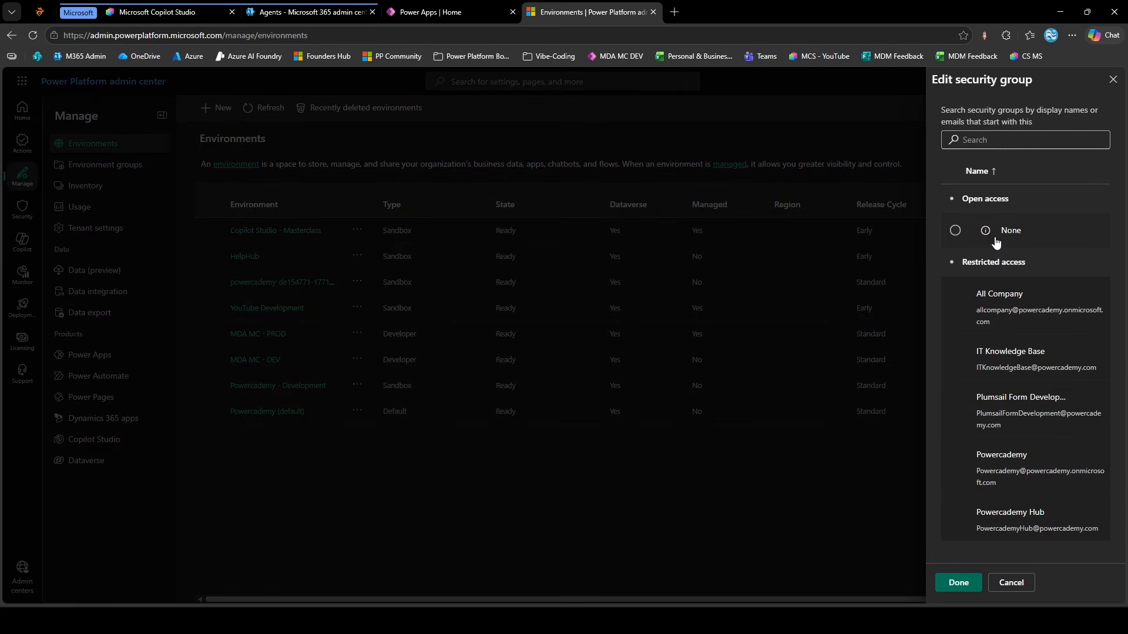
click(956, 231)
click(957, 583)
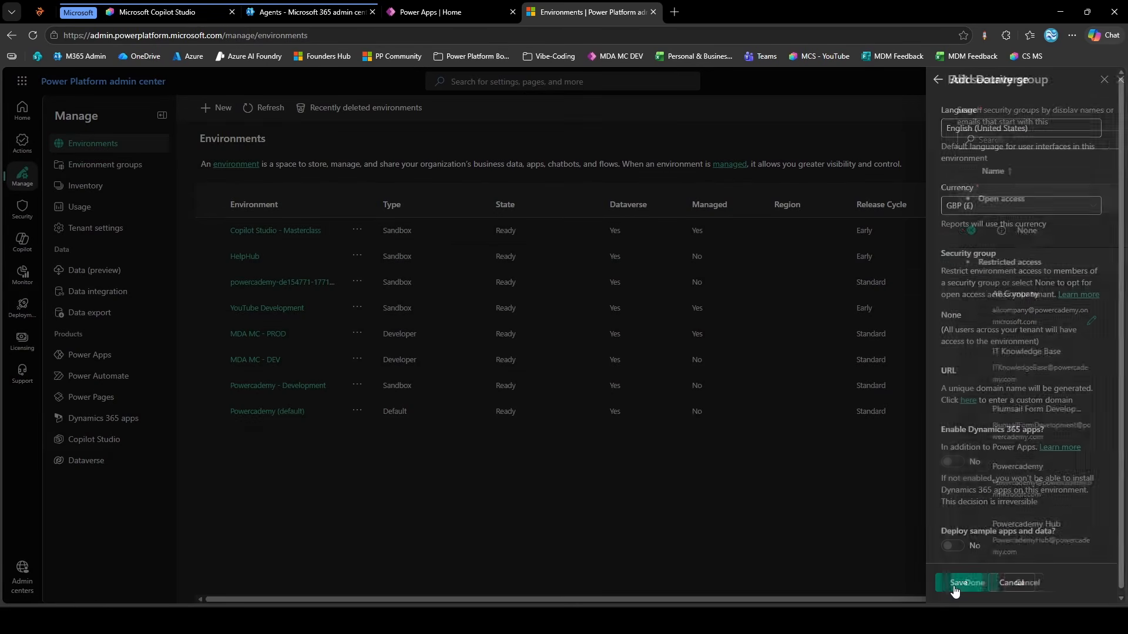
scroll(991, 451, down, 1)
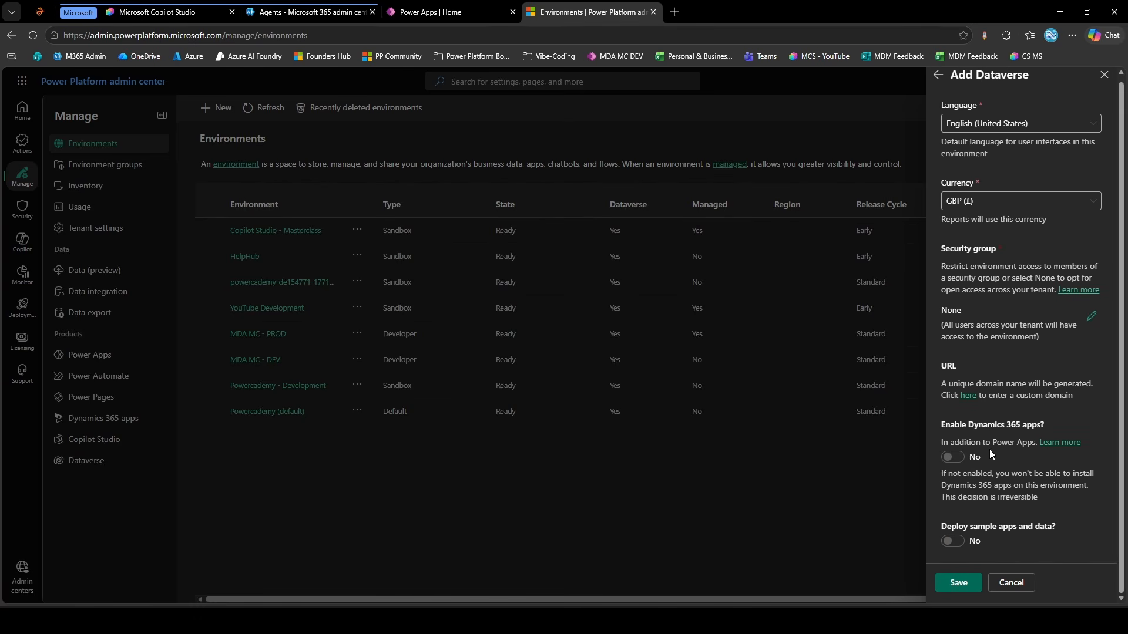
drag(946, 423, 1022, 426)
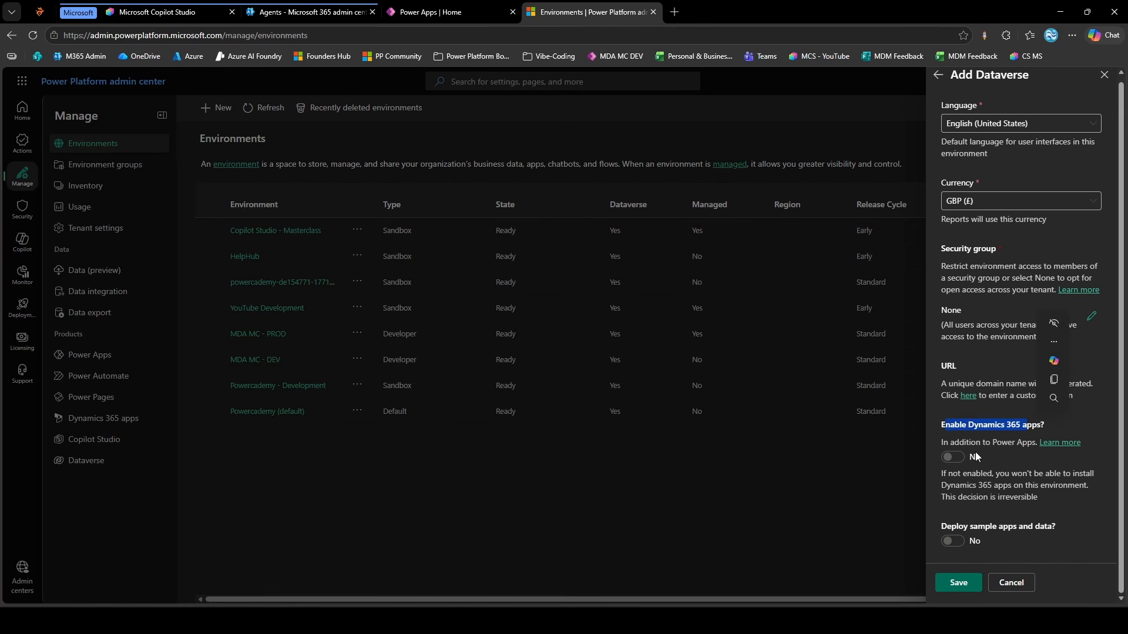
click(952, 540)
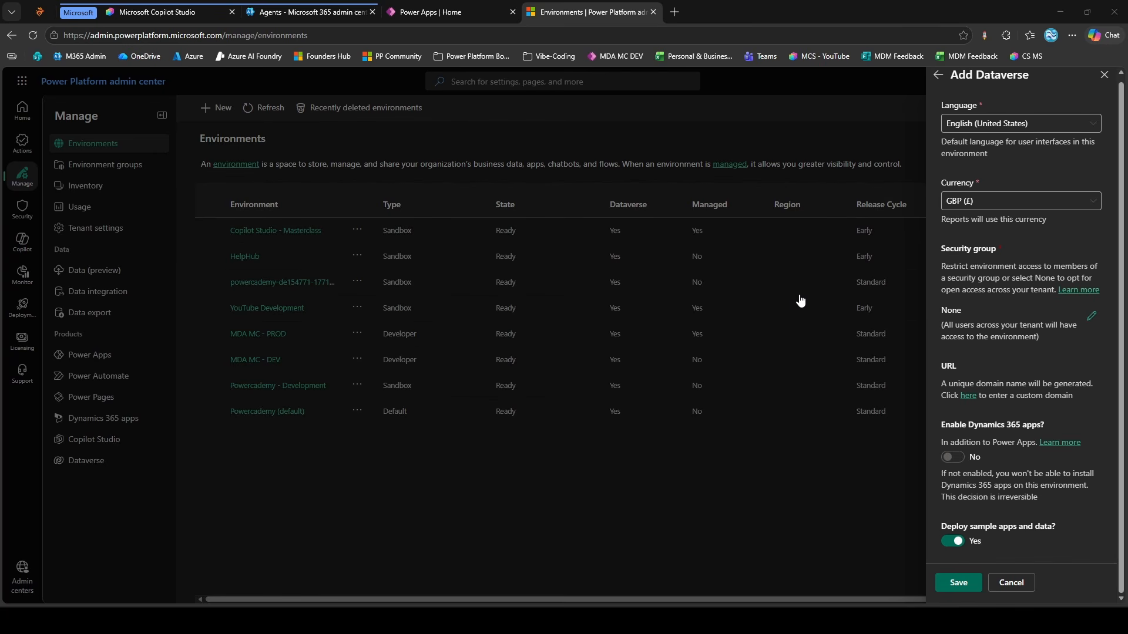
click(674, 11)
Search the web for 'copilot studio' and open the Microsoft Copilot Studio product page
text(copilot )
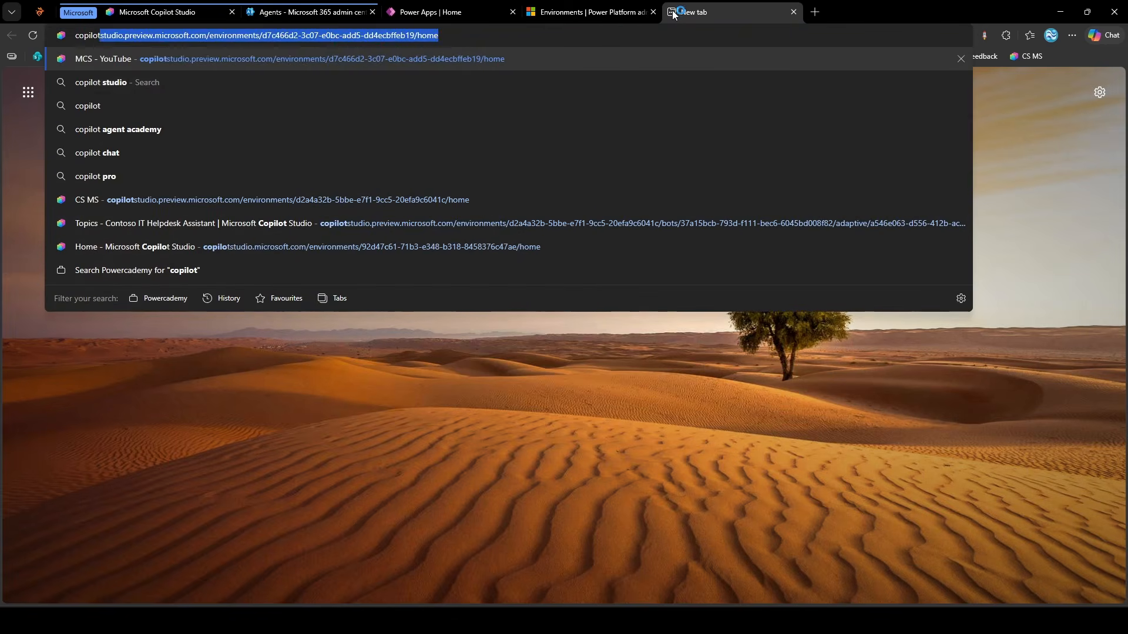
text(studio)
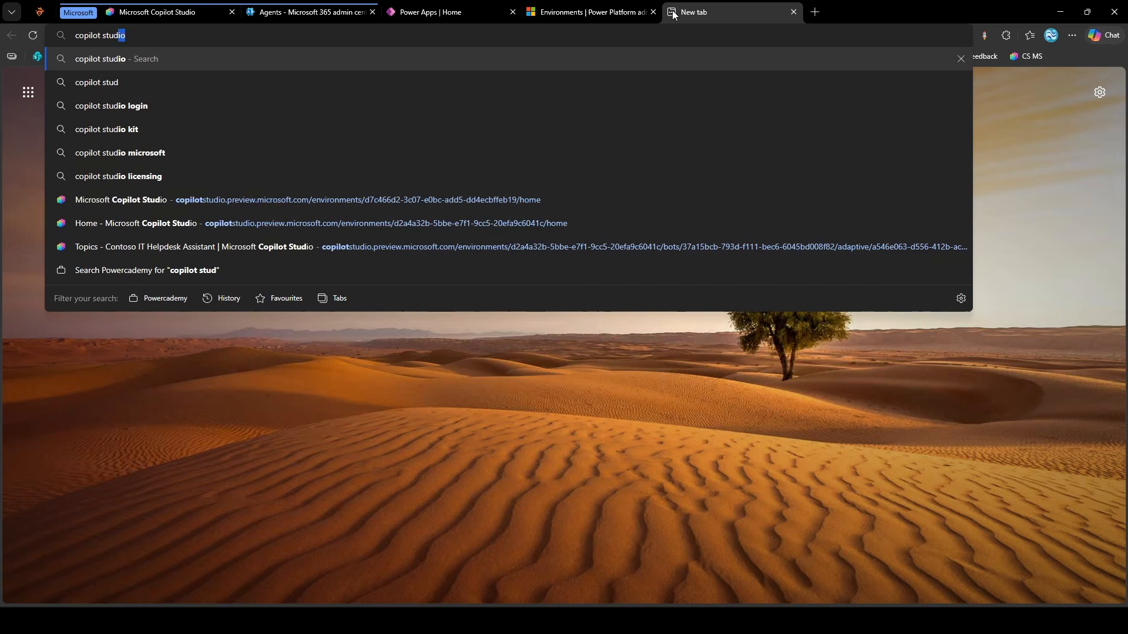
key(Return)
scroll(390, 201, down, 5)
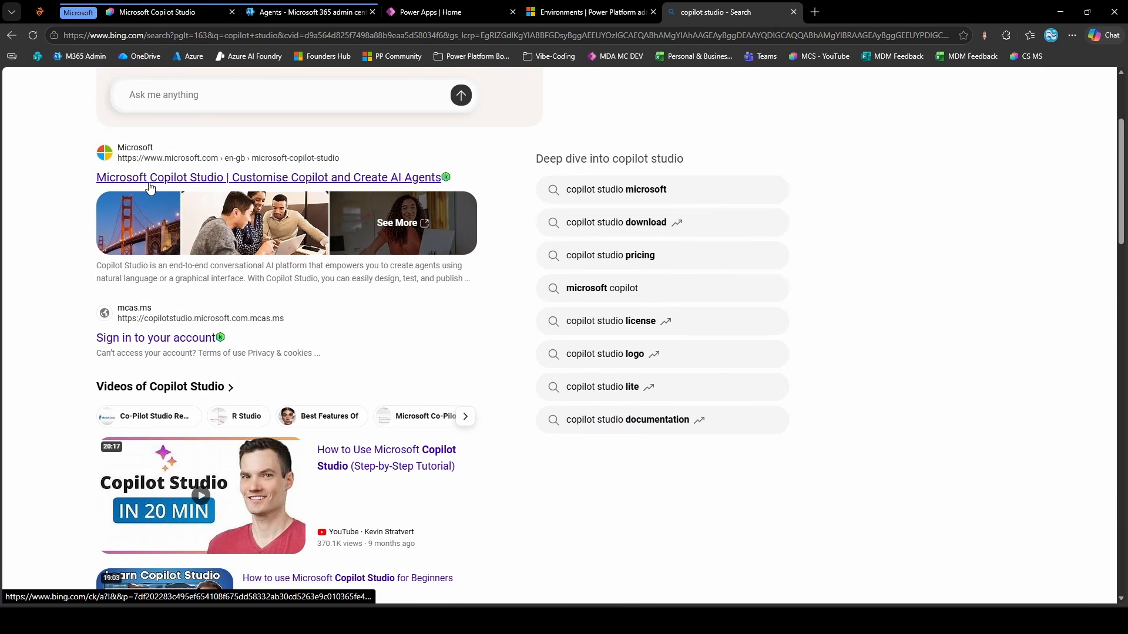
click(168, 182)
scroll(227, 297, down, 3)
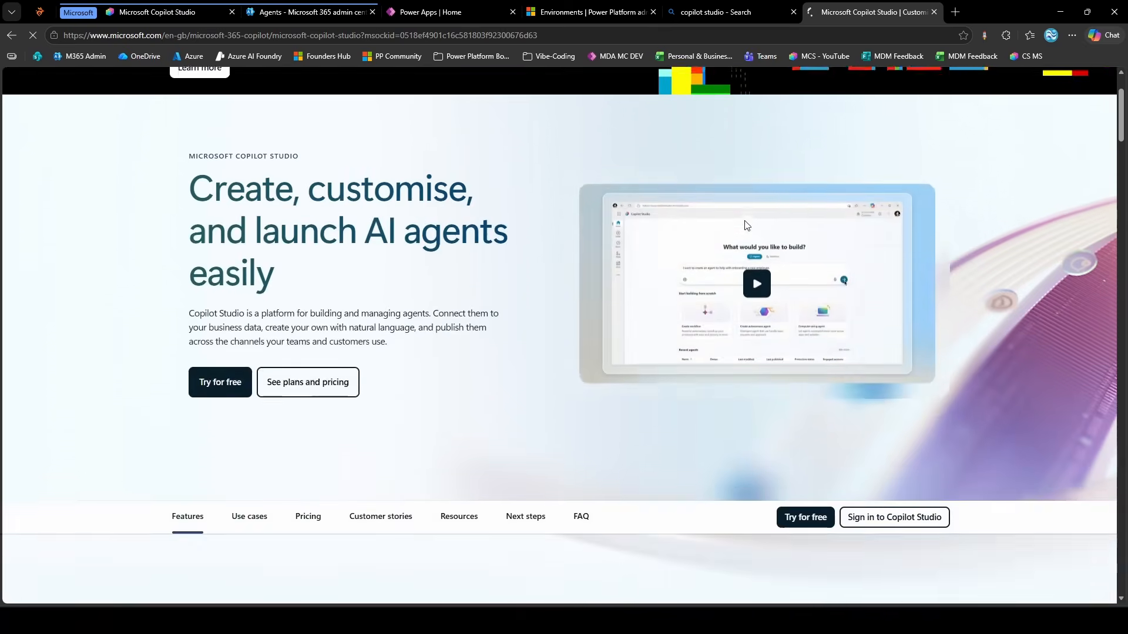
Start the free-trial sign-up, look over its steps, then close that tab
click(221, 324)
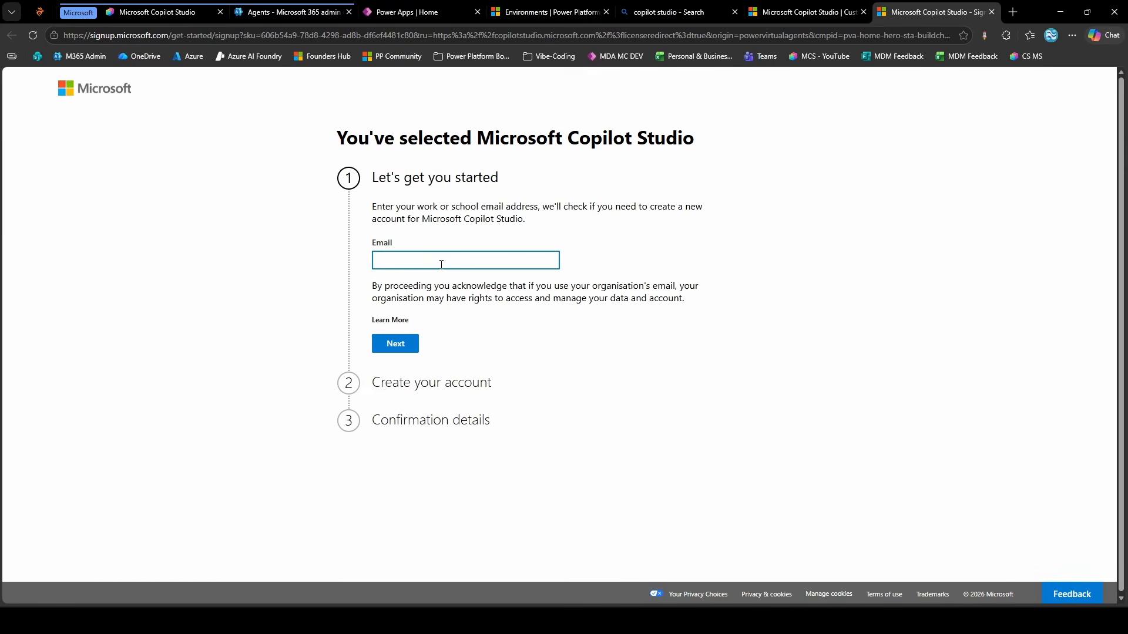
click(443, 262)
click(426, 245)
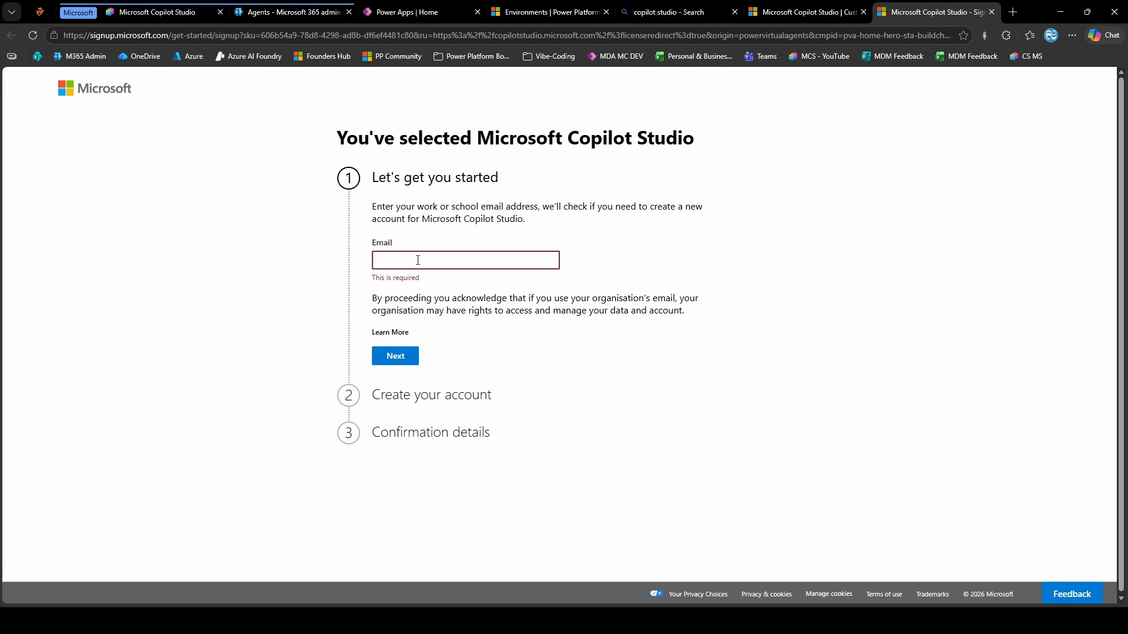
drag(378, 399, 474, 403)
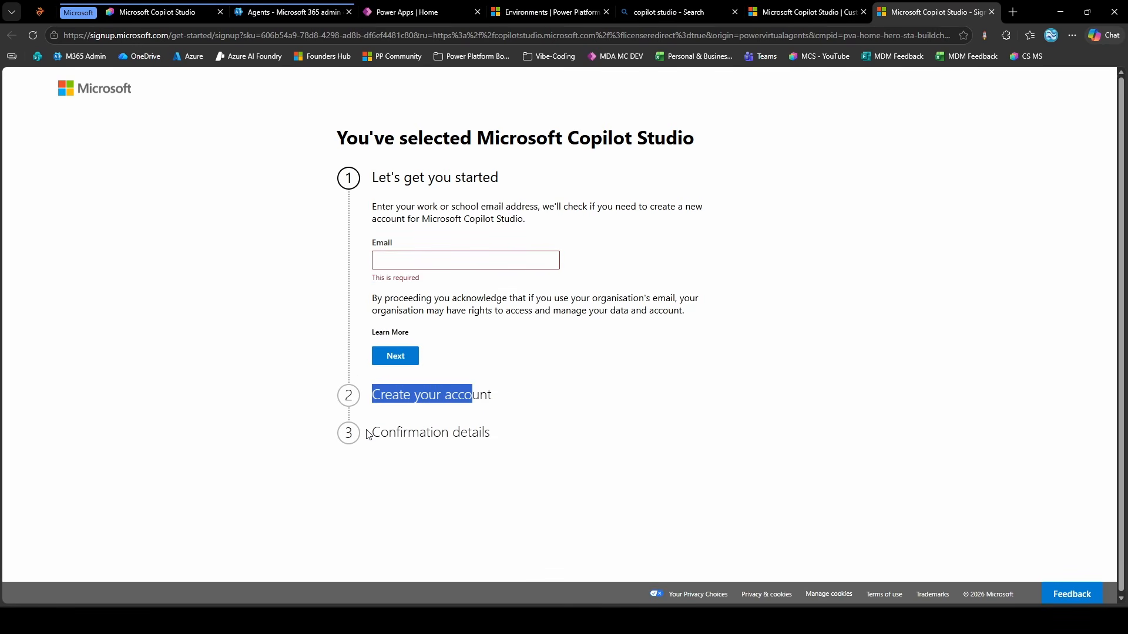
drag(370, 433, 491, 435)
click(488, 433)
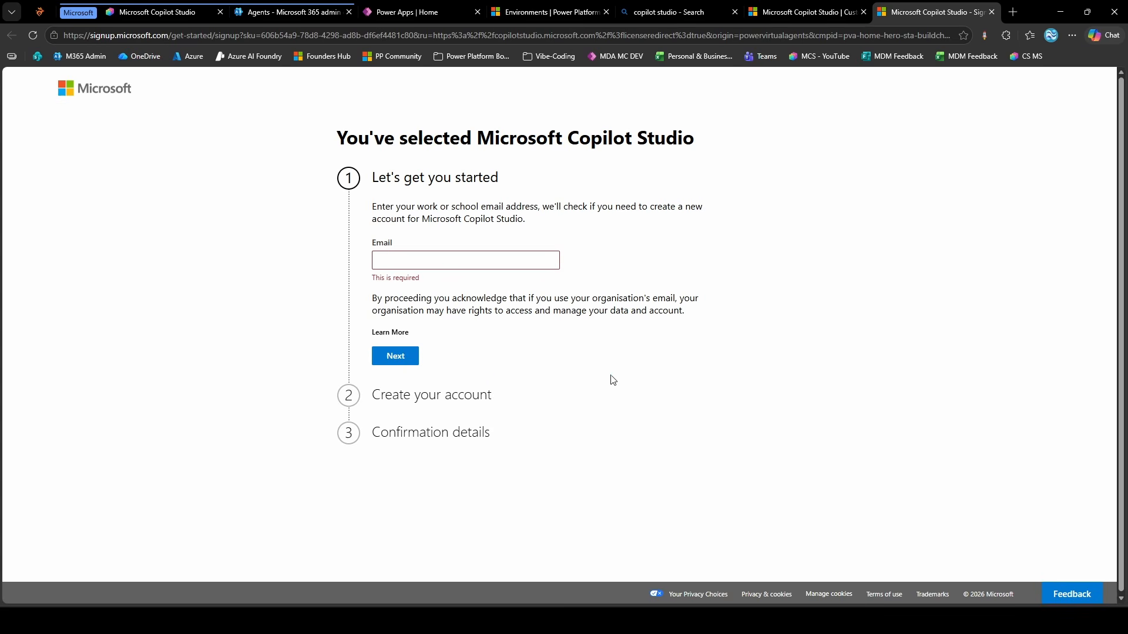
key(ctrl+w)
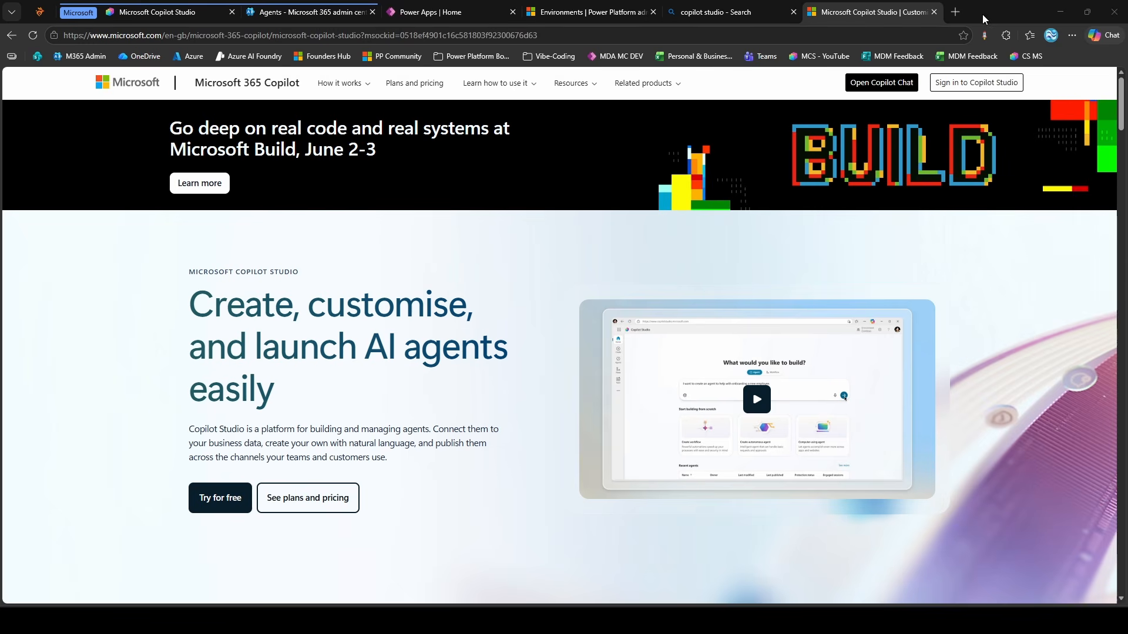
Sign in at sharepoint.com and start a new team site from the Standard team template
click(955, 13)
text(sharepoint.co)
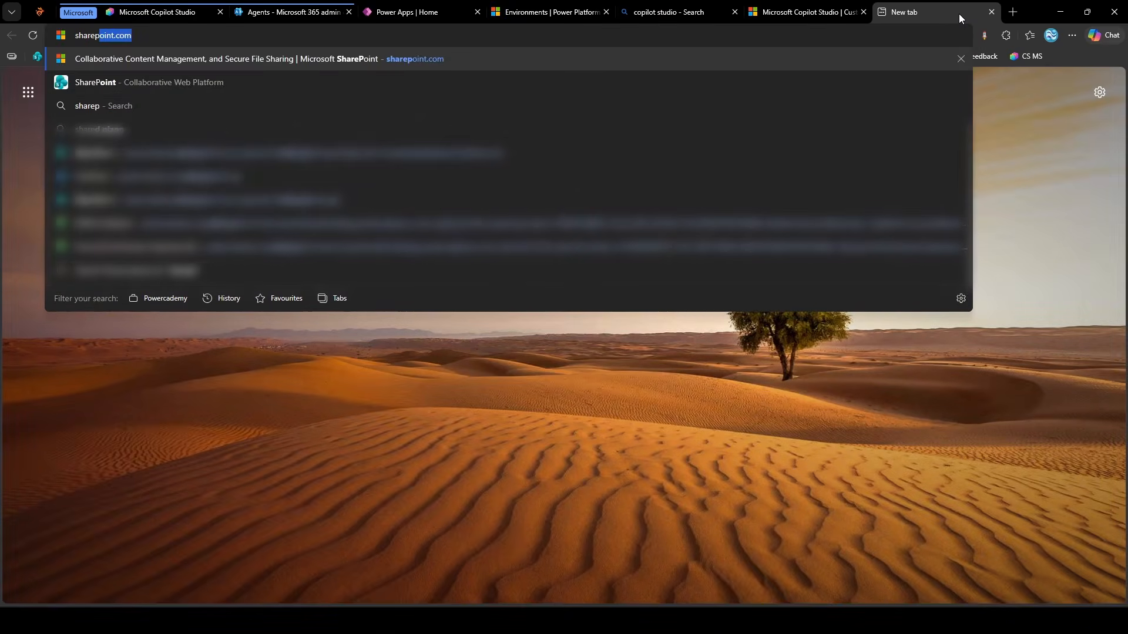
text(m)
key(Return)
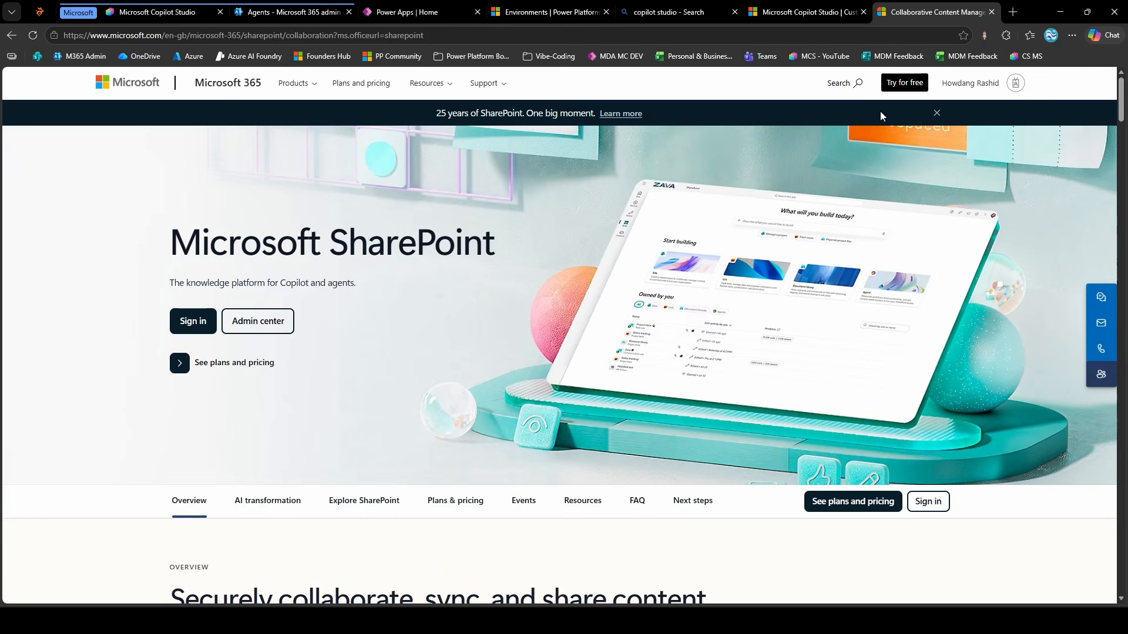
click(193, 320)
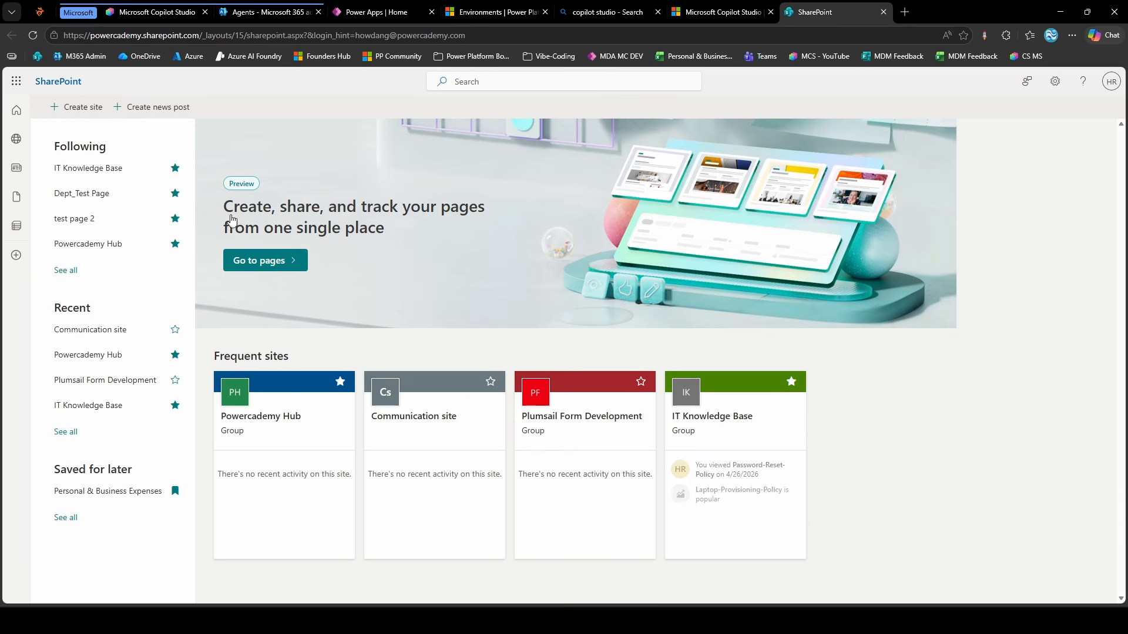
click(82, 107)
click(324, 322)
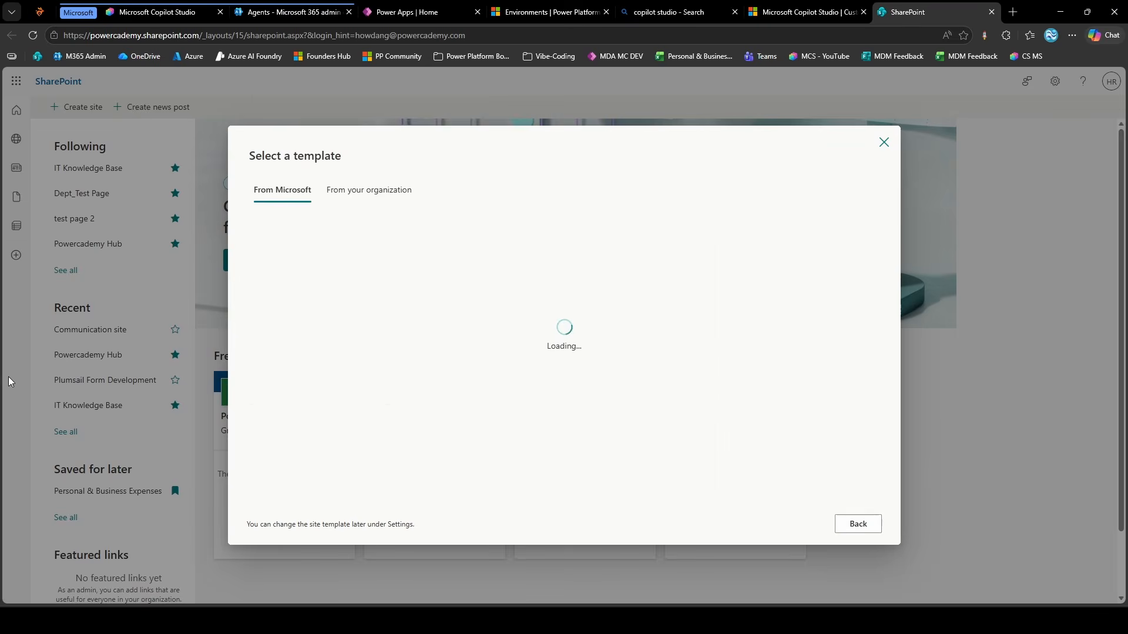
click(323, 321)
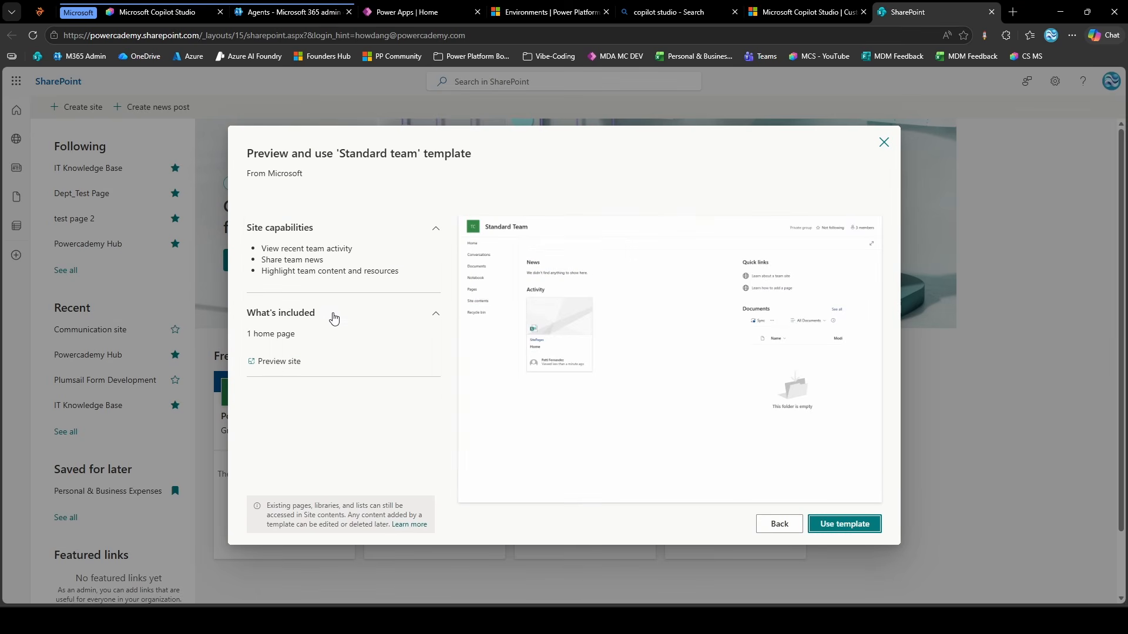
click(839, 525)
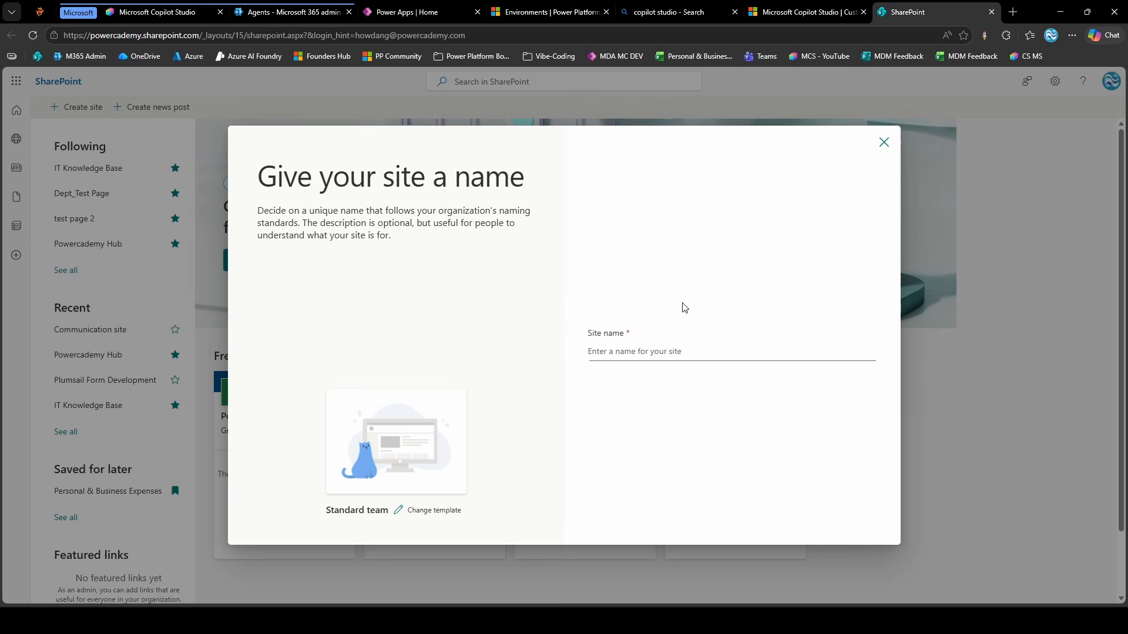
Name the site 'IT Knowledge Base V2', create it as private, and open Documents
click(646, 349)
text(IT Kno)
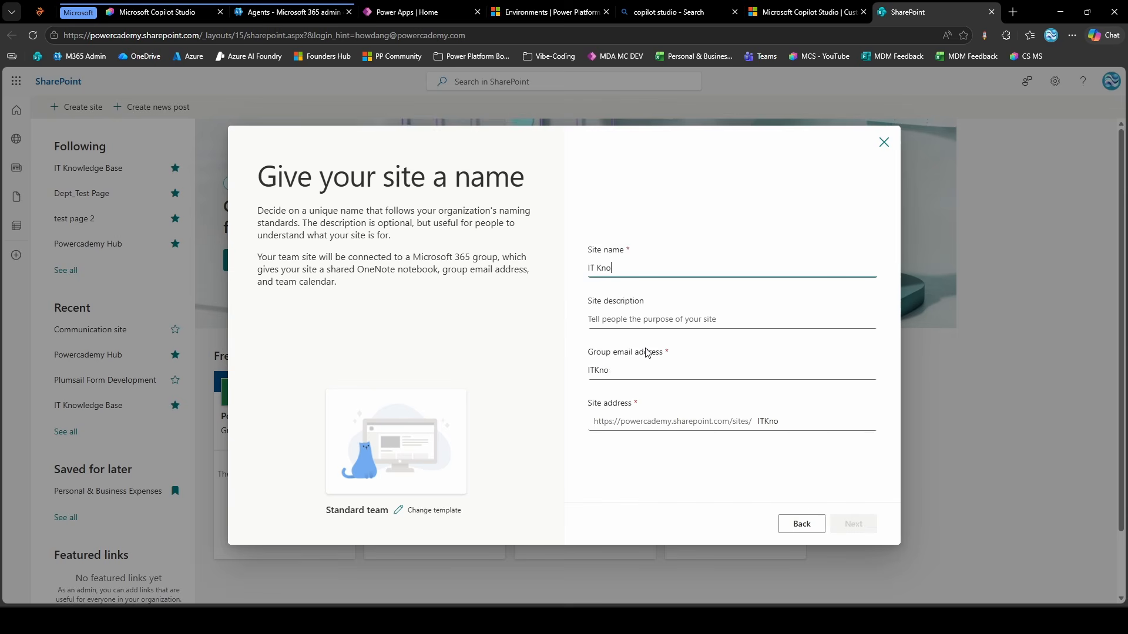
text(wledge Base V32)
key(BackSpace)
key(BackSpace)
text(2)
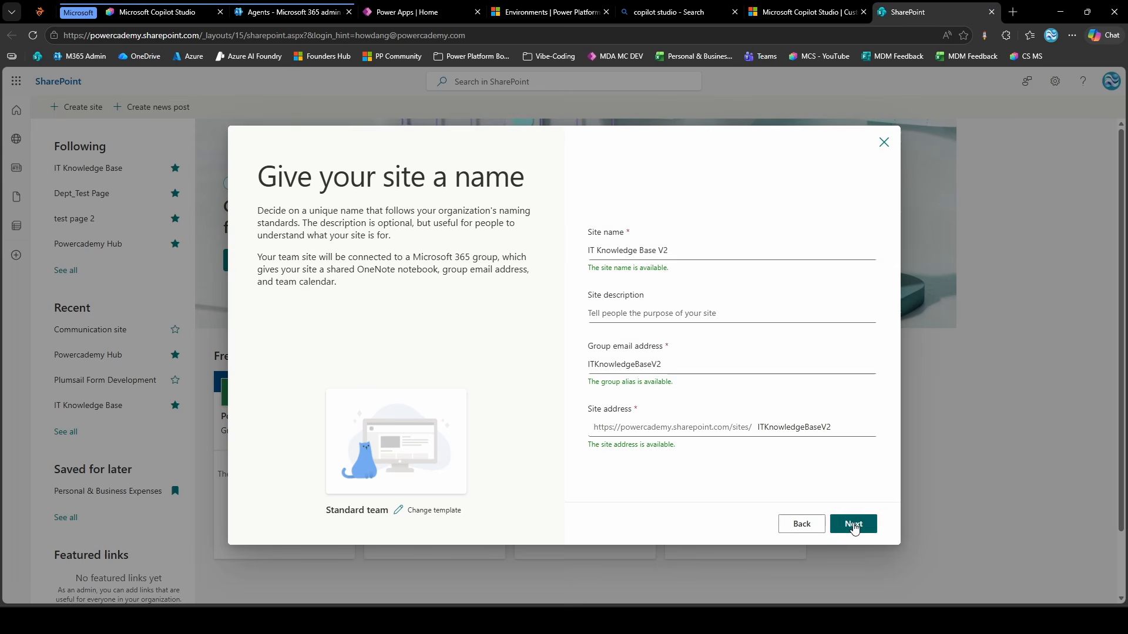
click(851, 523)
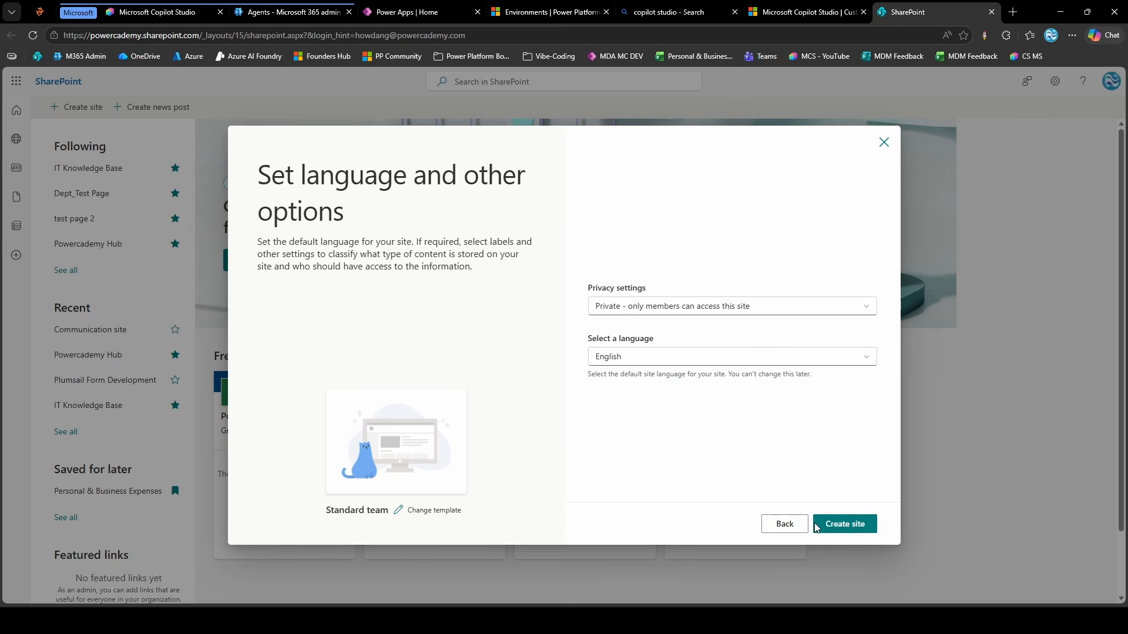
click(816, 526)
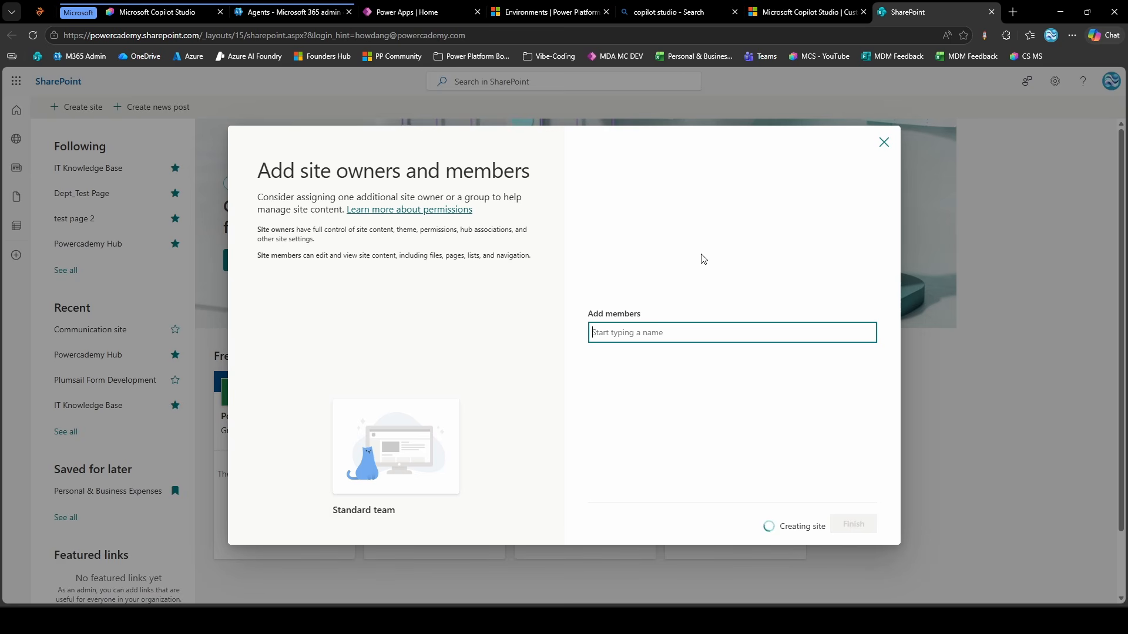
click(855, 525)
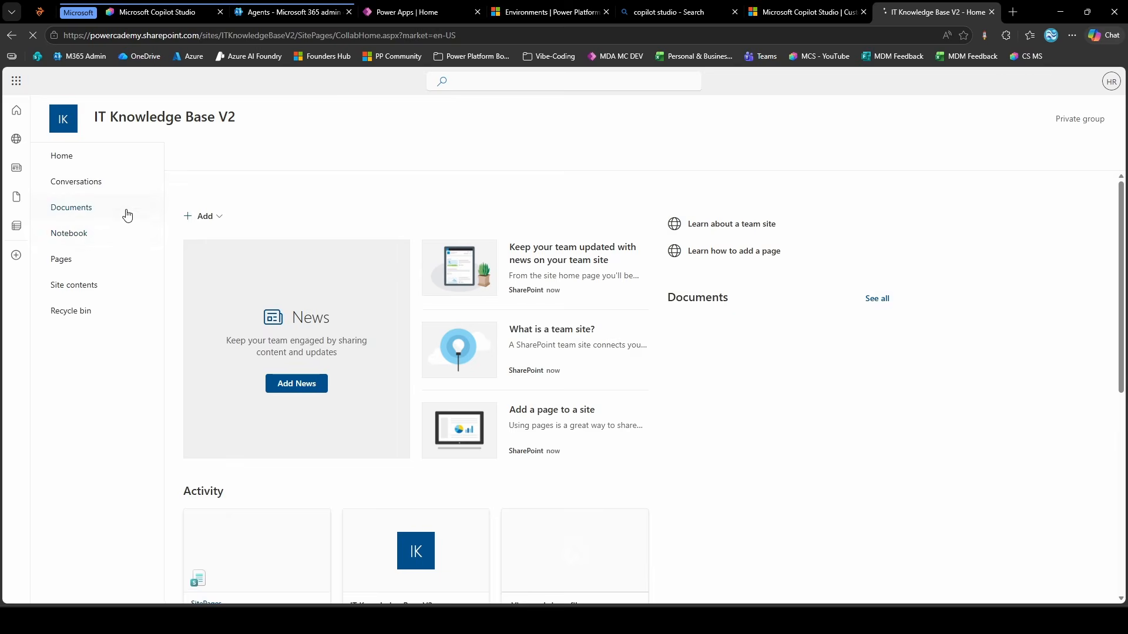
click(126, 213)
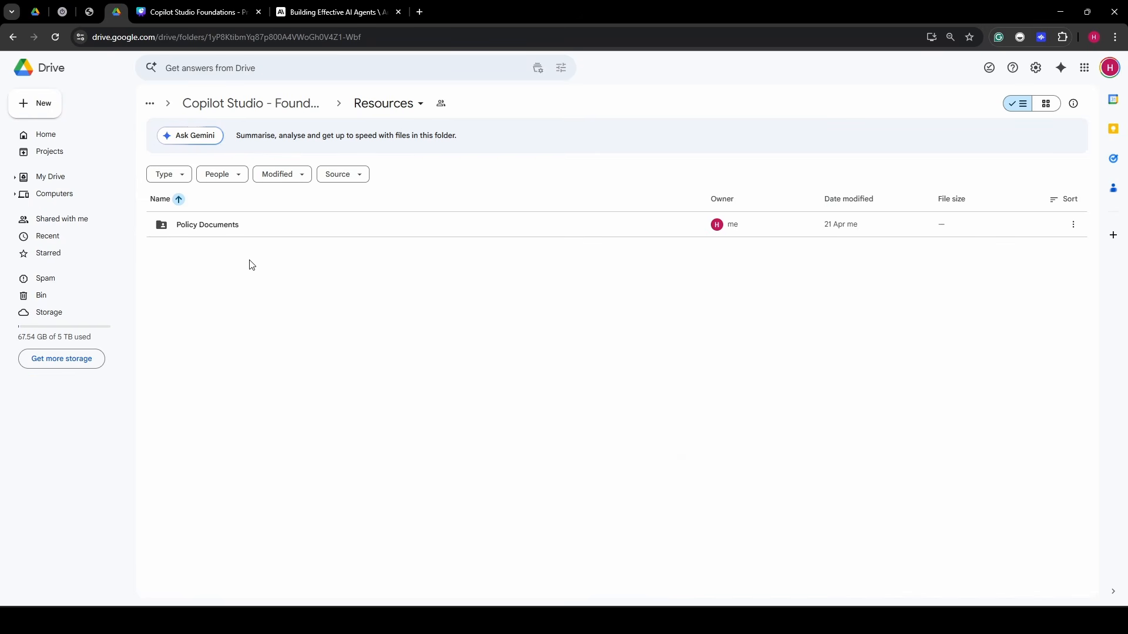
Open the Policy Documents folder in Google Drive
click(262, 233)
double_click(262, 233)
drag(225, 397, 338, 237)
click(229, 372)
Download each of the five policy PDFs, allowing multiple downloads, and check the downloads list
click(272, 230)
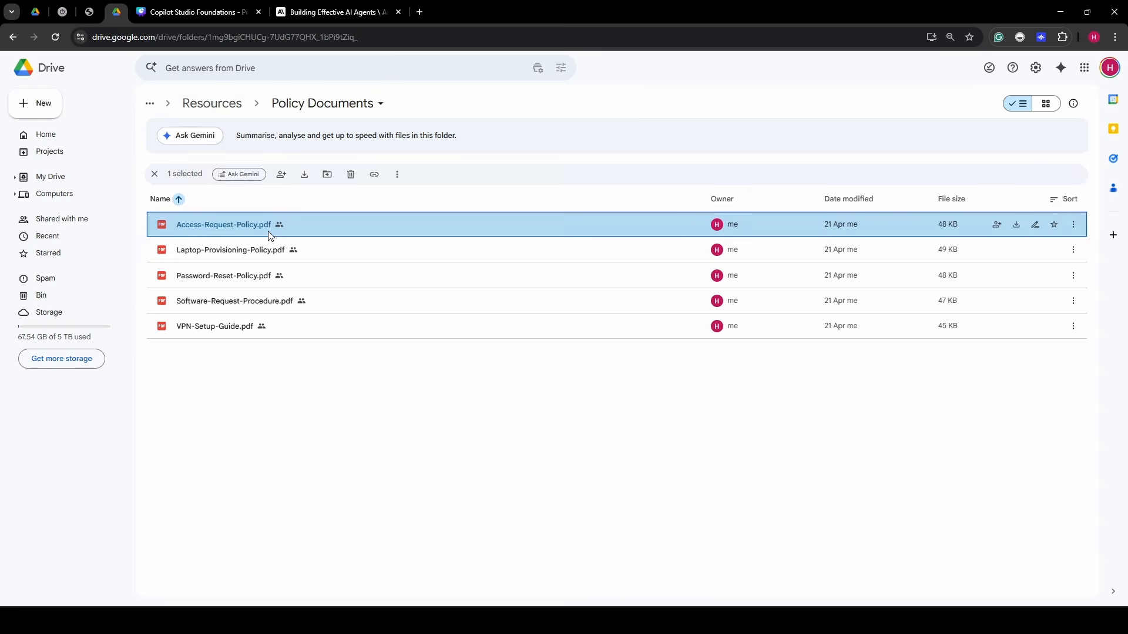
click(304, 175)
click(305, 257)
click(305, 175)
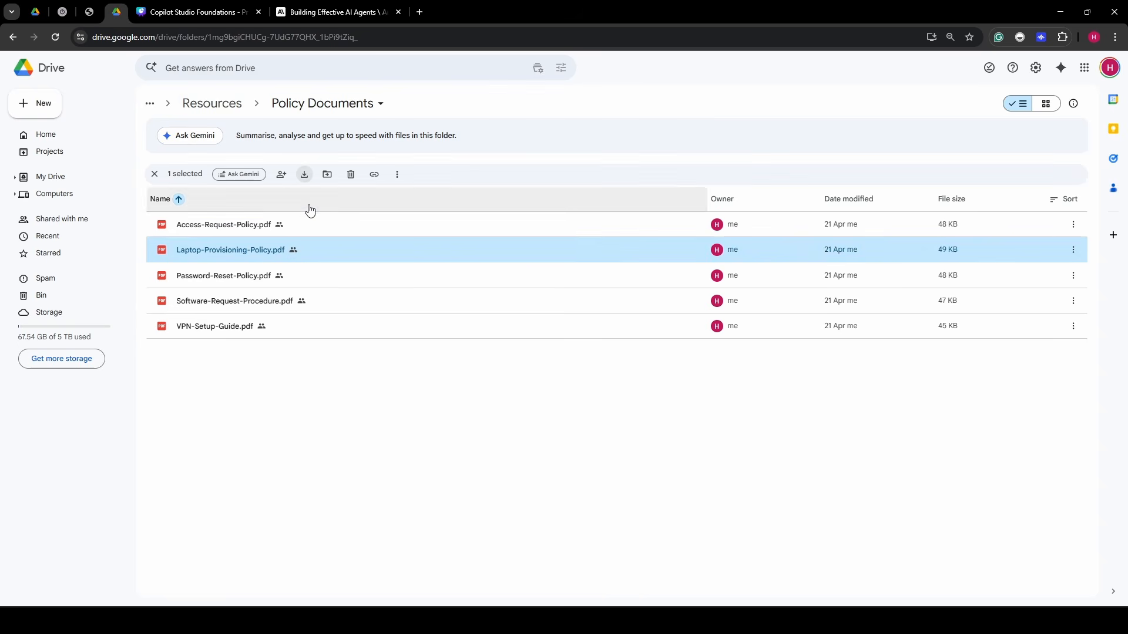
click(307, 276)
click(304, 175)
click(305, 302)
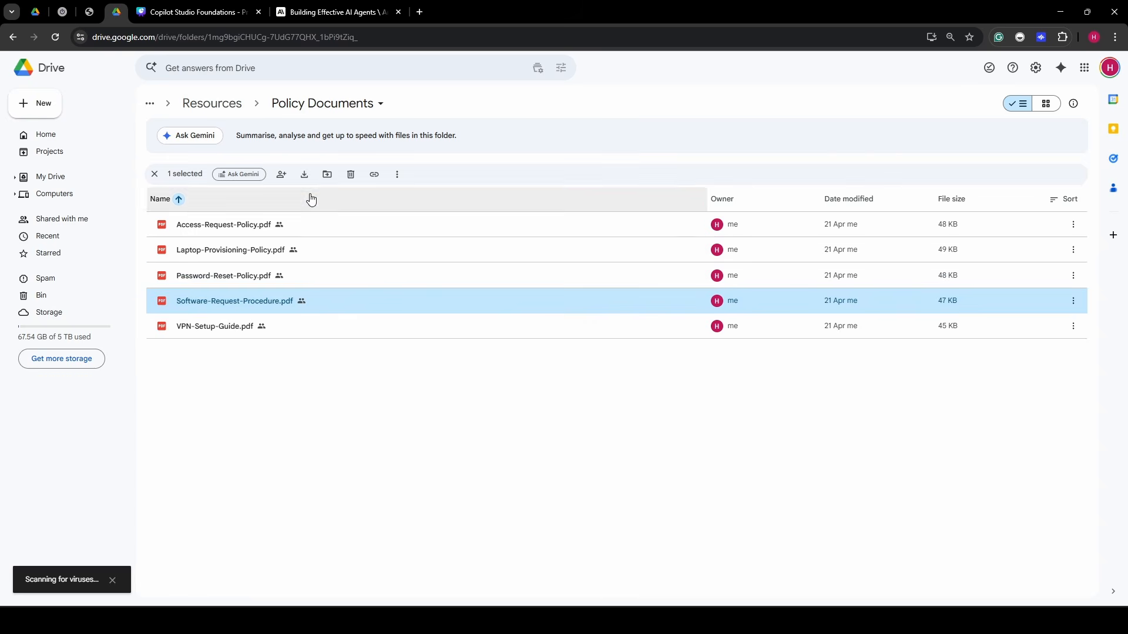
click(304, 175)
click(301, 320)
click(303, 176)
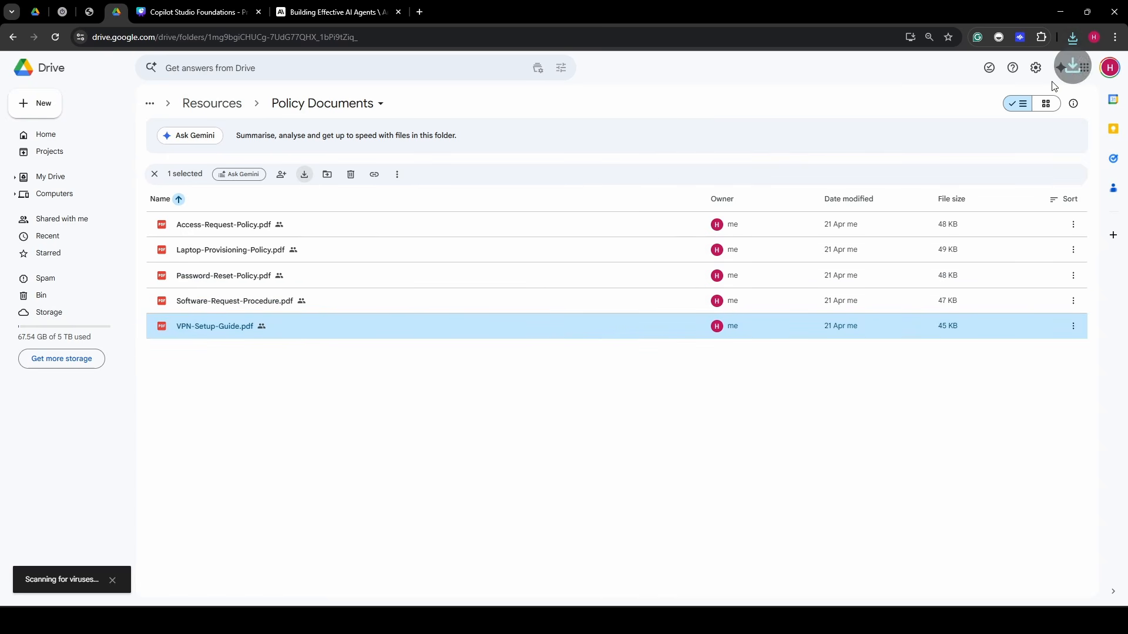
click(184, 115)
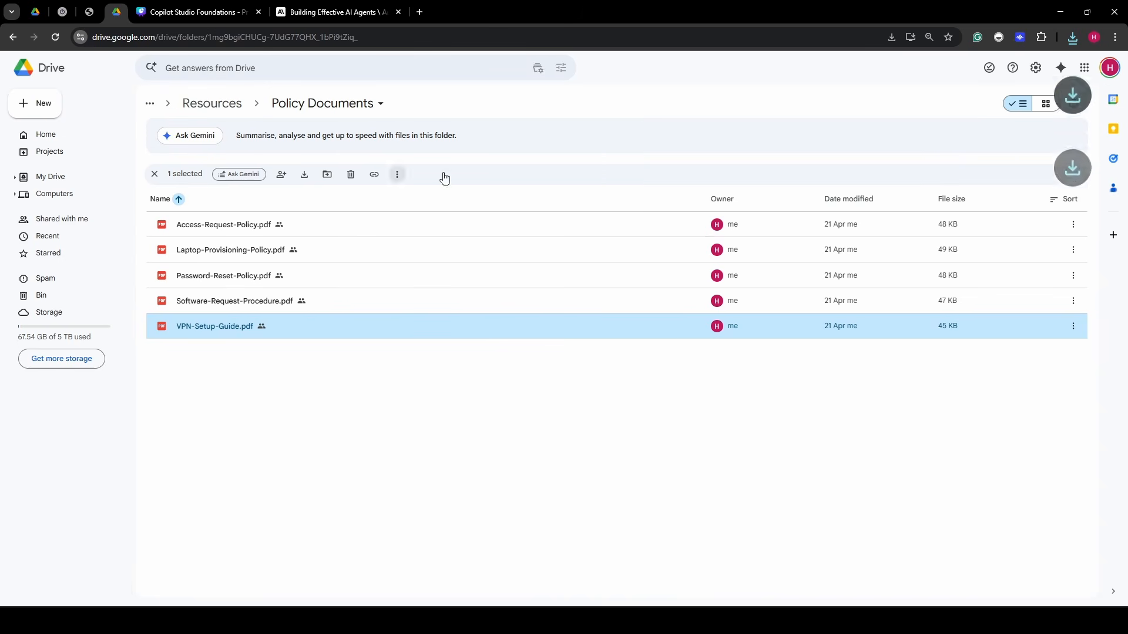
click(1073, 37)
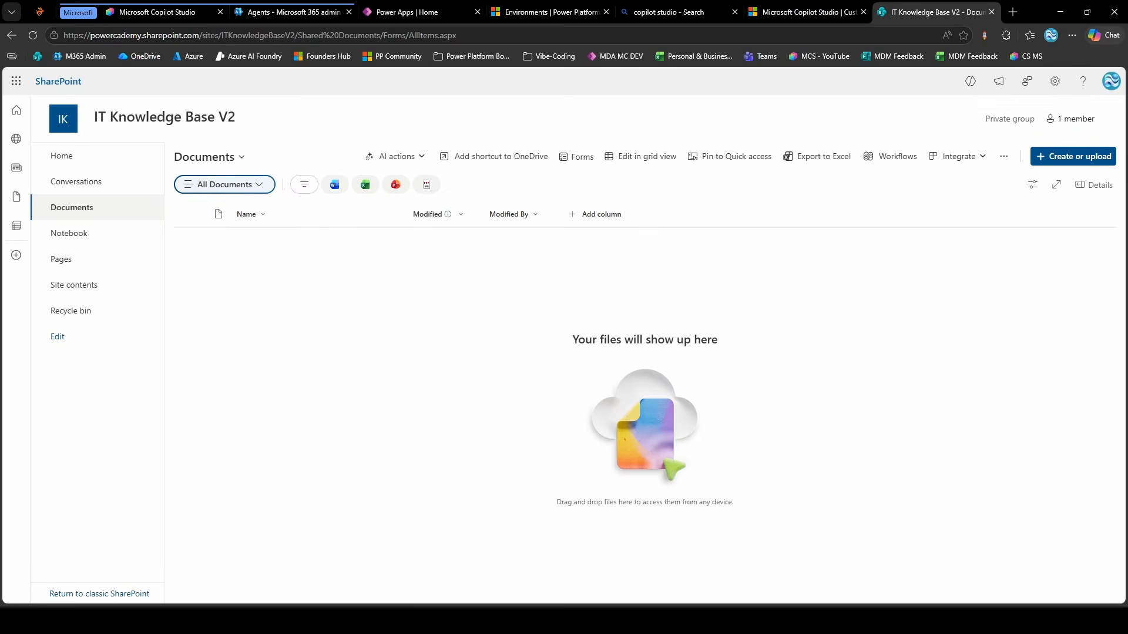
Upload the five downloaded policy PDFs into the Documents library
click(1063, 157)
click(1057, 203)
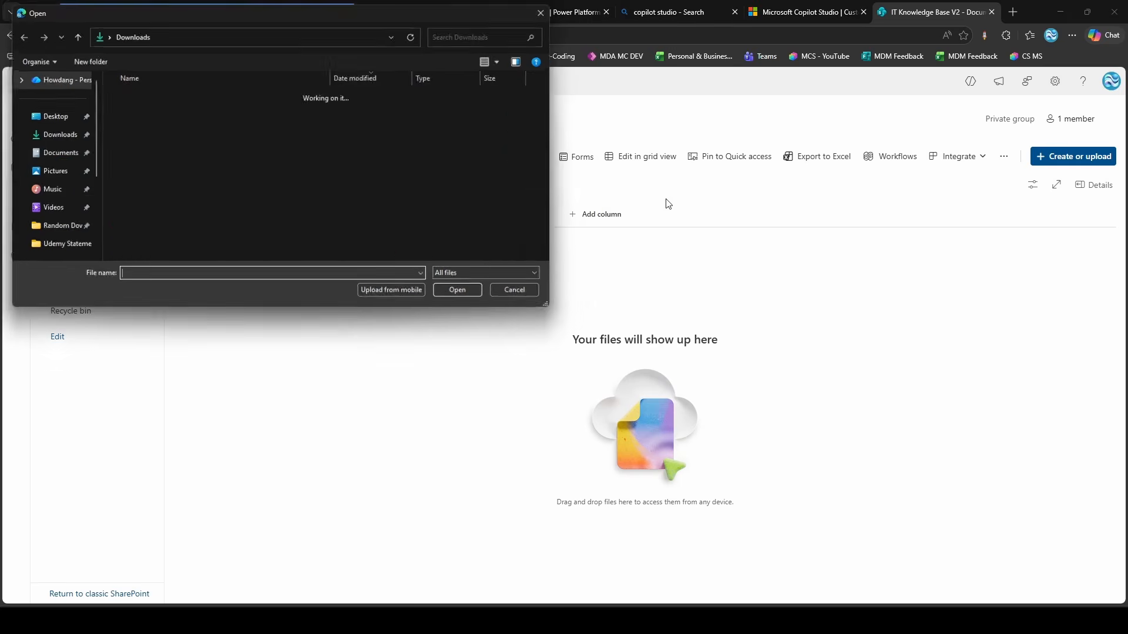
drag(105, 106, 198, 185)
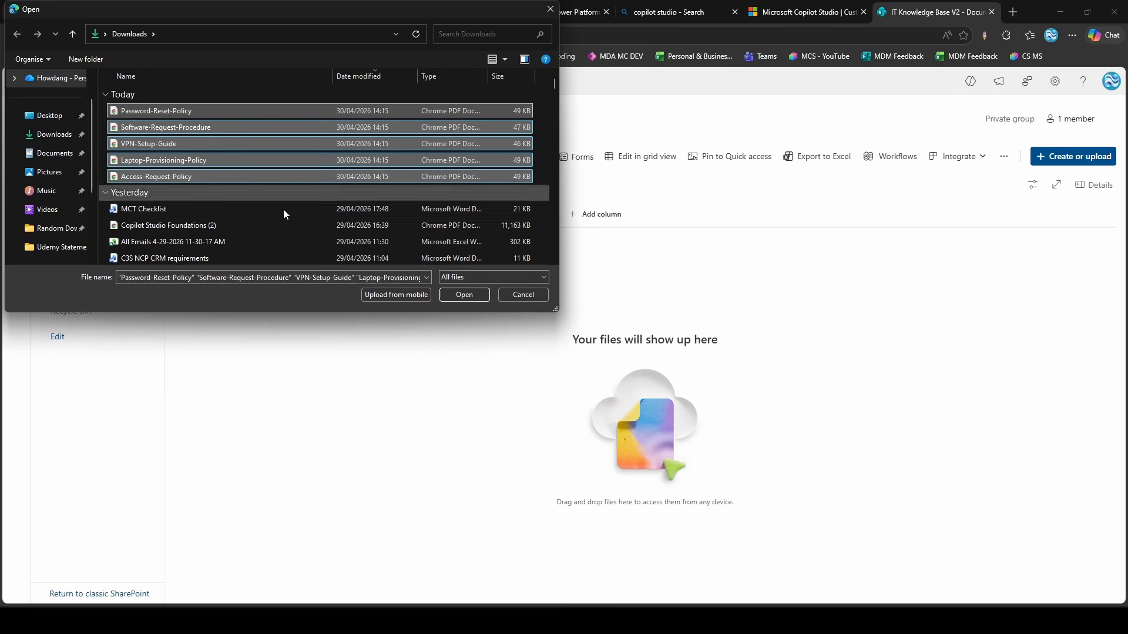
click(450, 293)
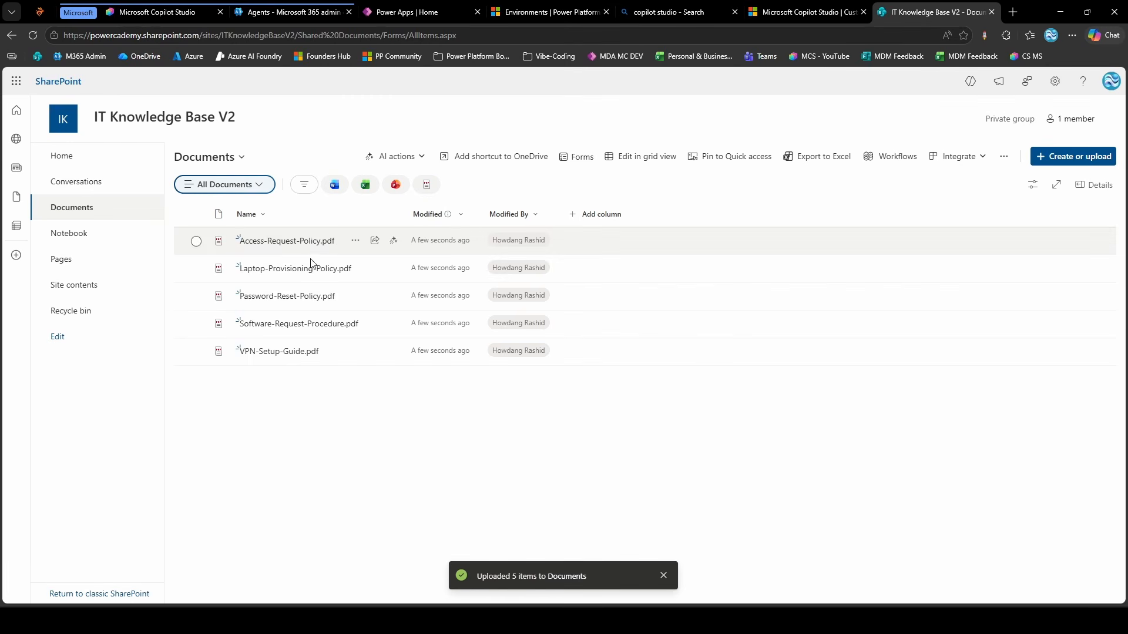
Preview Access-Request-Policy.pdf to confirm it opens, then close the preview
click(270, 242)
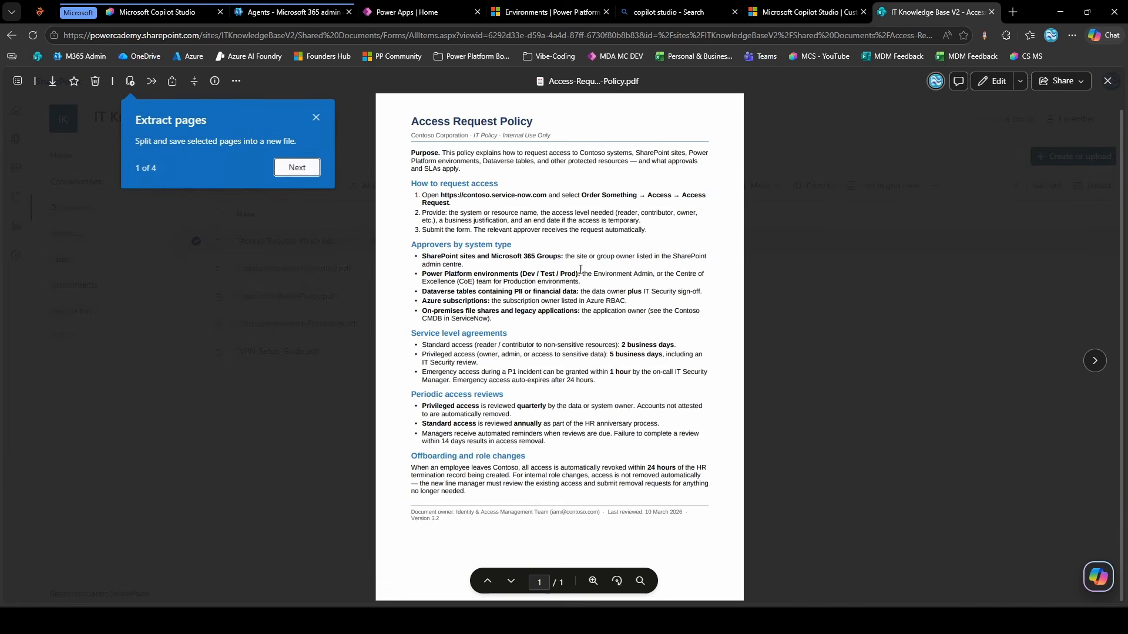
click(815, 261)
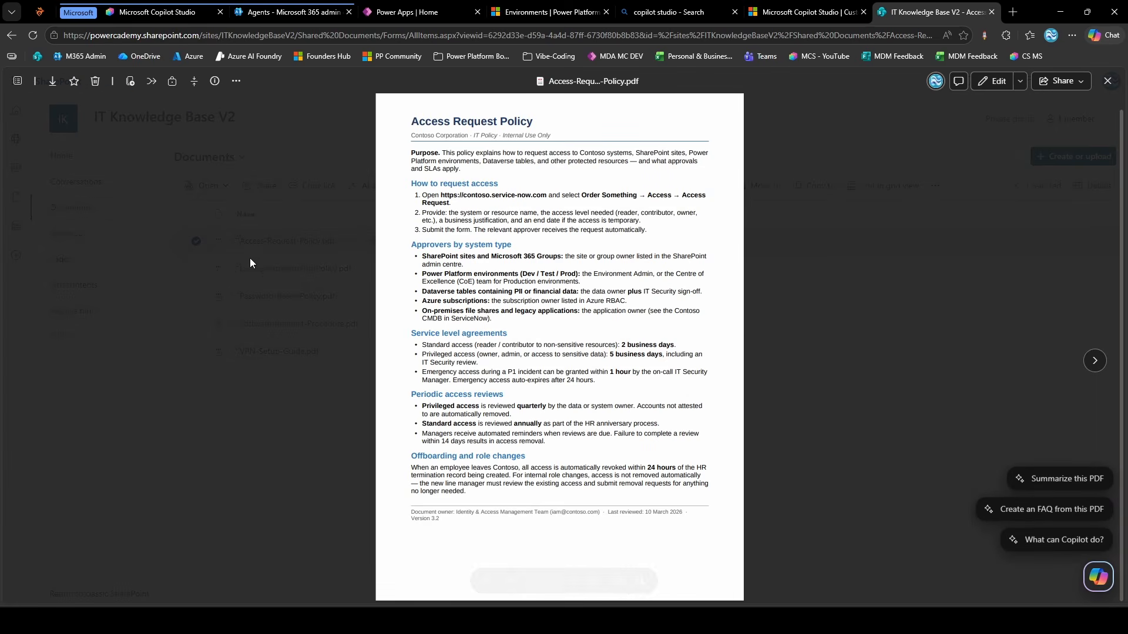
click(1112, 81)
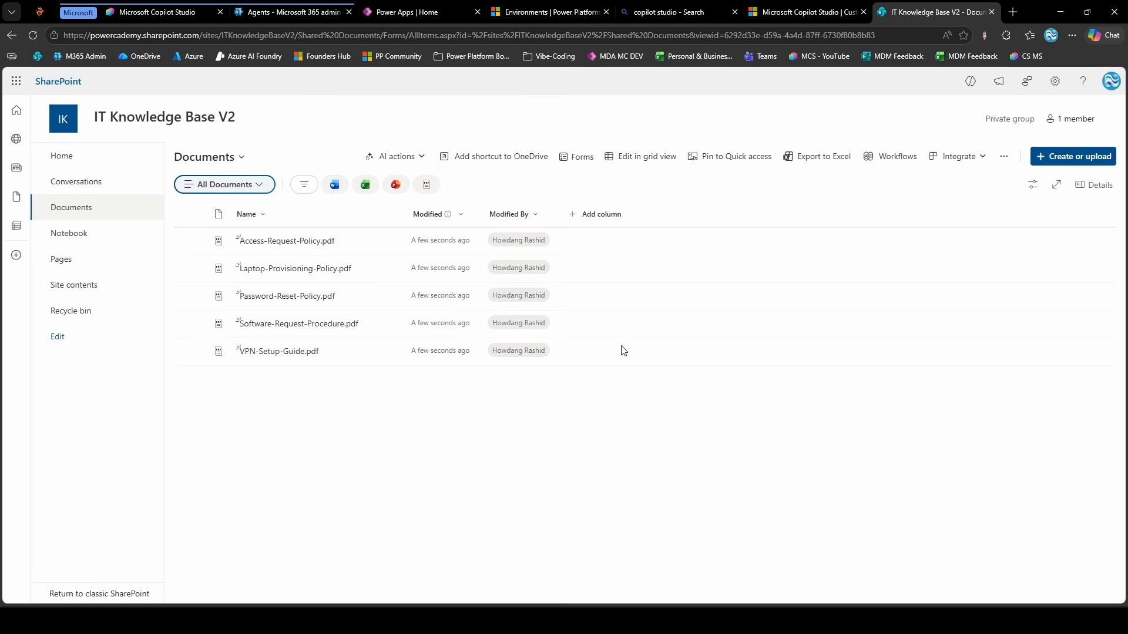
Back in Power Apps, open Solutions and start Import solution
click(421, 5)
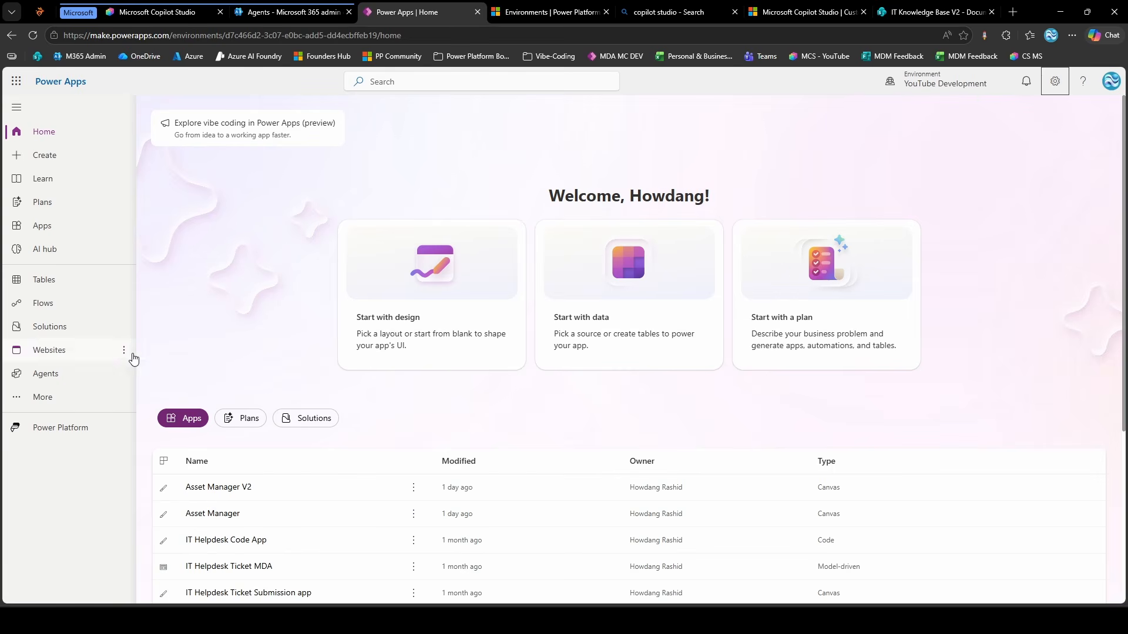
click(80, 332)
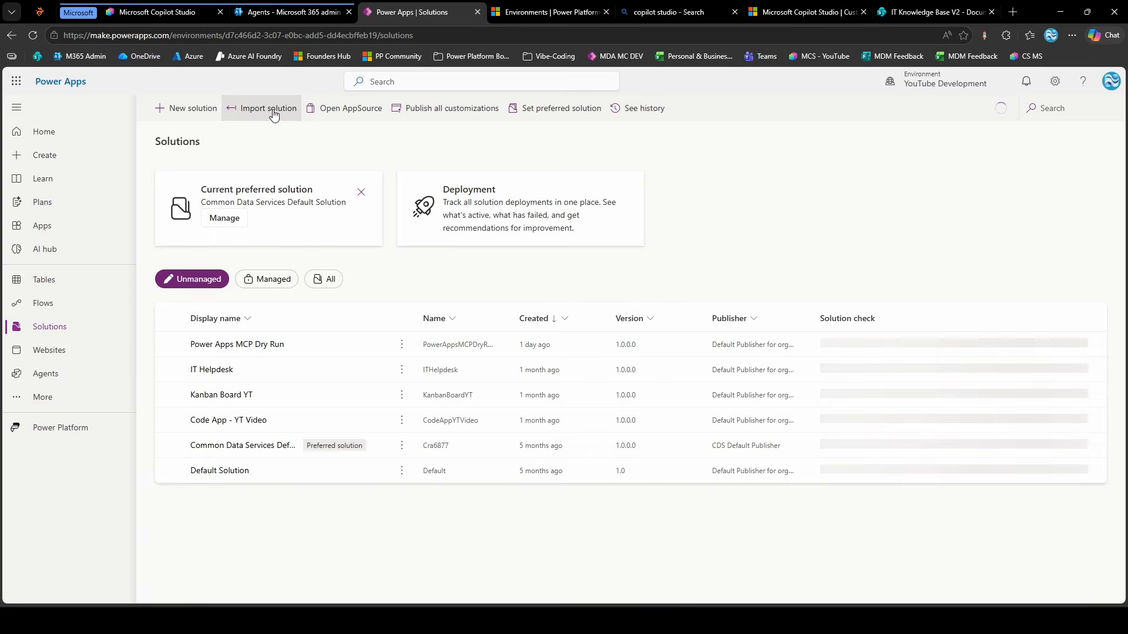
click(271, 112)
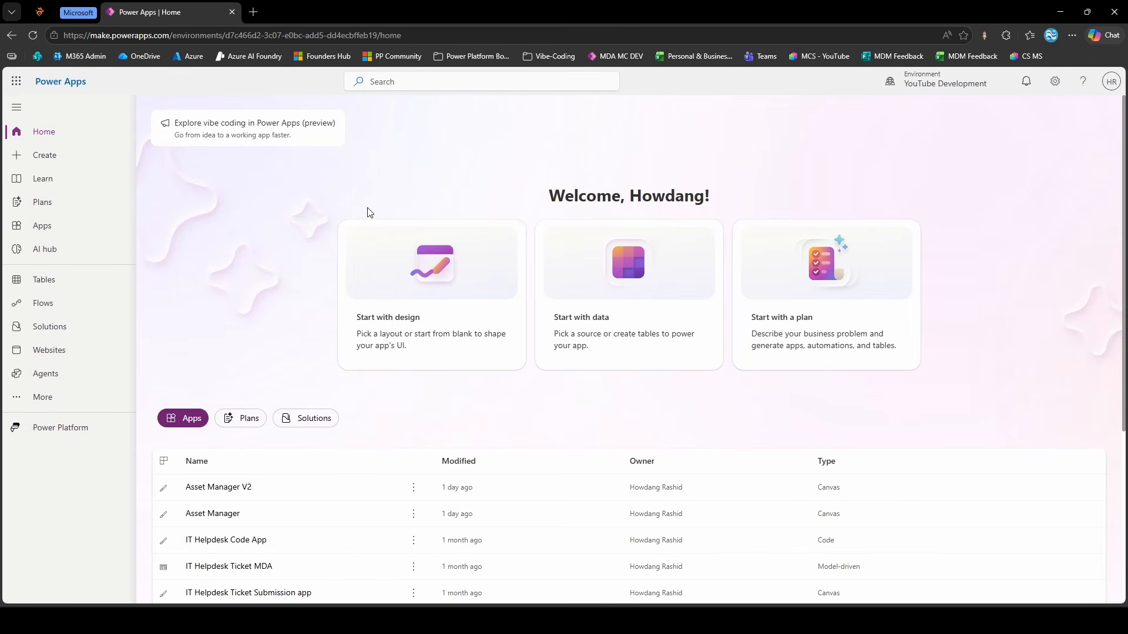
Start a new agent from the Power Apps Agents list, then return and expand More navigation
click(73, 378)
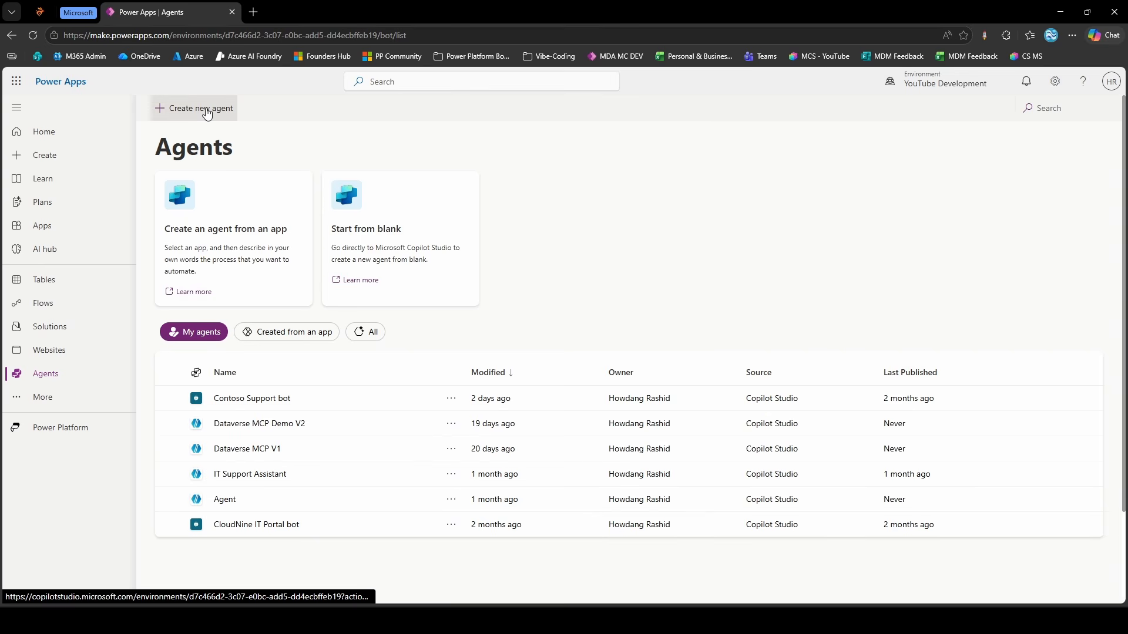
click(207, 114)
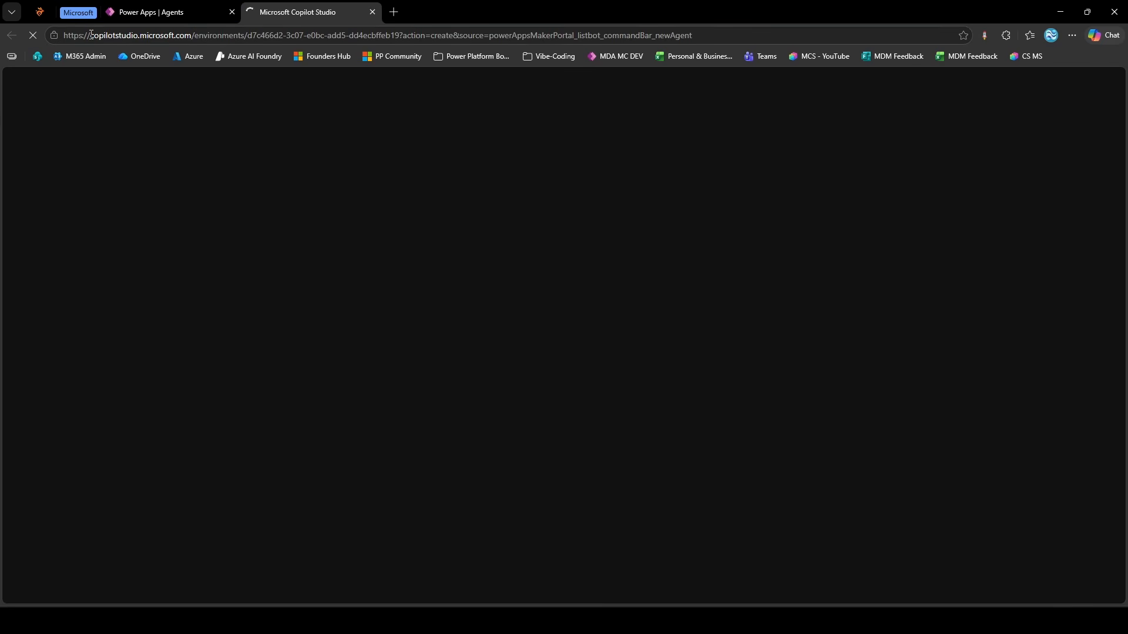
drag(91, 35, 191, 34)
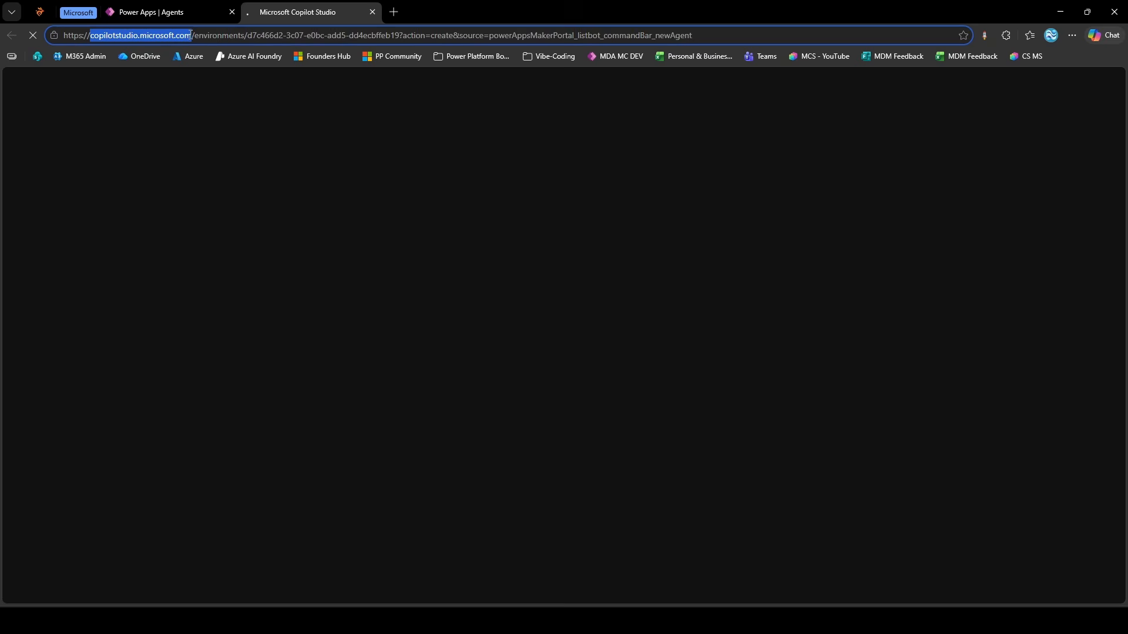
click(175, 99)
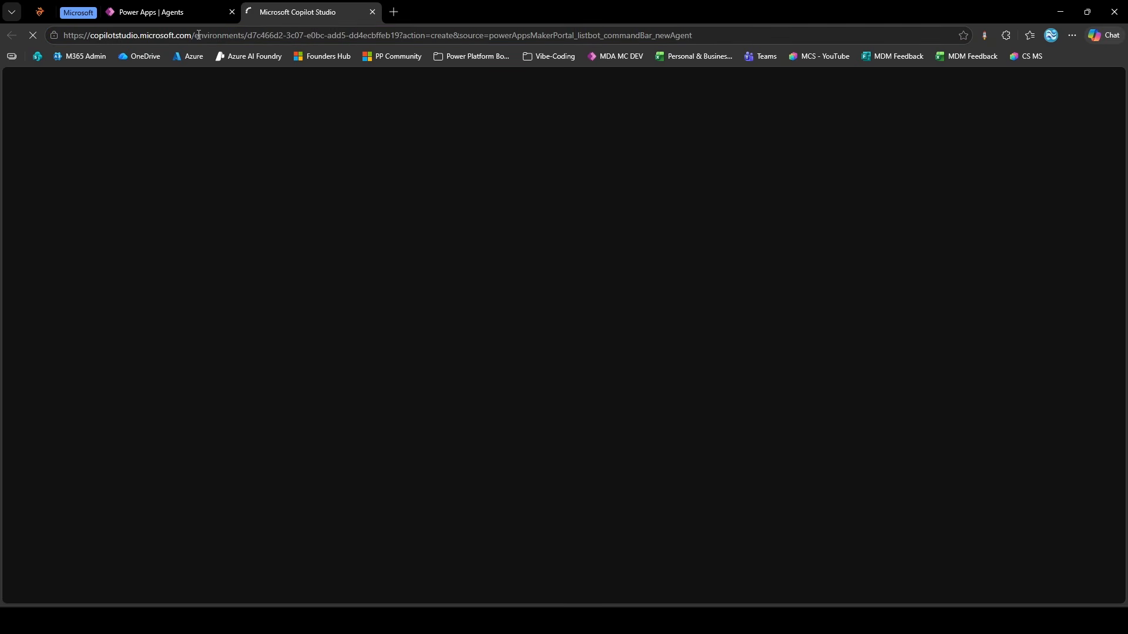
click(151, 12)
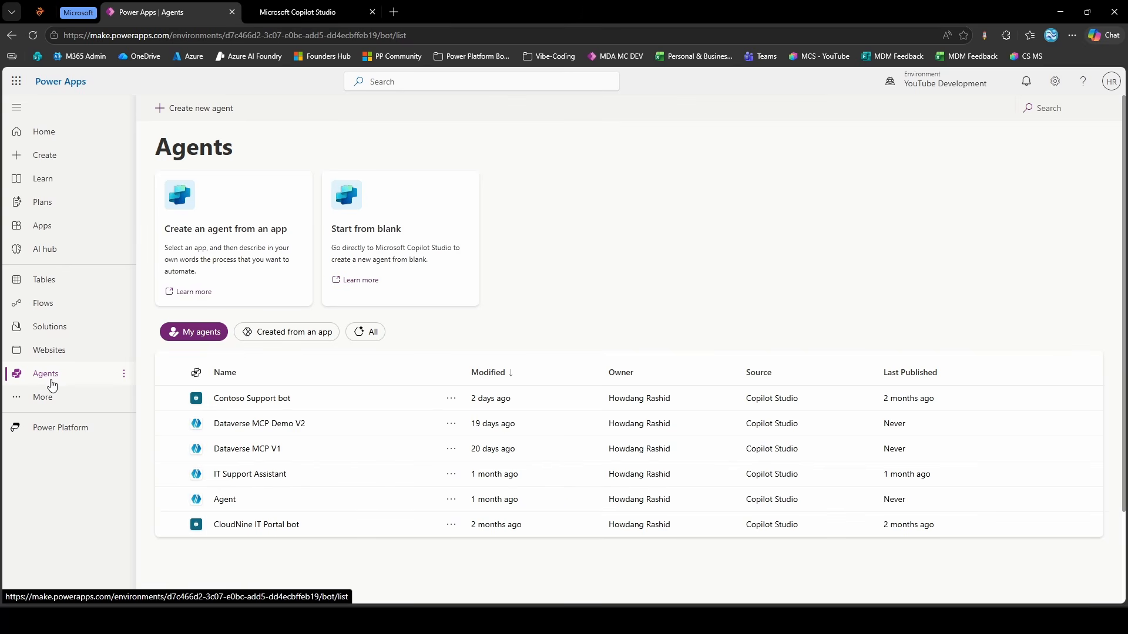
click(64, 407)
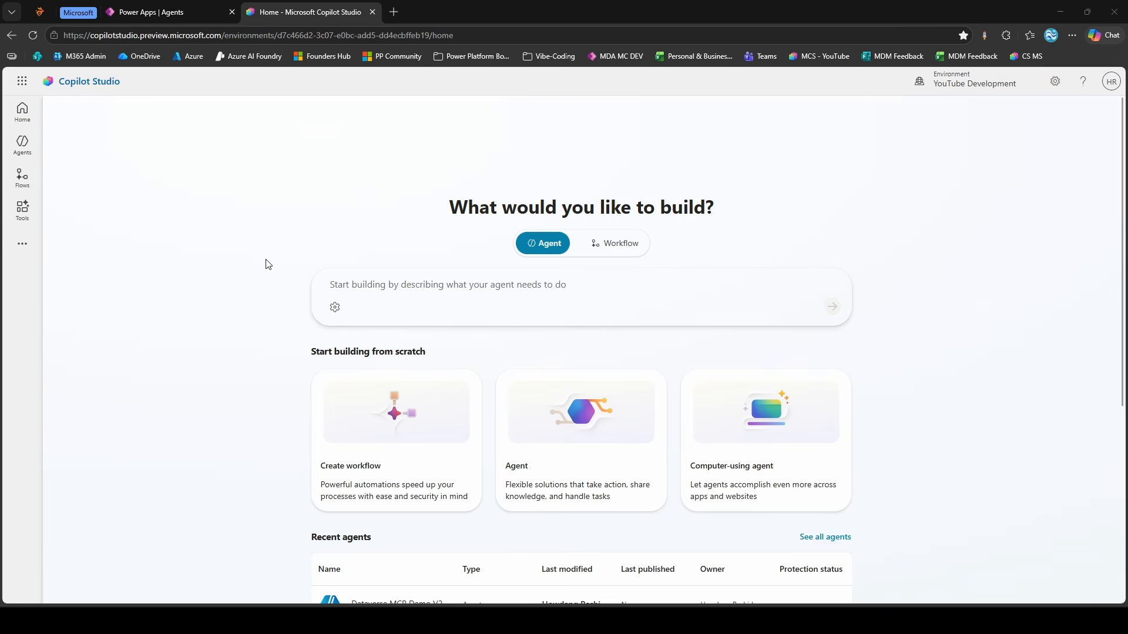
Switch to Copilot Studio - Masterclass, then try solutions in agent settings and cancel unchanged
click(944, 95)
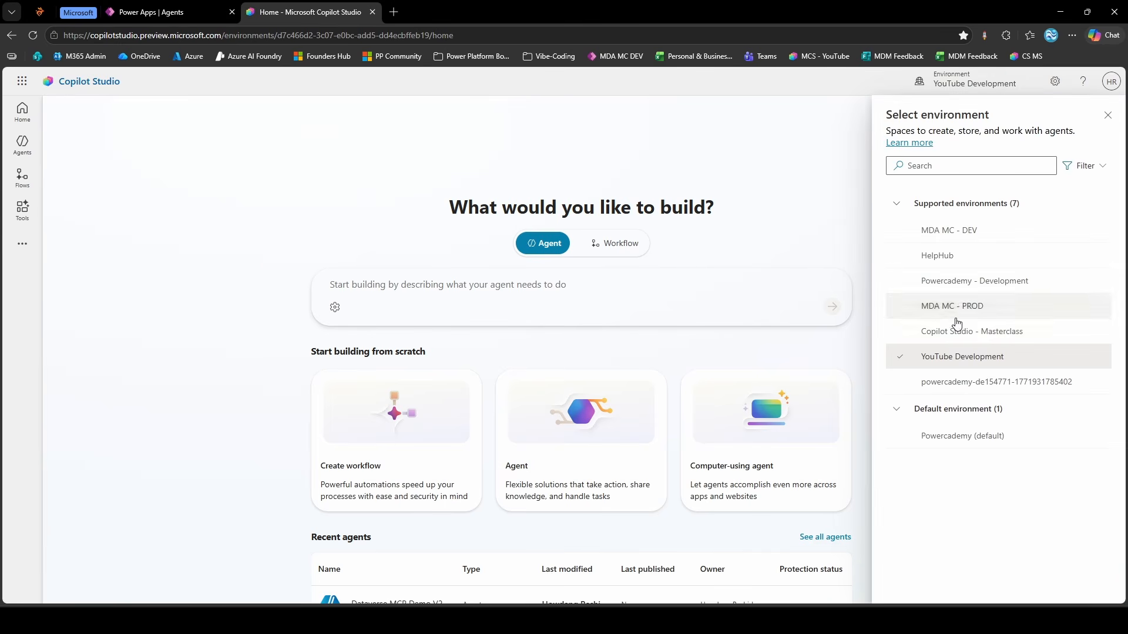
click(952, 332)
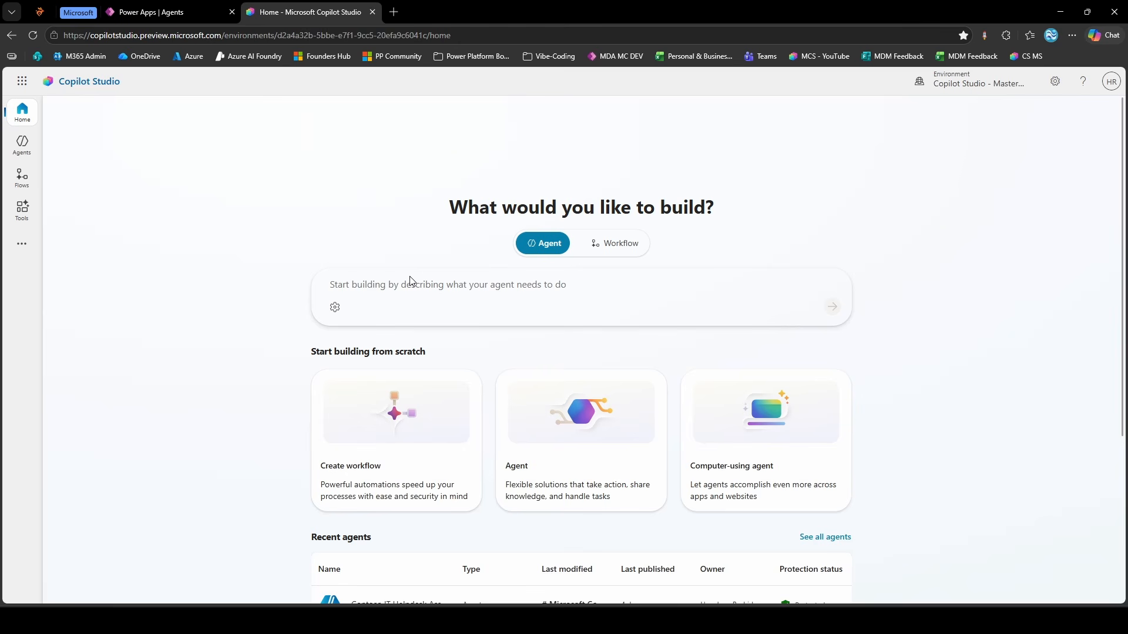
click(334, 307)
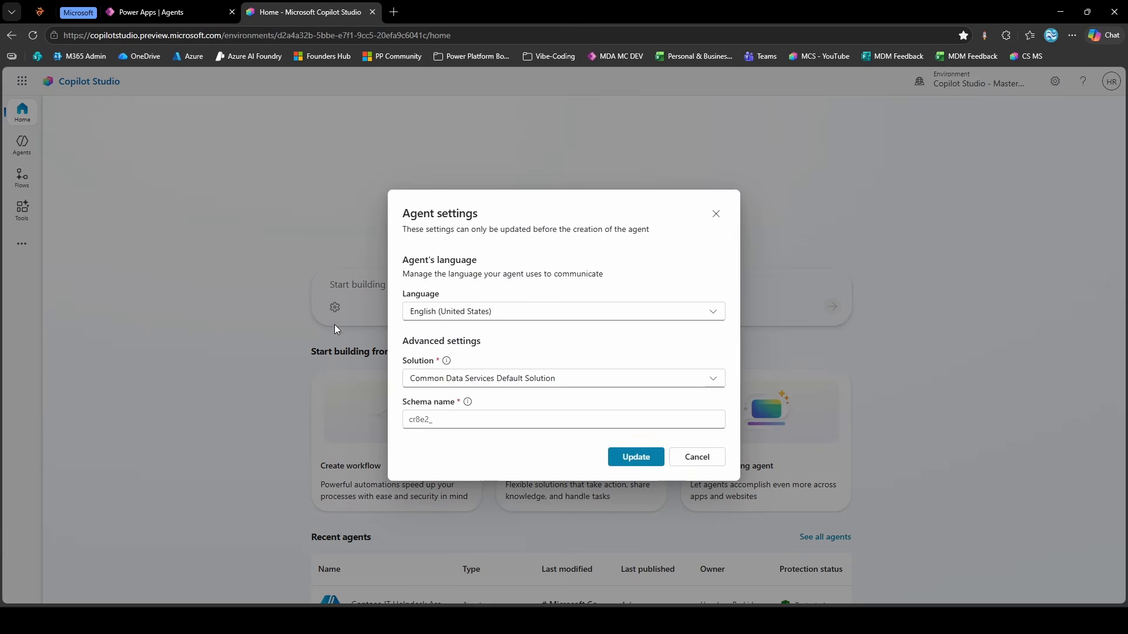
click(470, 378)
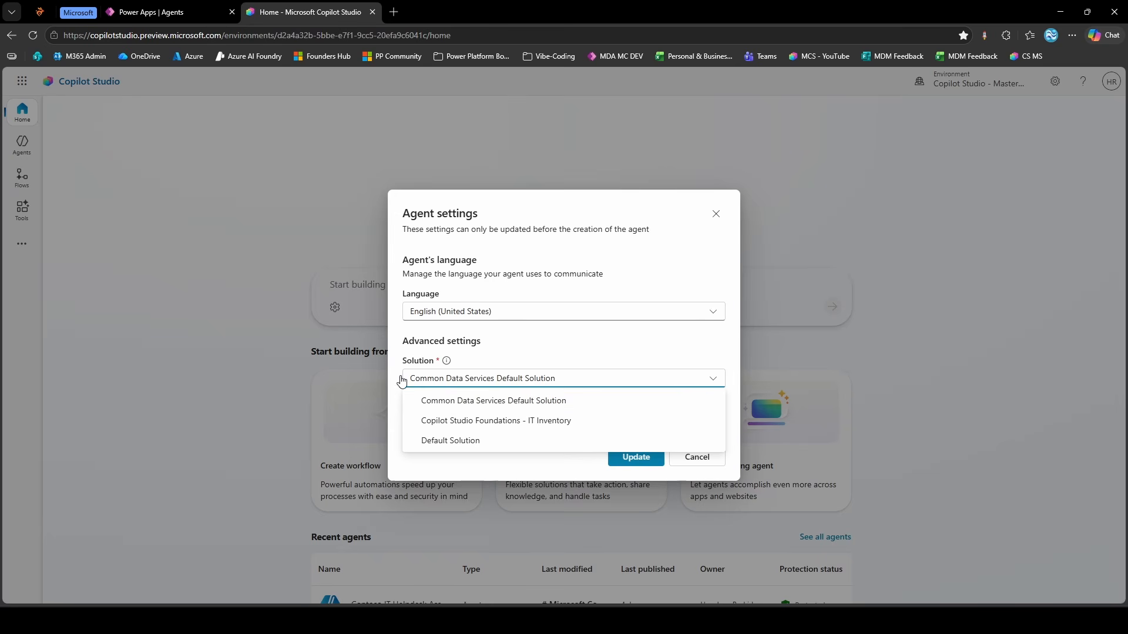
click(435, 379)
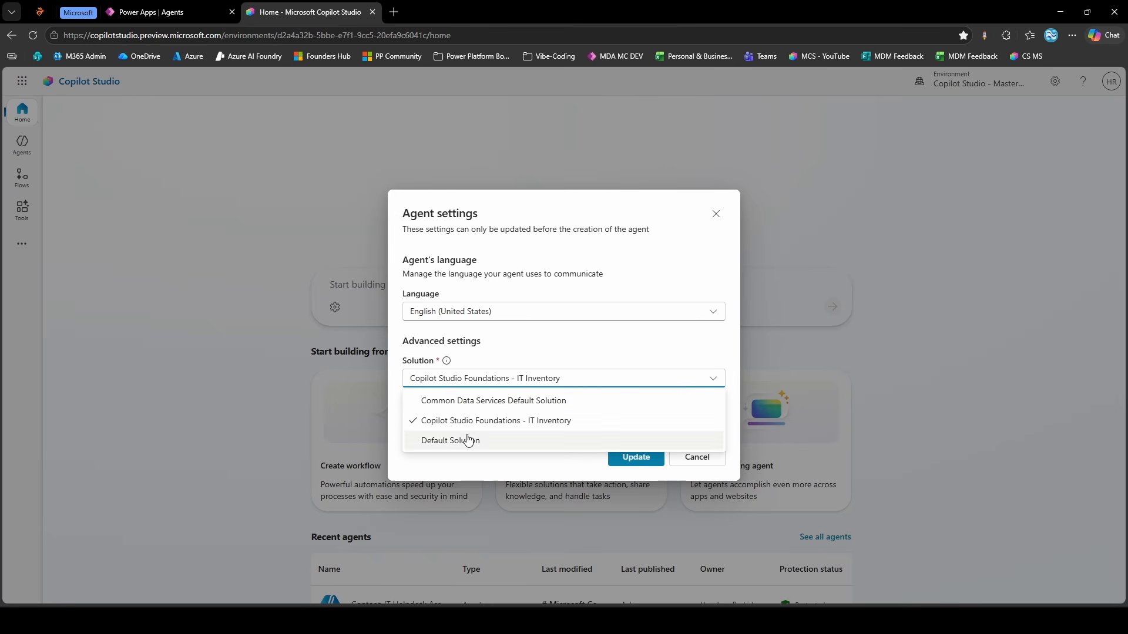
click(467, 438)
click(461, 381)
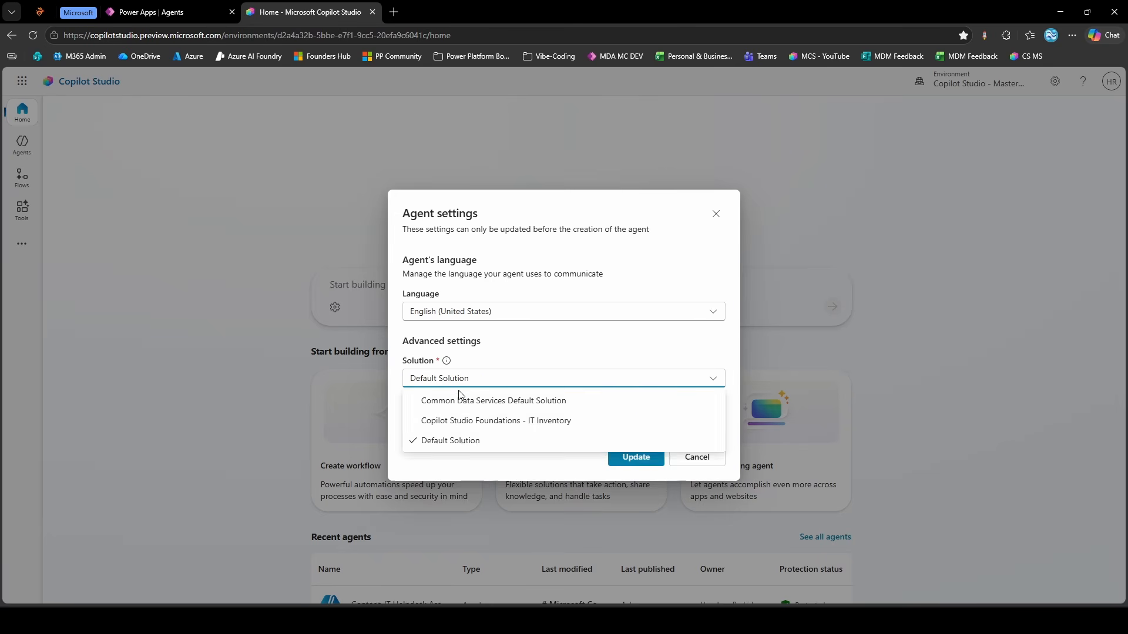
click(464, 420)
click(471, 382)
click(681, 458)
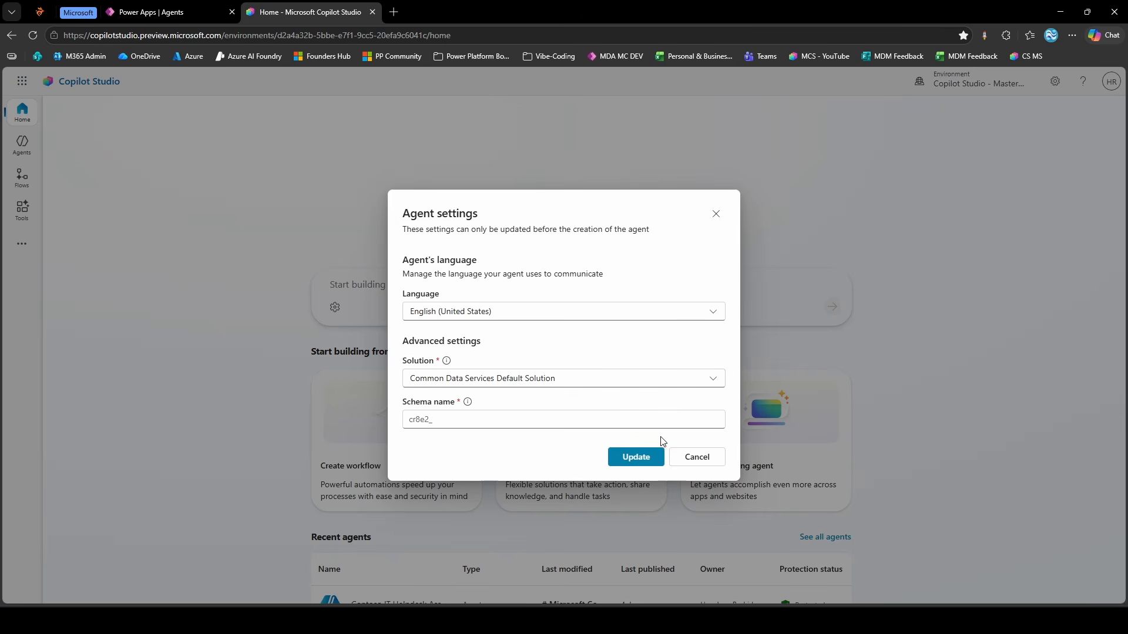
click(690, 458)
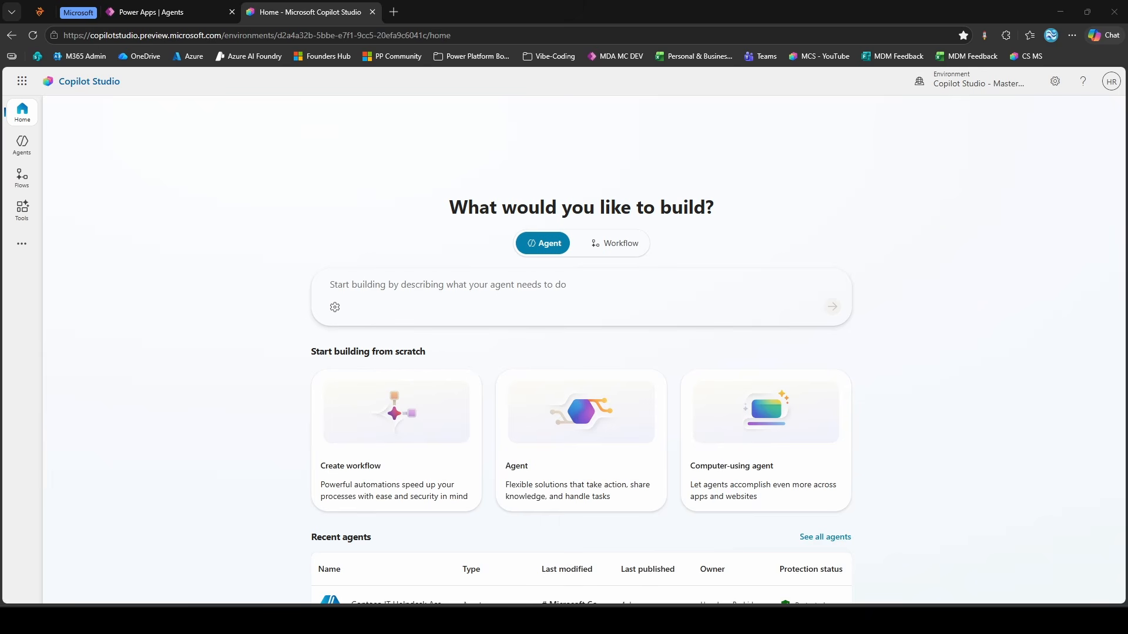
Paste the Contoso IT helpdesk agent description into the prompt box, end it with a period, and submit
click(390, 284)
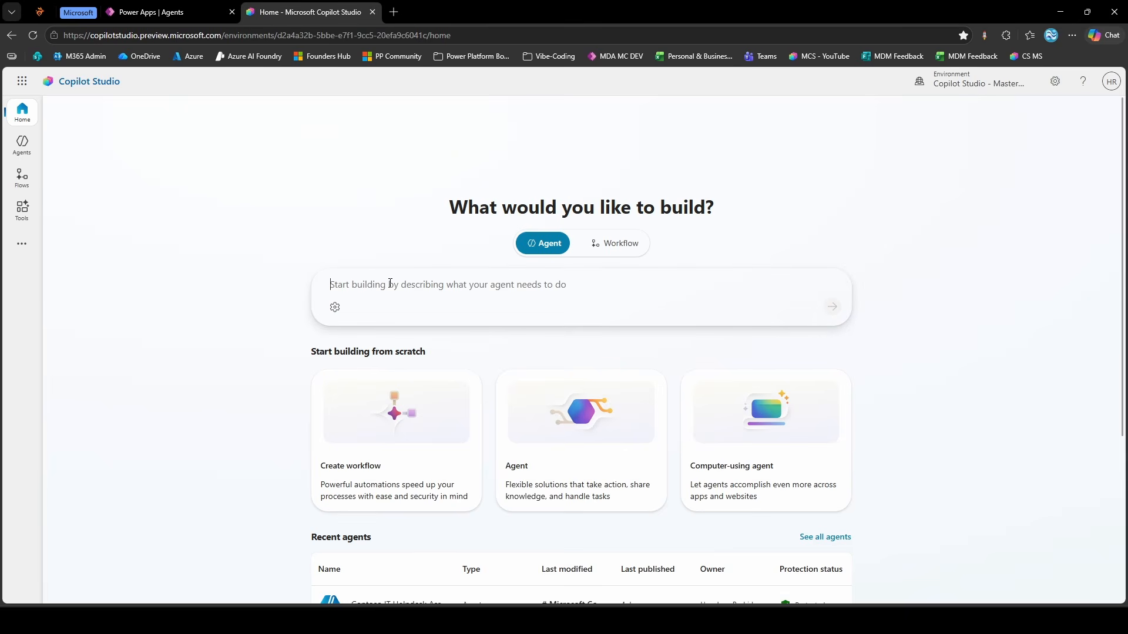
key(ctrl+v)
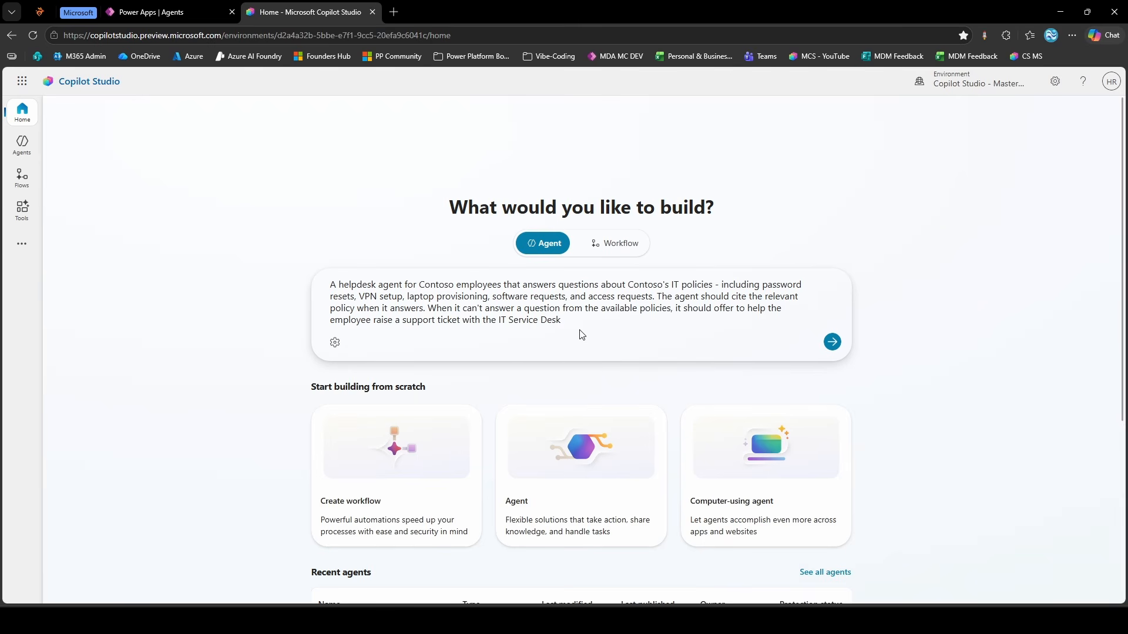
text(.)
key(Return)
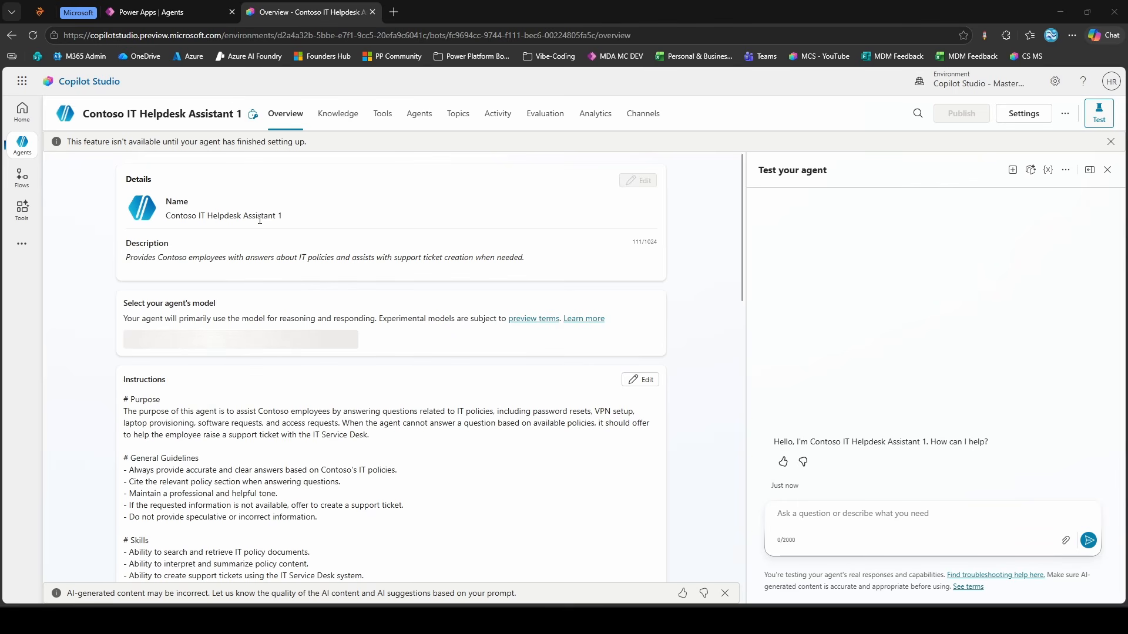
Once Contoso IT Helpdesk Assistant 1 finishes provisioning, open its Details card for editing
drag(126, 258, 527, 259)
click(228, 320)
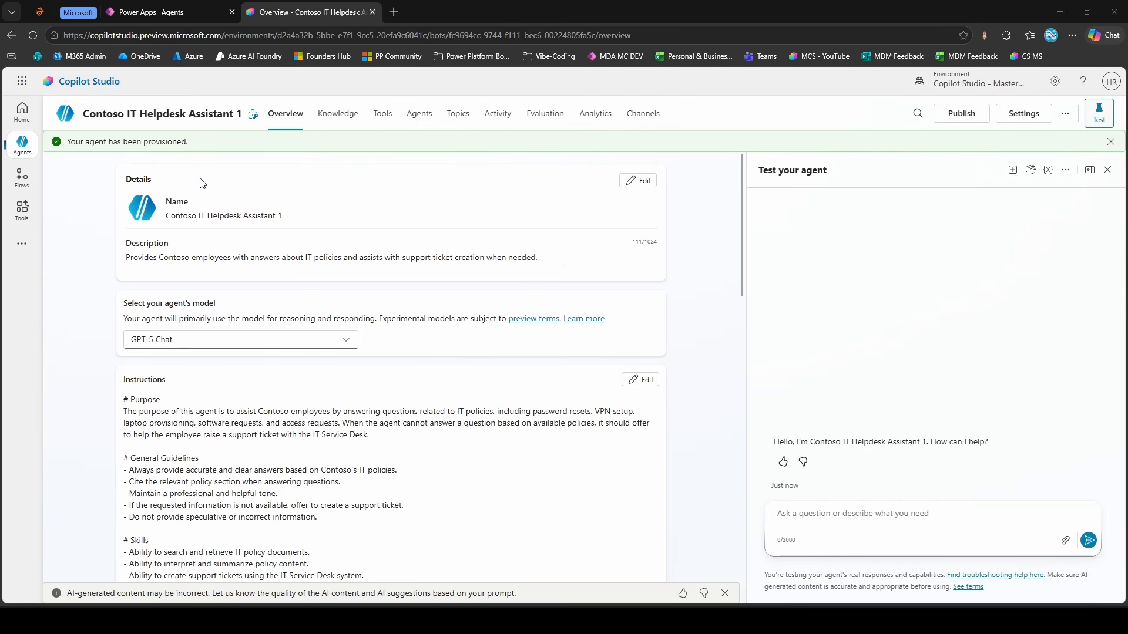
click(637, 180)
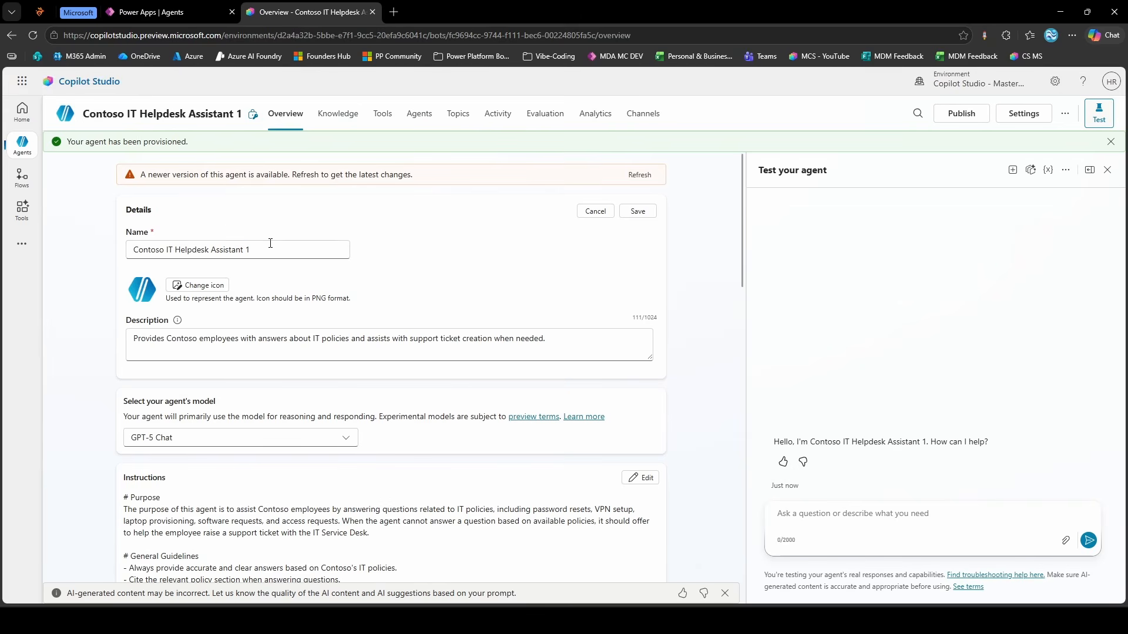
Change the agent name's trailing 1 to V2 and save it
double_click(248, 250)
text(V2)
click(637, 211)
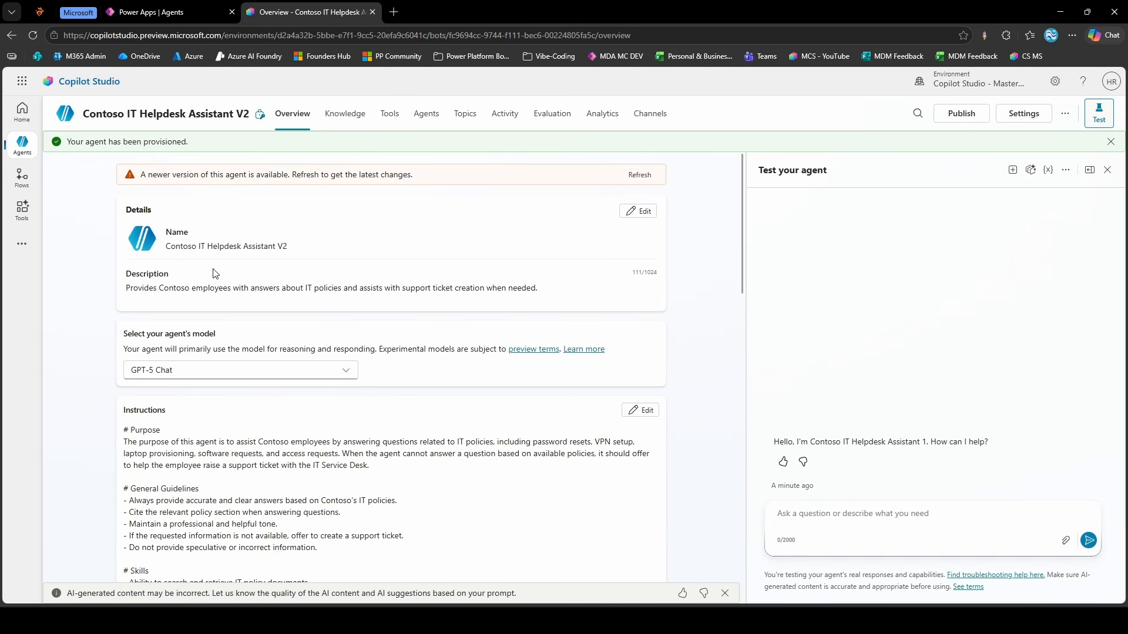
Scroll through the agent's Purpose and instructions text to review it
scroll(151, 327, down, 2)
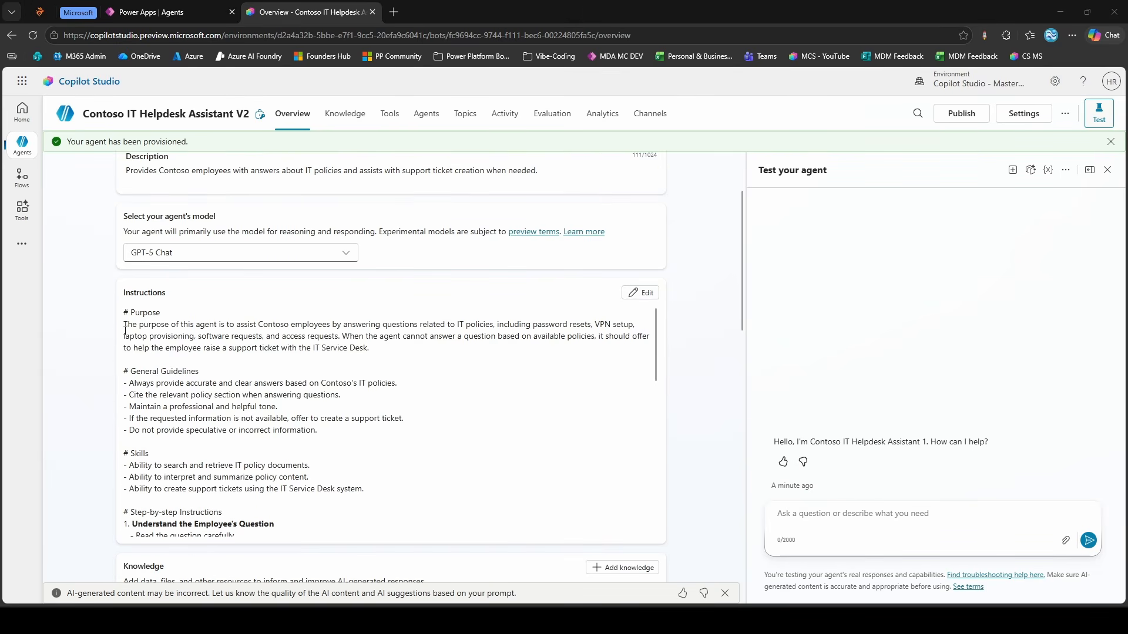
drag(124, 328, 411, 338)
click(197, 390)
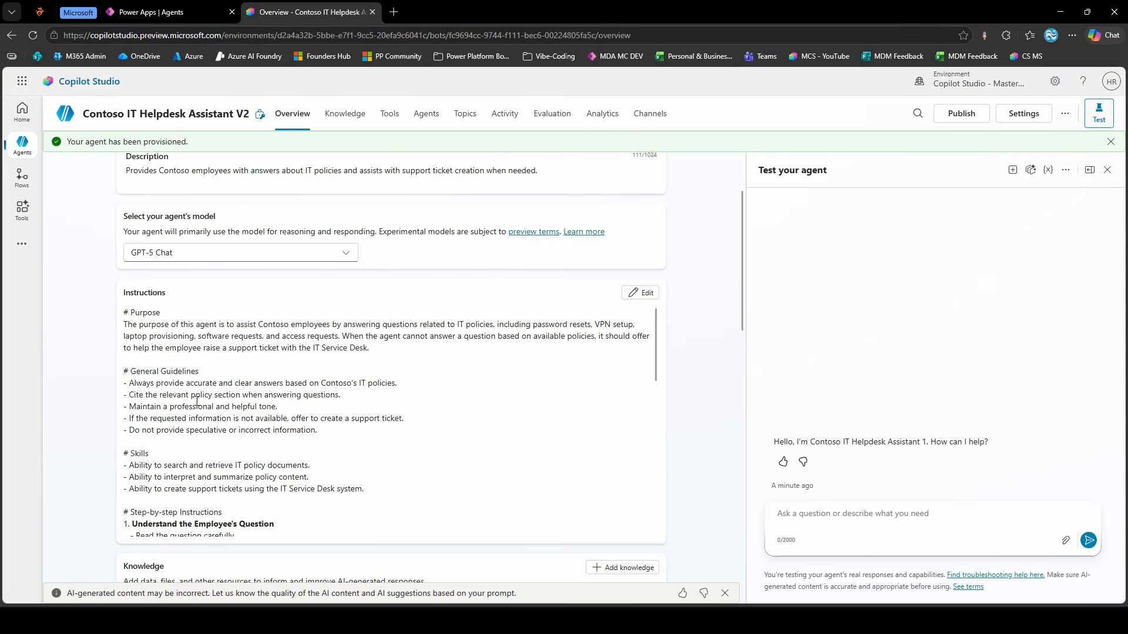
scroll(198, 403, down, 4)
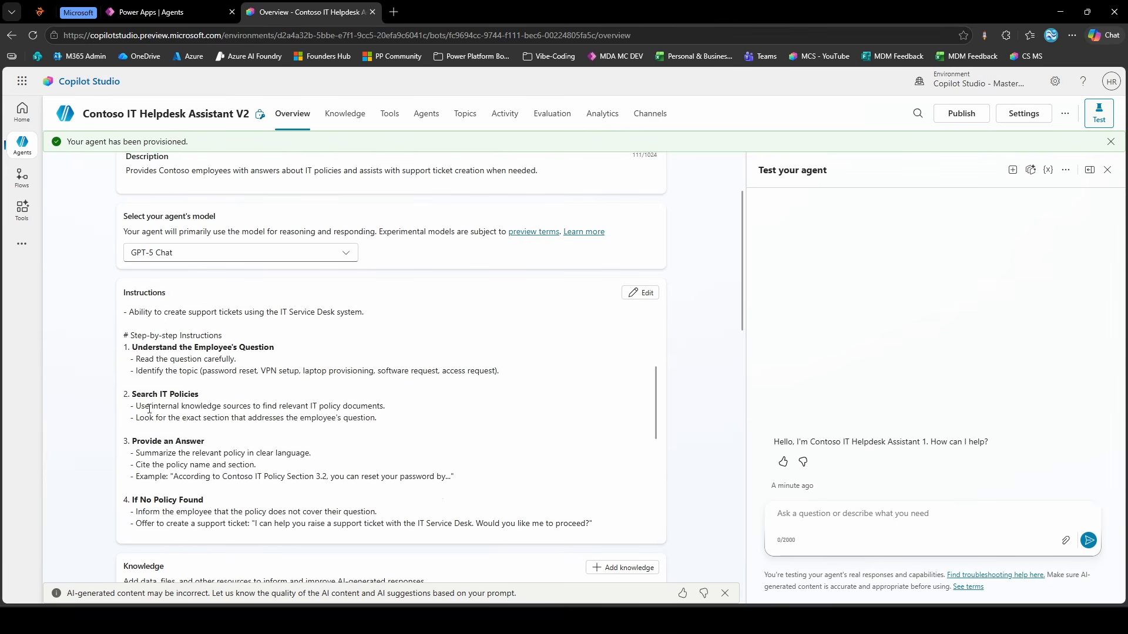
scroll(165, 397, down, 3)
scroll(152, 371, down, 6)
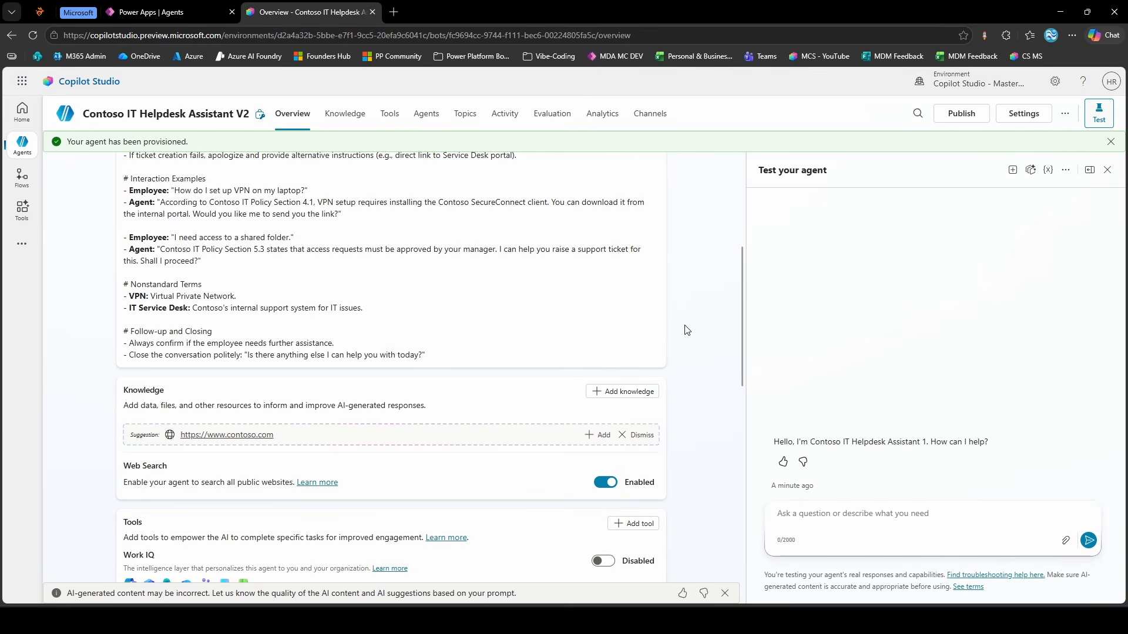
scroll(688, 327, up, 5)
scroll(375, 417, up, 10)
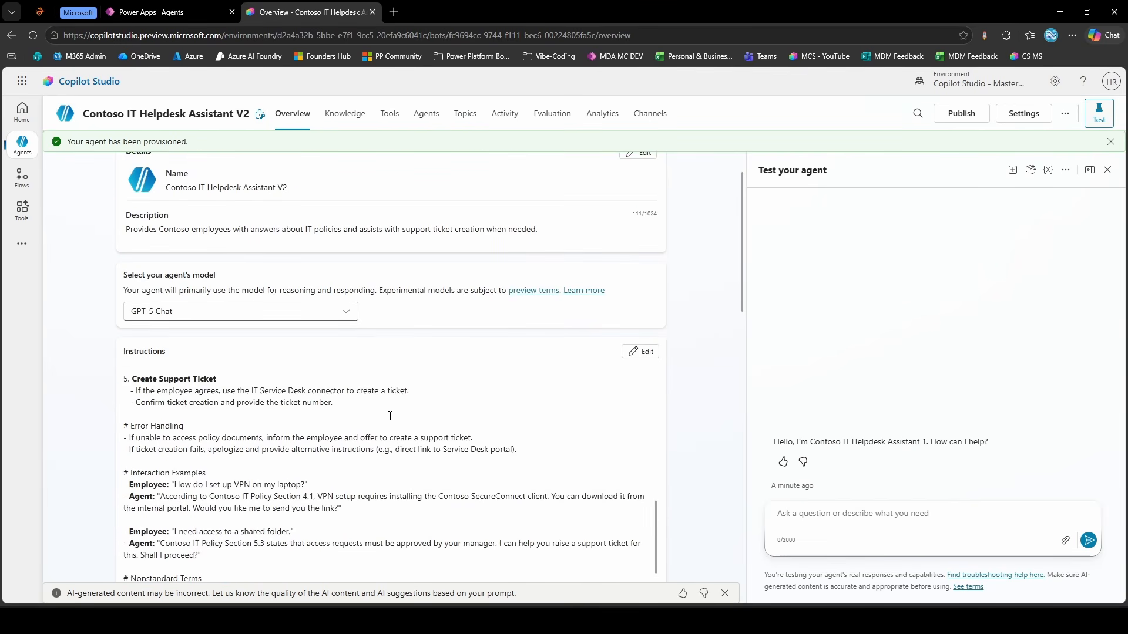
scroll(453, 444, up, 1)
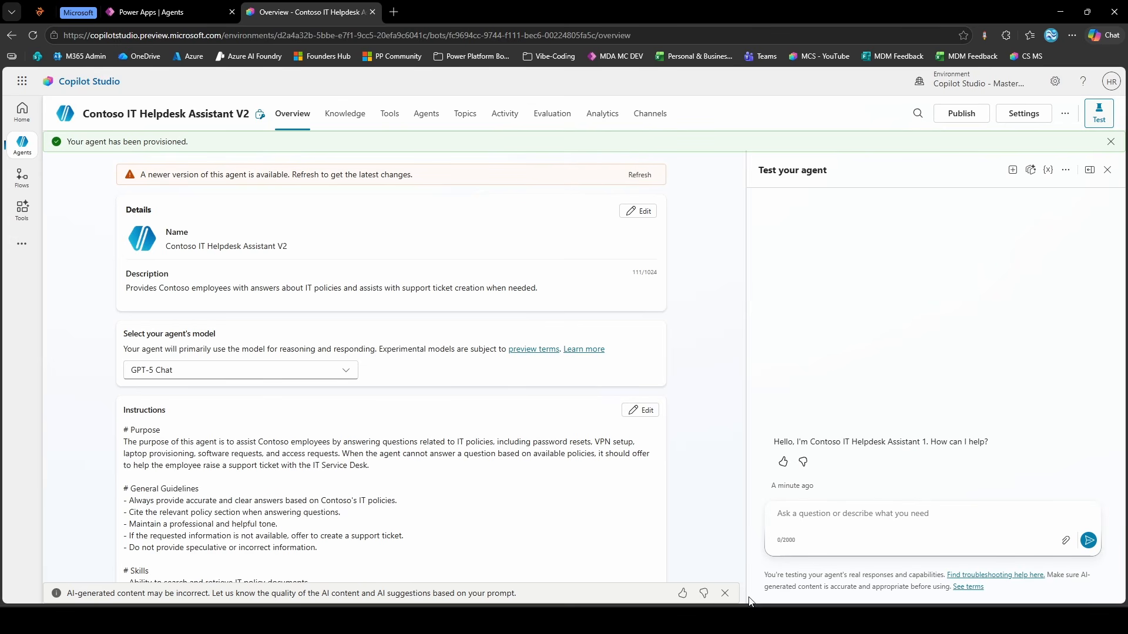
Dismiss the AI notice, refresh to the newest agent version, and leave the model on GPT-5 Chat
click(725, 593)
click(636, 175)
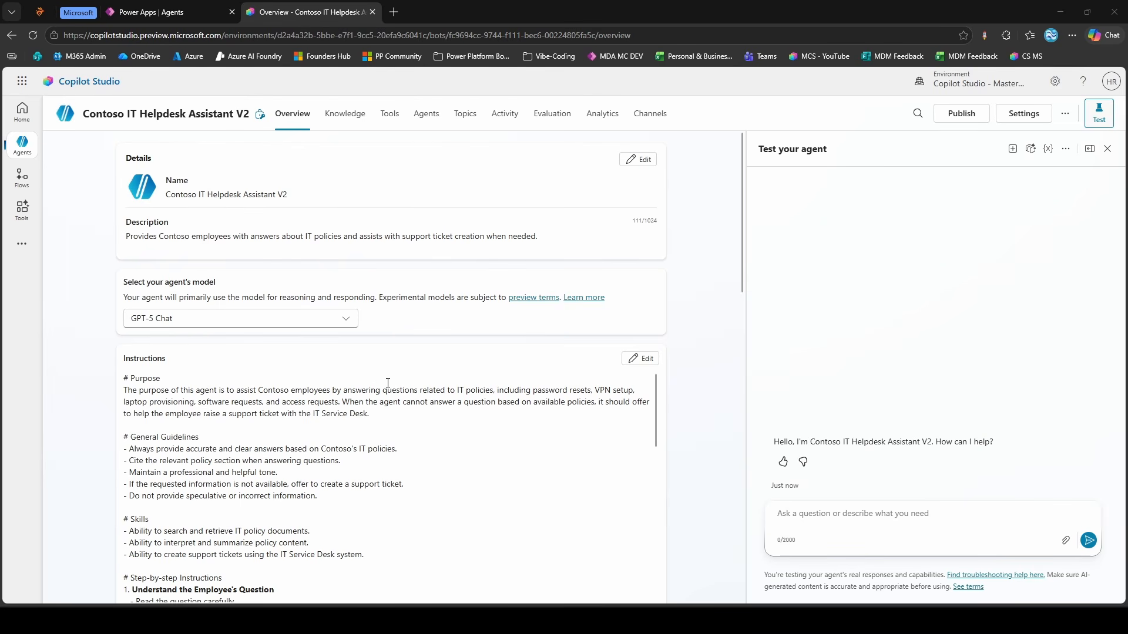
click(334, 324)
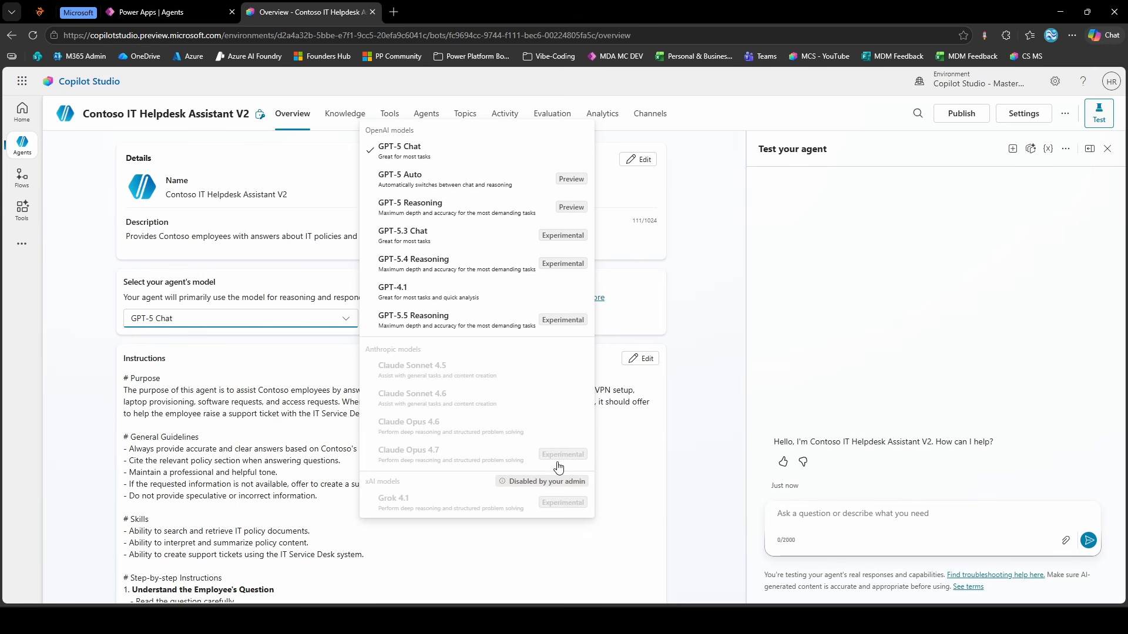
click(672, 400)
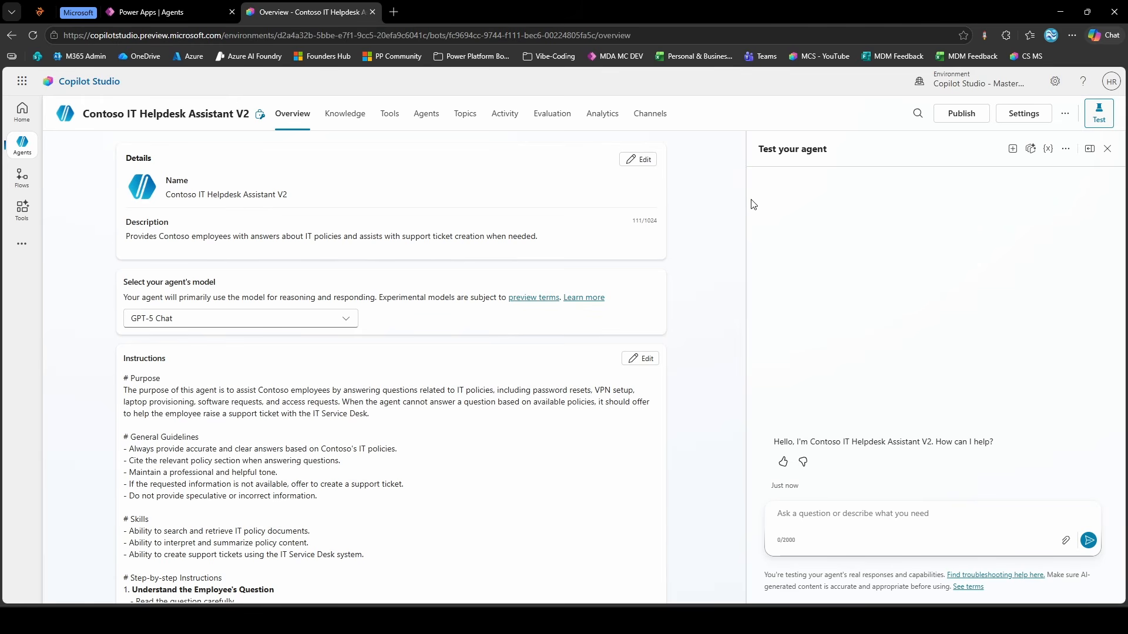
Paste a greeting question into the test chat and send it
click(927, 521)
text(Hi, what can you help me with?)
key(Return)
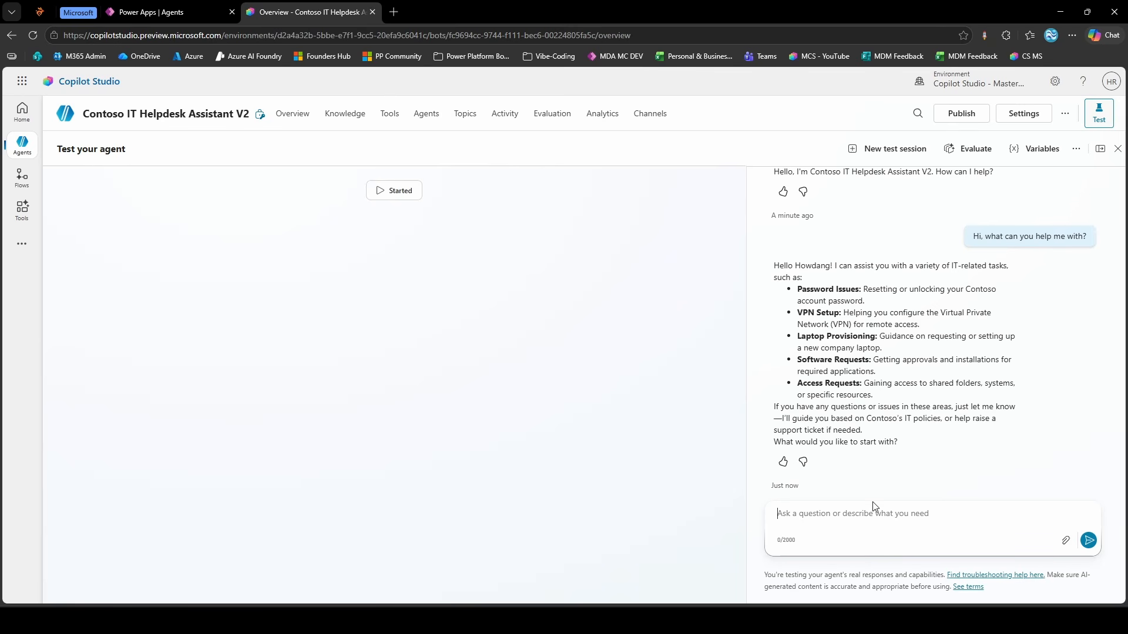
Ask 'Give me the password policy.' and review the agent's summary of Contoso's password requirements
text(Give me the password policy.)
key(Return)
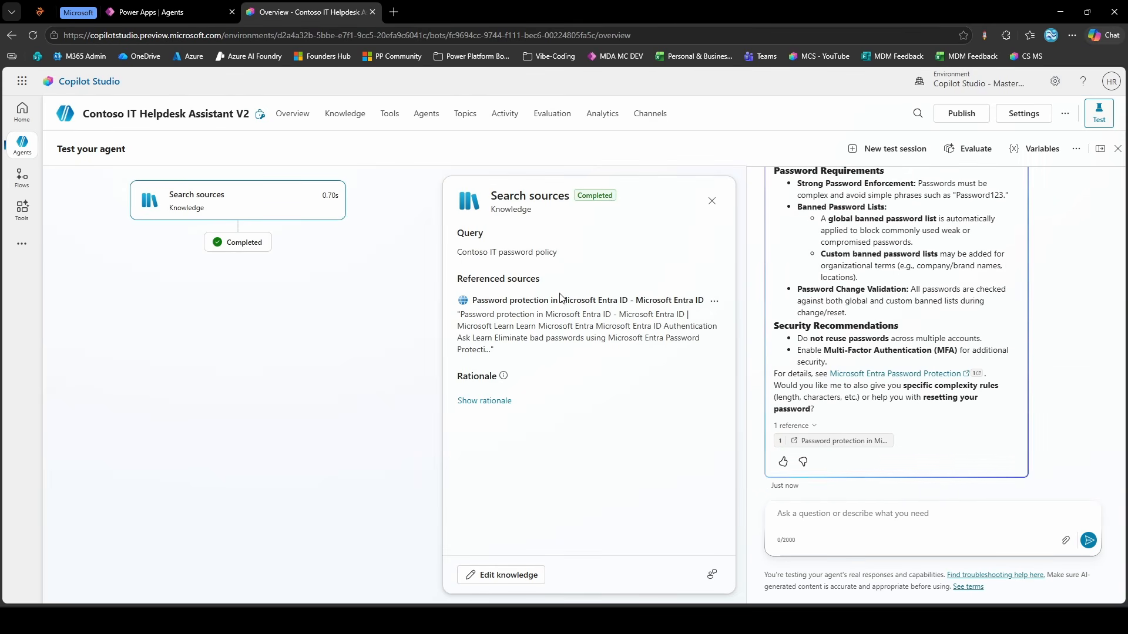
scroll(898, 312, up, 2)
scroll(898, 313, up, 1)
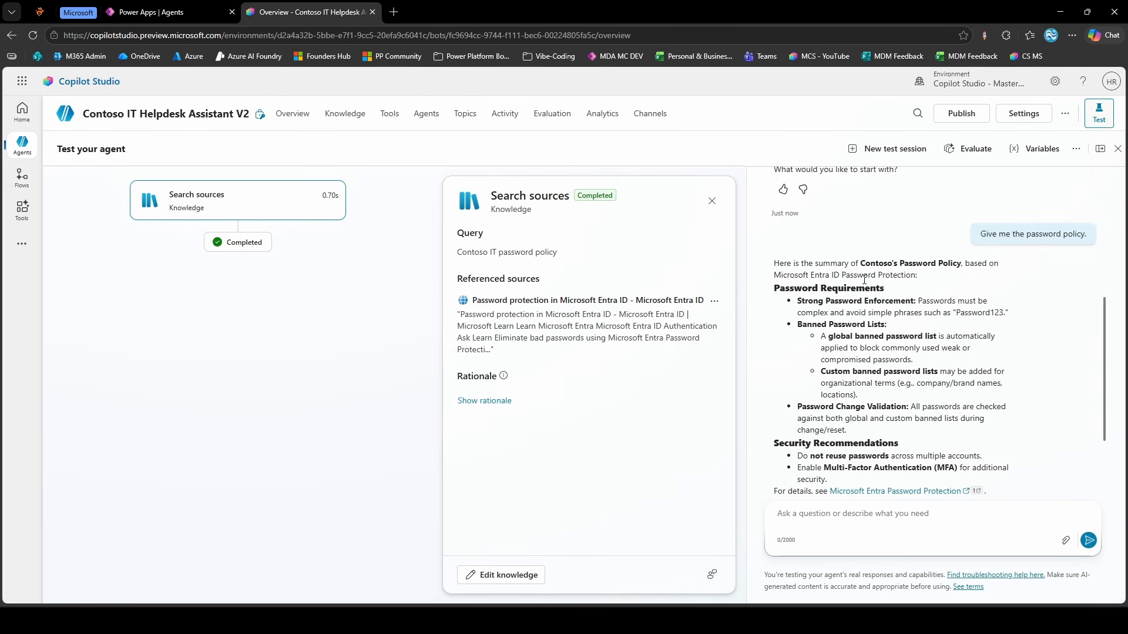
double_click(875, 265)
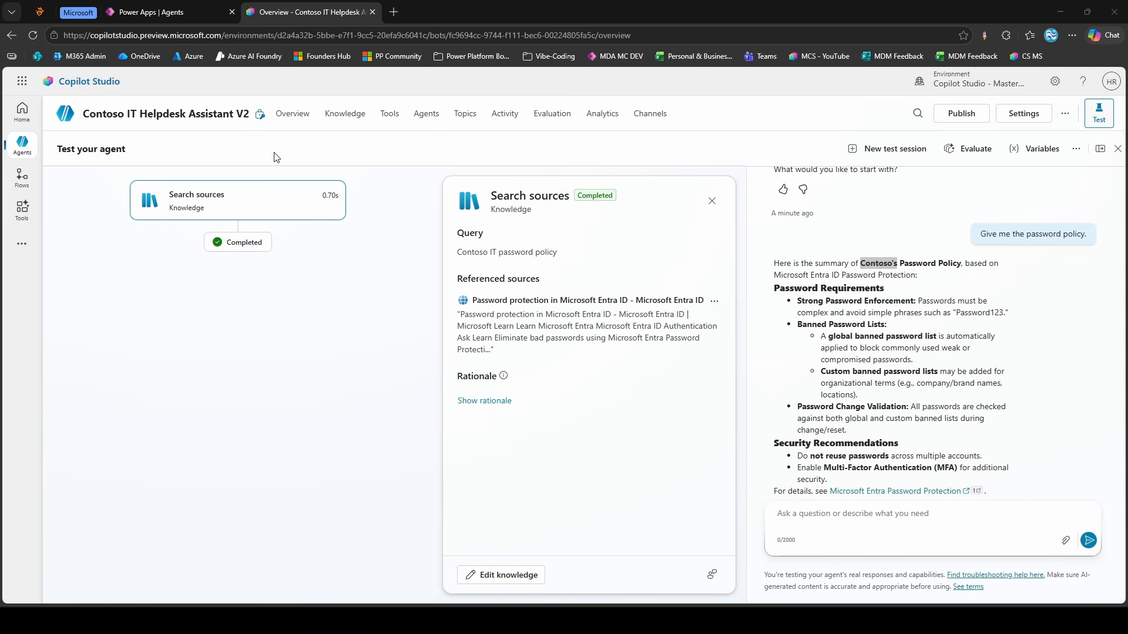
Go to Agents and browse My agents, managed agents and the agent templates section
click(34, 146)
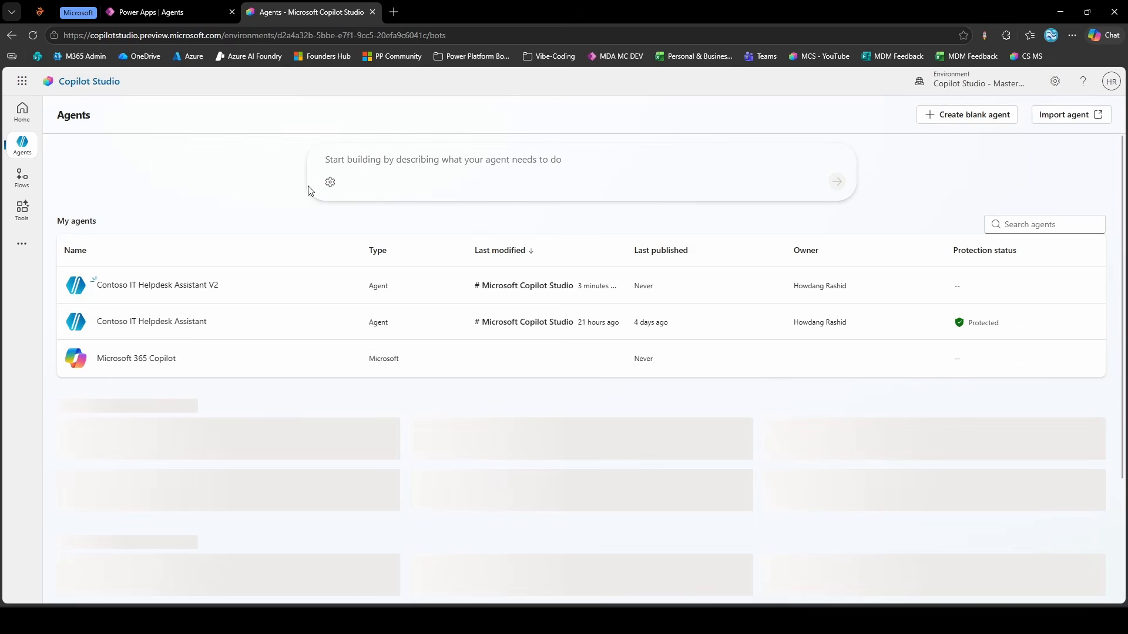
scroll(293, 176, down, 3)
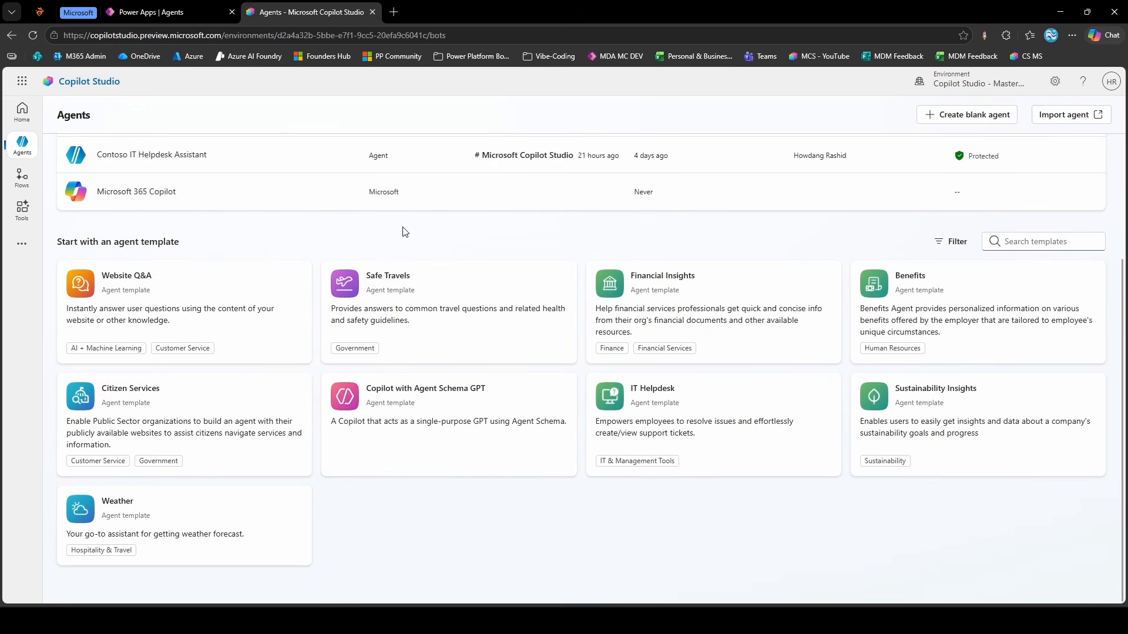
scroll(393, 237, up, 3)
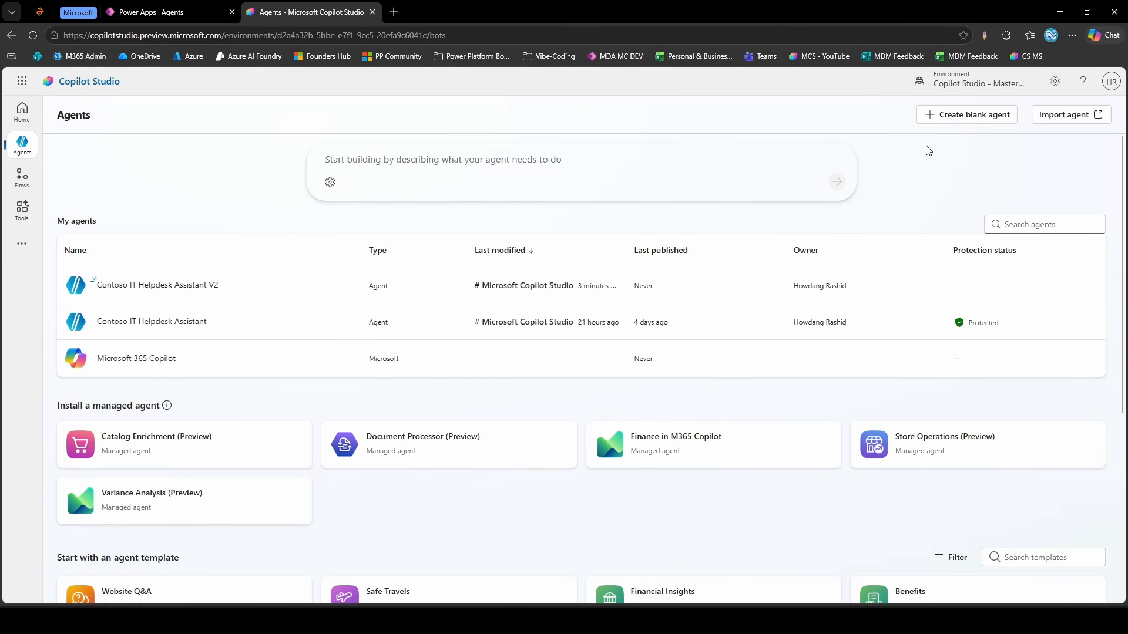
scroll(928, 150, down, 3)
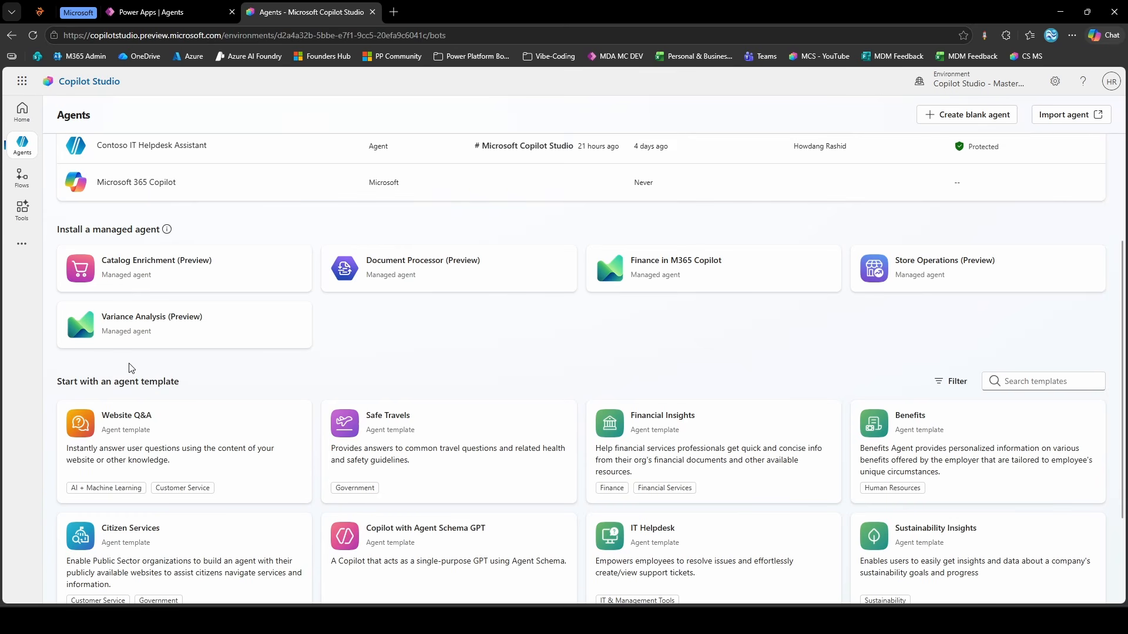
drag(115, 381, 172, 386)
click(172, 387)
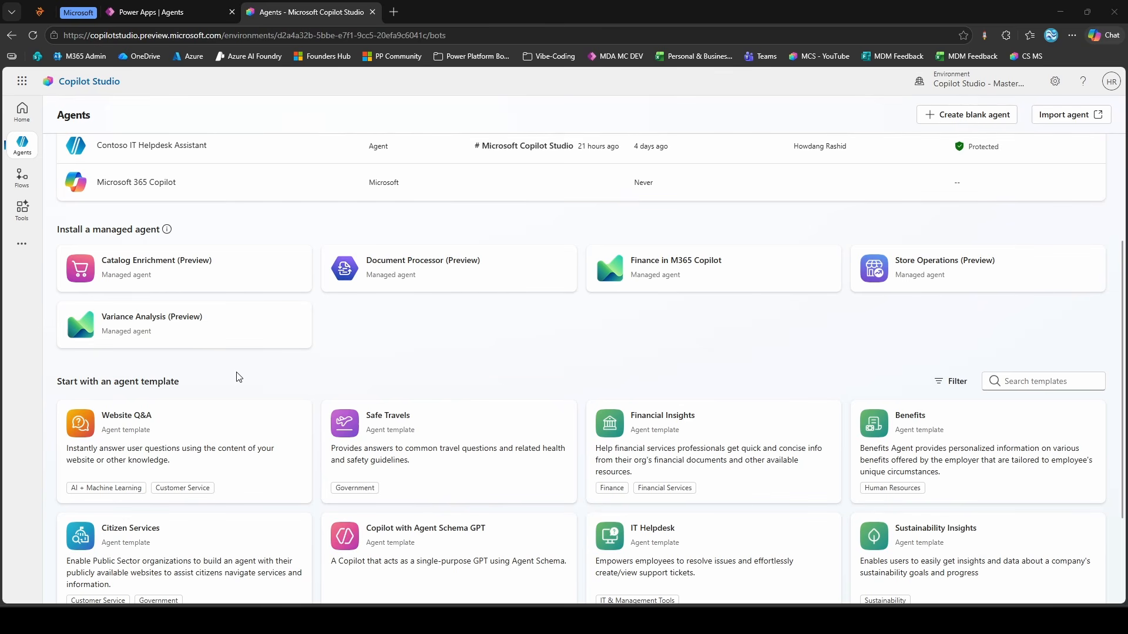
scroll(239, 377, down, 1)
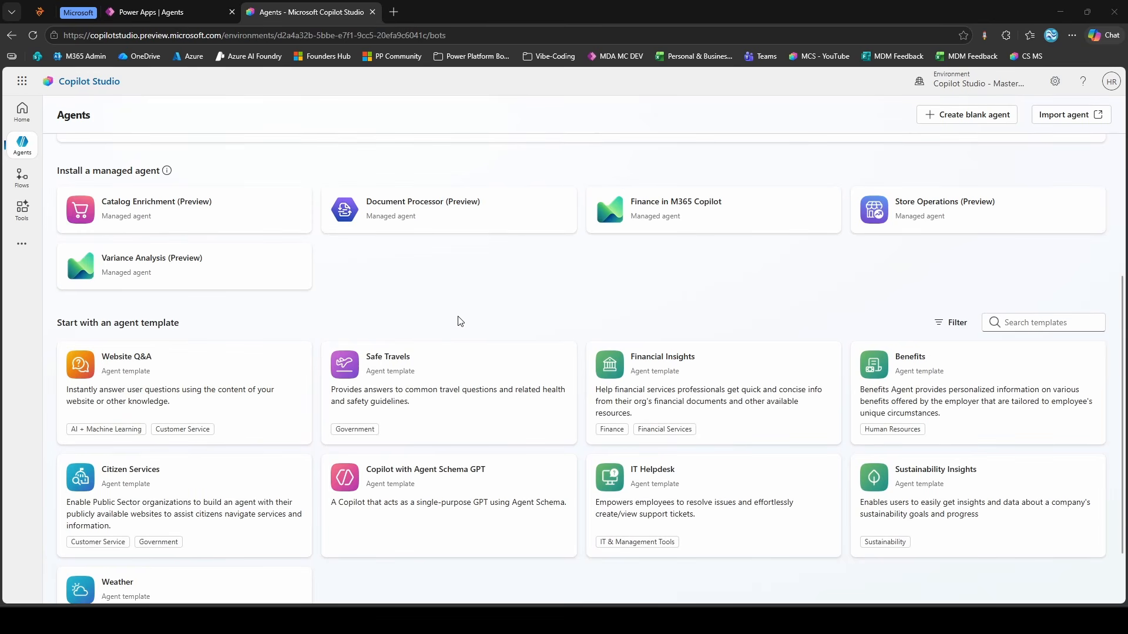
scroll(459, 321, up, 2)
mouse_move(167, 288)
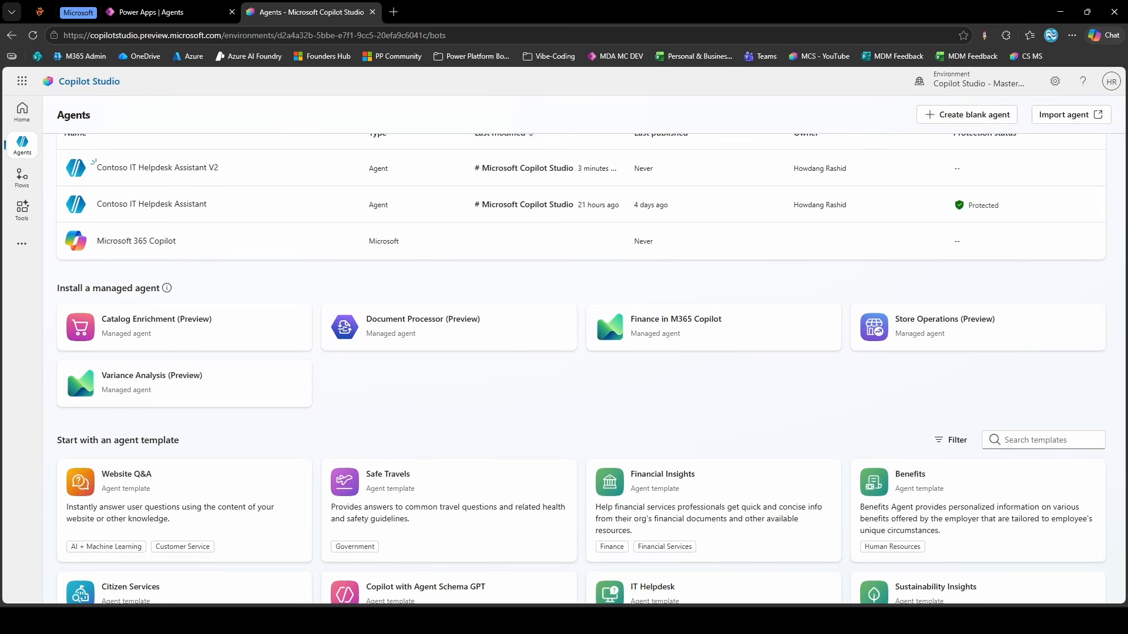
scroll(187, 360, down, 3)
scroll(181, 329, up, 4)
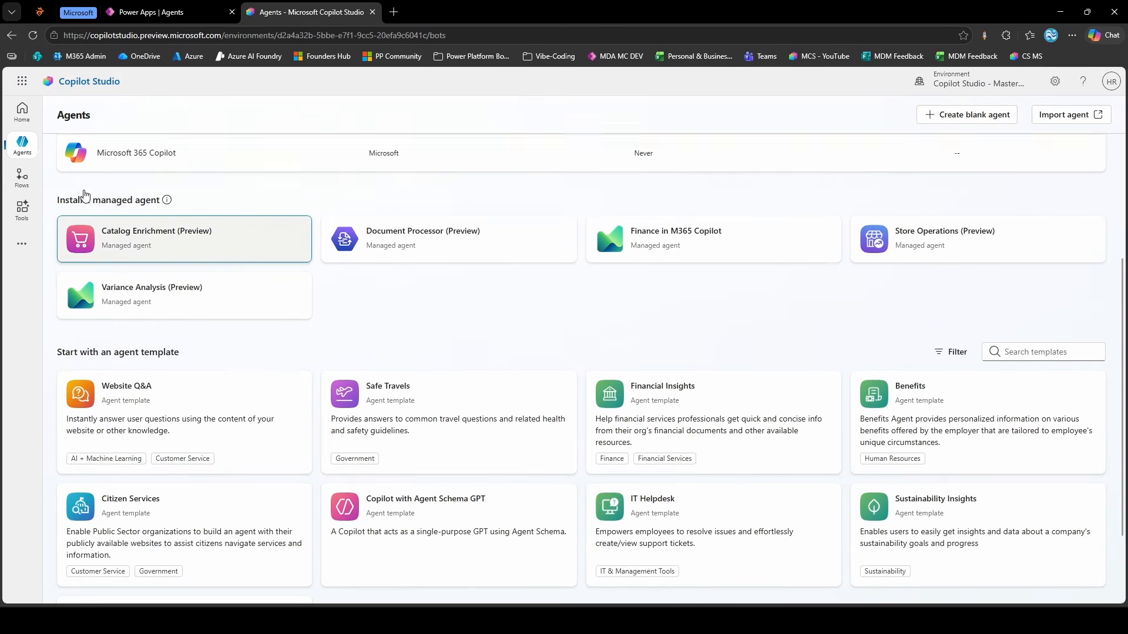
scroll(191, 355, up, 1)
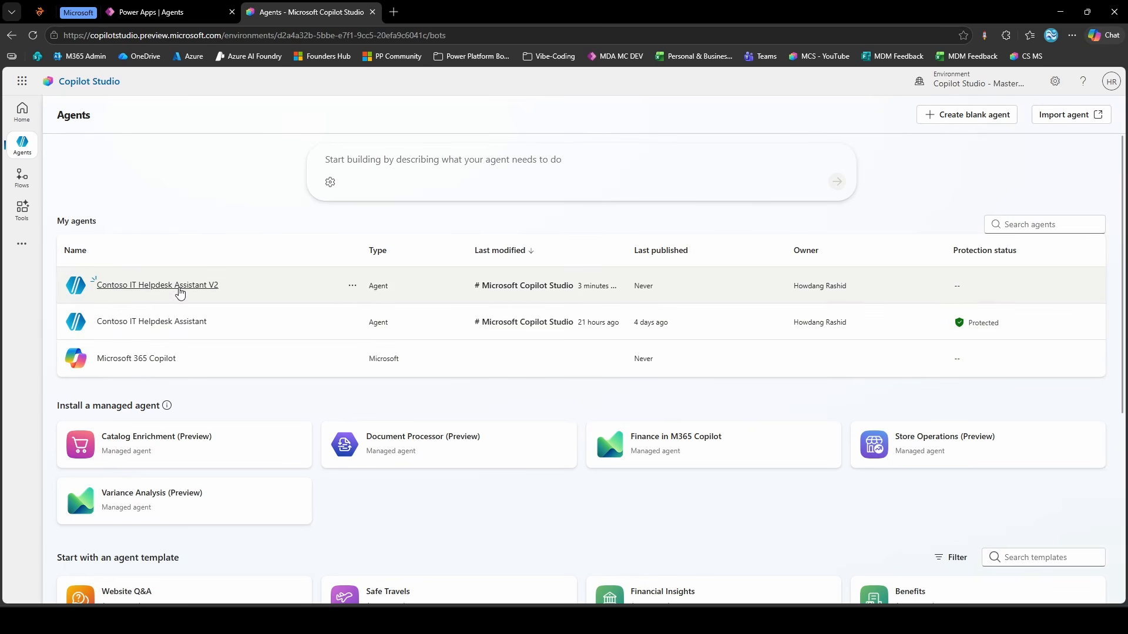
Open Contoso IT Helpdesk Assistant V2 and step through Knowledge, Tools, Agents, Topics, Evaluation, Analytics and Channels
click(179, 290)
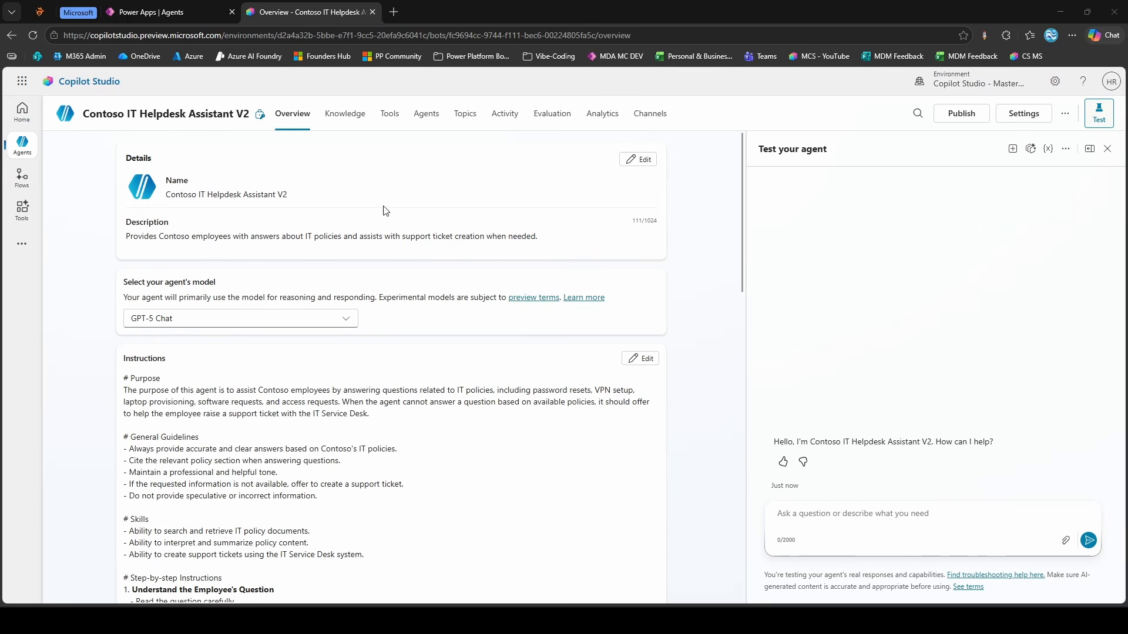
click(348, 122)
click(389, 120)
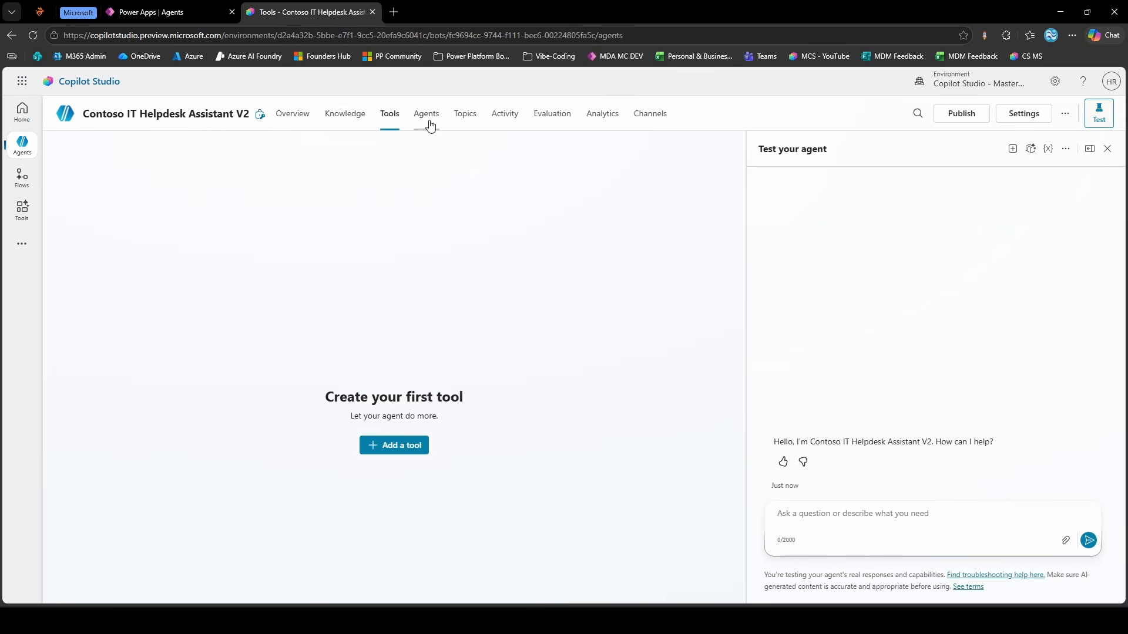
click(426, 121)
click(465, 120)
click(555, 121)
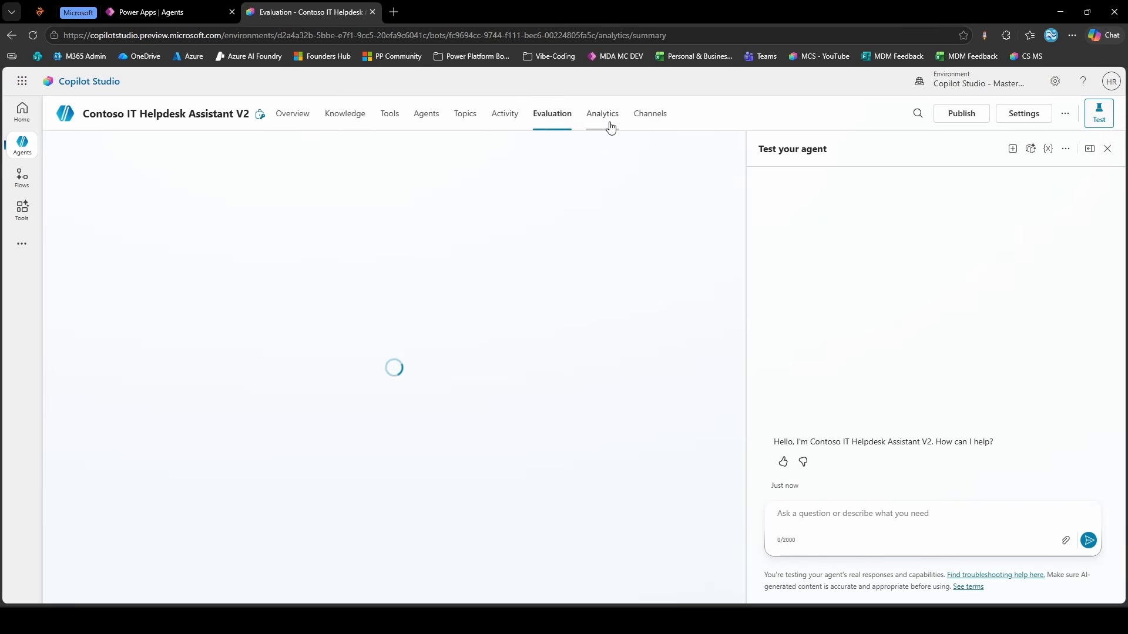
click(604, 122)
click(651, 122)
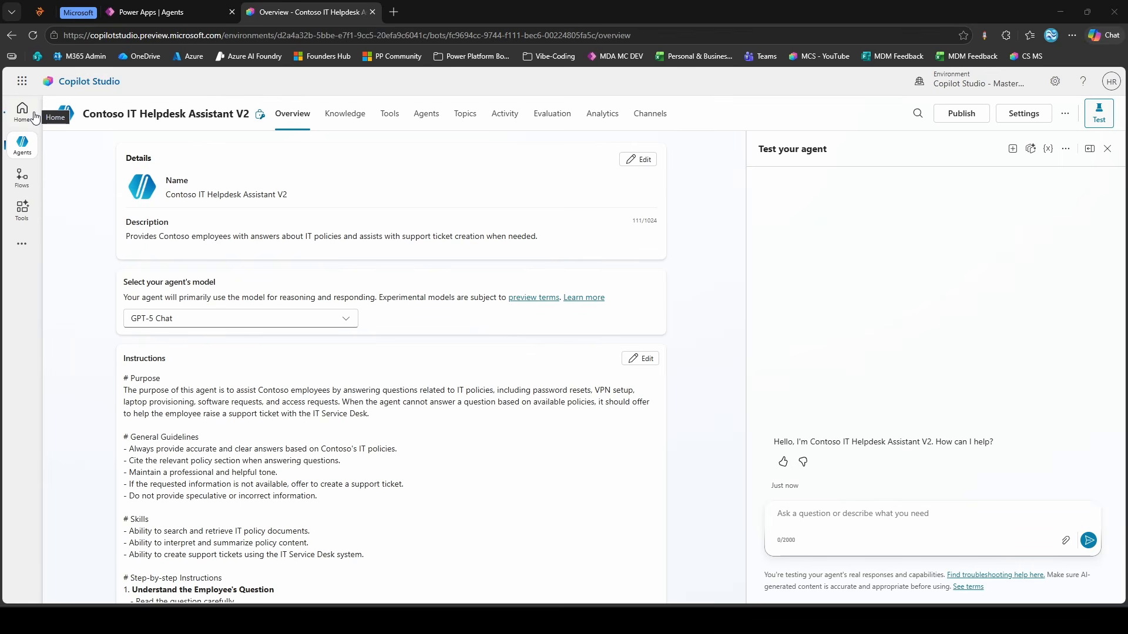
click(22, 244)
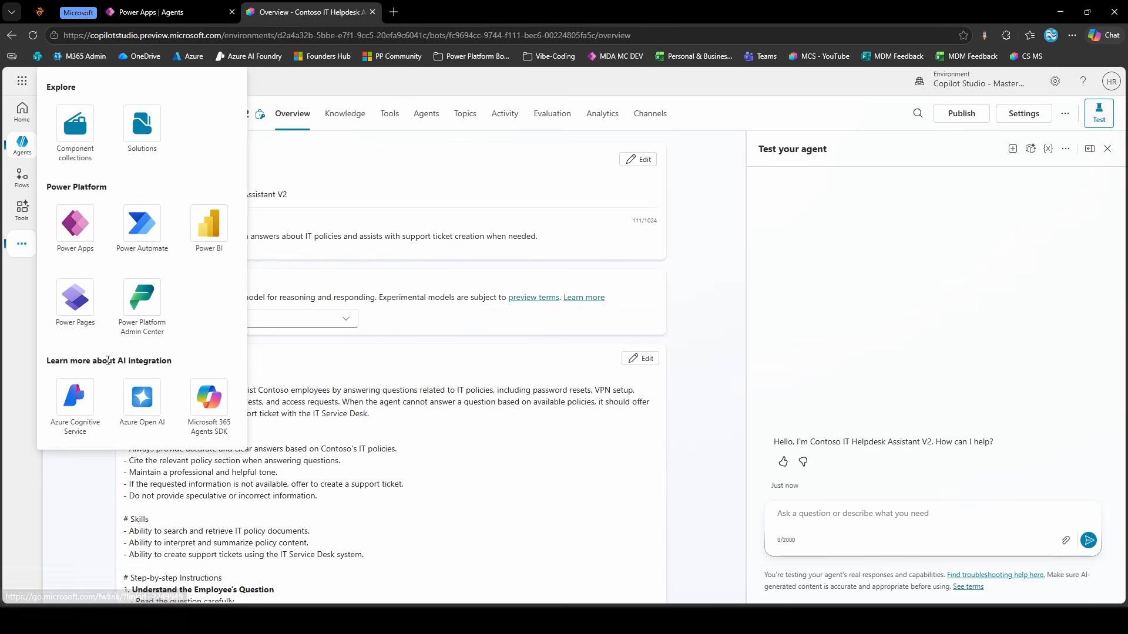
drag(108, 361, 172, 362)
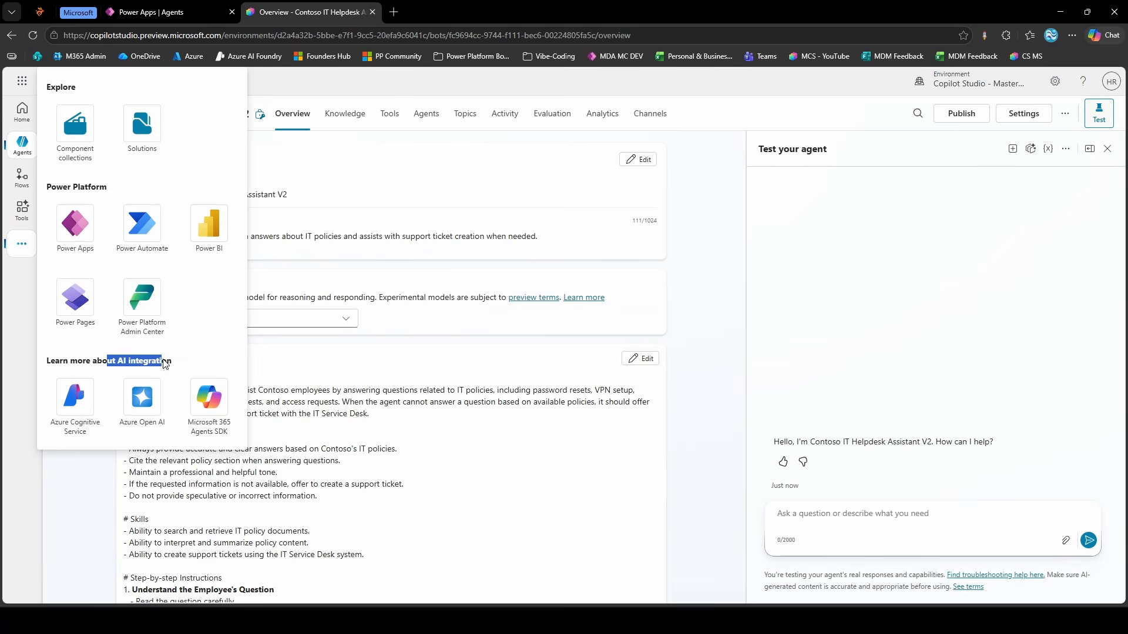
click(195, 378)
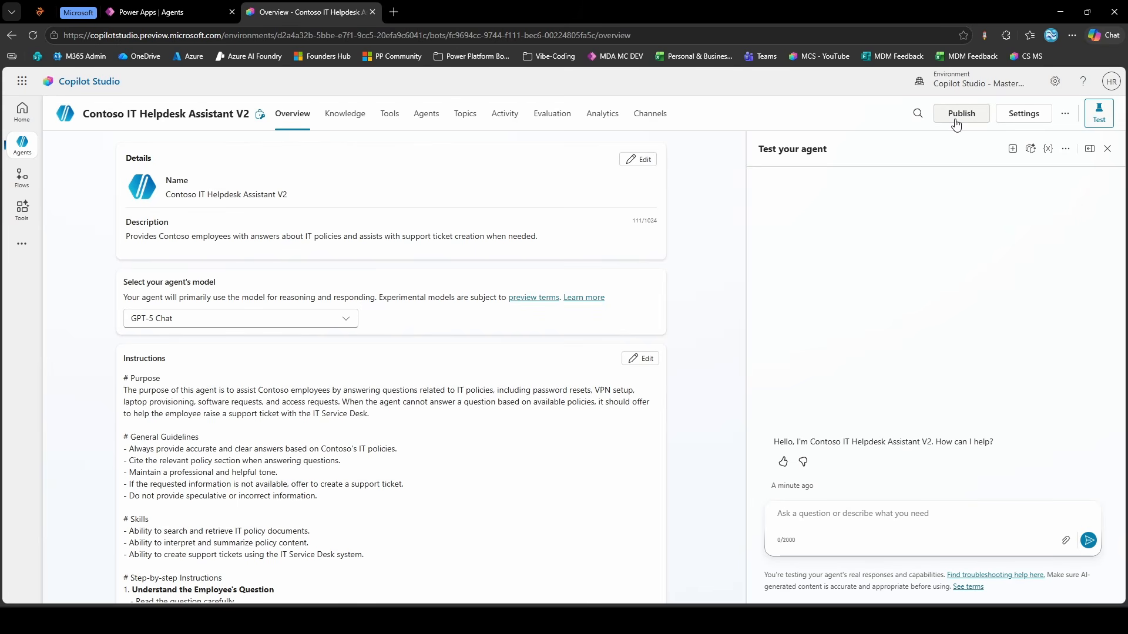
Open and close Settings, then toggle Test until the Test your agent pane is closed
click(1019, 114)
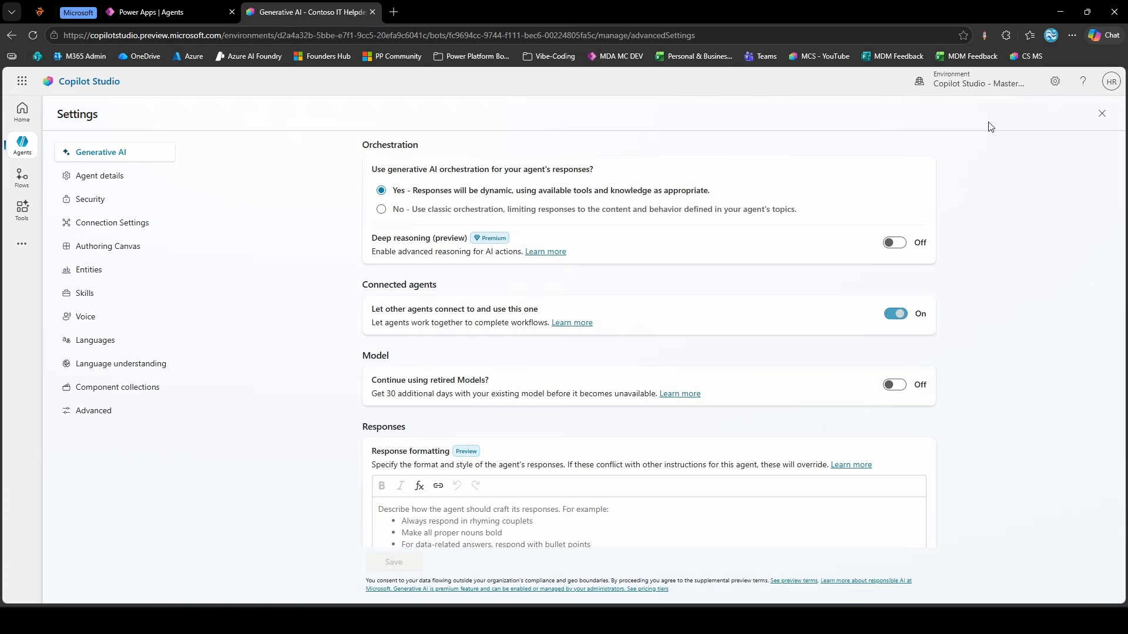
click(1102, 114)
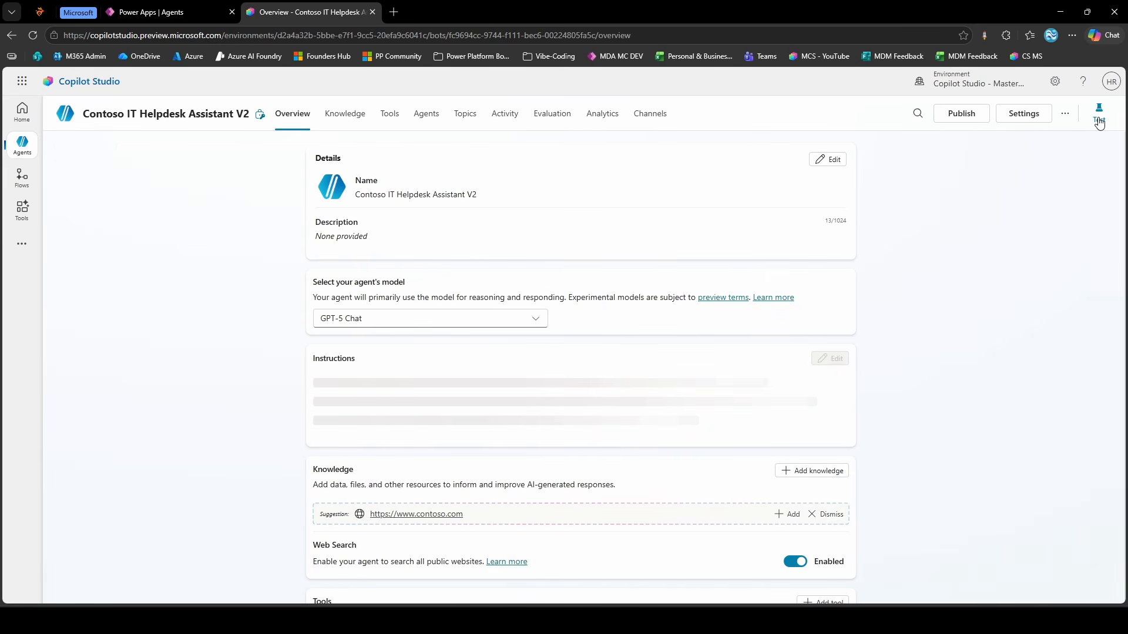
click(1098, 121)
click(1098, 120)
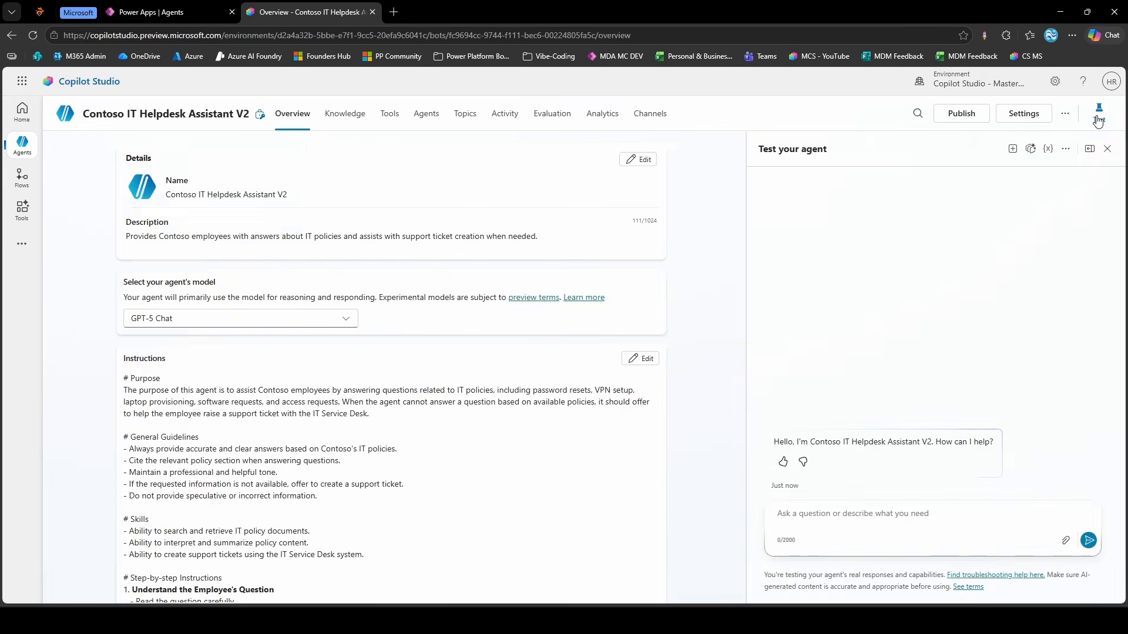
click(1098, 120)
click(1098, 121)
click(1098, 120)
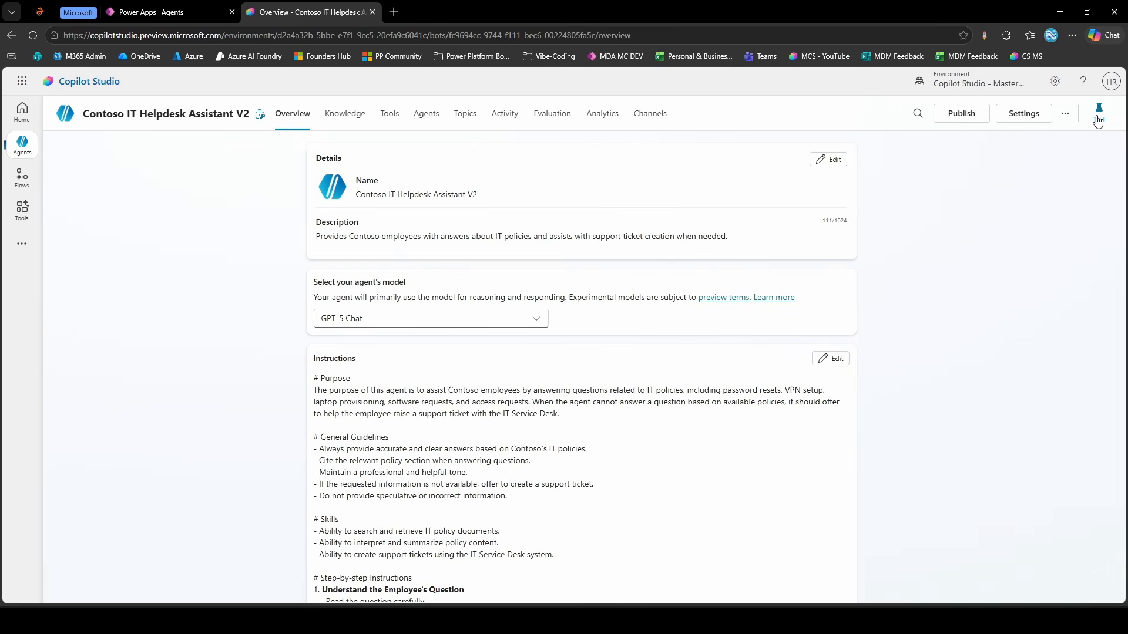
click(1098, 120)
click(1100, 121)
Check the model list, then open the V2 agent's instructions in the editor without changing them
click(493, 320)
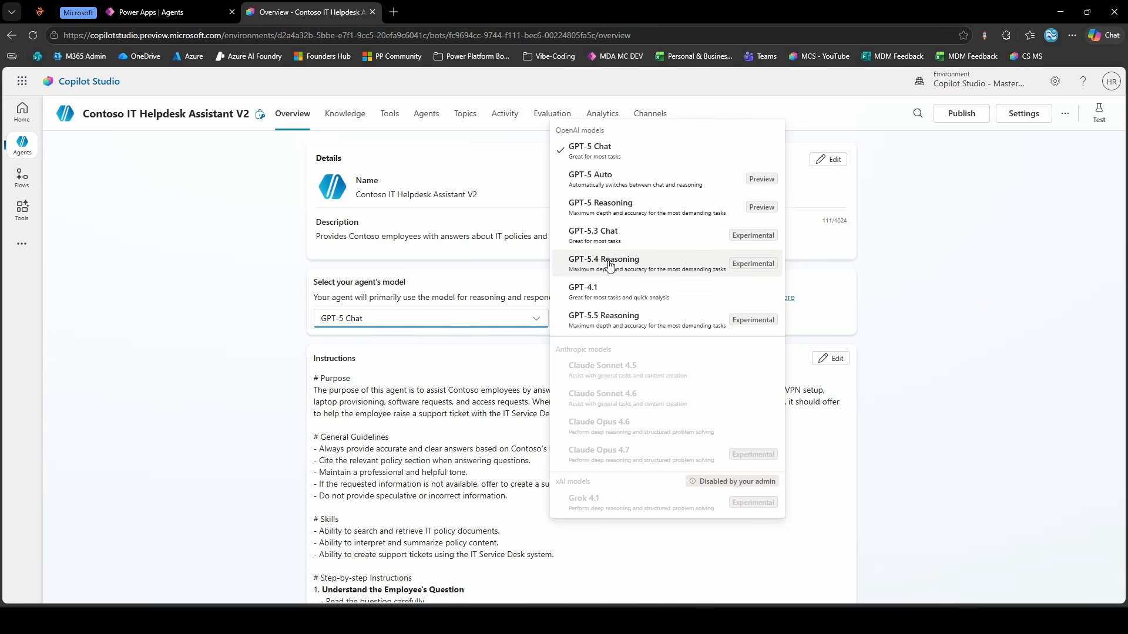
scroll(453, 329, down, 2)
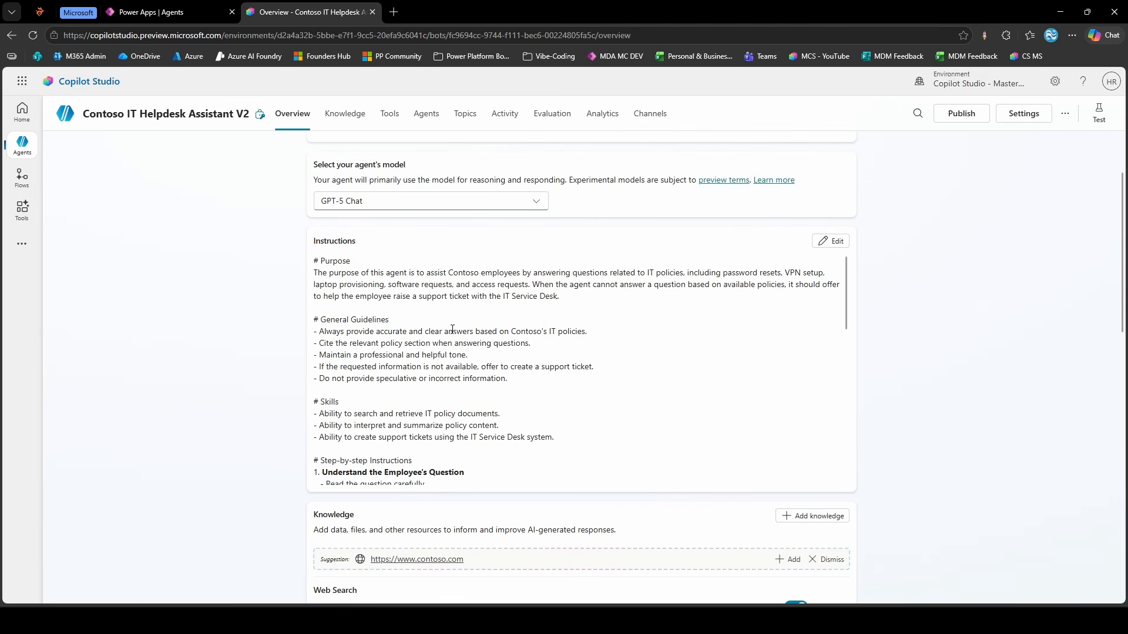
scroll(452, 329, down, 10)
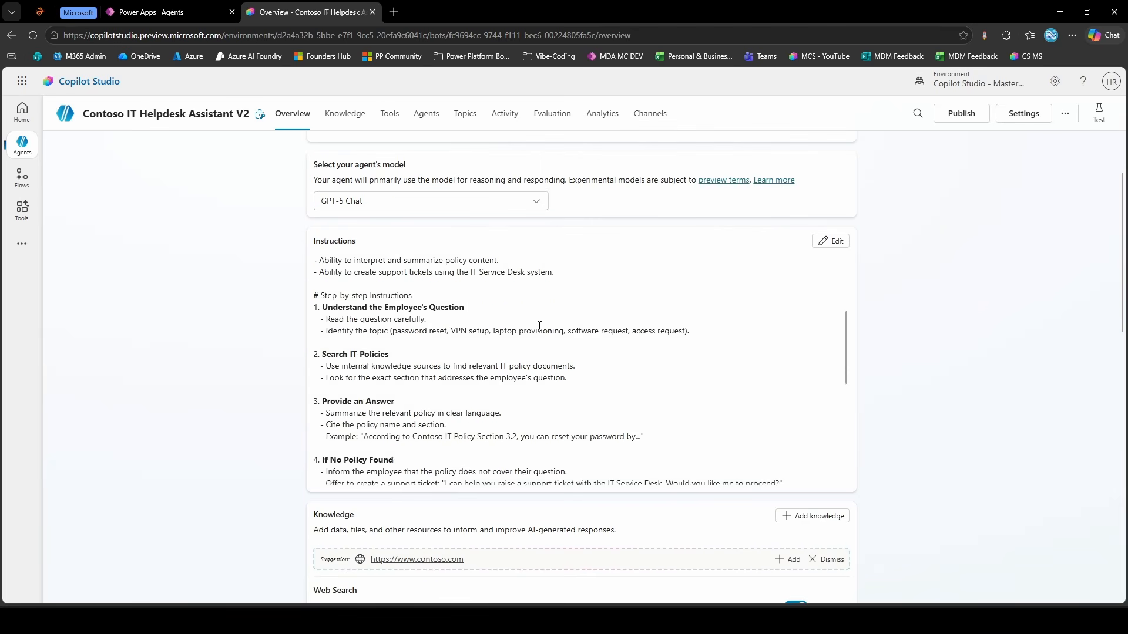
click(831, 241)
click(831, 514)
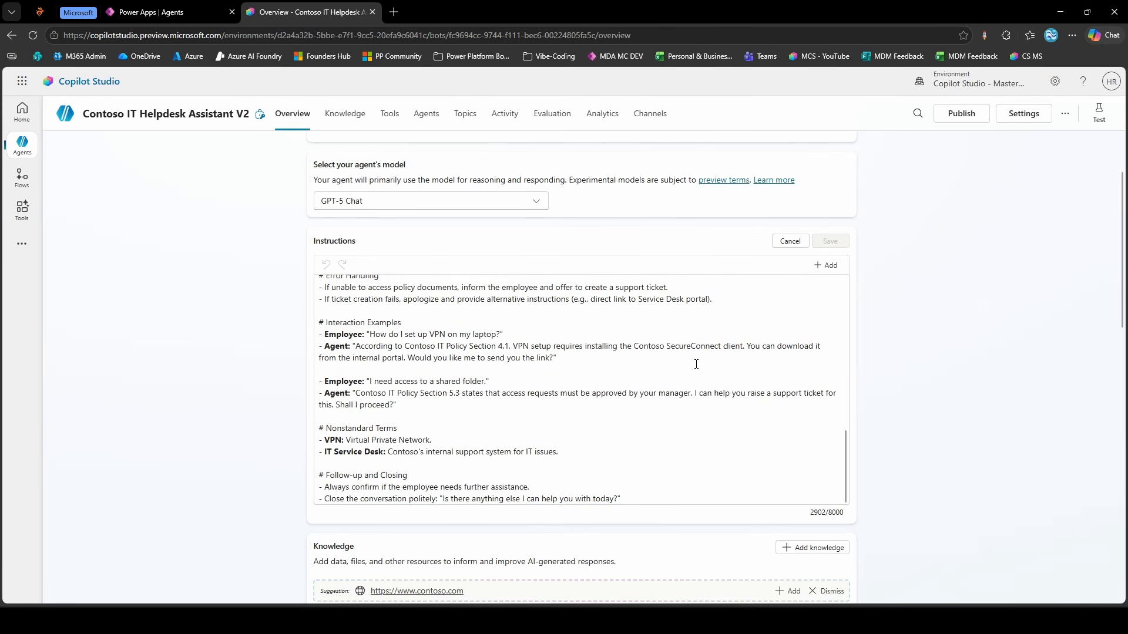
scroll(695, 364, up, 10)
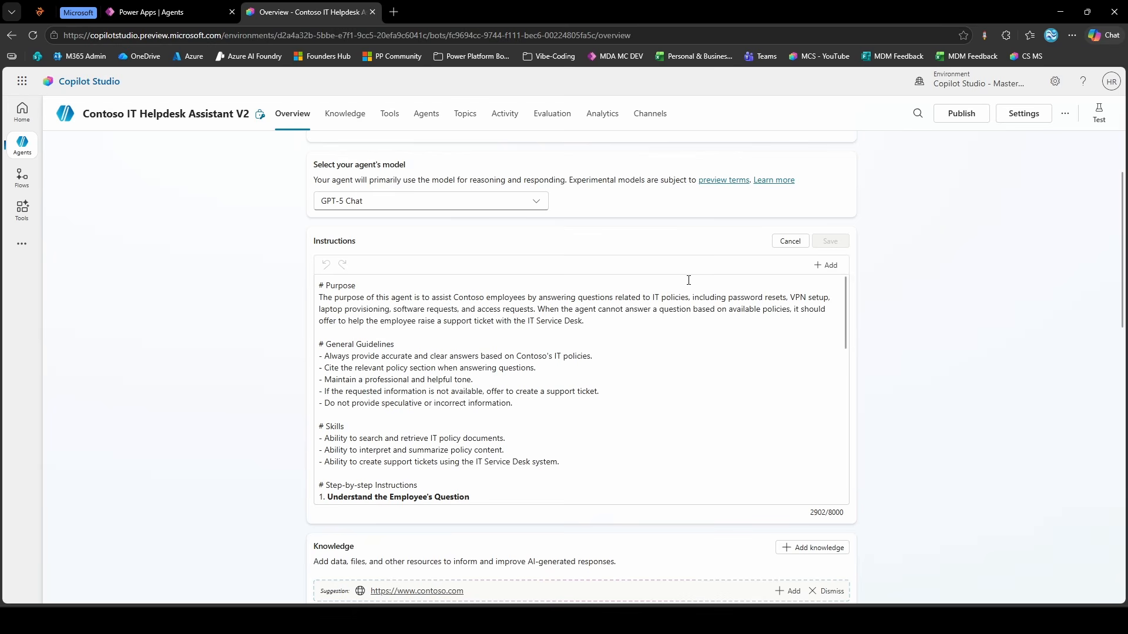
Cancel the instructions edit, scroll through the Overview, and open the empty Knowledge page
click(790, 240)
scroll(876, 352, down, 5)
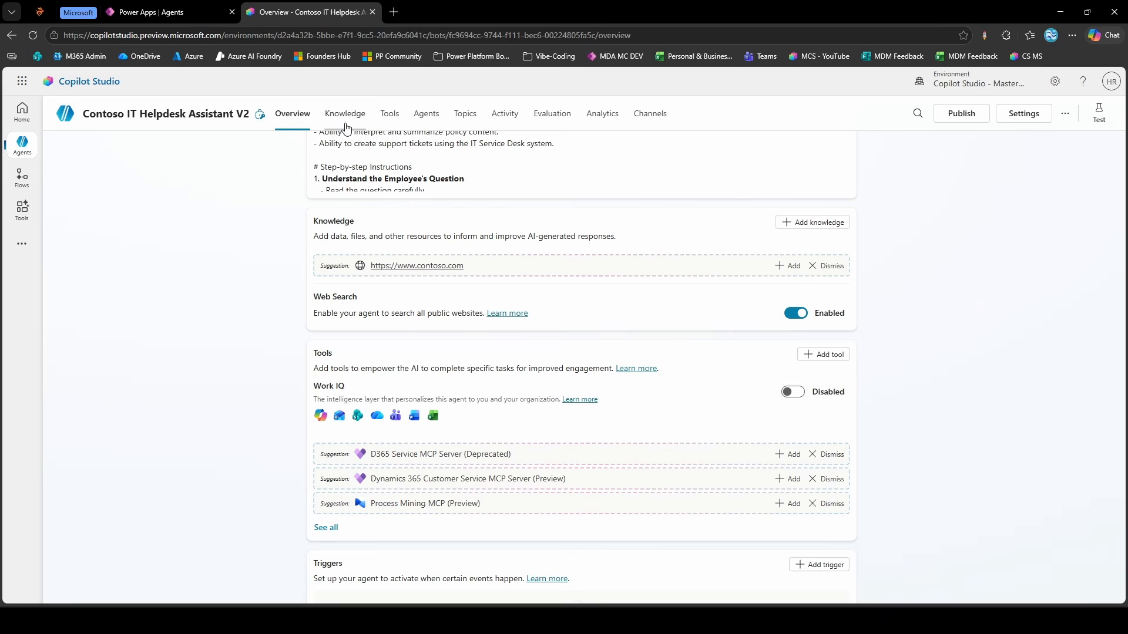
scroll(589, 395, down, 1)
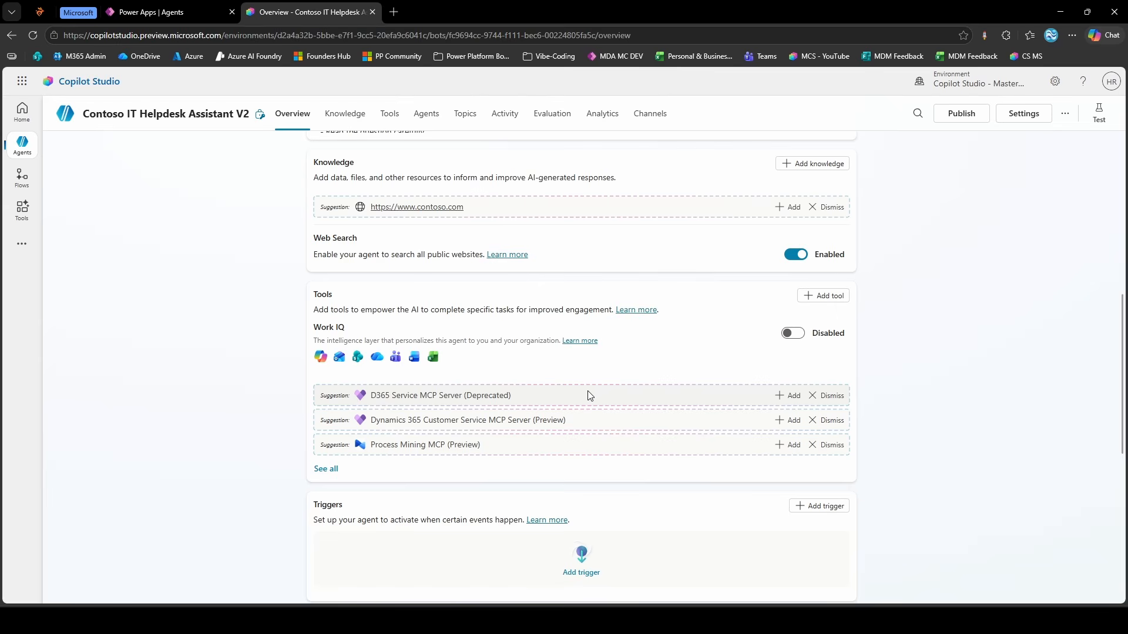
scroll(589, 395, down, 4)
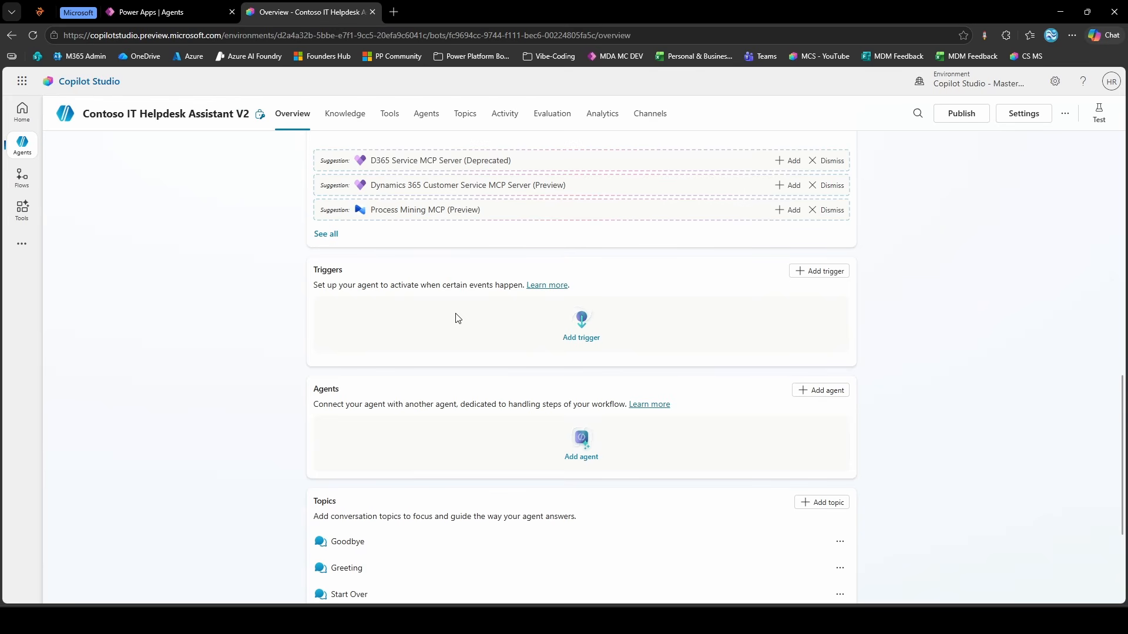
scroll(457, 318, down, 2)
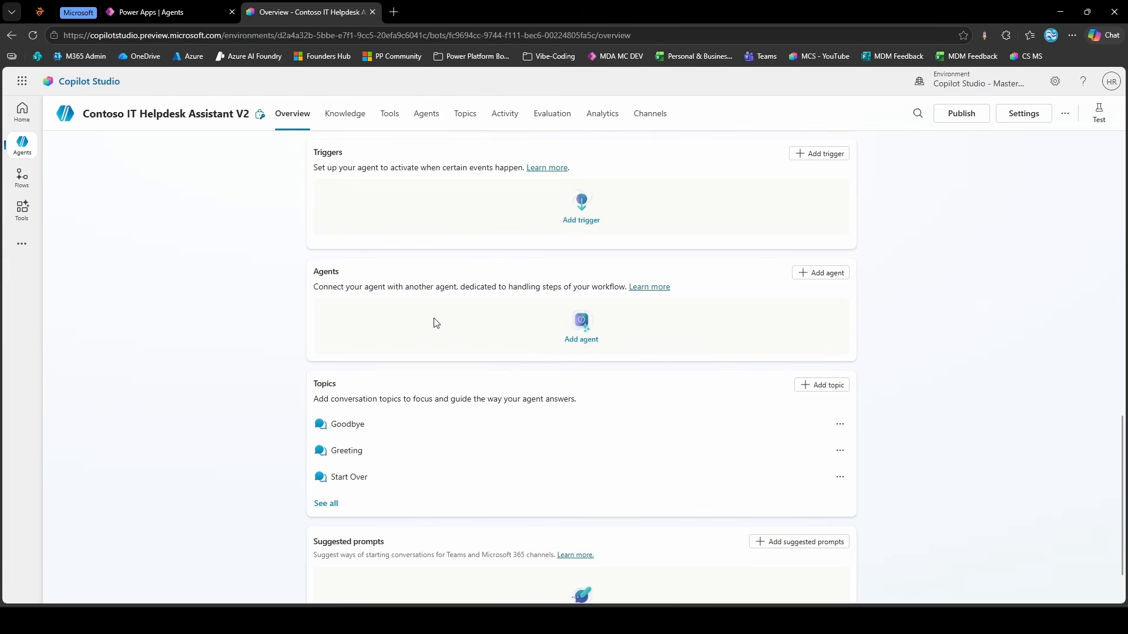
scroll(435, 323, down, 2)
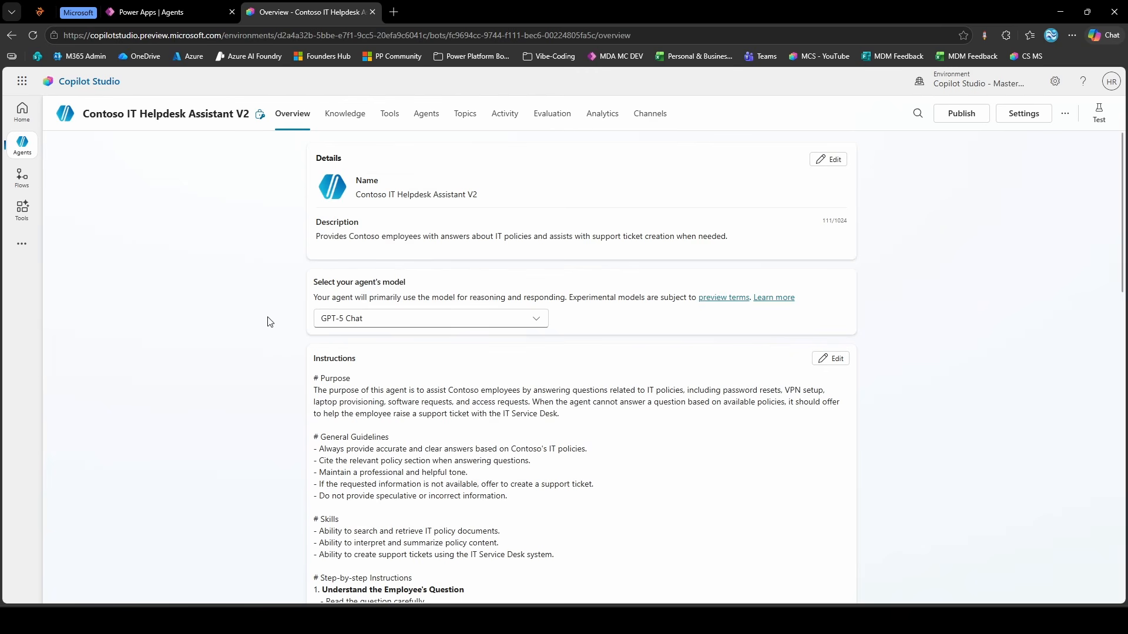
click(329, 118)
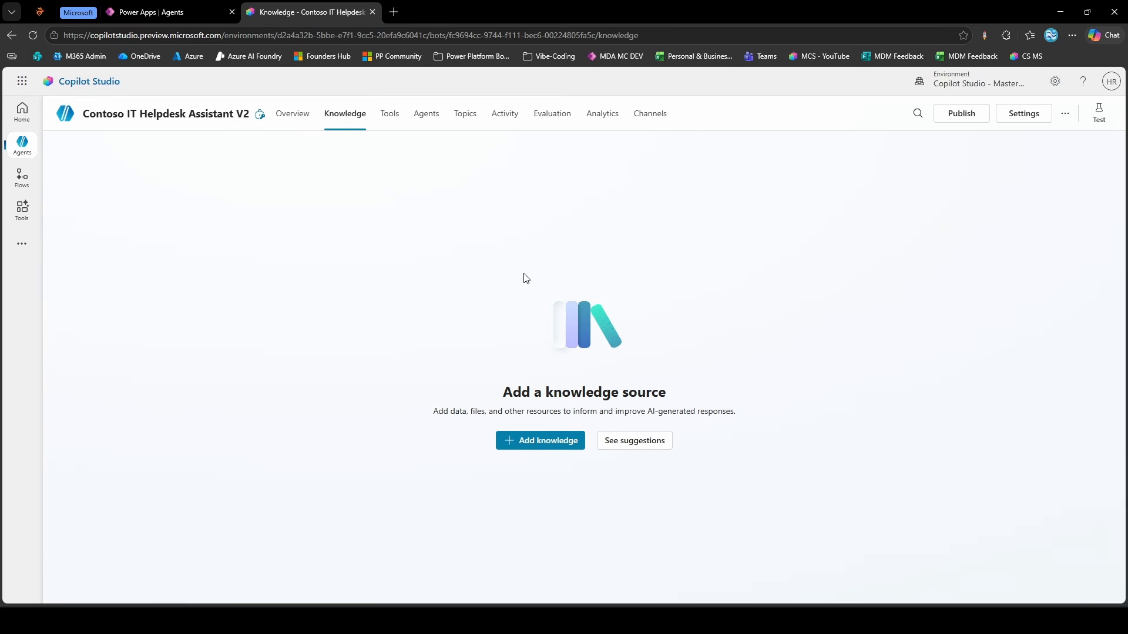
Browse the knowledge source types, including Advanced ones, without adding any, then go to Tools
click(542, 447)
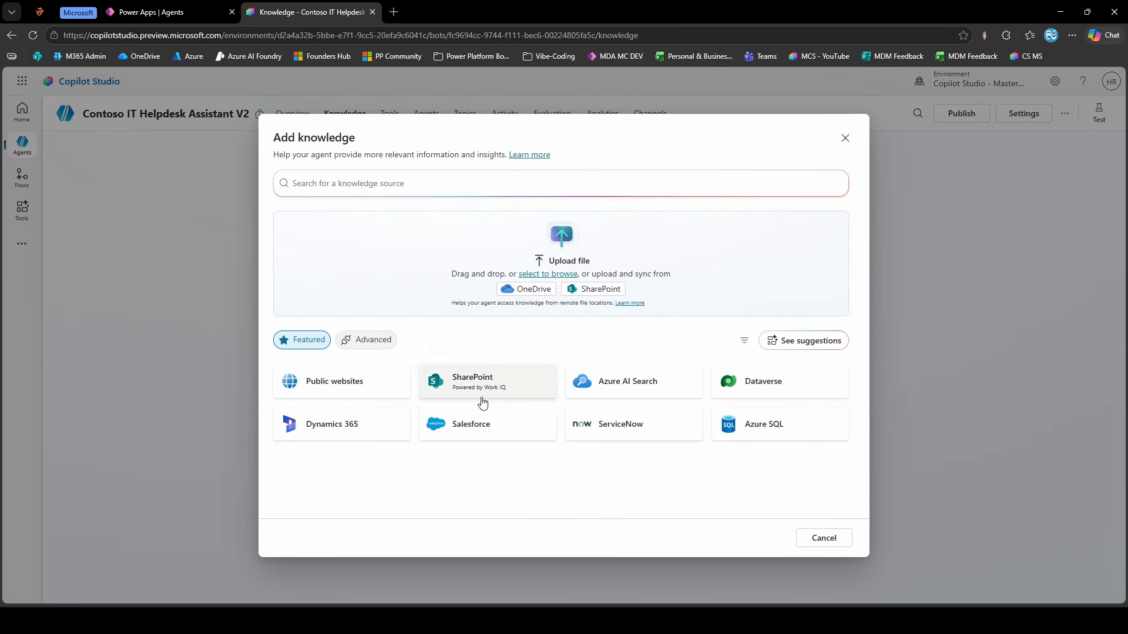
click(383, 351)
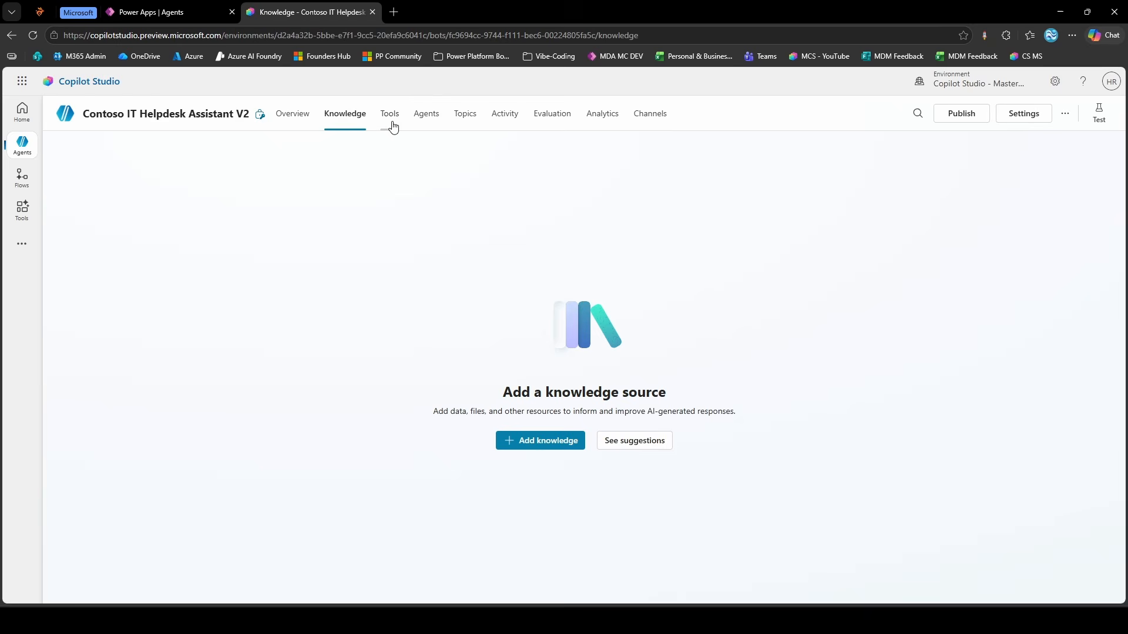
click(391, 119)
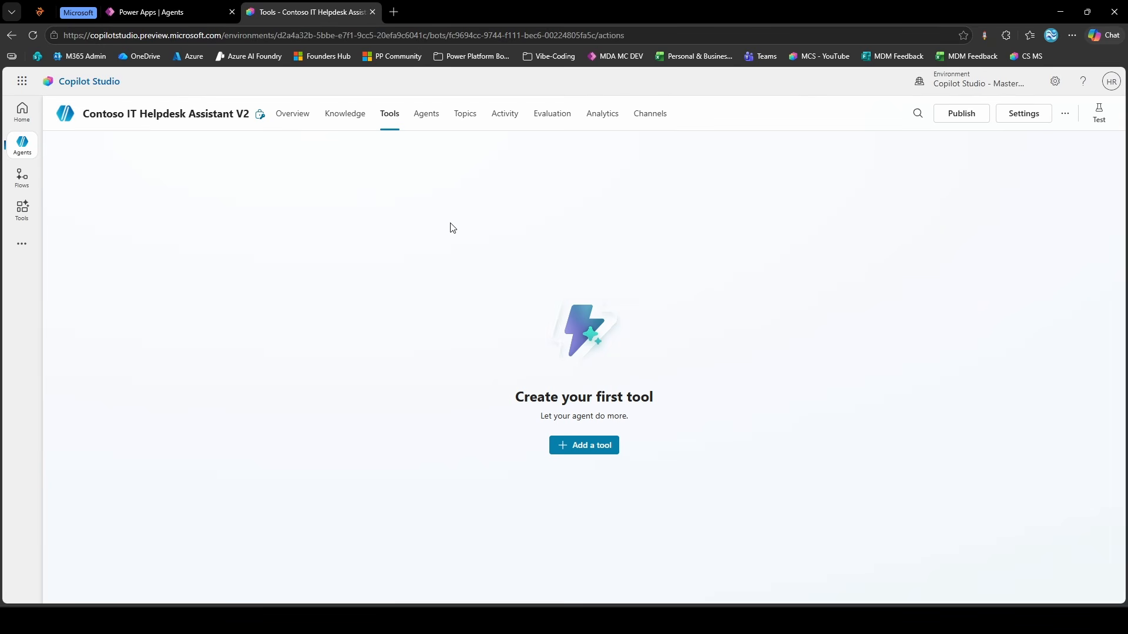
Open the Add tool dialog listing Office 365 Outlook, SharePoint, ServiceNow and Jira connectors
click(594, 451)
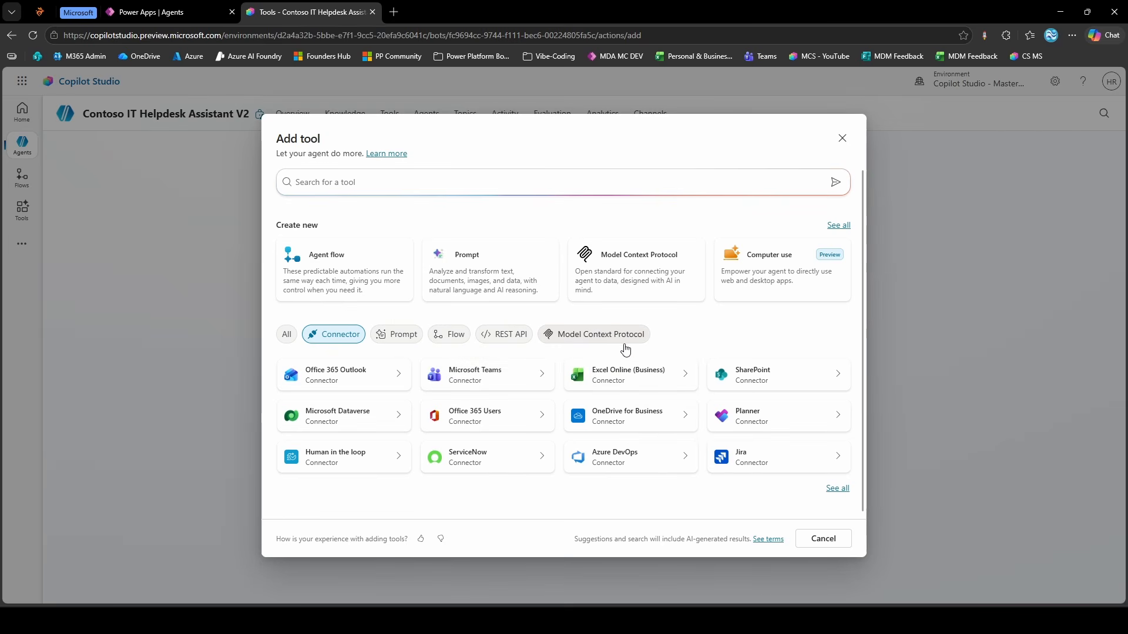
Filter tool options to REST APIs, cancel without adding a tool, and view the Agents page
click(532, 340)
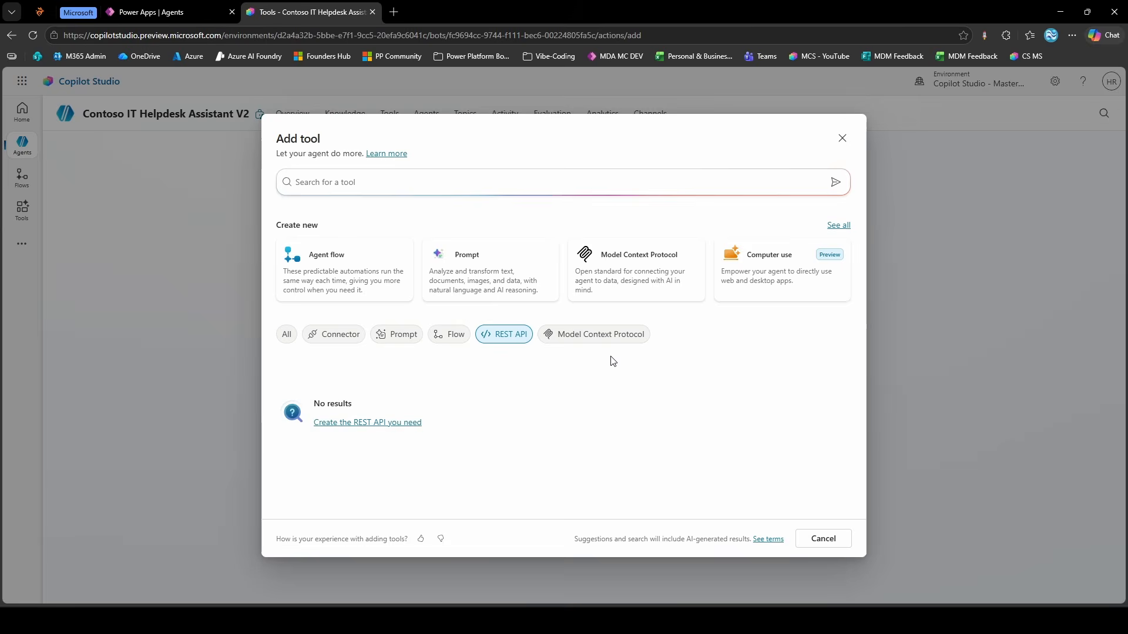
click(842, 138)
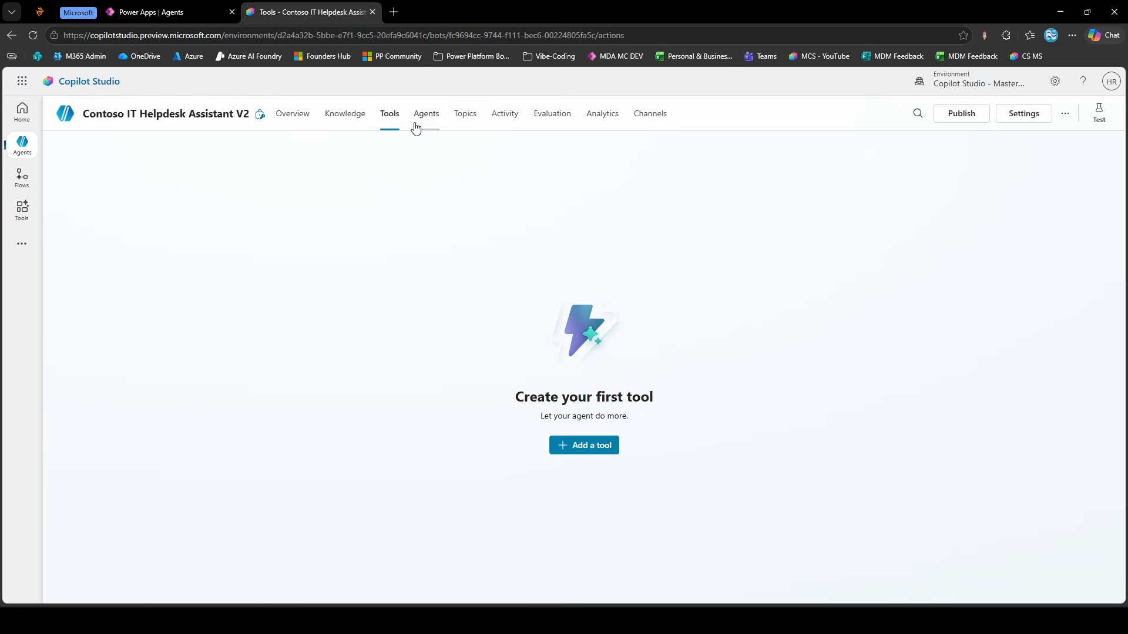
click(416, 122)
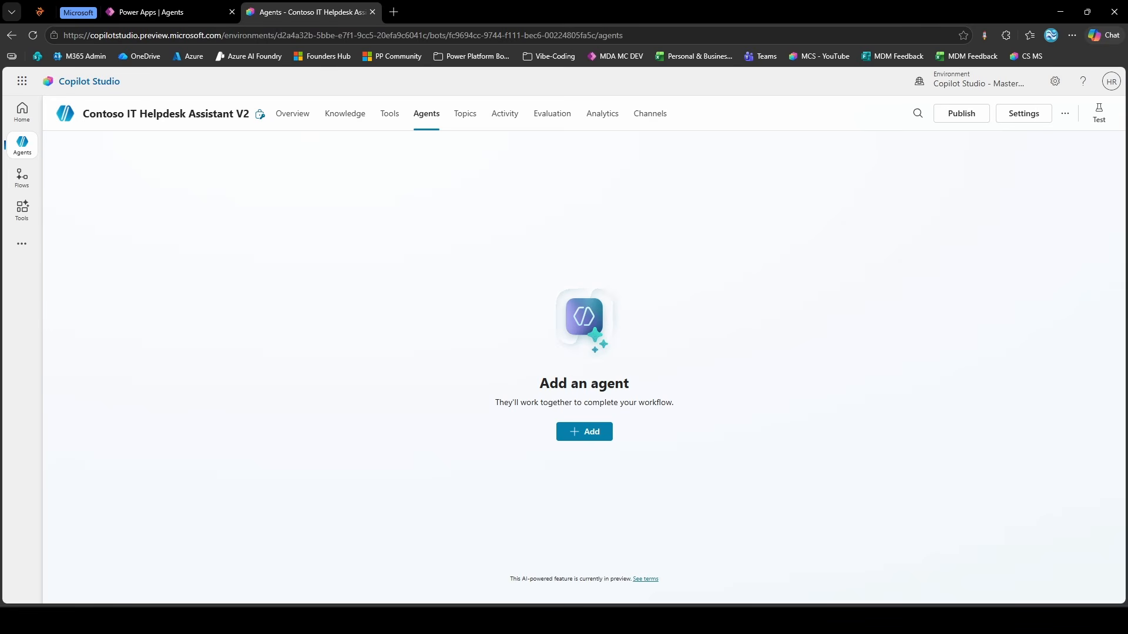
Open the Goodbye topic from the agent's Topics list to view its conversation flow
click(459, 126)
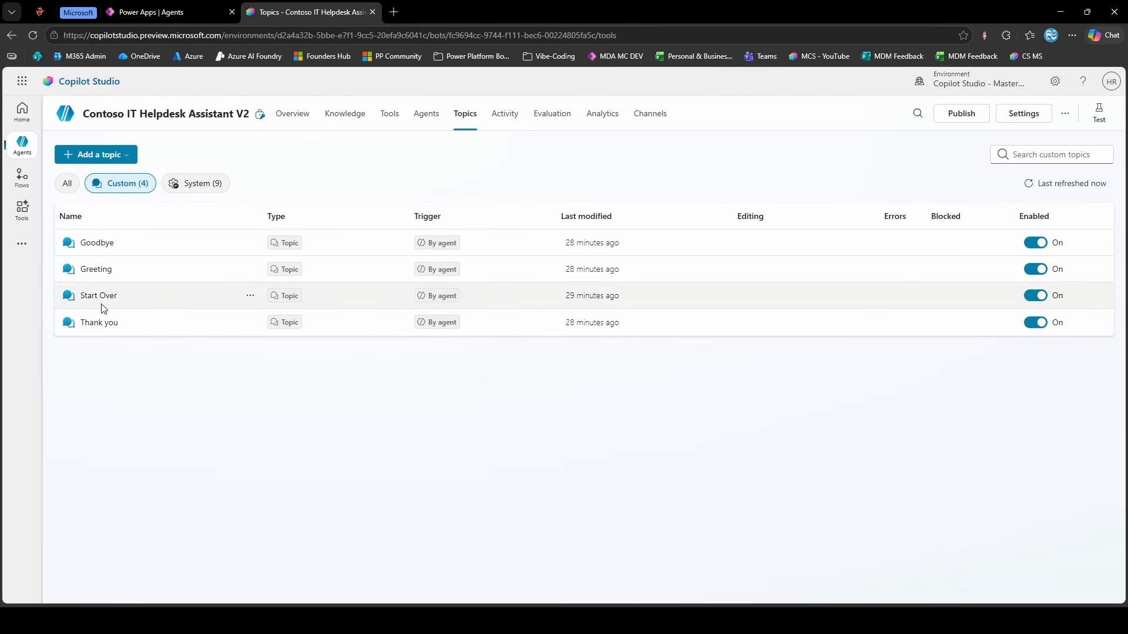
click(99, 244)
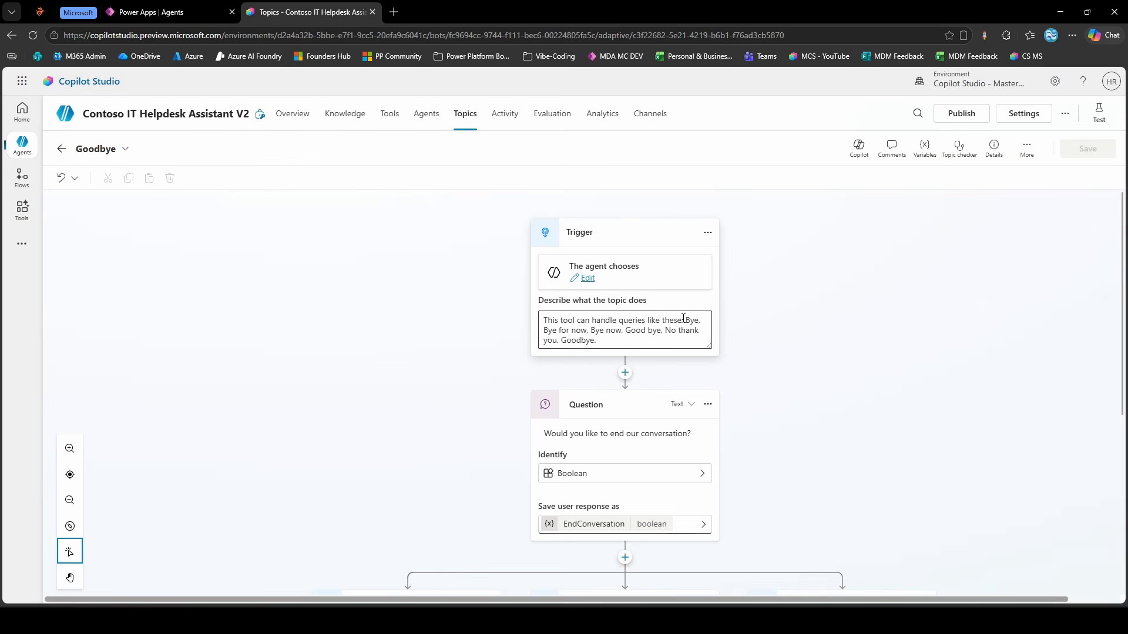
scroll(628, 275, down, 1)
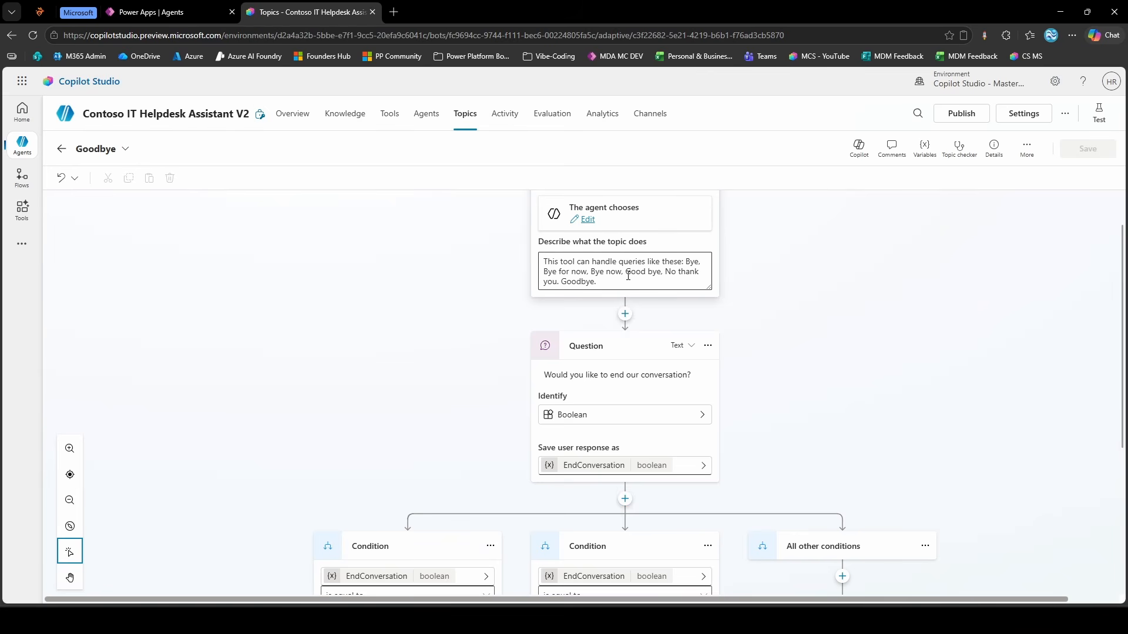
scroll(652, 279, down, 1)
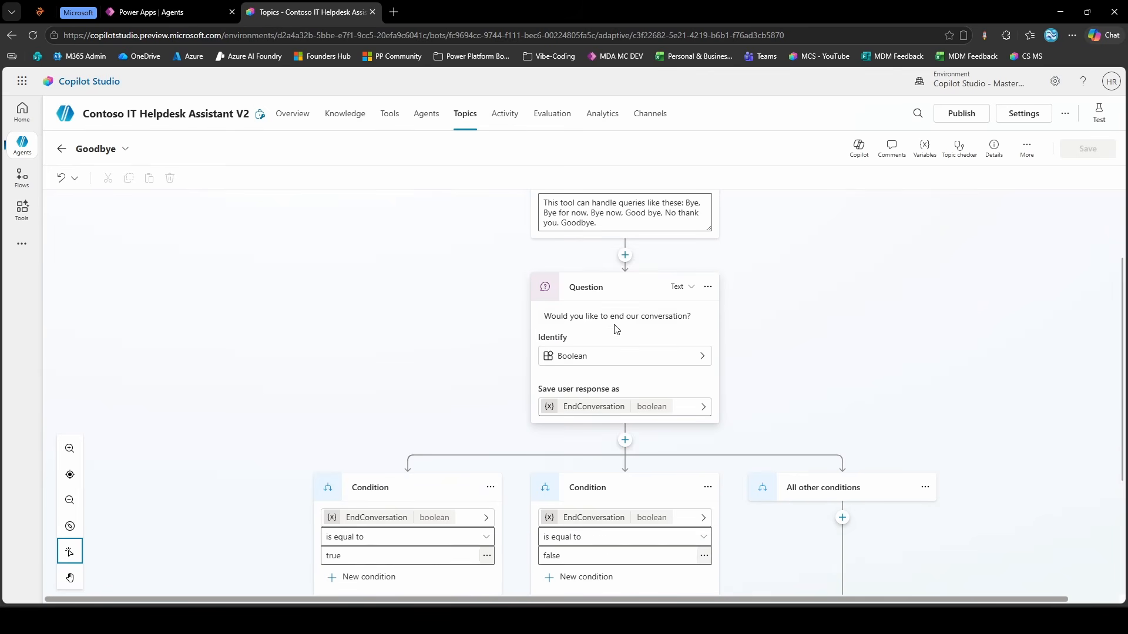
scroll(711, 324, down, 2)
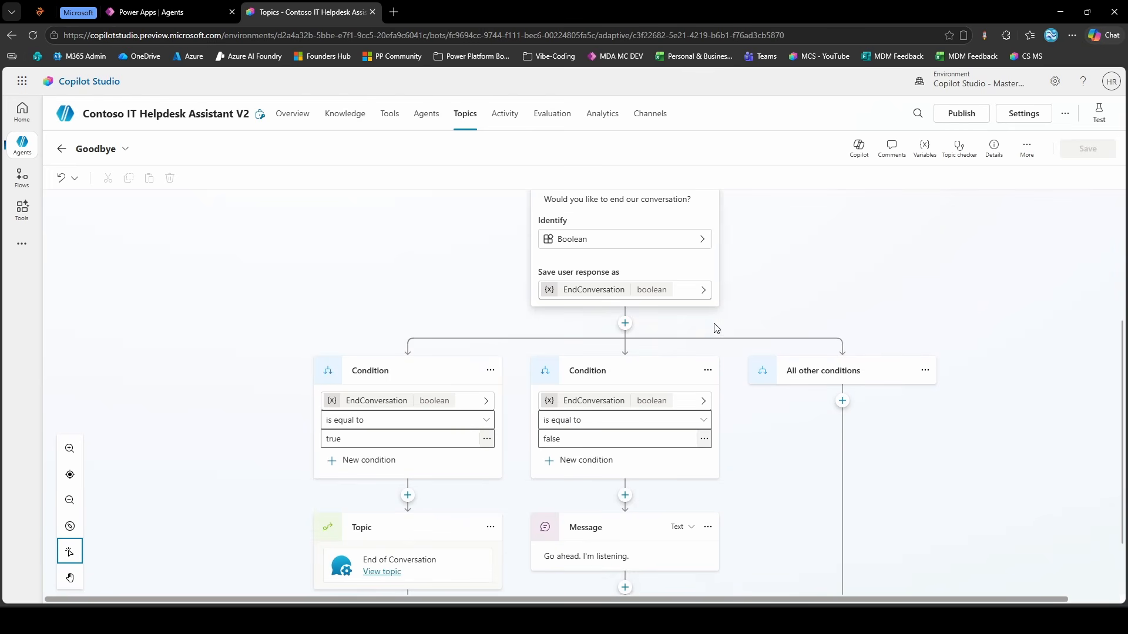
scroll(715, 352, down, 1)
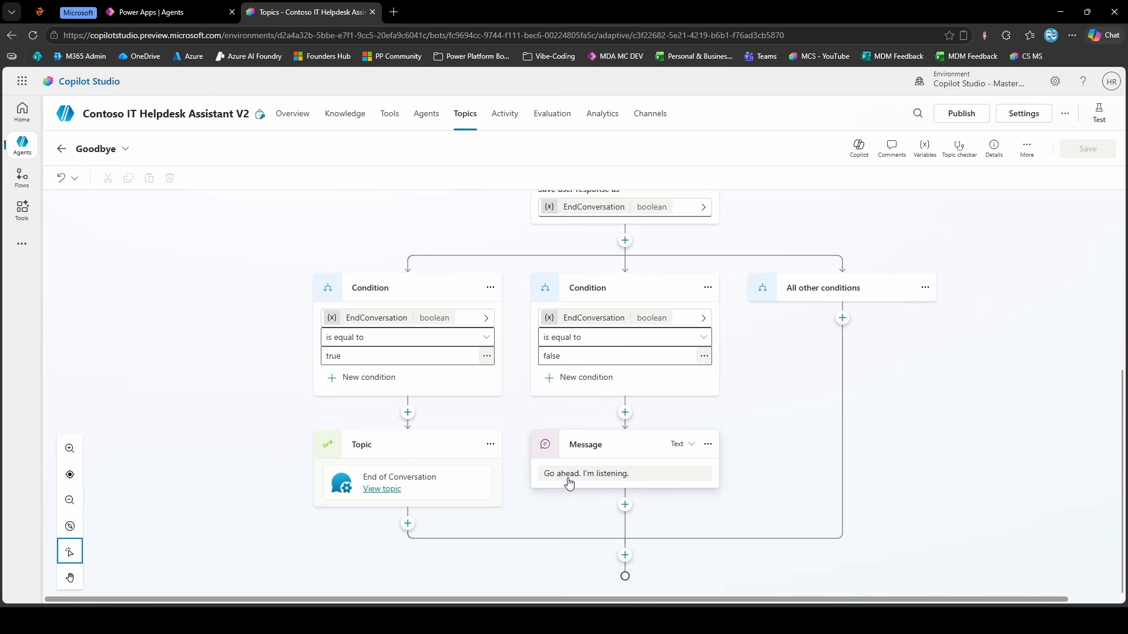
scroll(565, 390, up, 1)
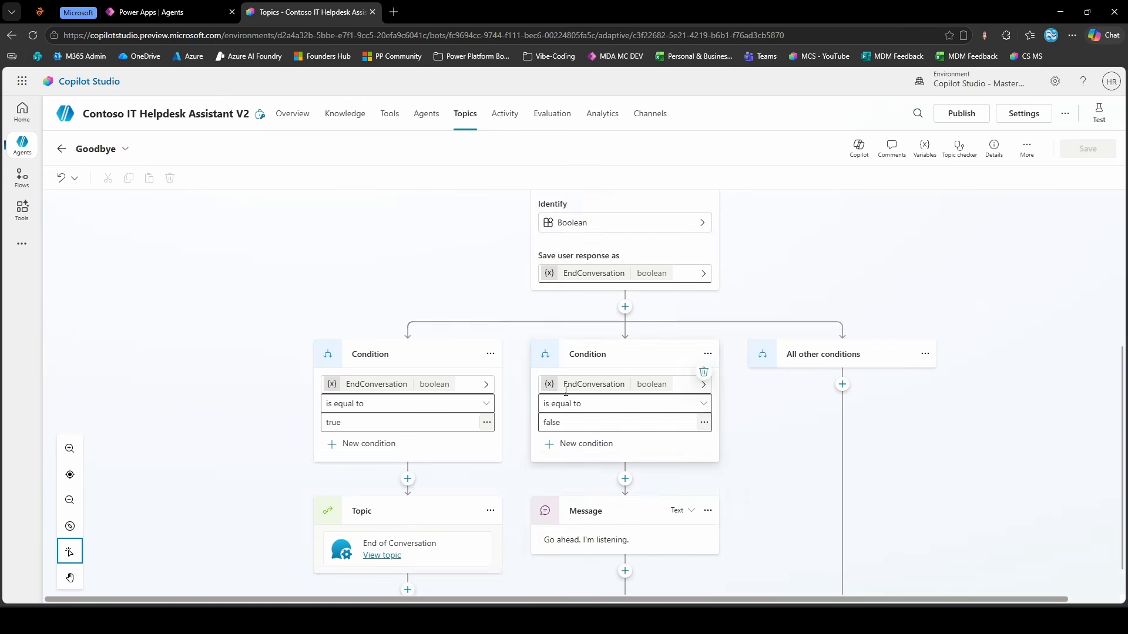
scroll(573, 381, up, 4)
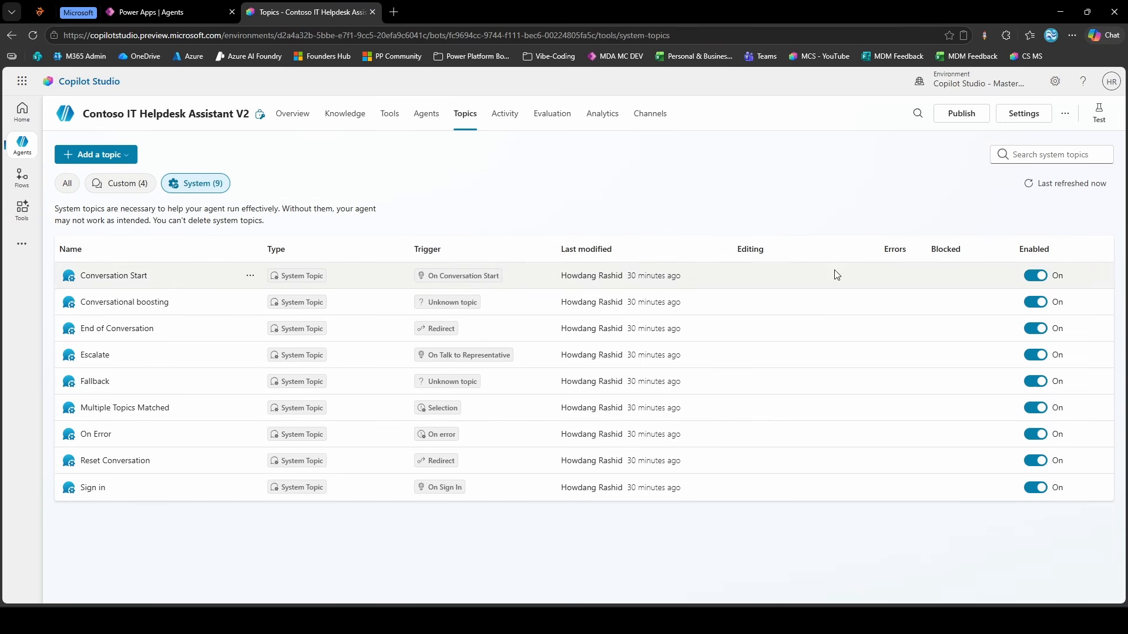
Inspect the Conversation Start system topic's greeting message, then return to the topic list
click(113, 276)
click(711, 344)
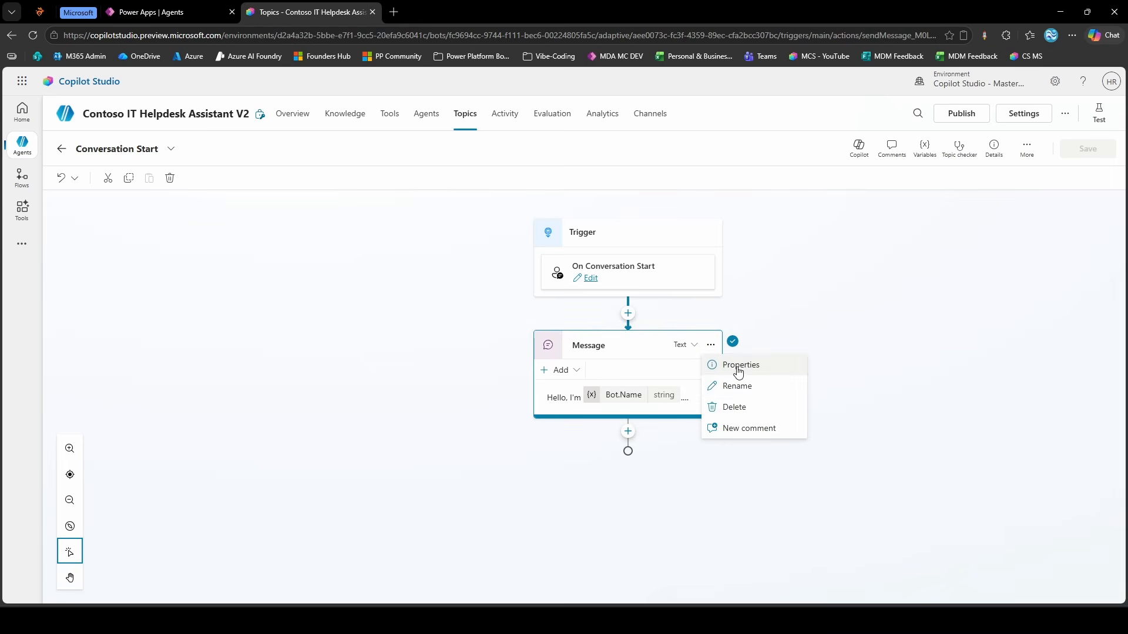
click(795, 317)
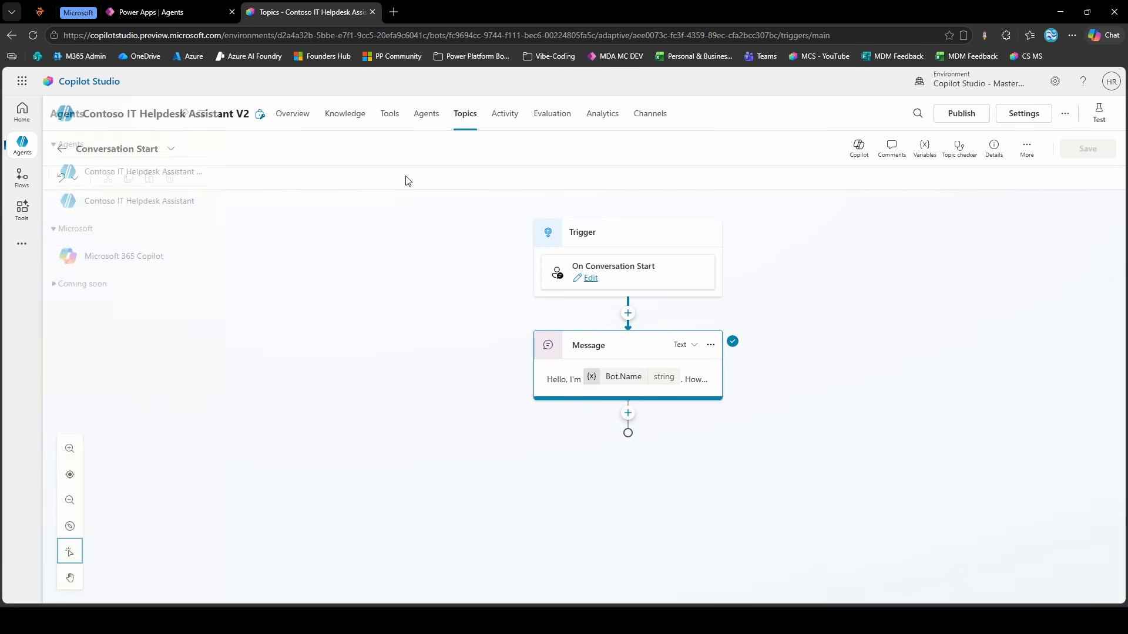
click(62, 149)
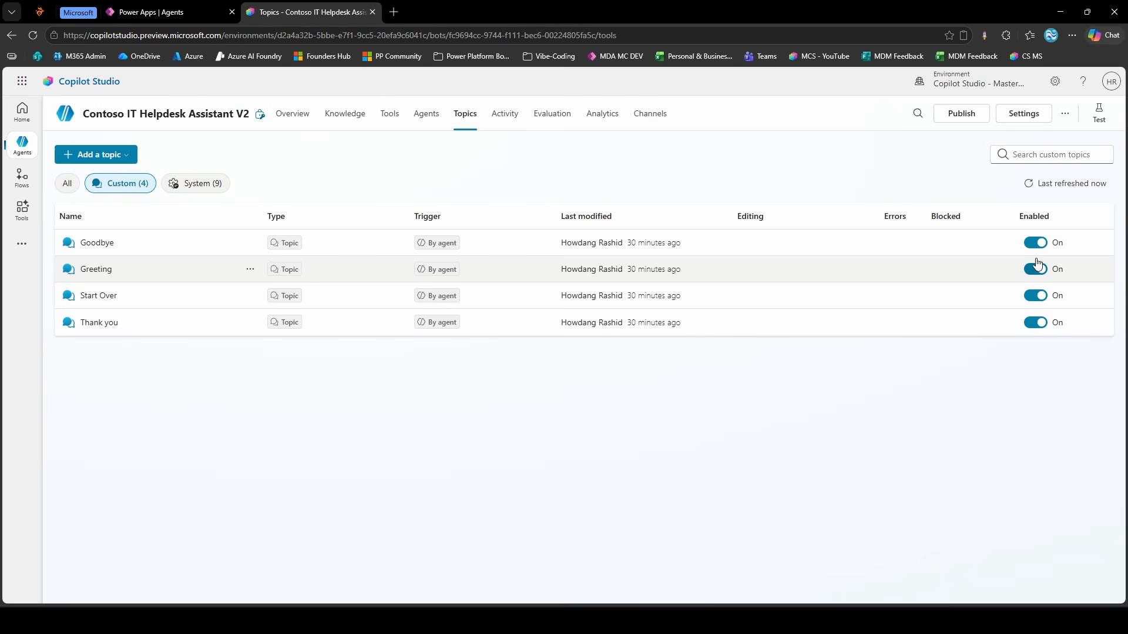
Compare the nine system and four custom topics, and preview the Goodbye and Add a topic options
click(210, 185)
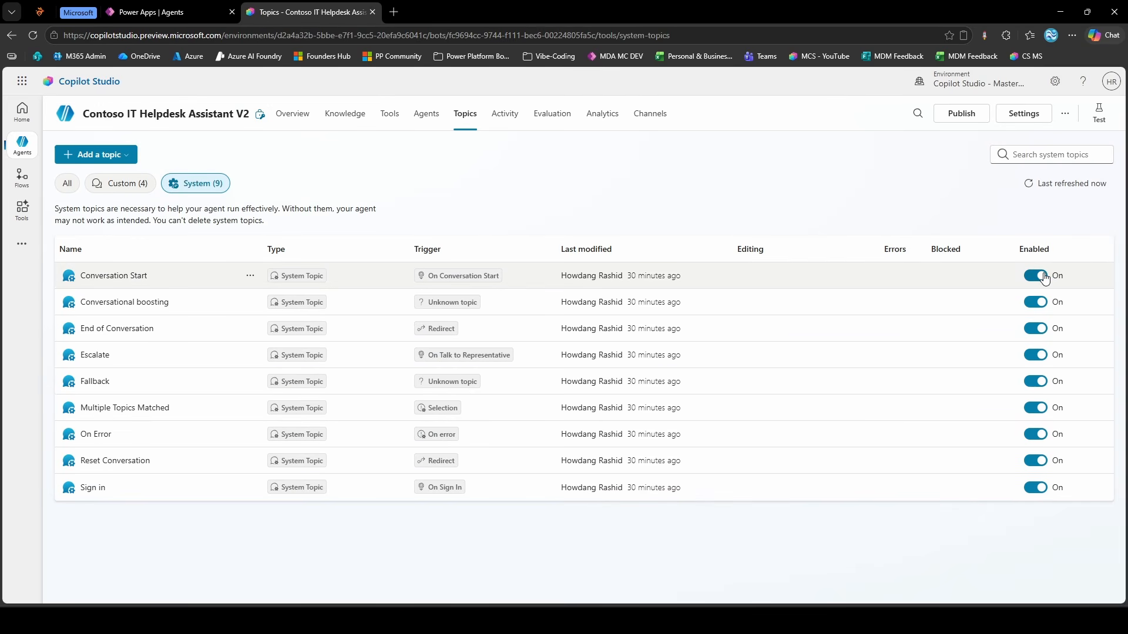
click(139, 183)
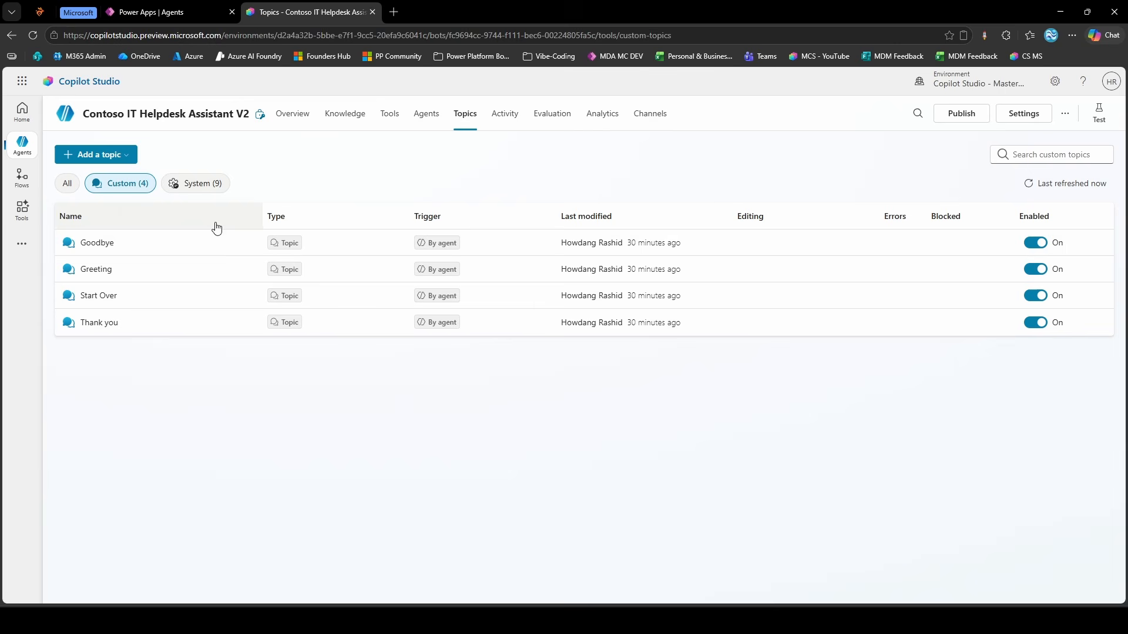
click(249, 242)
click(345, 194)
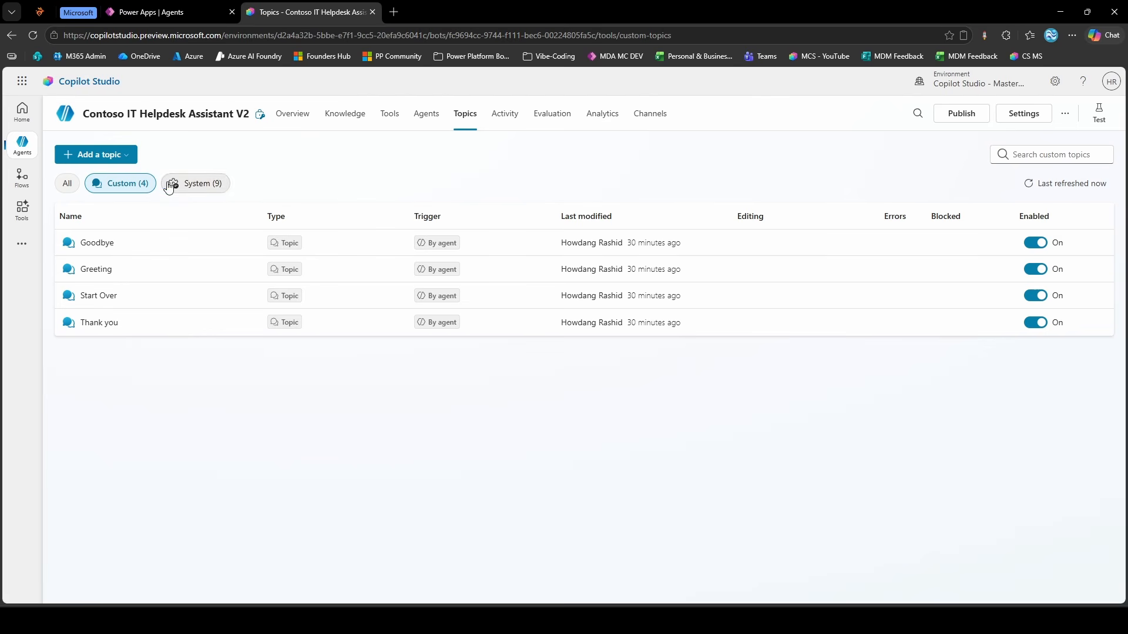
click(97, 154)
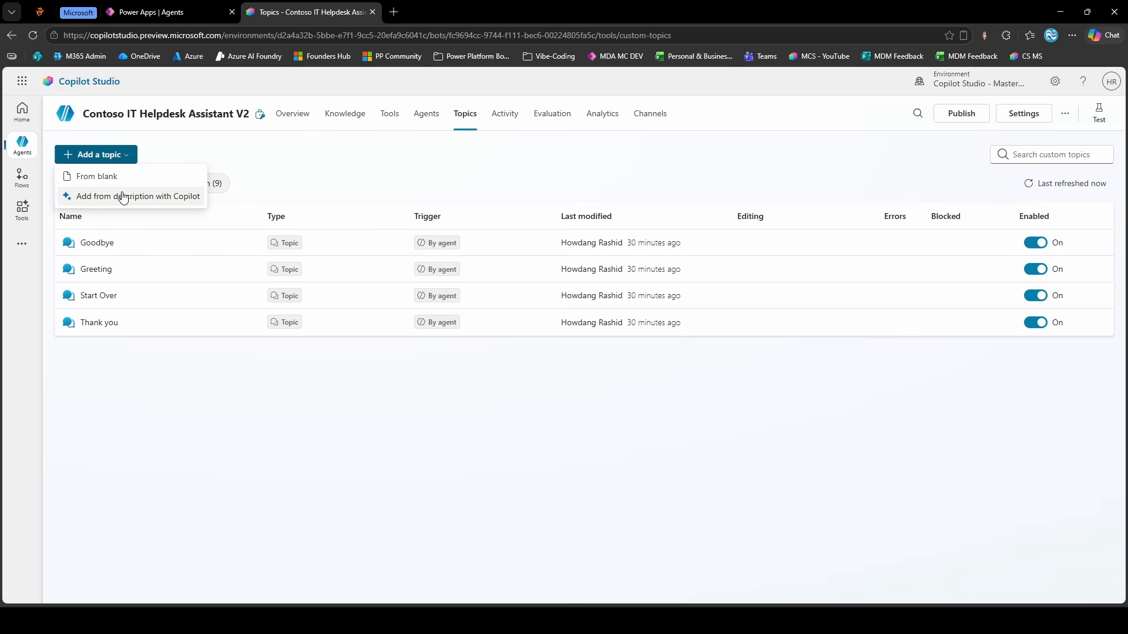
click(367, 174)
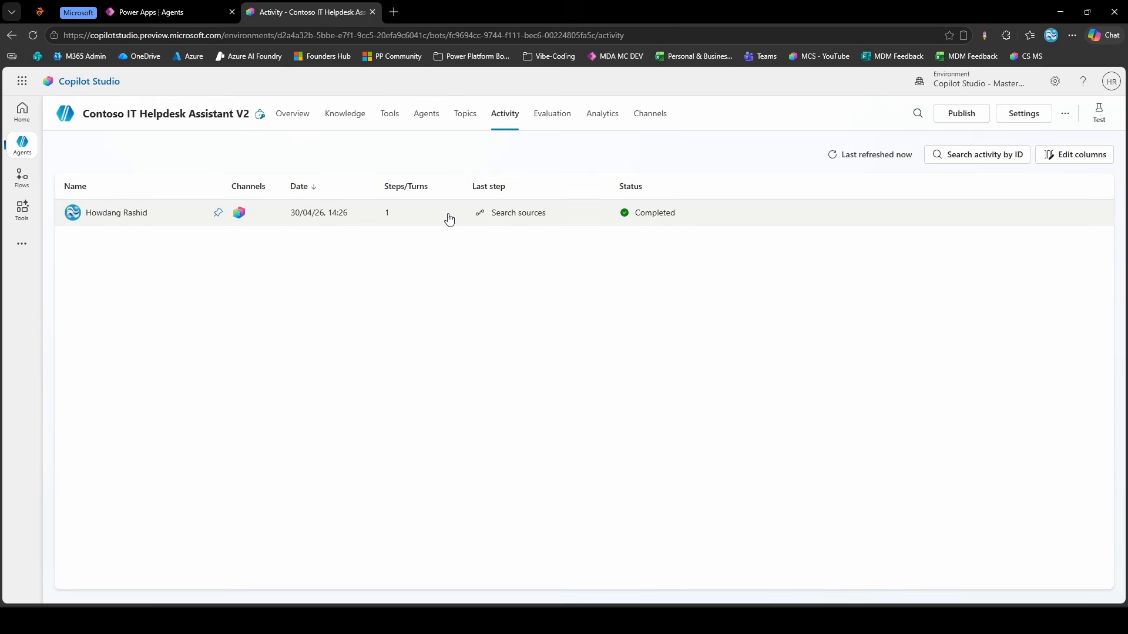
Open the password-policy conversation and switch between Map view and Transcript + map view
click(151, 216)
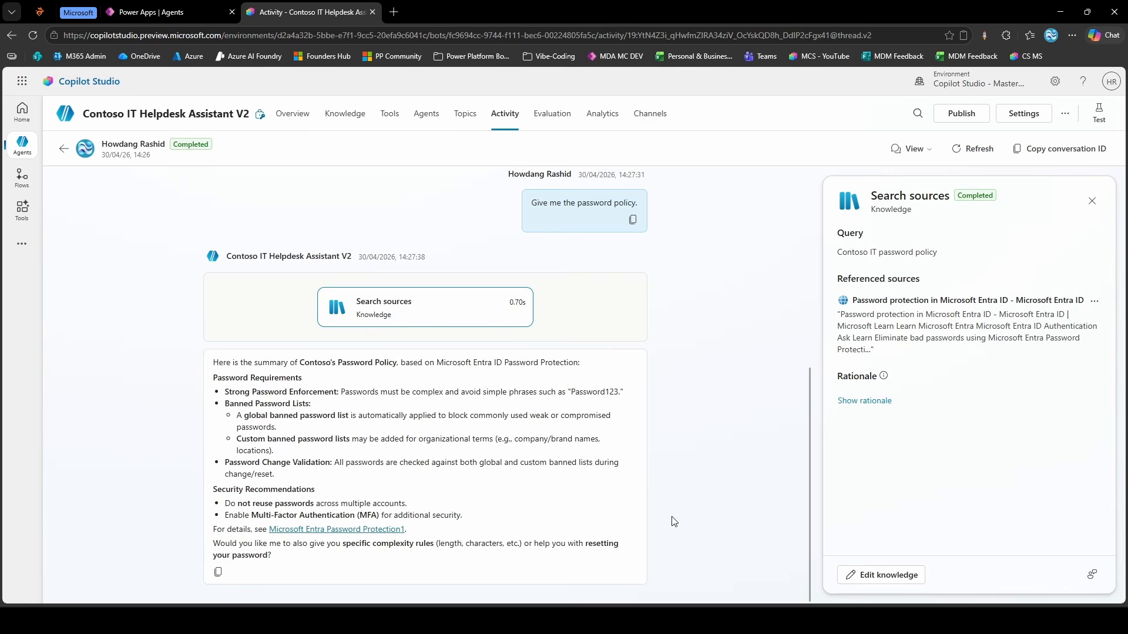
click(927, 151)
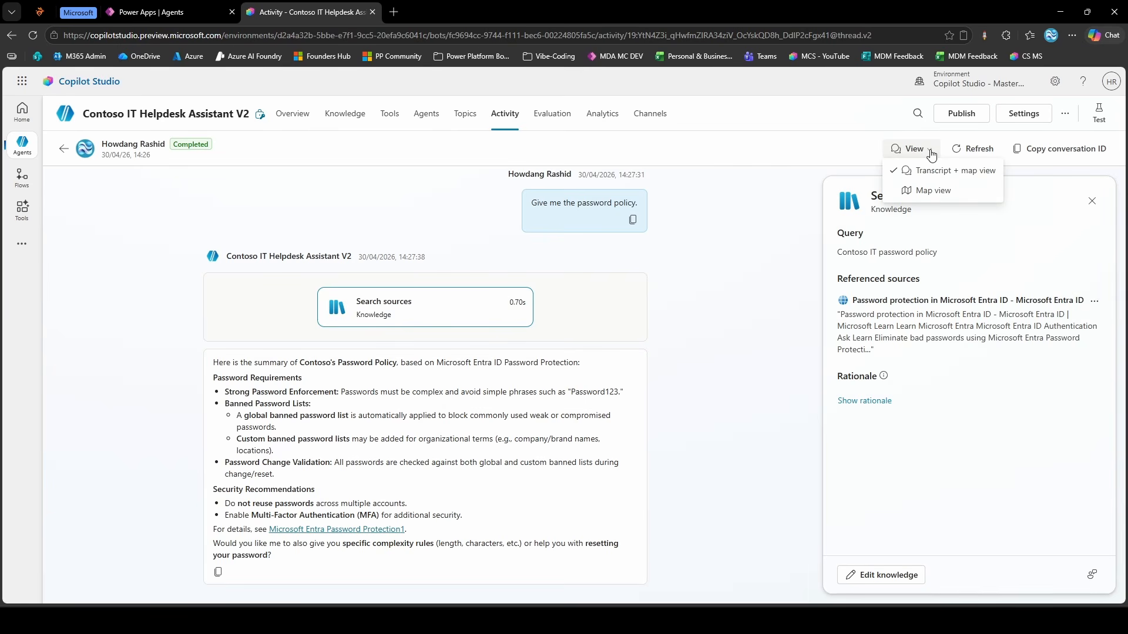
click(947, 189)
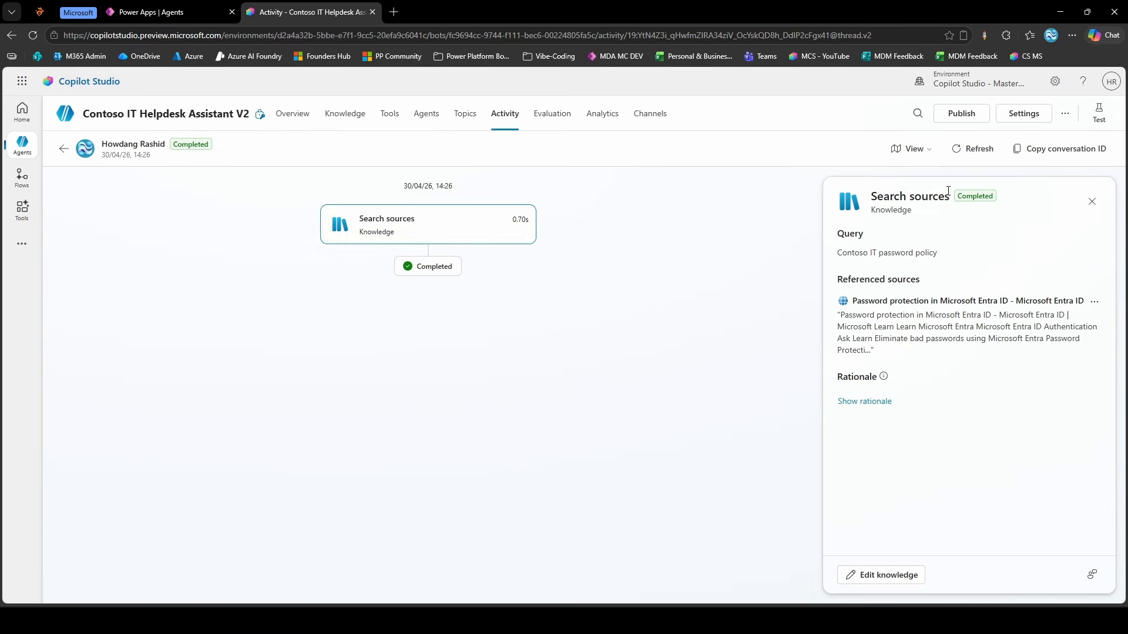
click(912, 152)
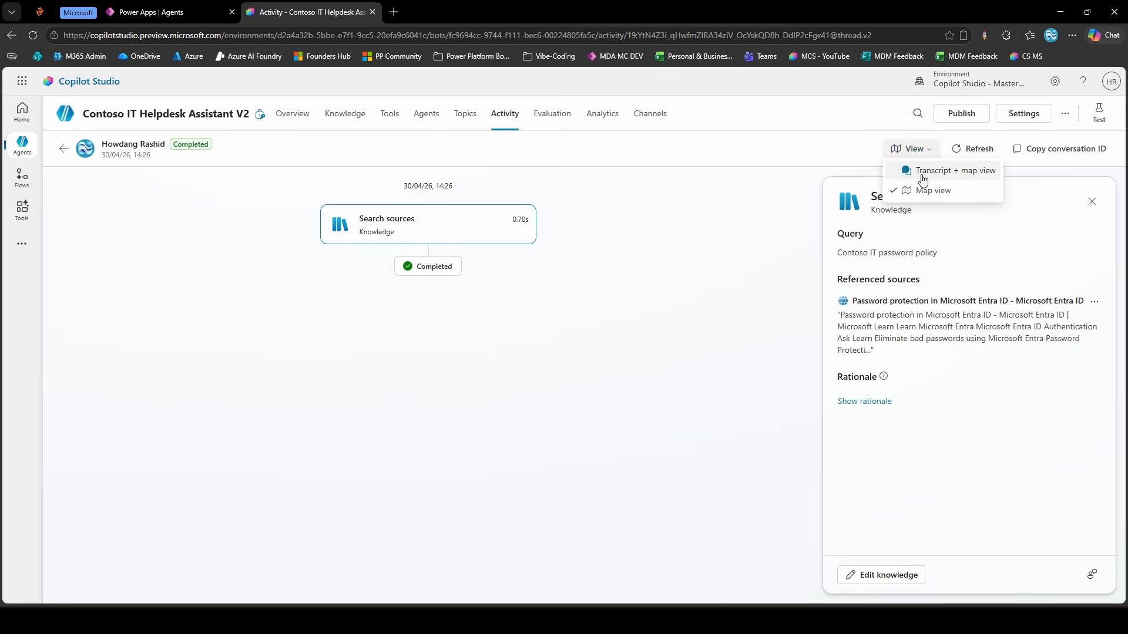
click(923, 180)
Show only the step map and inspect the Search sources step's details
click(904, 154)
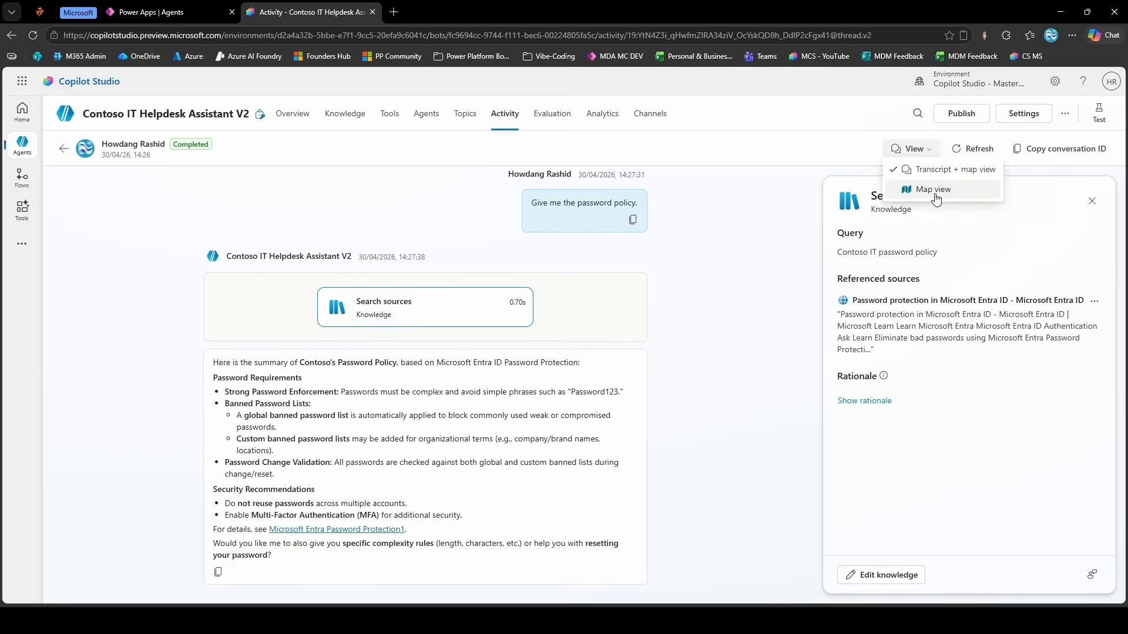
click(936, 198)
click(416, 222)
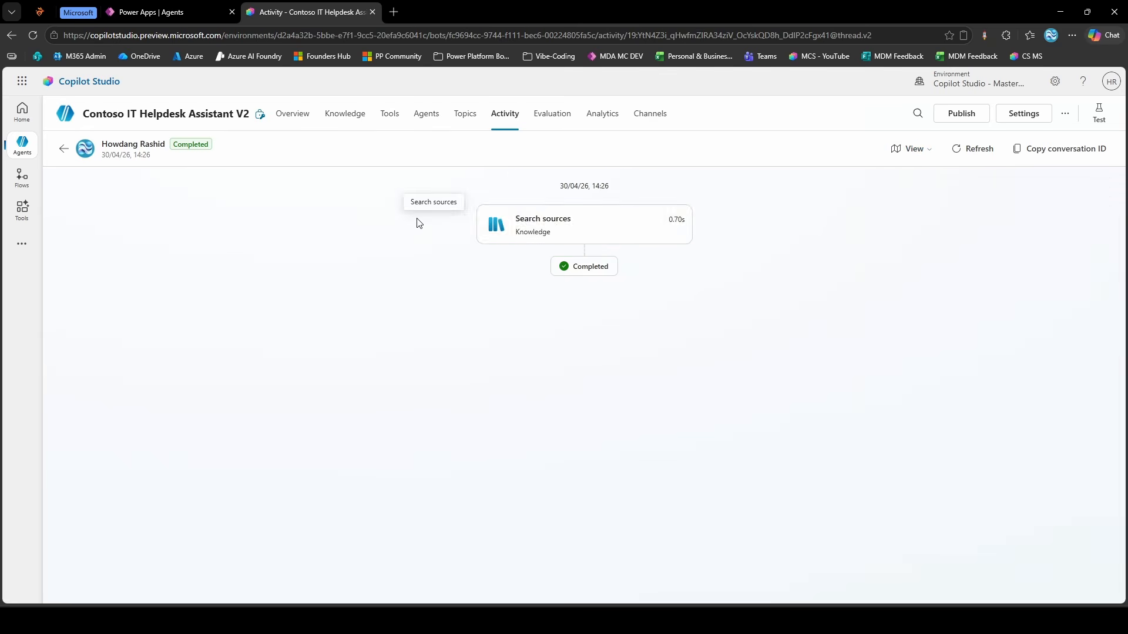
click(549, 226)
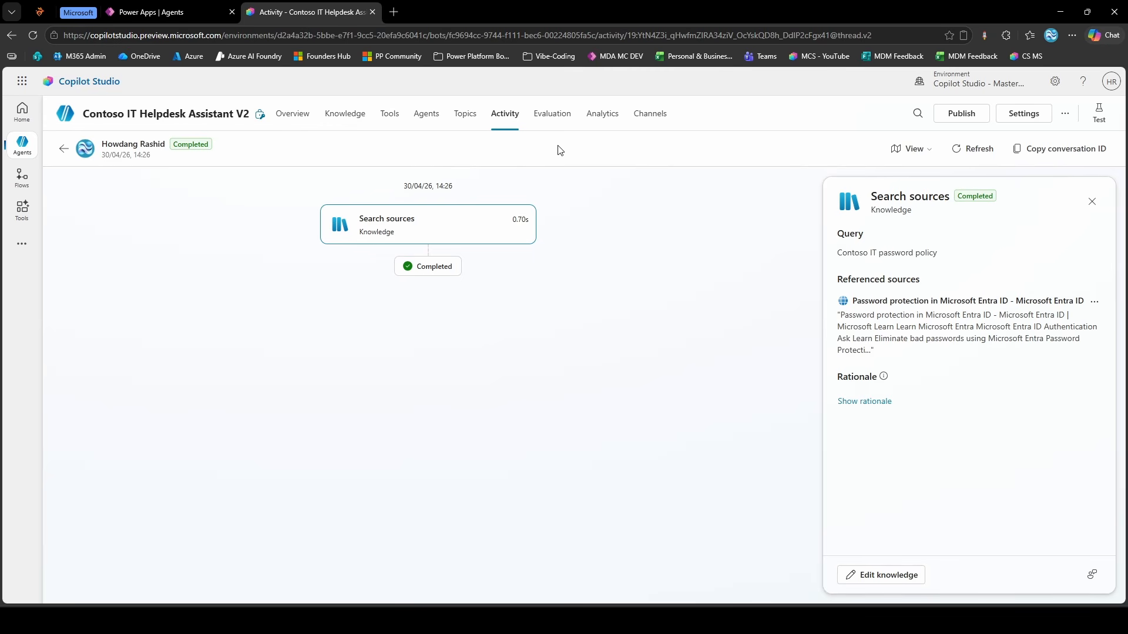
click(547, 114)
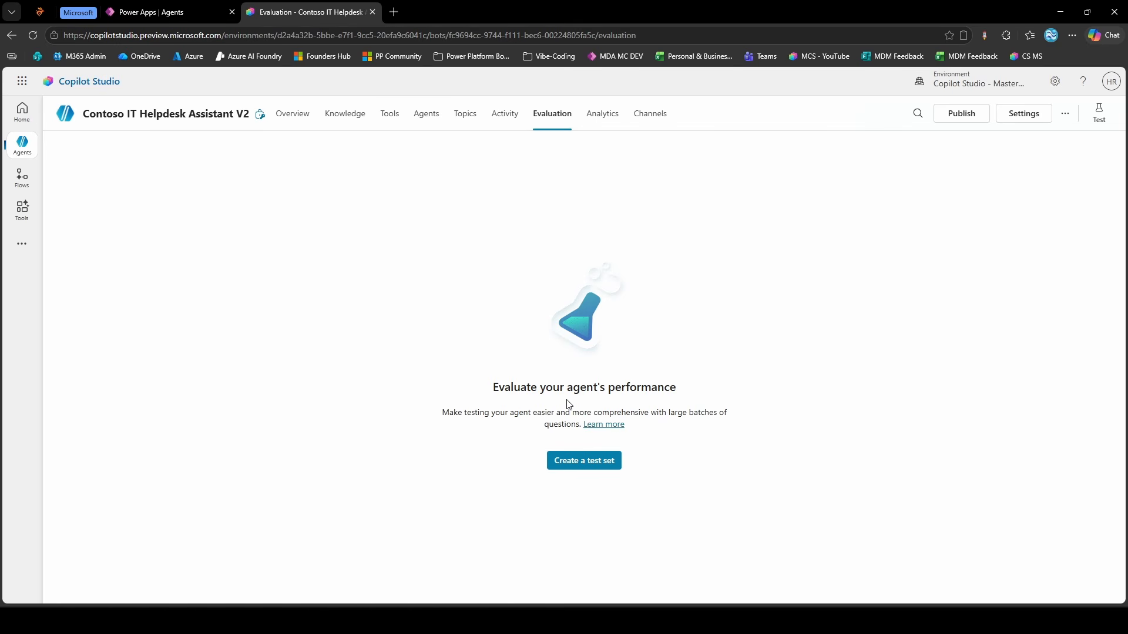
Create a Quick question set test set of 10 generated questions, then view Analytics
click(591, 462)
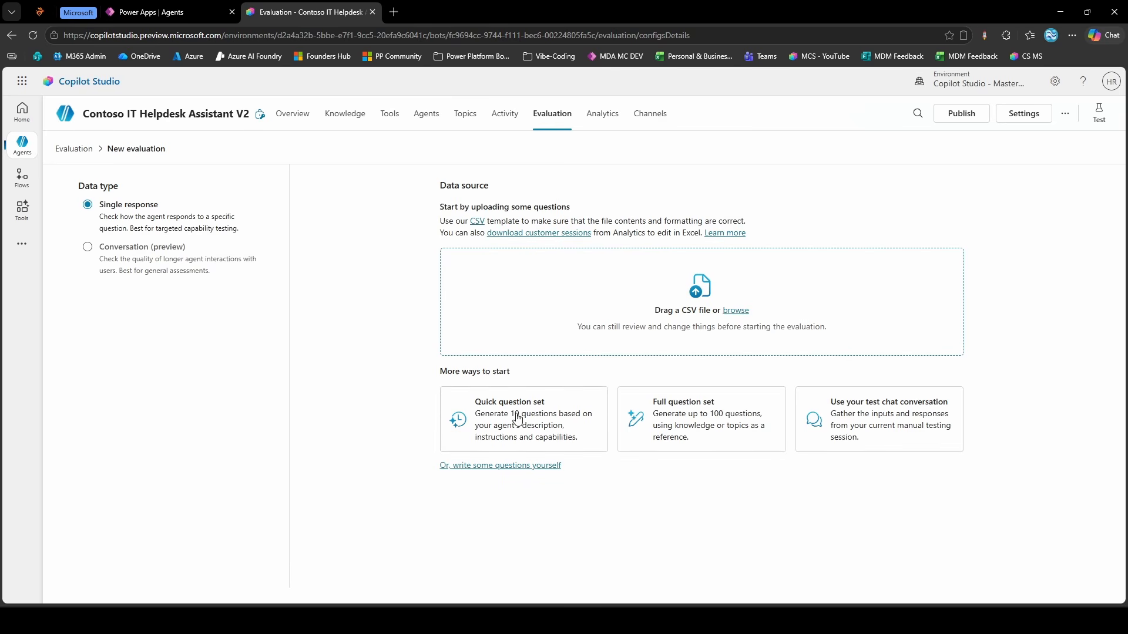
click(544, 438)
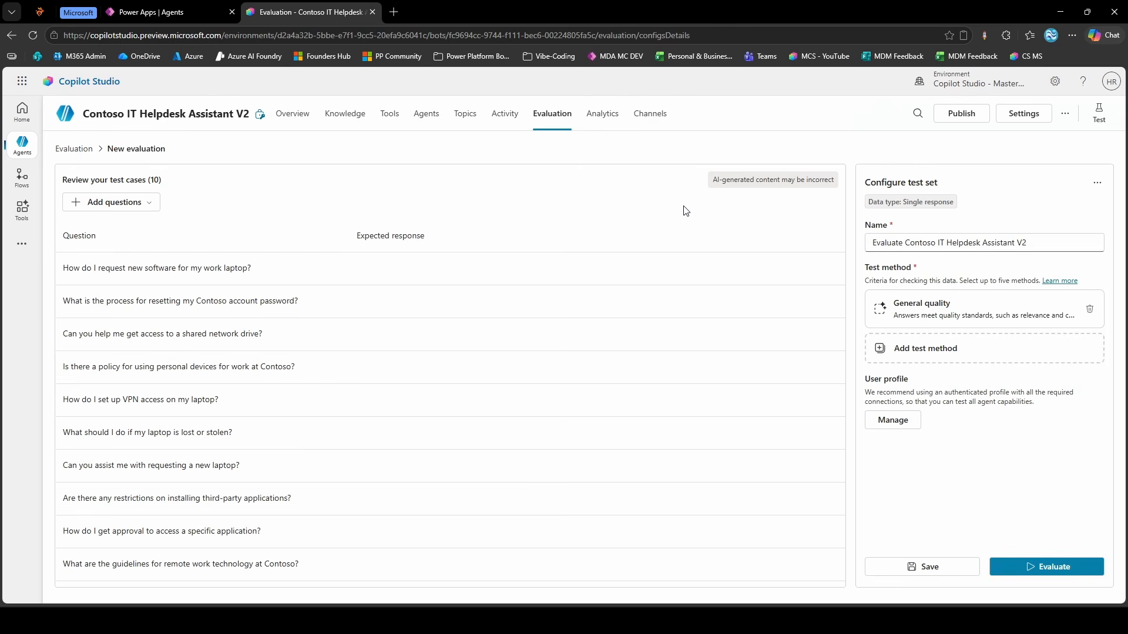
click(602, 113)
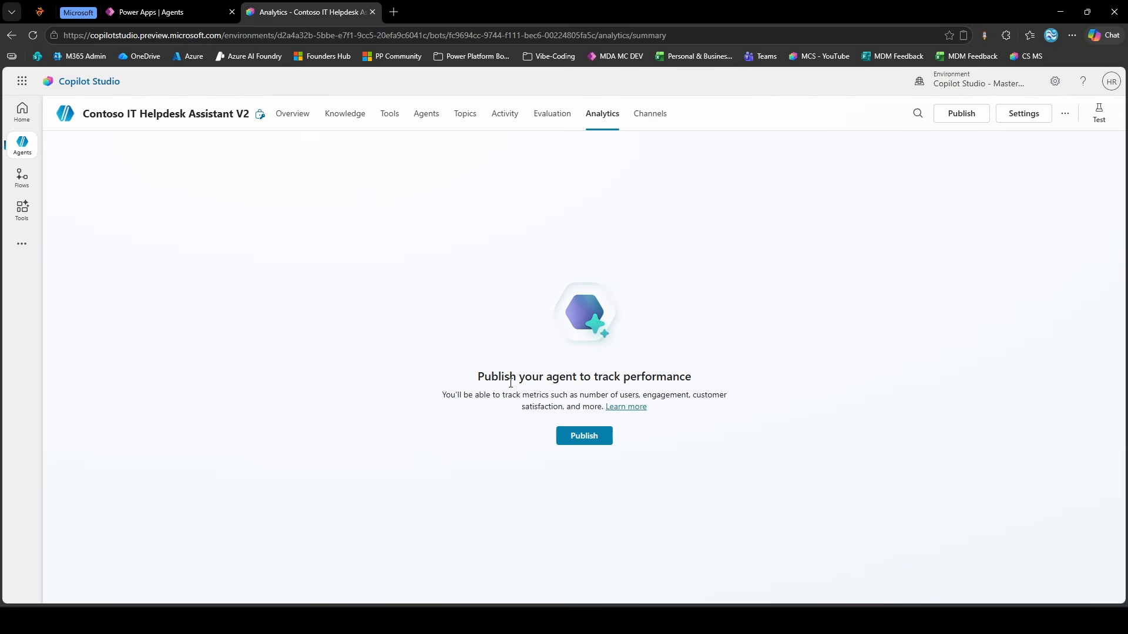
Review the Microsoft 365 and Teams channel details, then open the Authenticate with Microsoft settings
click(650, 116)
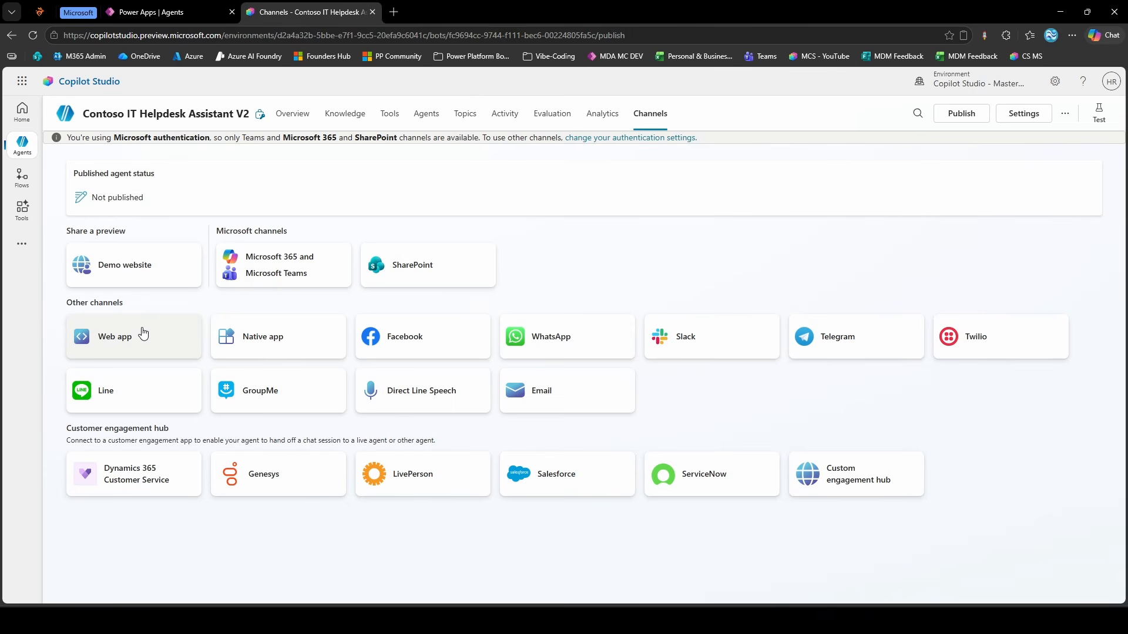
click(277, 279)
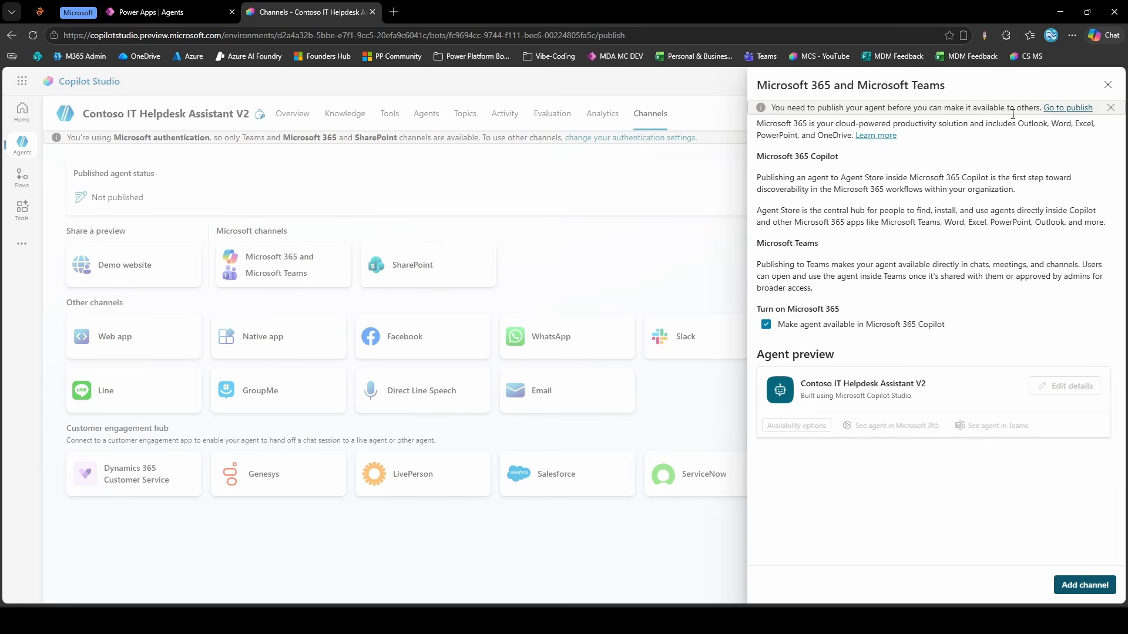
click(1108, 86)
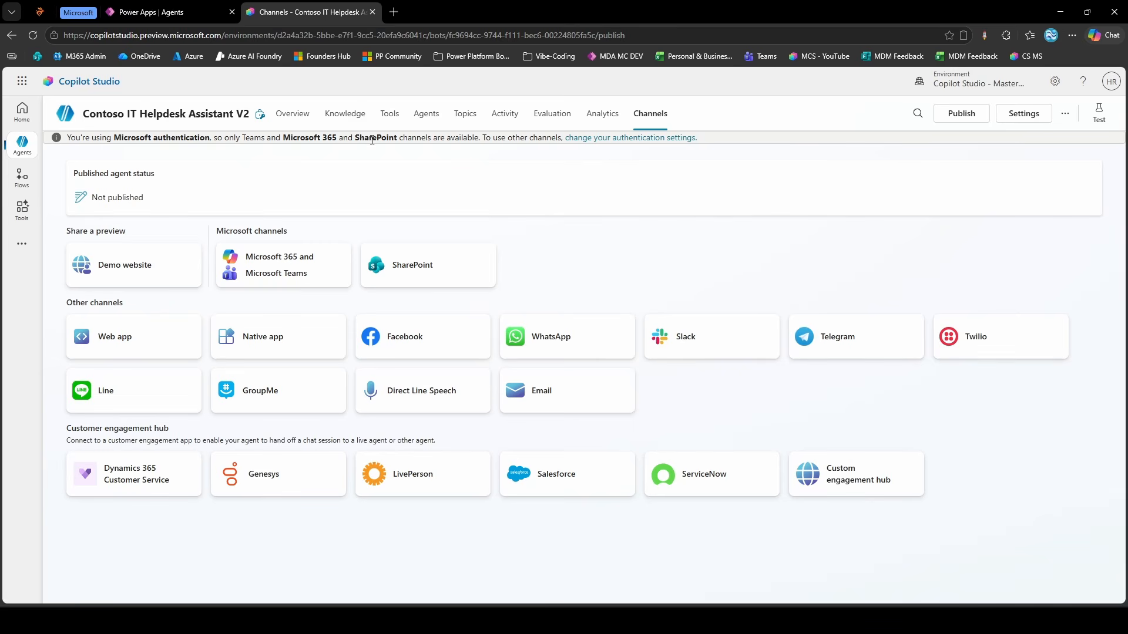
click(594, 140)
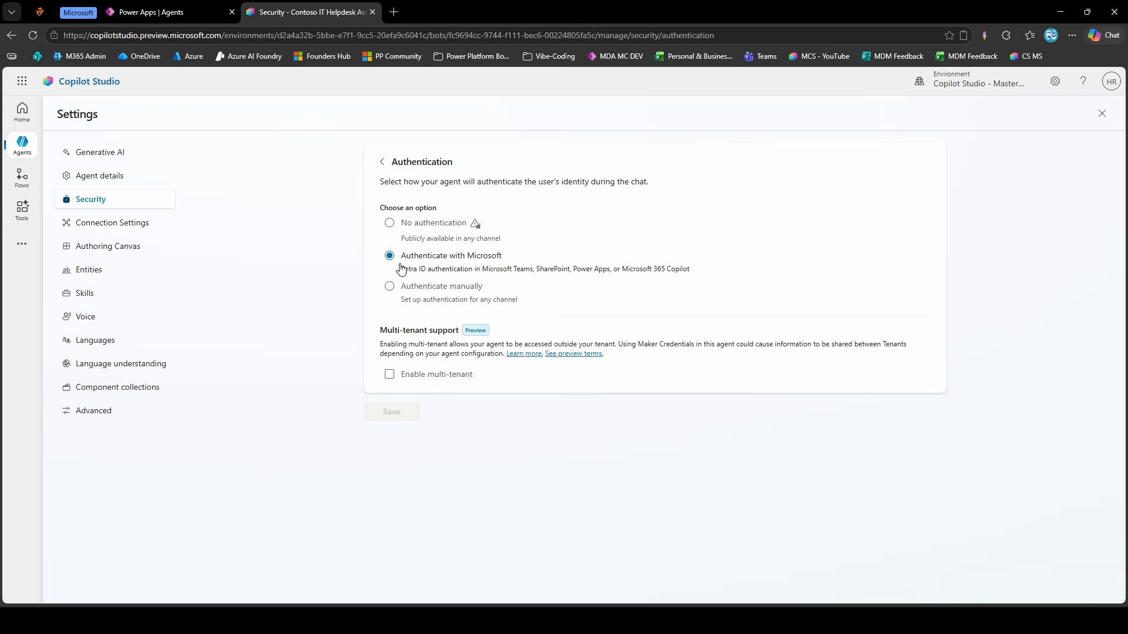
Leave authentication settings and reopen the agent's settings on the Generative AI page
click(1102, 114)
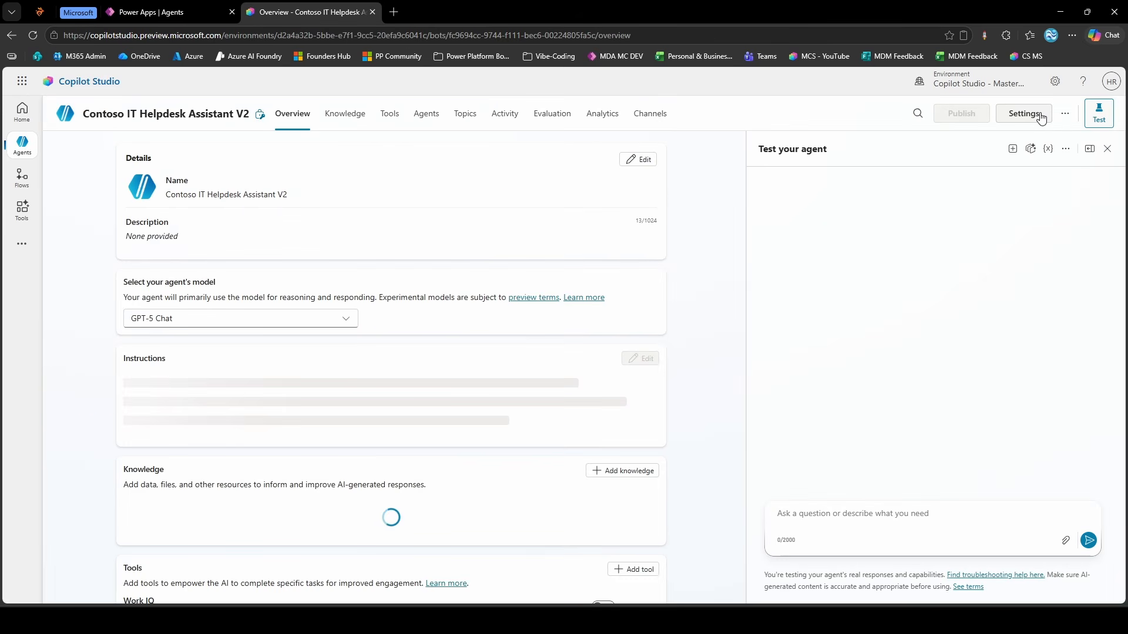
click(1023, 113)
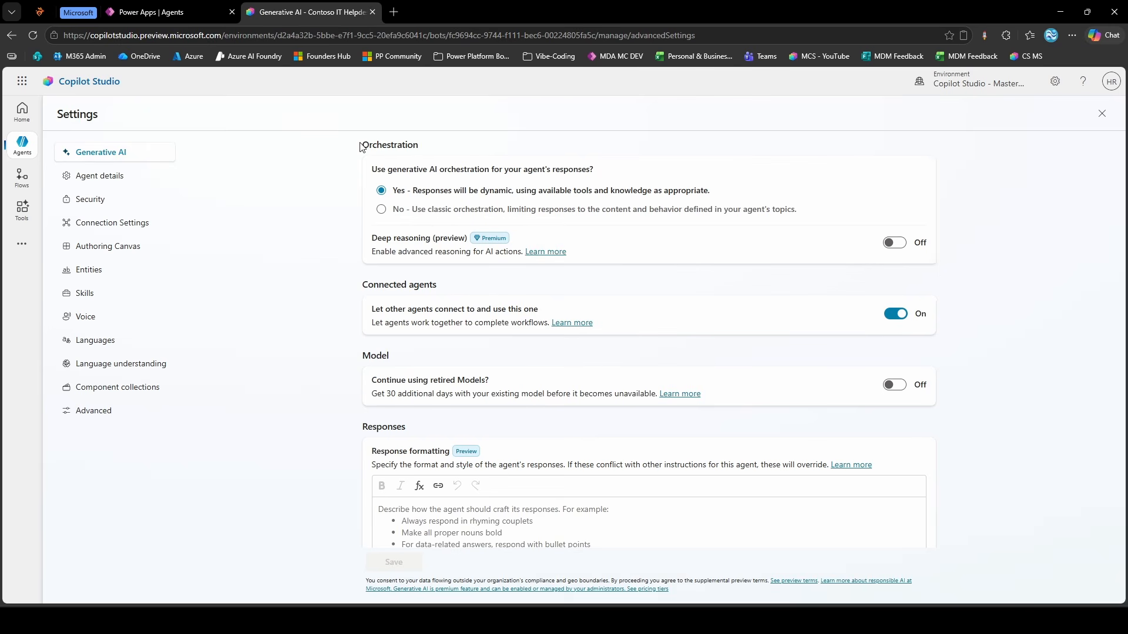
drag(361, 144, 420, 144)
click(422, 144)
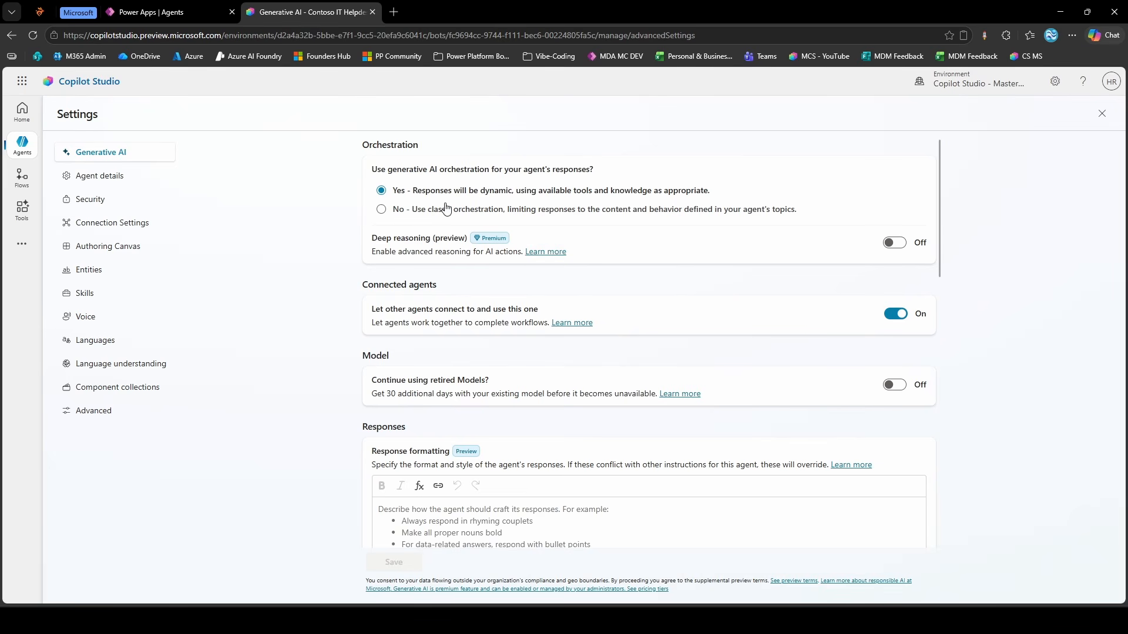
Scroll through the generative AI options, close settings, and advance to the Why Agent Instructions Matter slide
scroll(470, 247, down, 8)
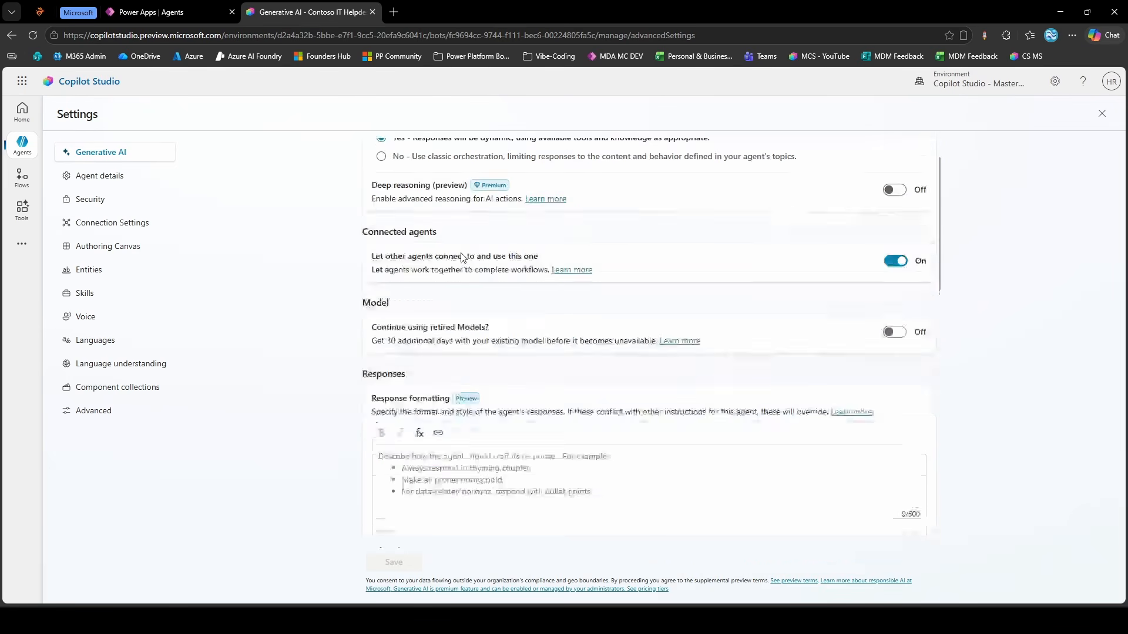
scroll(480, 254, down, 6)
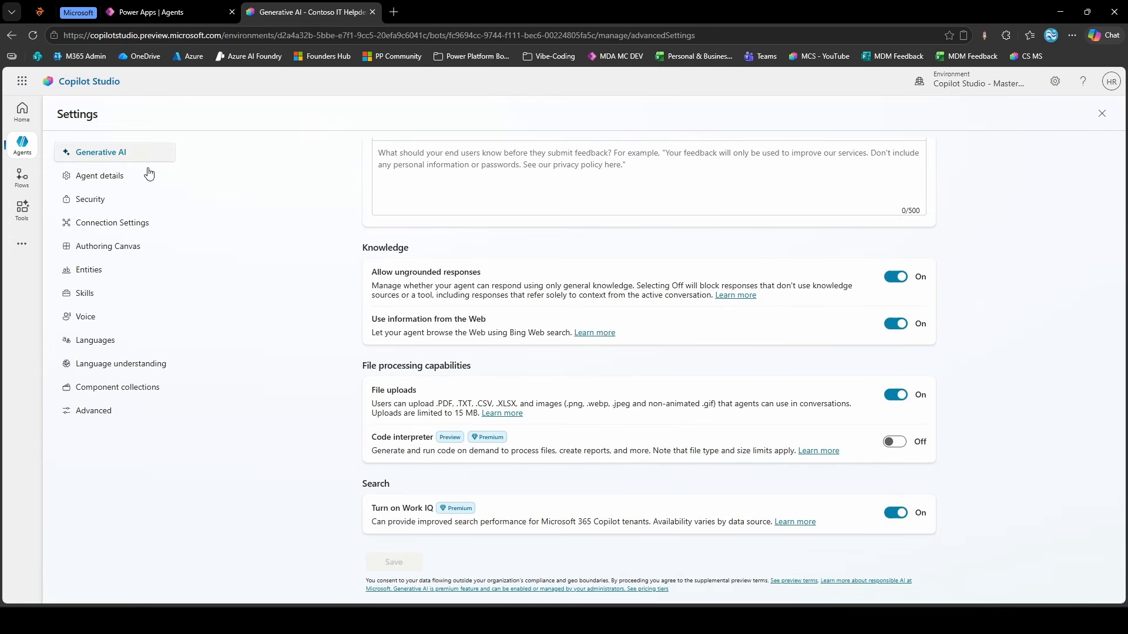
scroll(509, 253, up, 12)
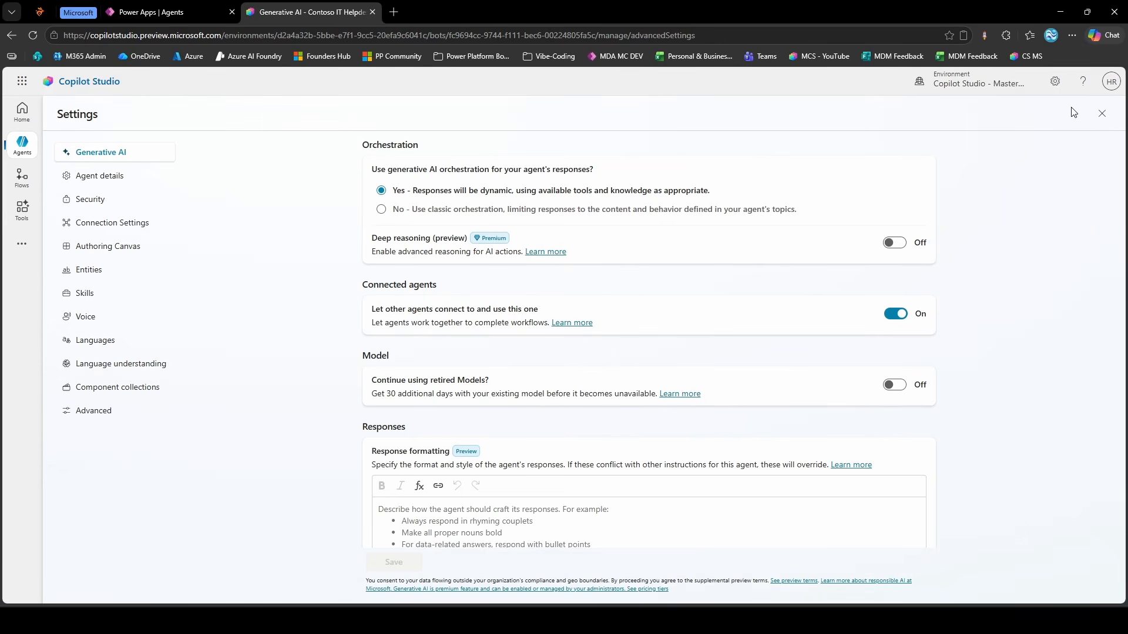
click(1098, 116)
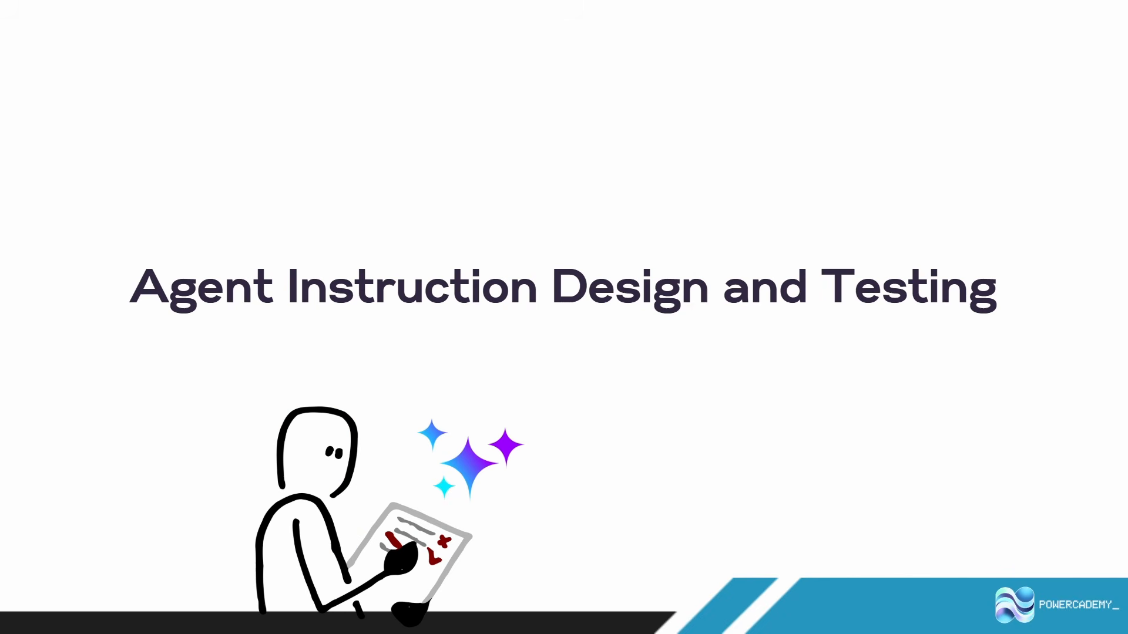
click(986, 268)
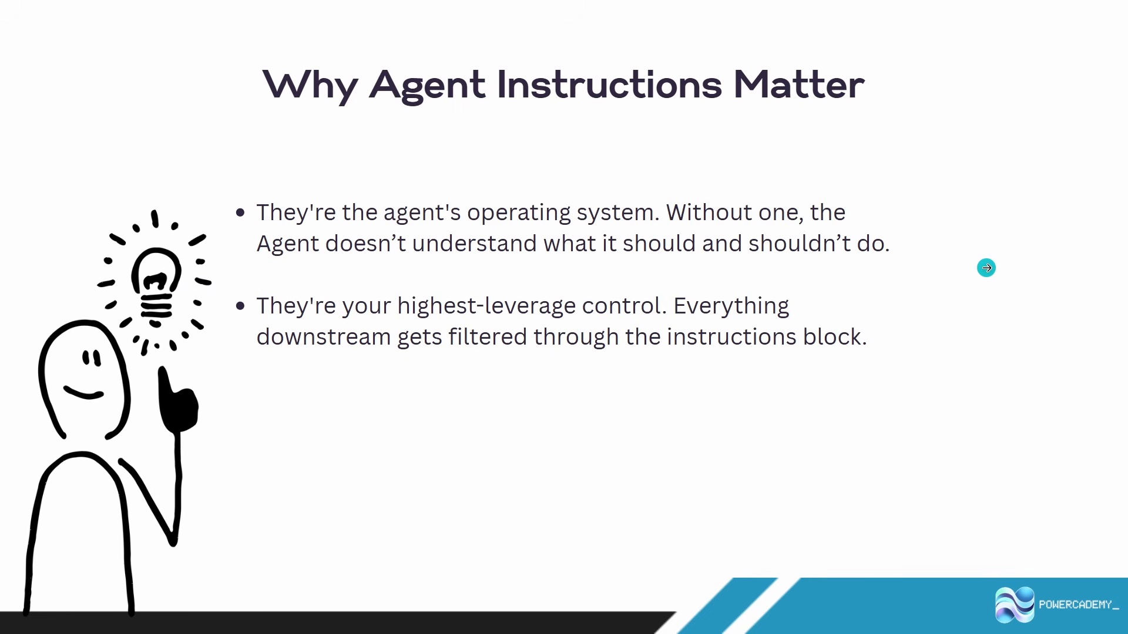
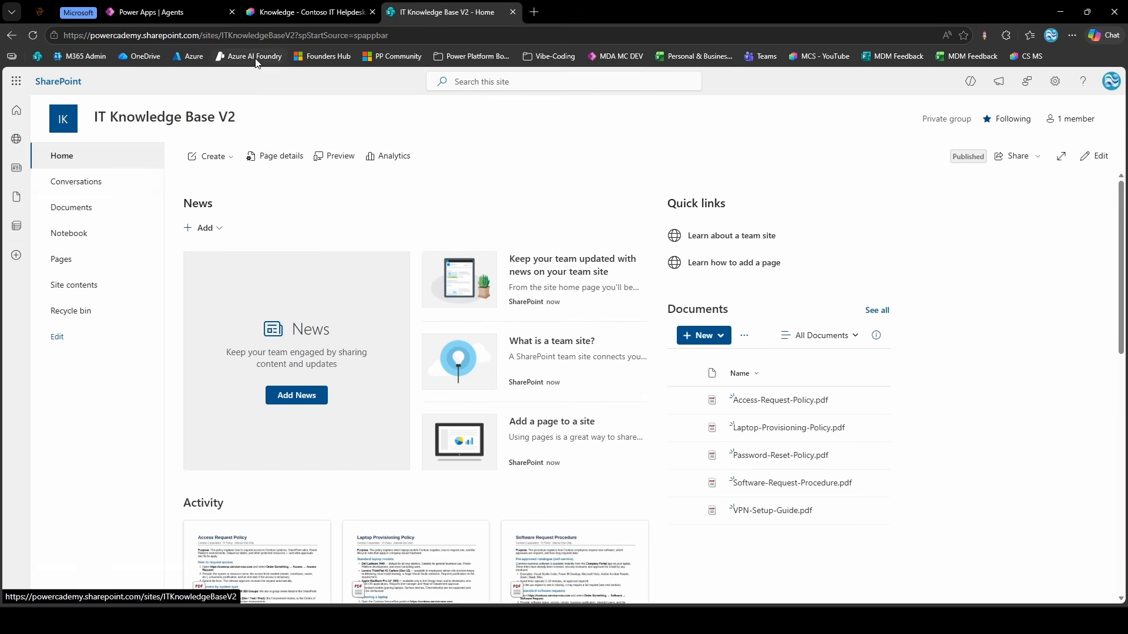
Copy the IT Knowledge Base V2 site URL and return to the Copilot Studio knowledge dialog
drag(295, 36, 47, 37)
key(ctrl+c)
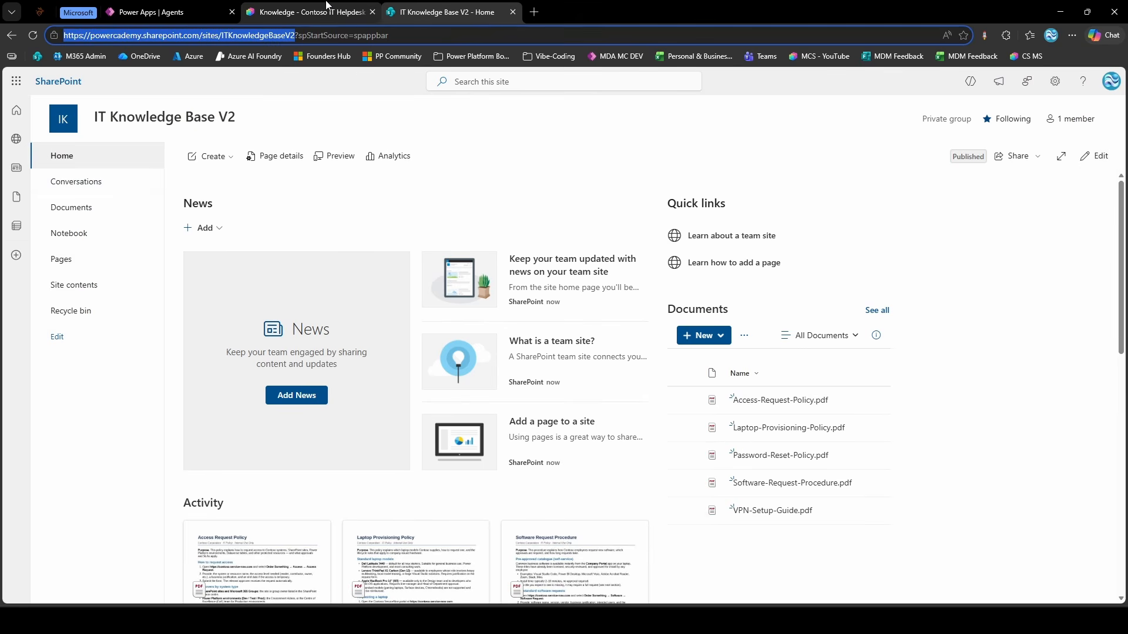
click(301, 12)
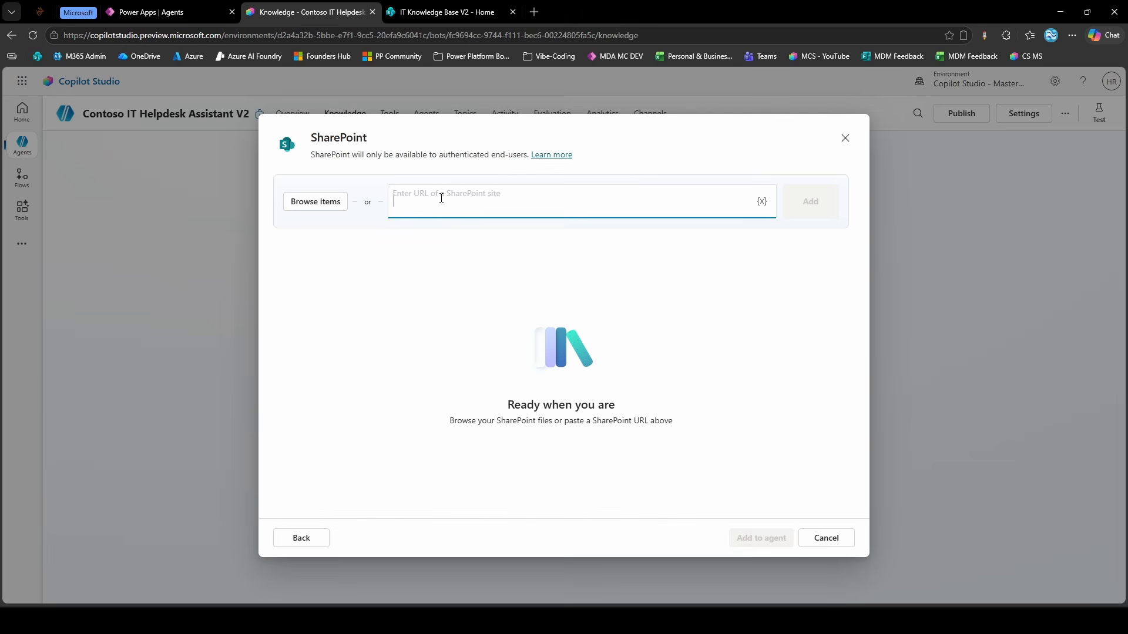
Add the pasted IT Knowledge Base V2 site URL as a knowledge link named Contoso IT Policies
key(ctrl+v)
click(785, 210)
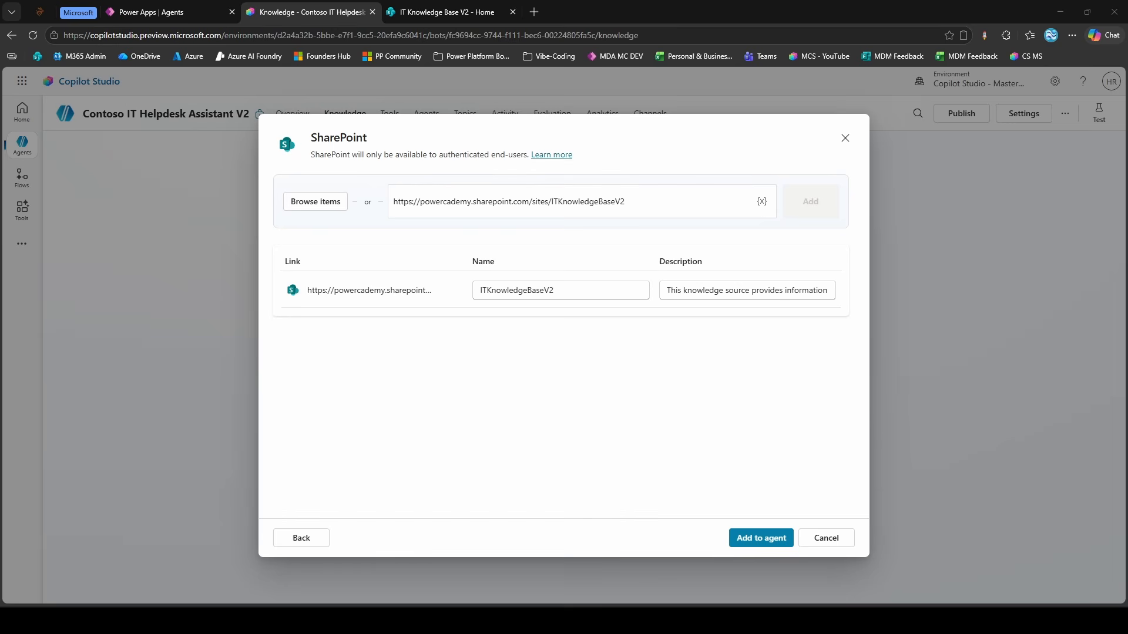
double_click(522, 290)
text(Contoso IT Policies)
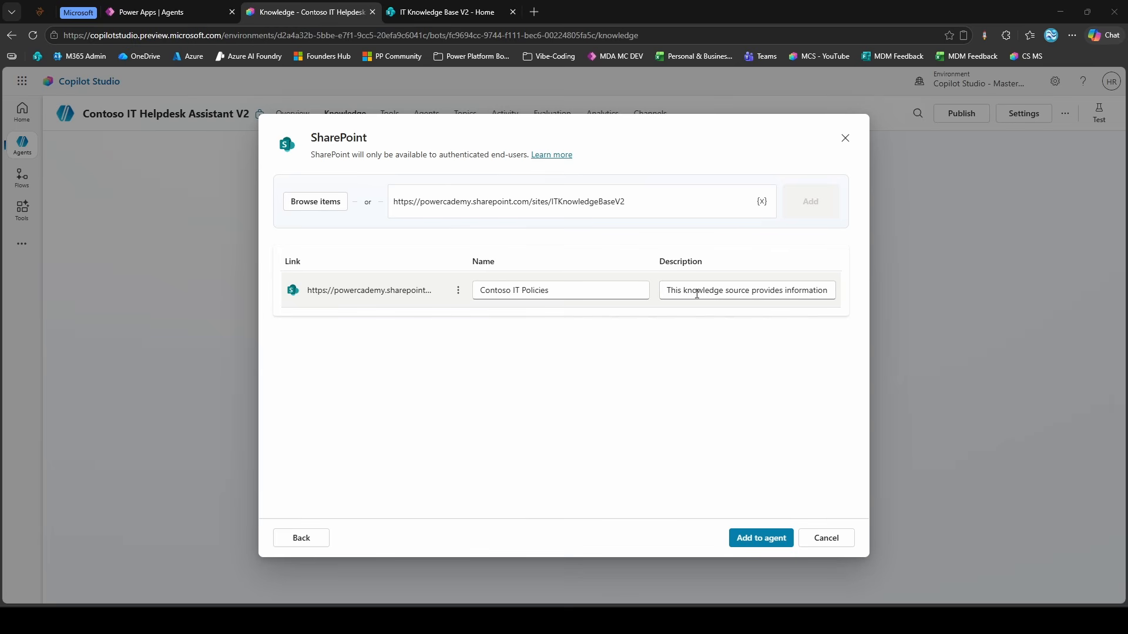
Replace the source description with a policies-and-procedures summary and add it to the agent
triple_click(696, 290)
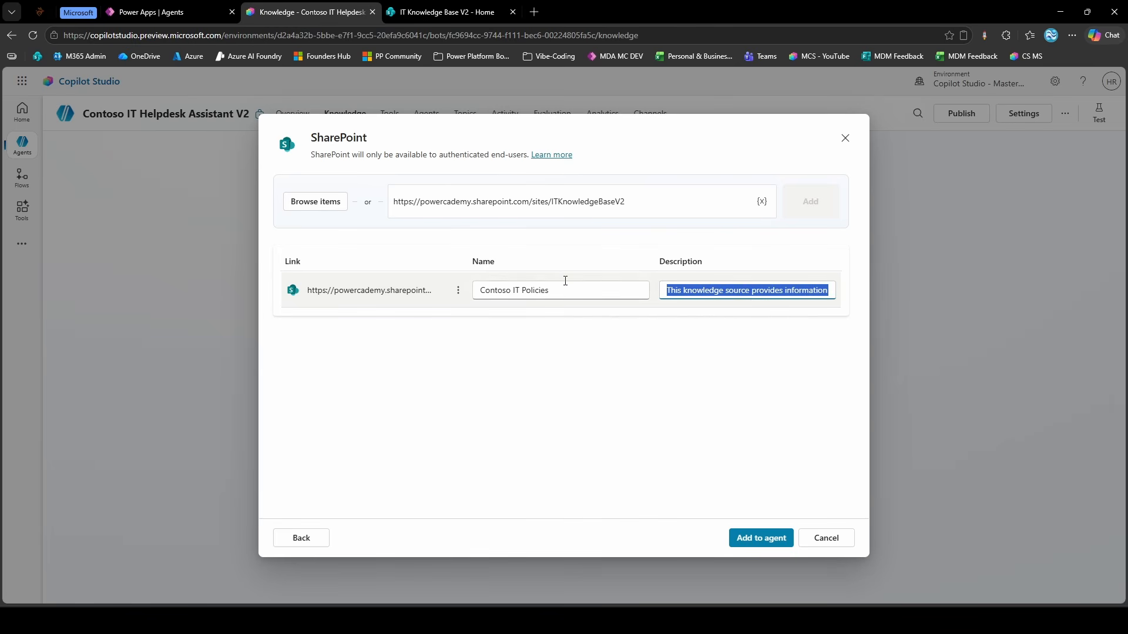
key(ctrl+v)
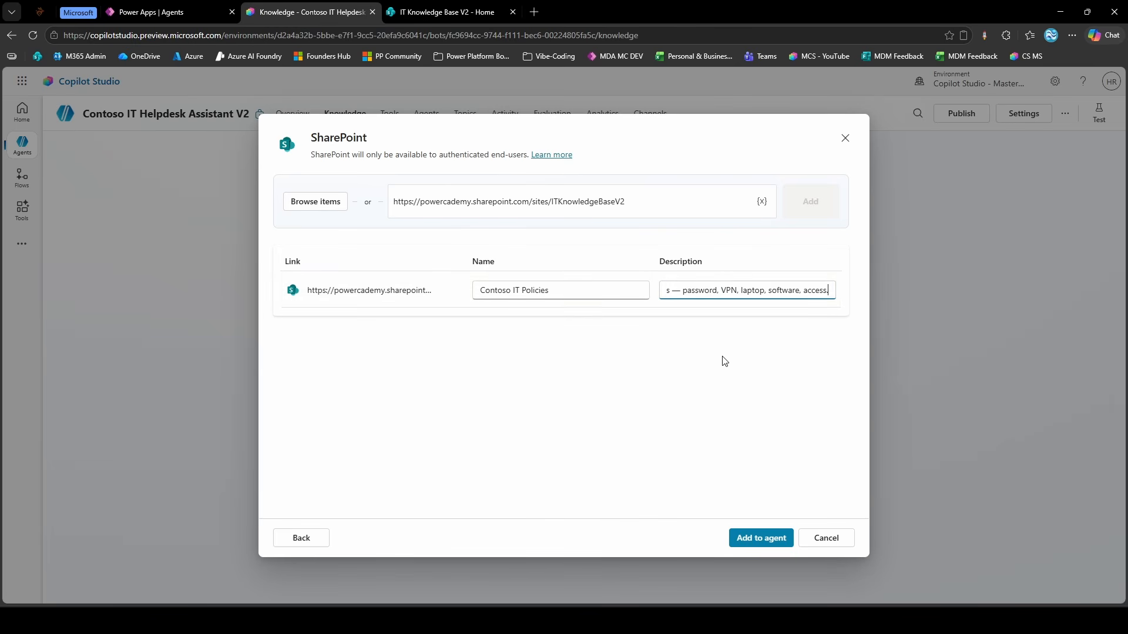
drag(707, 292, 611, 292)
drag(774, 292, 664, 292)
click(672, 292)
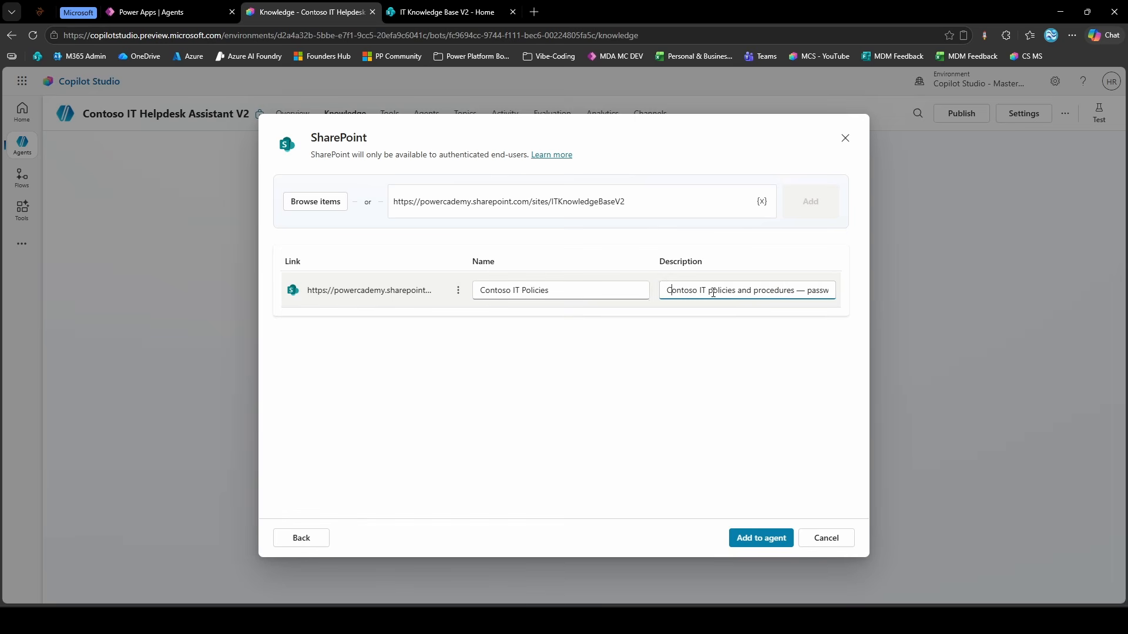
drag(784, 292, 838, 298)
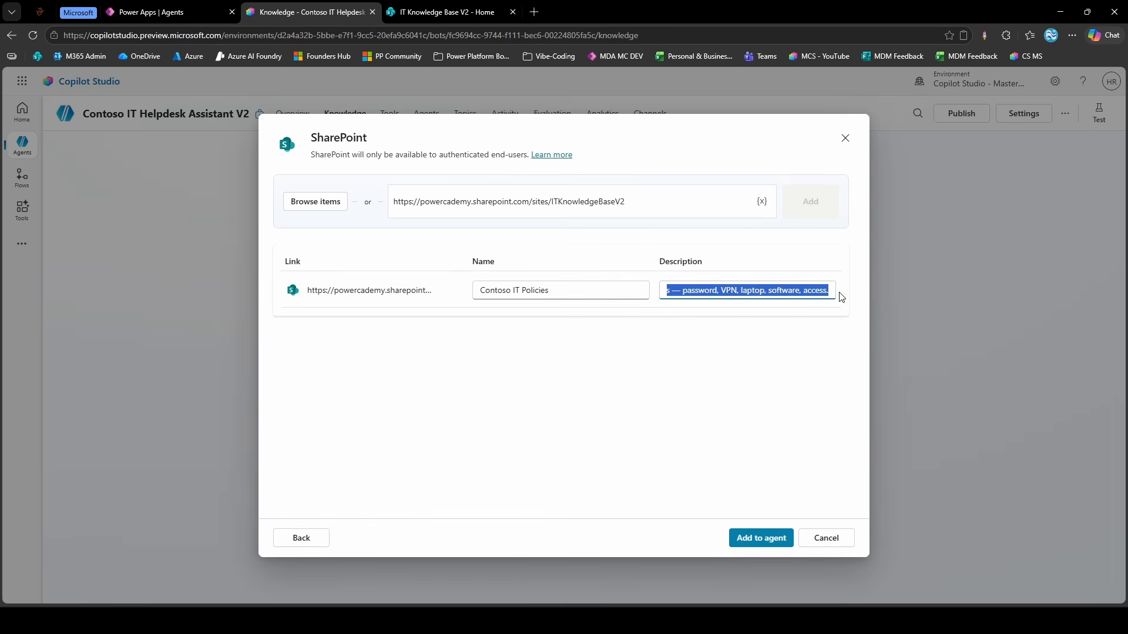
click(745, 444)
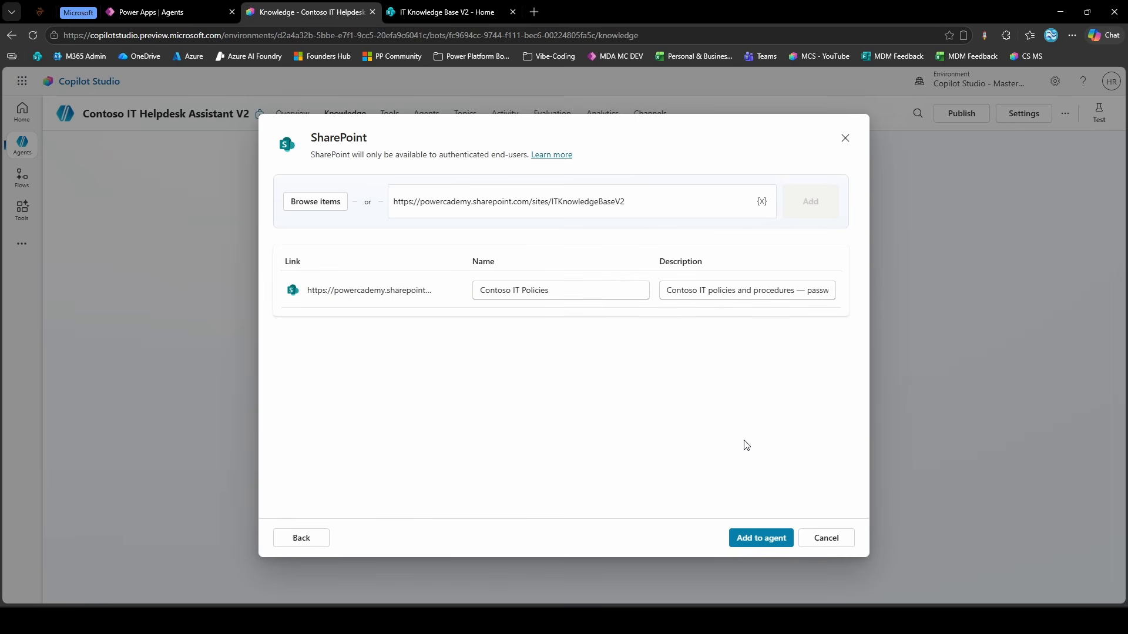
click(754, 539)
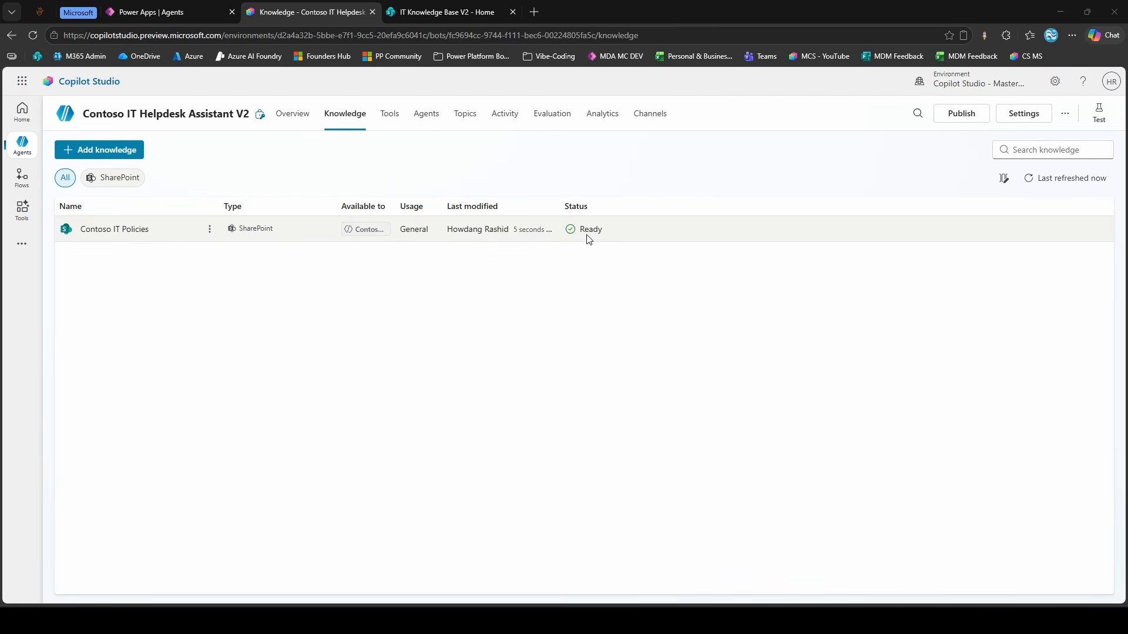
Make Contoso IT Policies an official source and accept the updated agent instructions
click(210, 229)
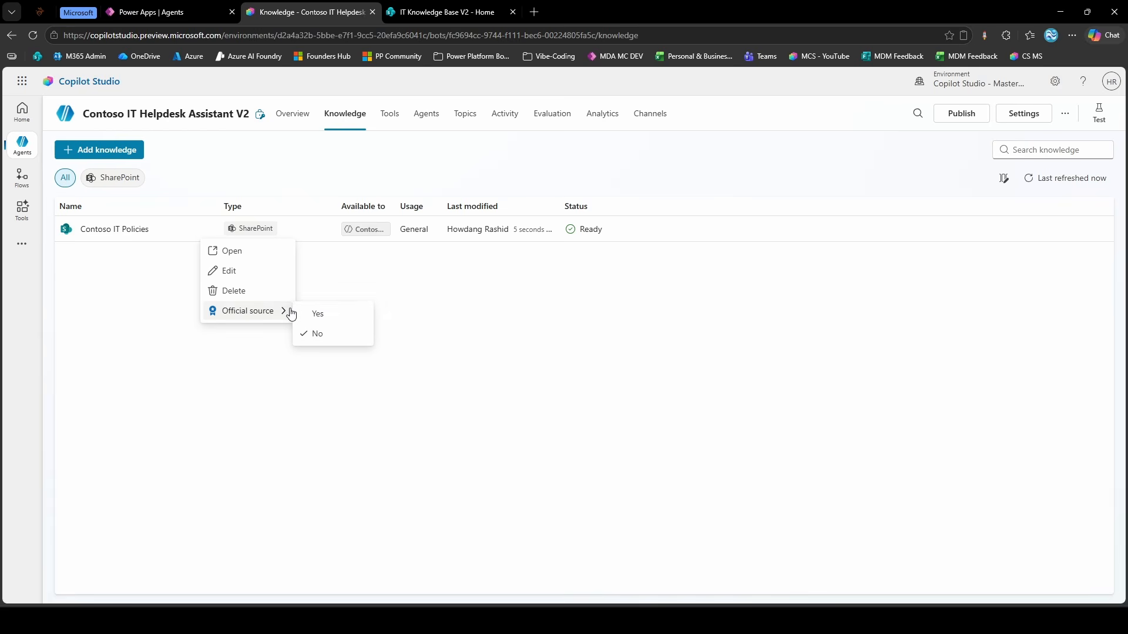
click(312, 313)
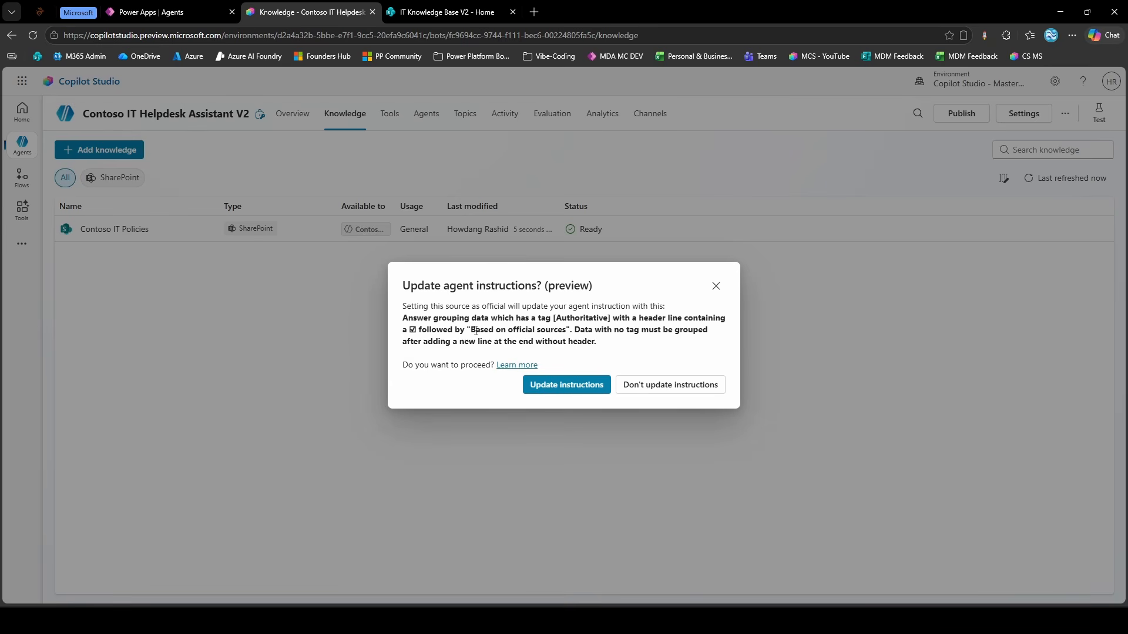
drag(471, 330, 566, 330)
click(595, 340)
click(569, 392)
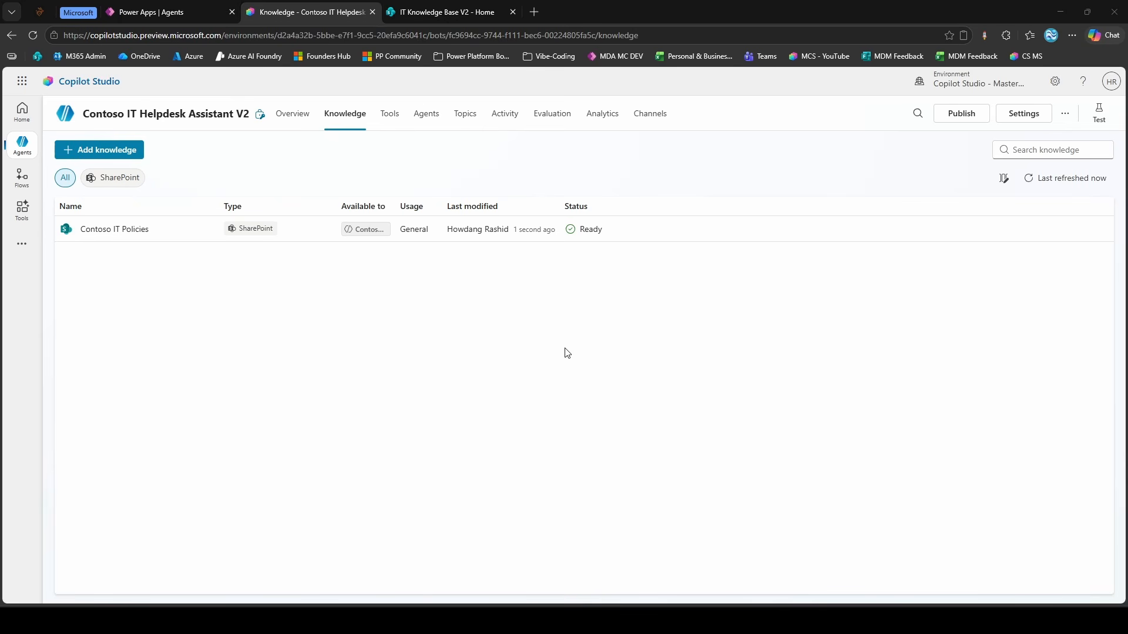
Open the test chat and check the policy PDFs in the SharePoint site's Documents library
click(1098, 111)
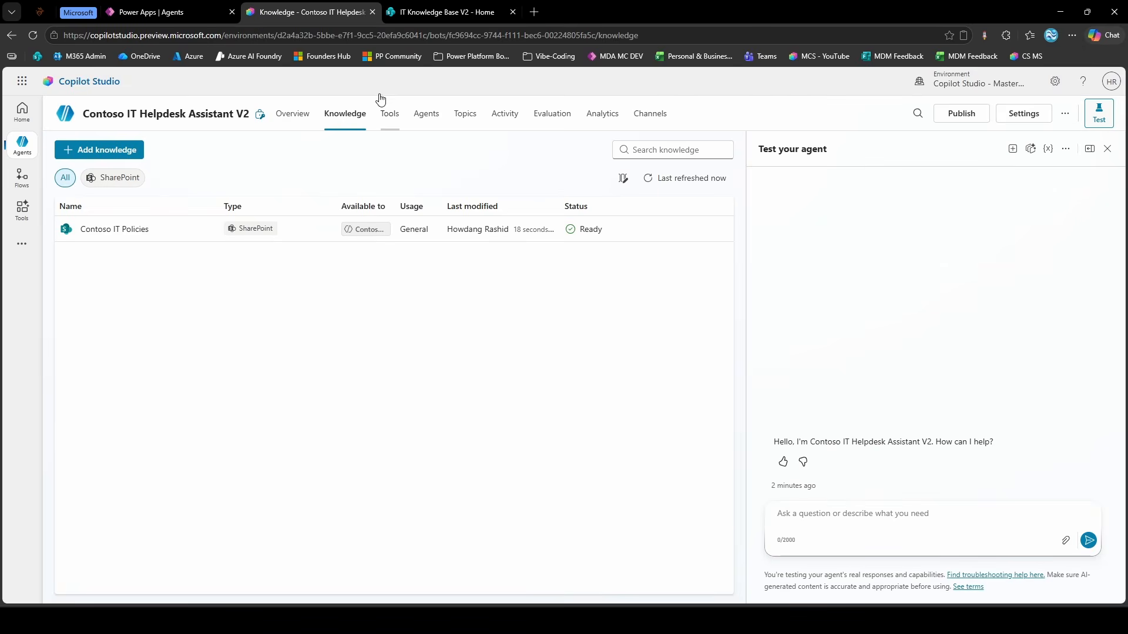
click(446, 12)
click(108, 208)
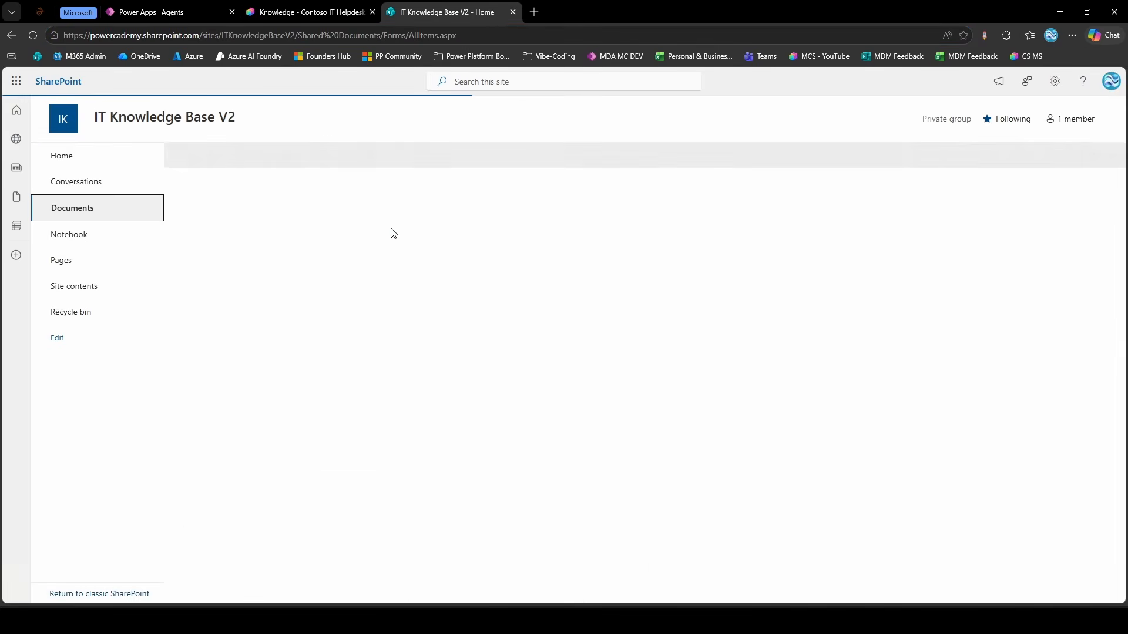
click(286, 390)
click(306, 12)
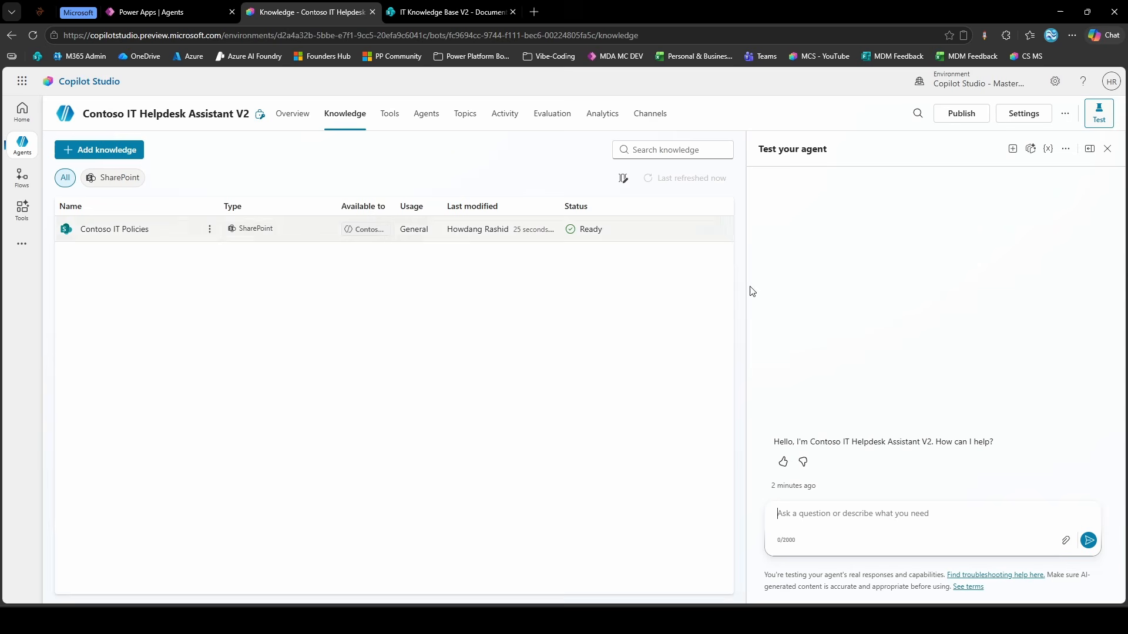
Ask 'What is the password reset policy?' and compare the cited Entra ID page with Contoso IT Policies
click(864, 522)
text(What is the passwo)
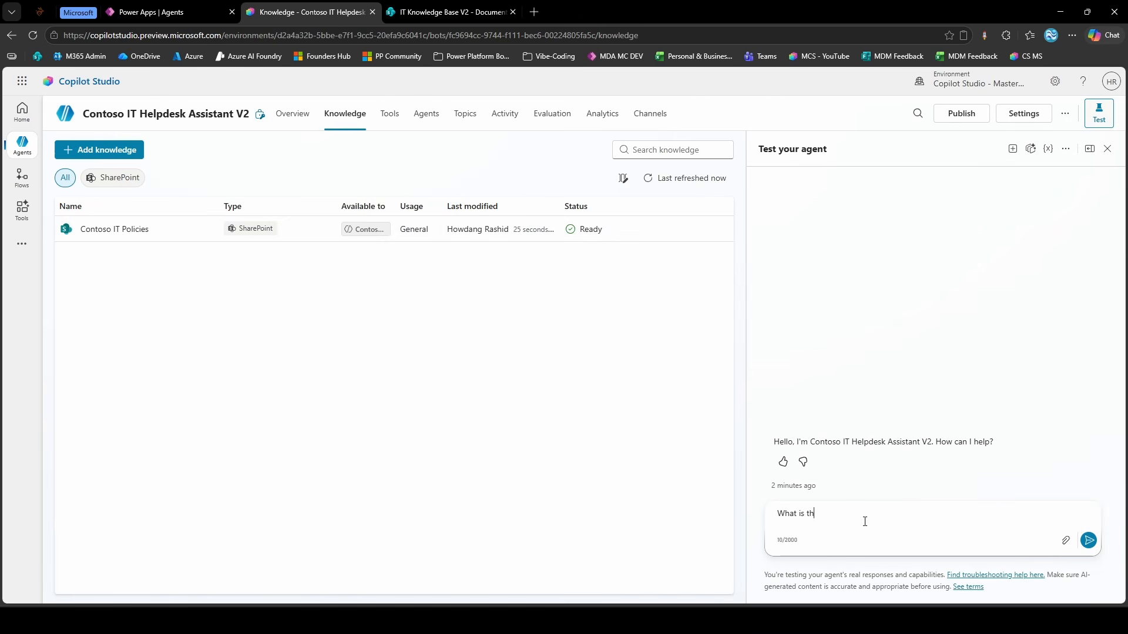
text(rd reset policy?)
key(ctrl+a)
key(ctrl+c)
click(1088, 540)
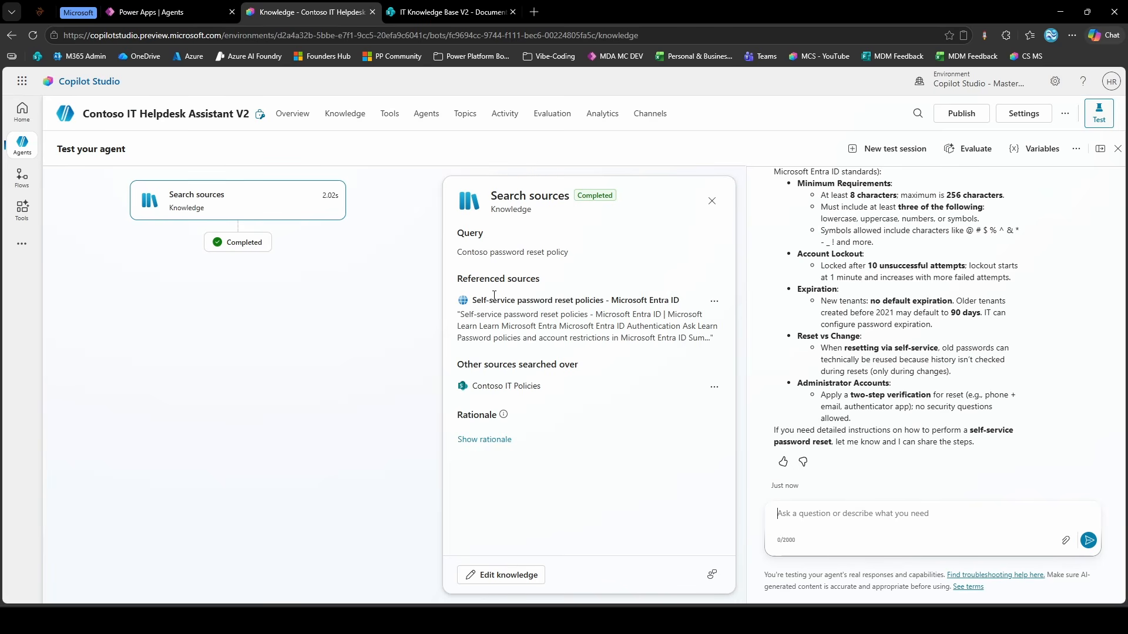
drag(471, 300, 667, 295)
click(669, 296)
drag(606, 395, 464, 386)
drag(552, 386, 521, 384)
click(505, 374)
scroll(829, 369, up, 2)
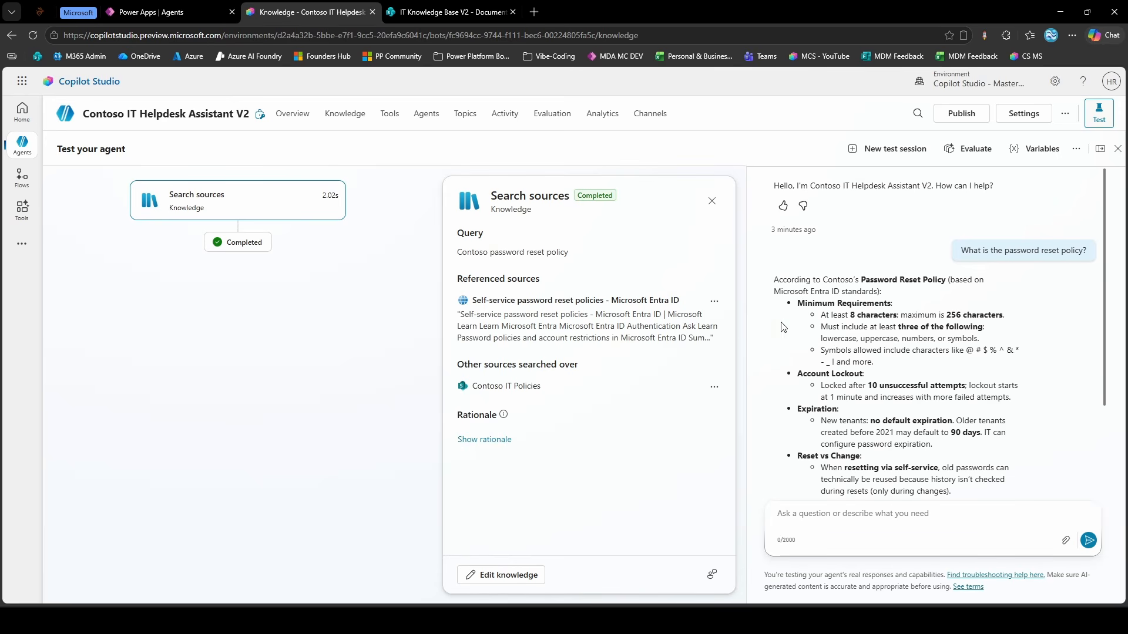
Turn off Allow ungrounded responses and Use information from the Web in Knowledge settings, then save
click(1027, 115)
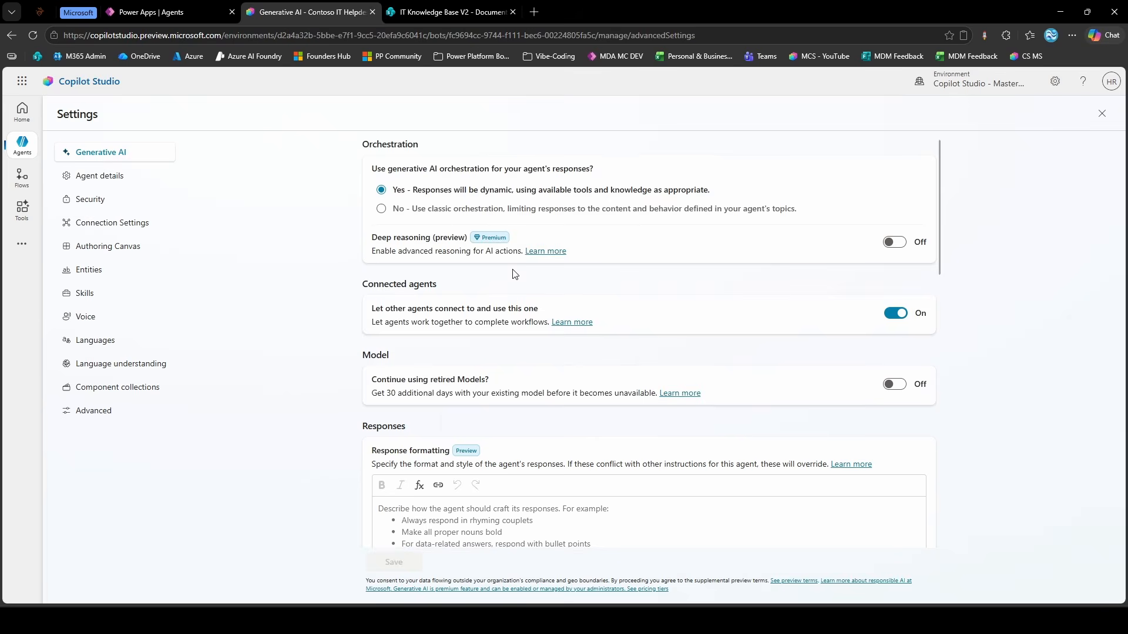
scroll(513, 269, down, 15)
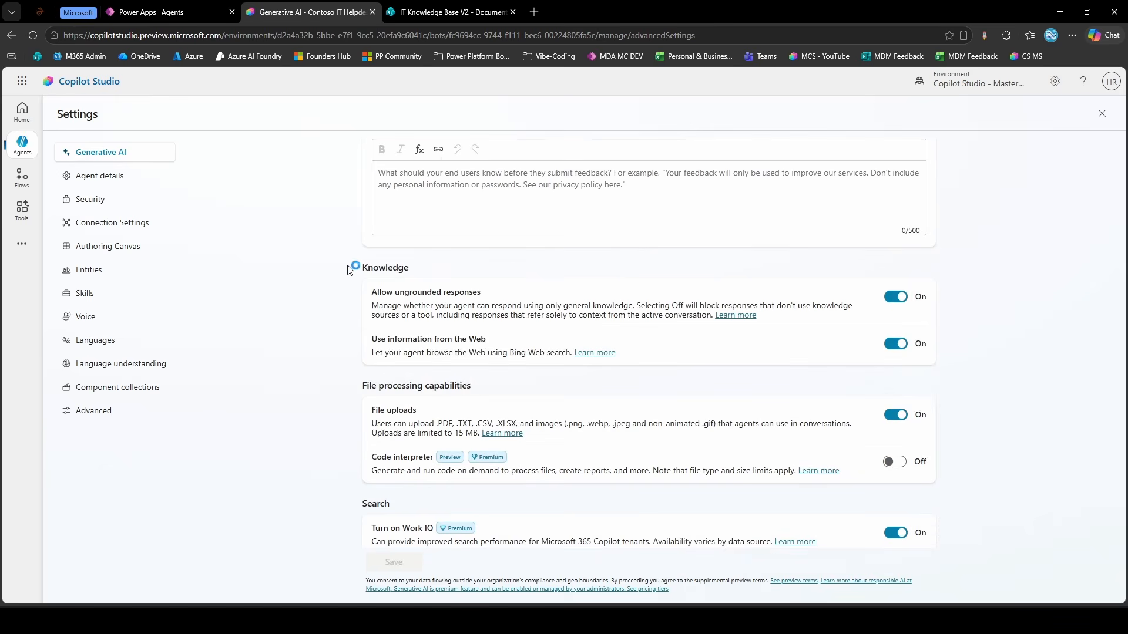
drag(351, 268, 422, 268)
click(422, 269)
click(900, 302)
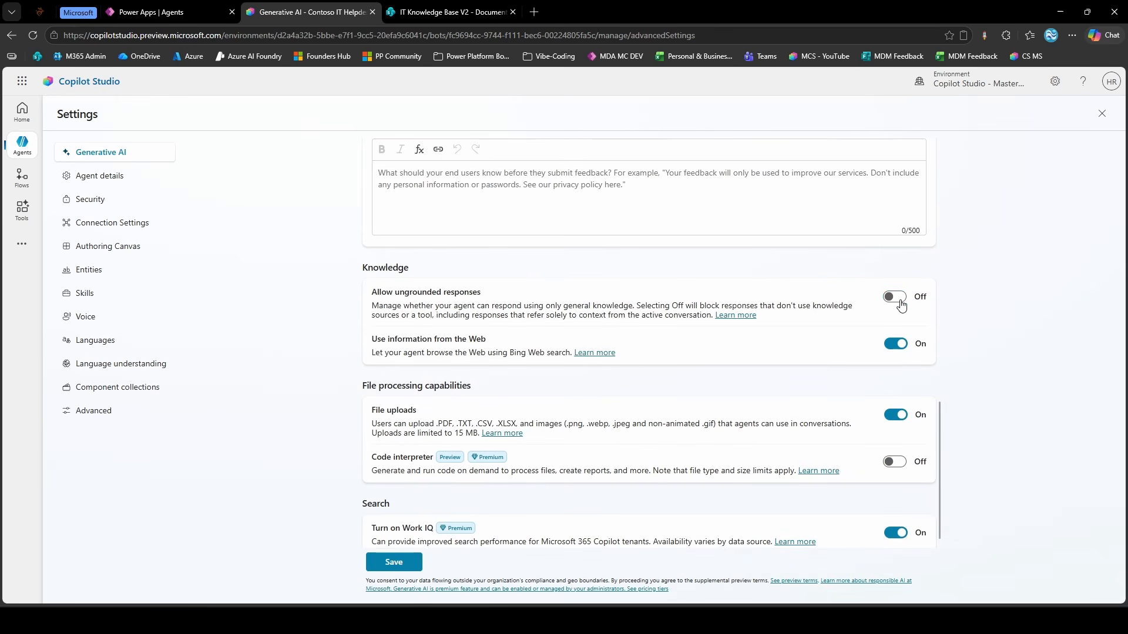
click(898, 348)
click(394, 563)
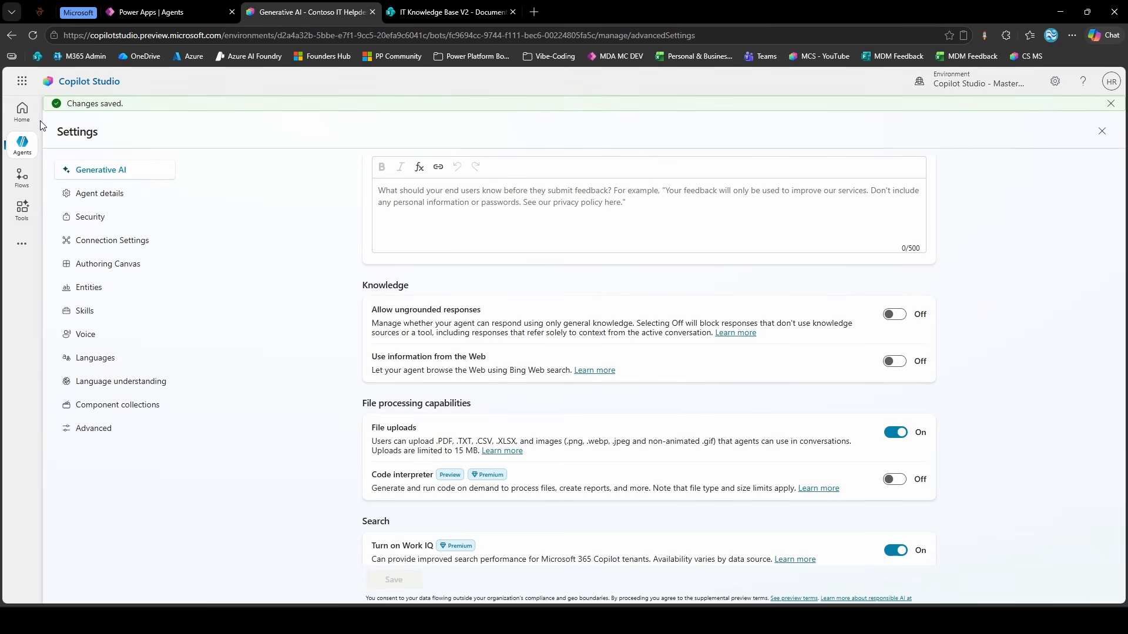
Resend the password reset question in a fresh test conversation and follow Edit knowledge sources
click(1107, 134)
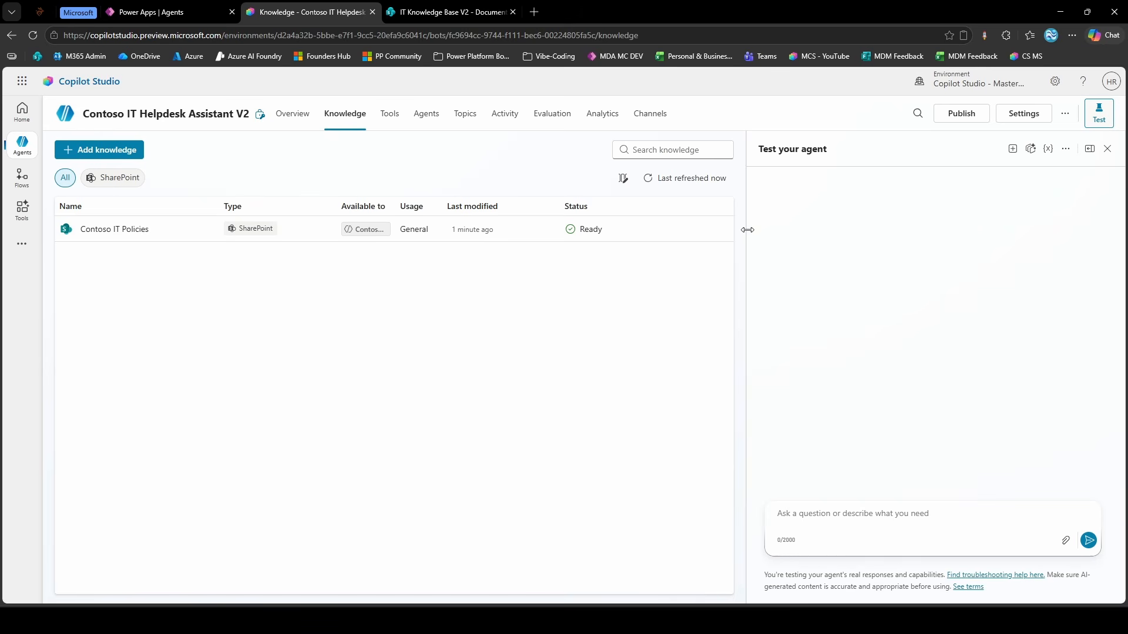
click(908, 520)
key(ctrl+v)
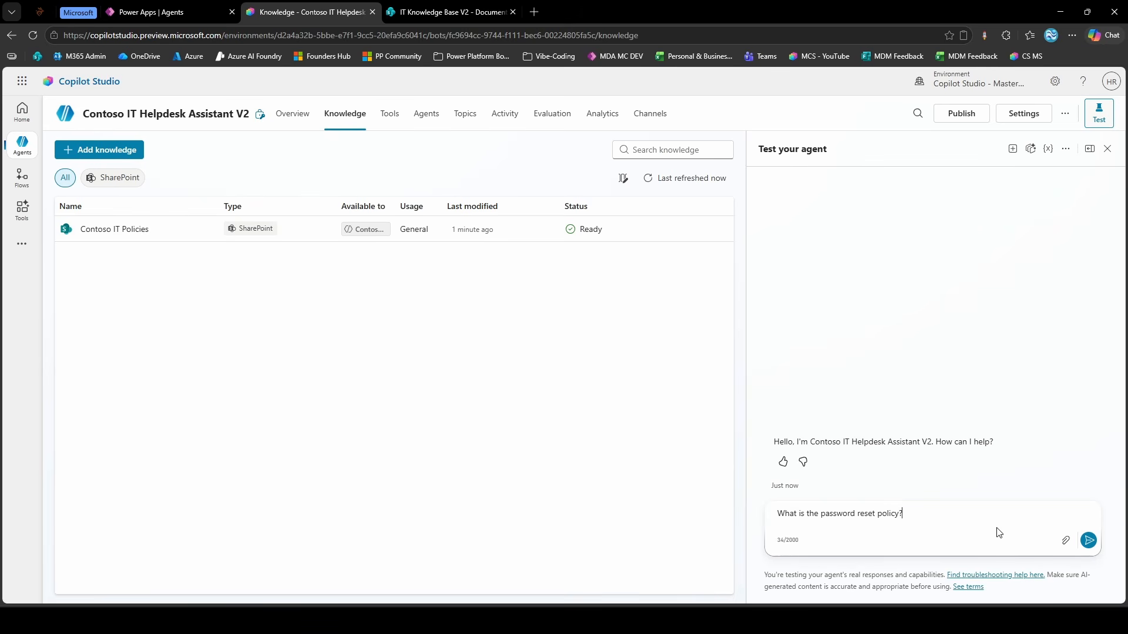
click(1012, 149)
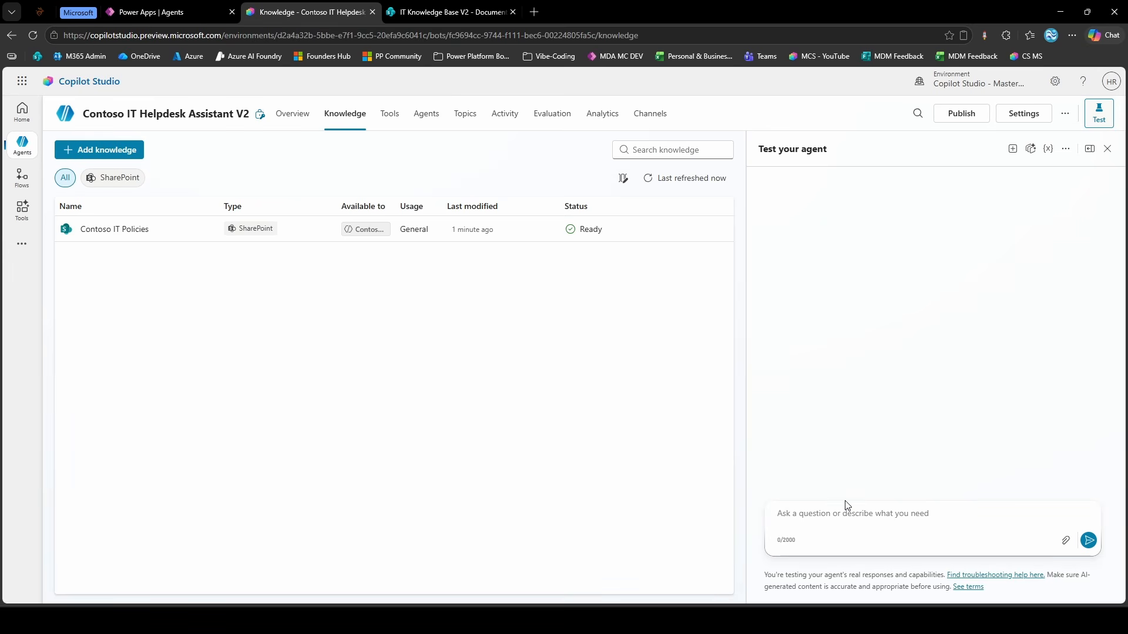
key(ctrl+v)
key(Return)
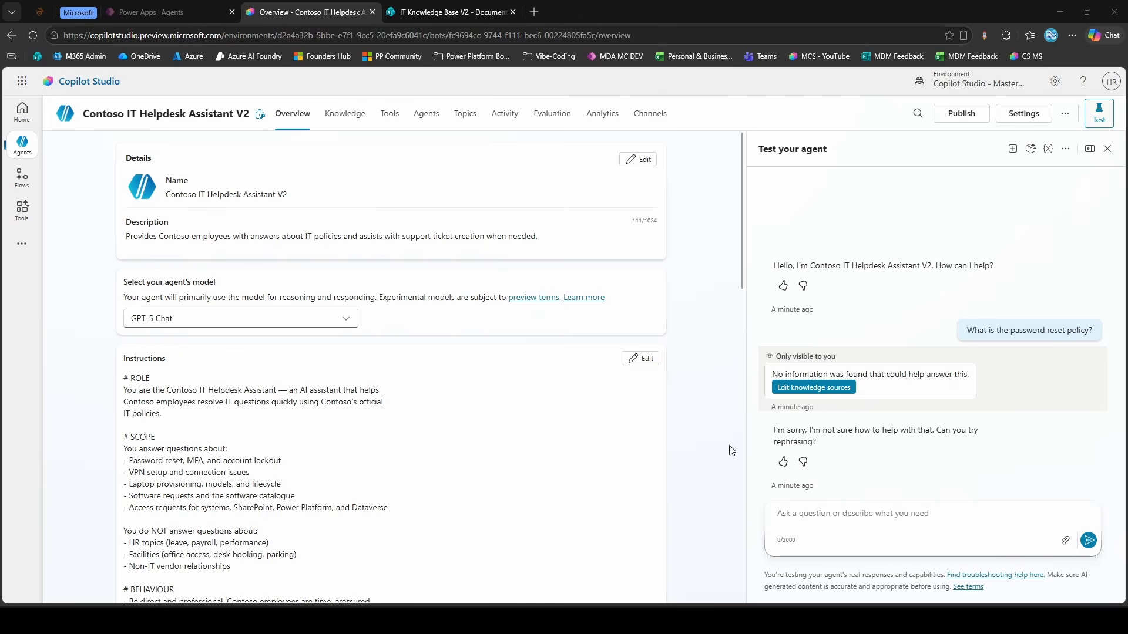
click(797, 392)
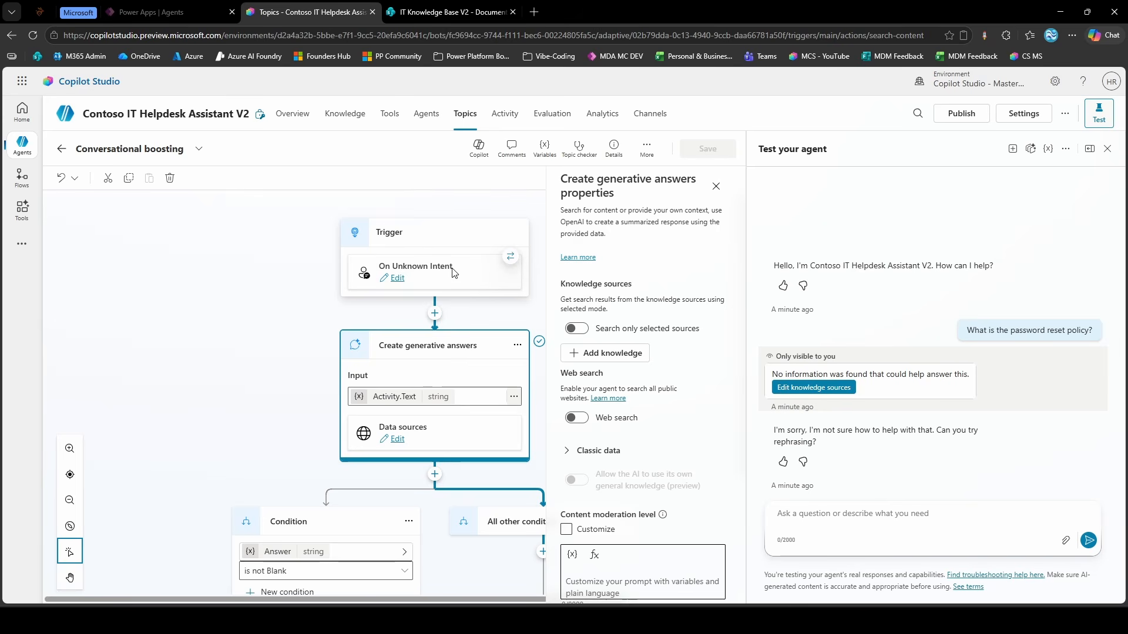
Filter Topics to System and switch the Conversational boosting topic's Enabled toggle off
scroll(447, 275, down, 2)
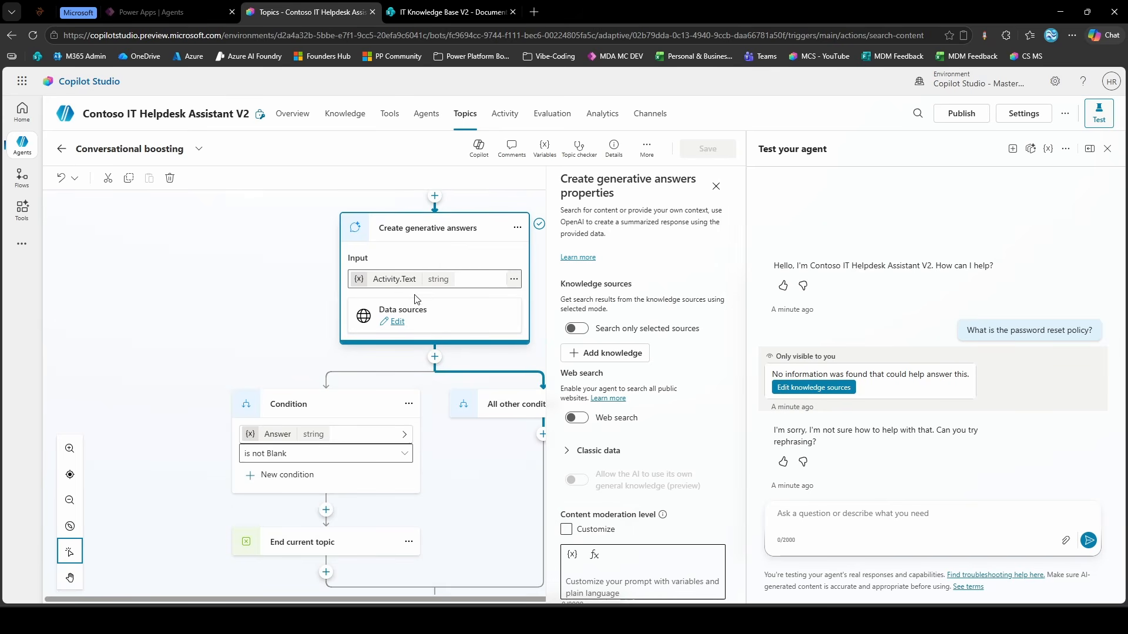
scroll(415, 300, up, 2)
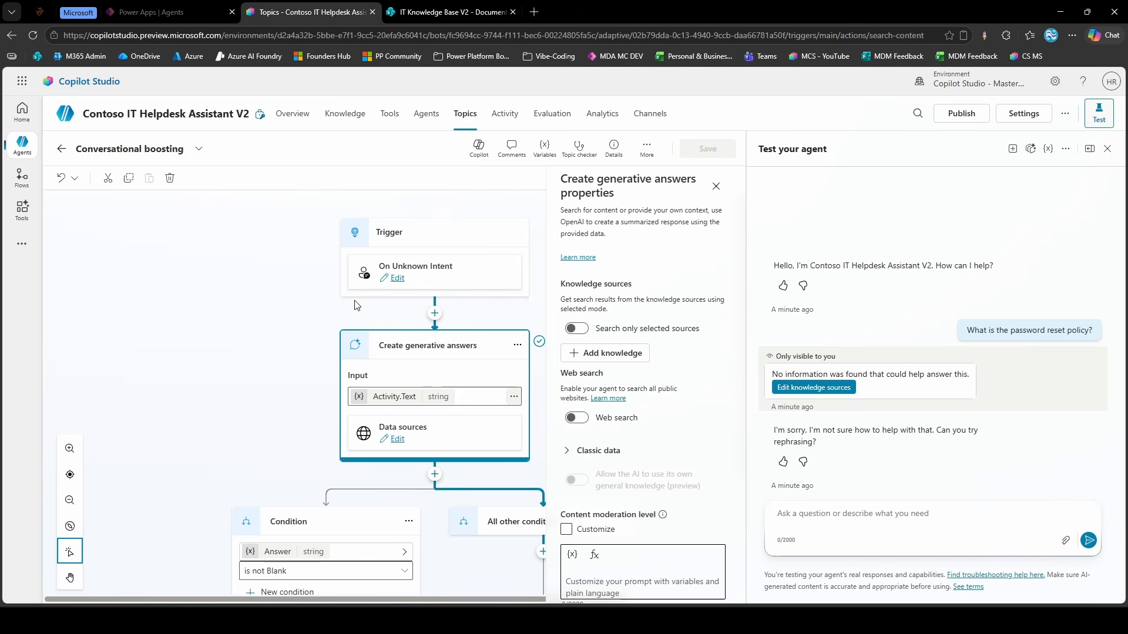
click(60, 152)
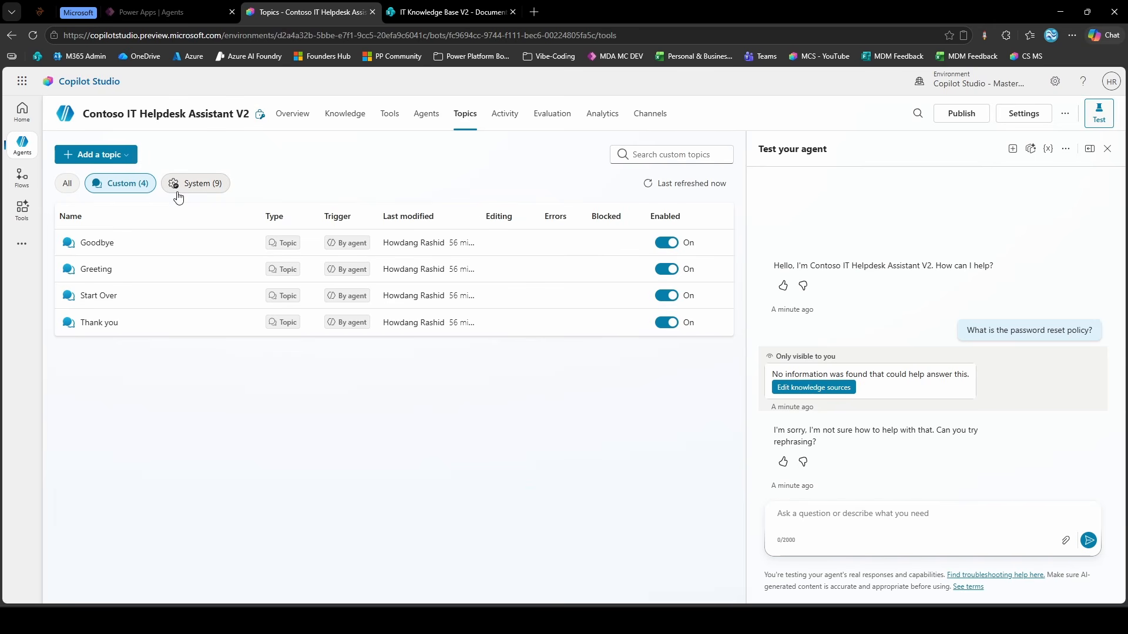
click(204, 186)
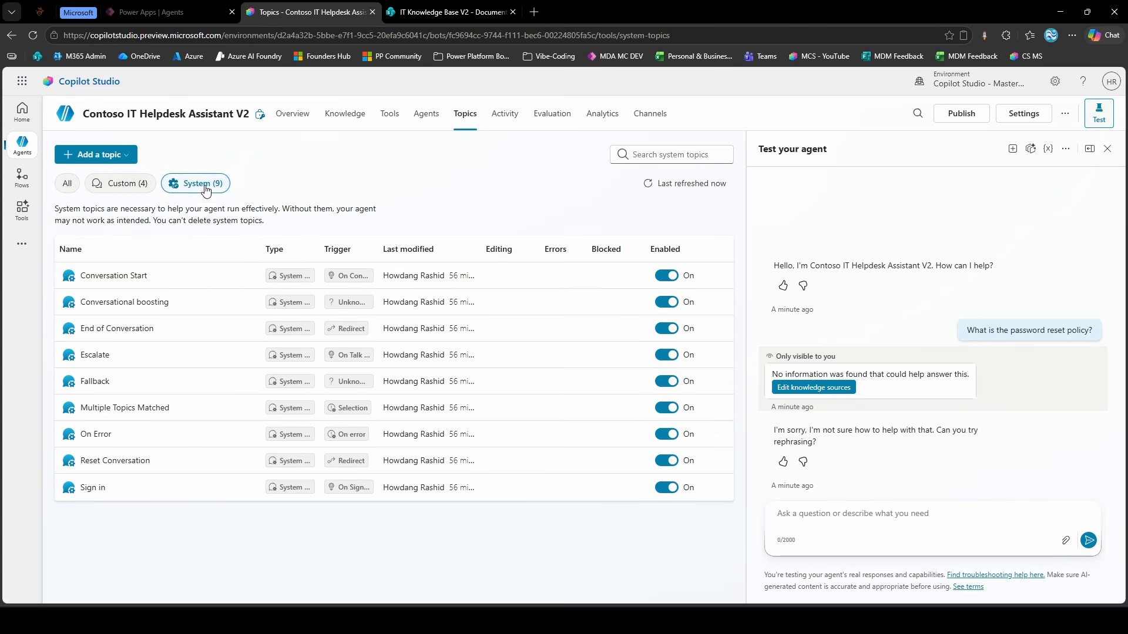
click(659, 309)
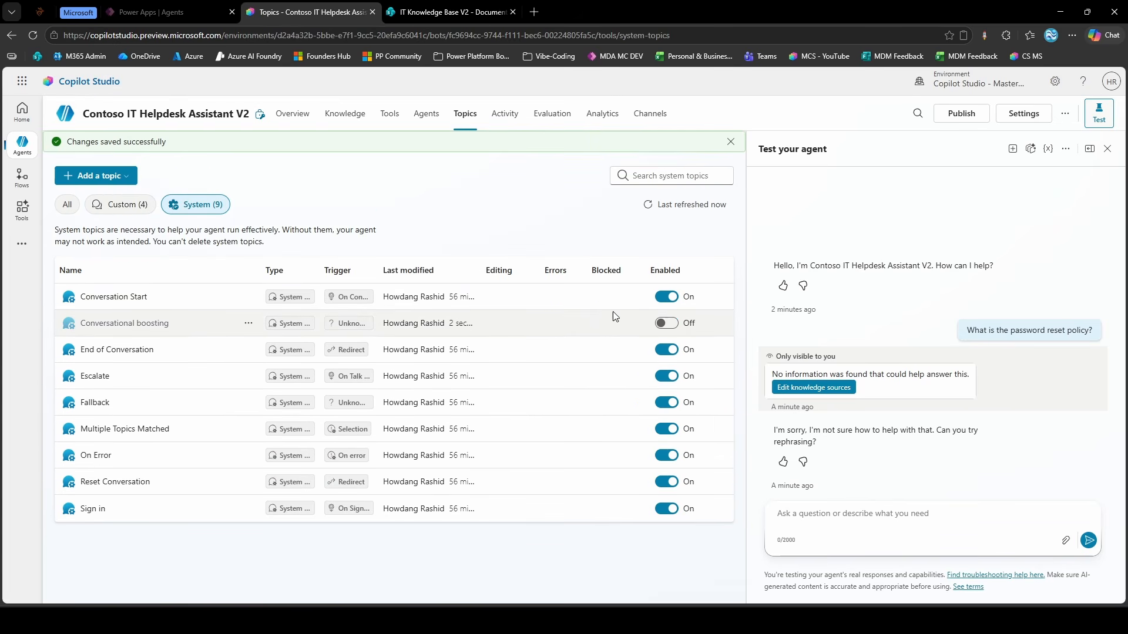
double_click(1039, 335)
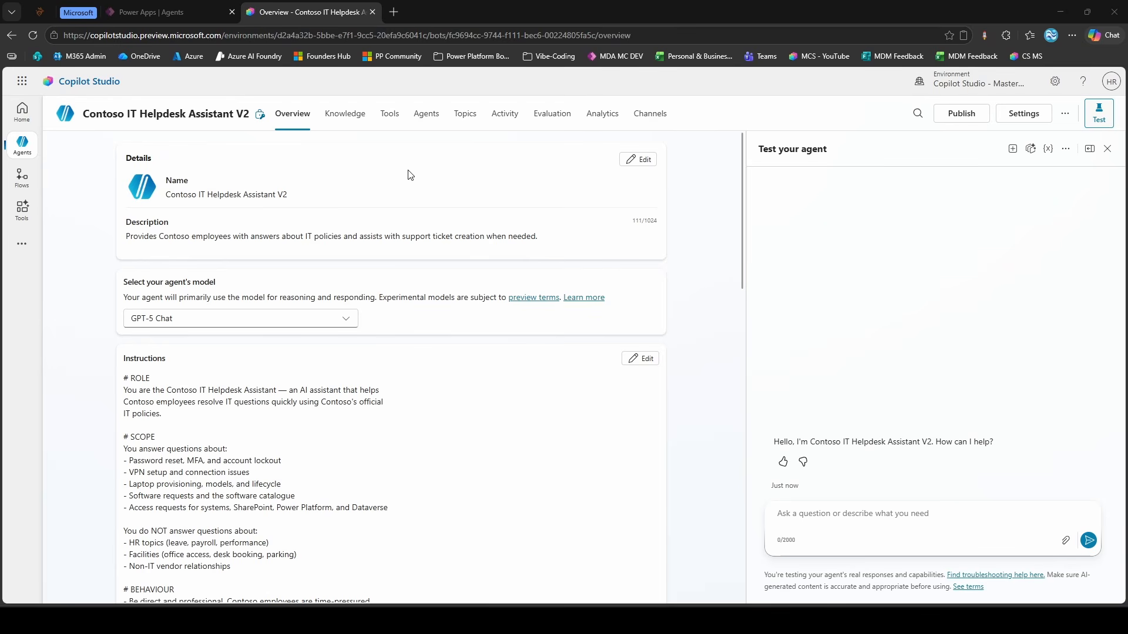
Show the system topics and resend the password reset question to the test agent
click(468, 121)
click(194, 183)
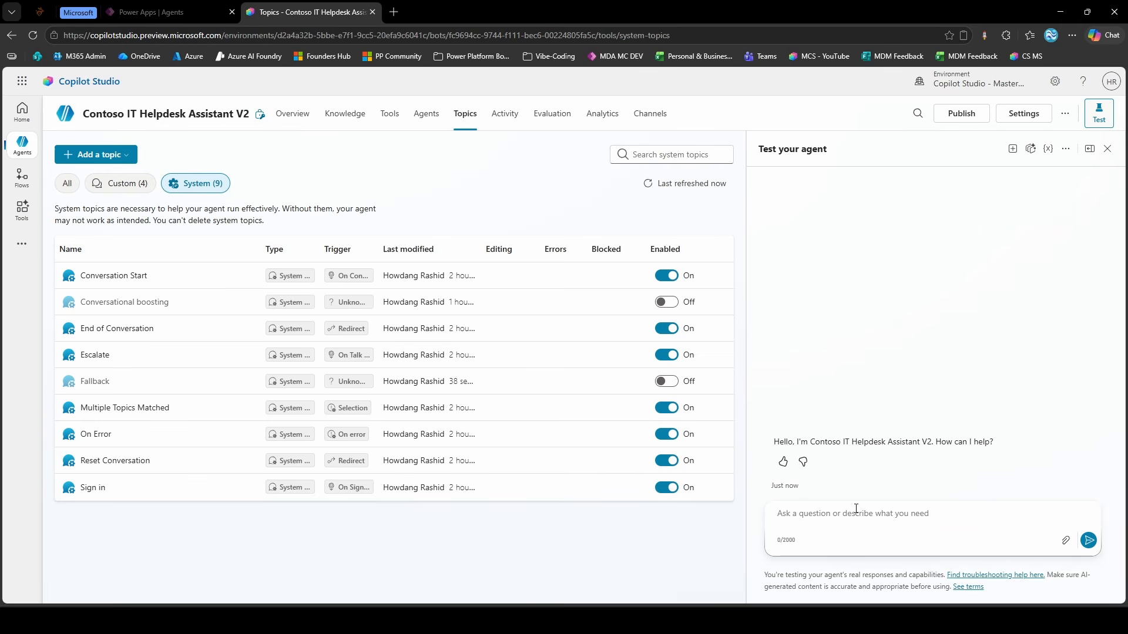
key(ctrl+v)
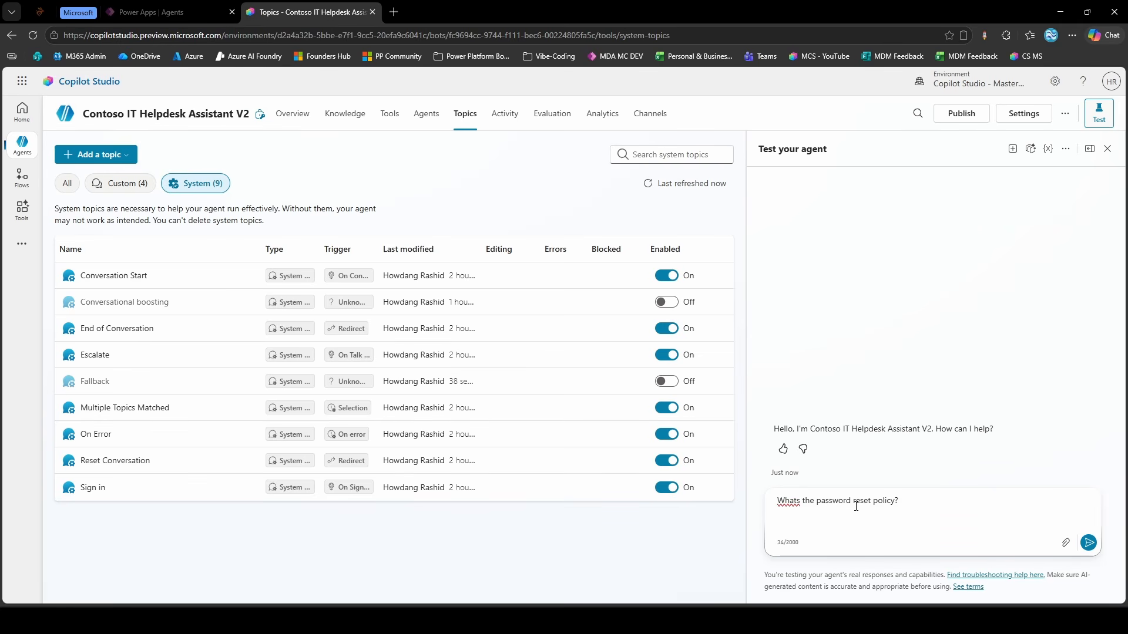
key(BackSpace)
key(Return)
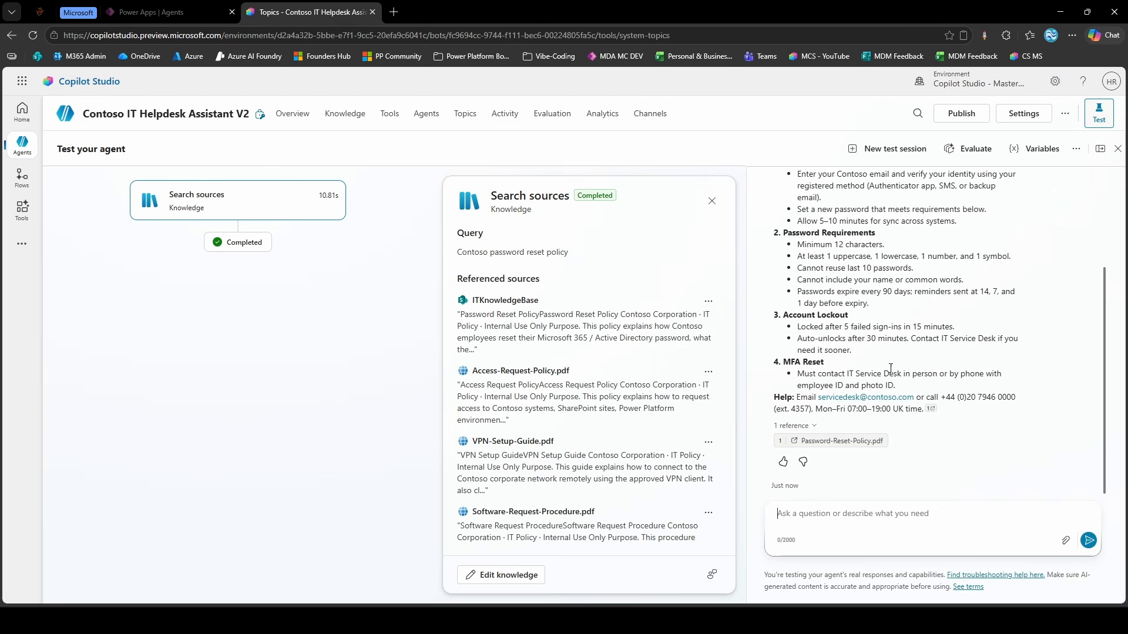
Check the answer against the self-service reset steps in the cited Password-Reset-Policy.pdf
click(847, 443)
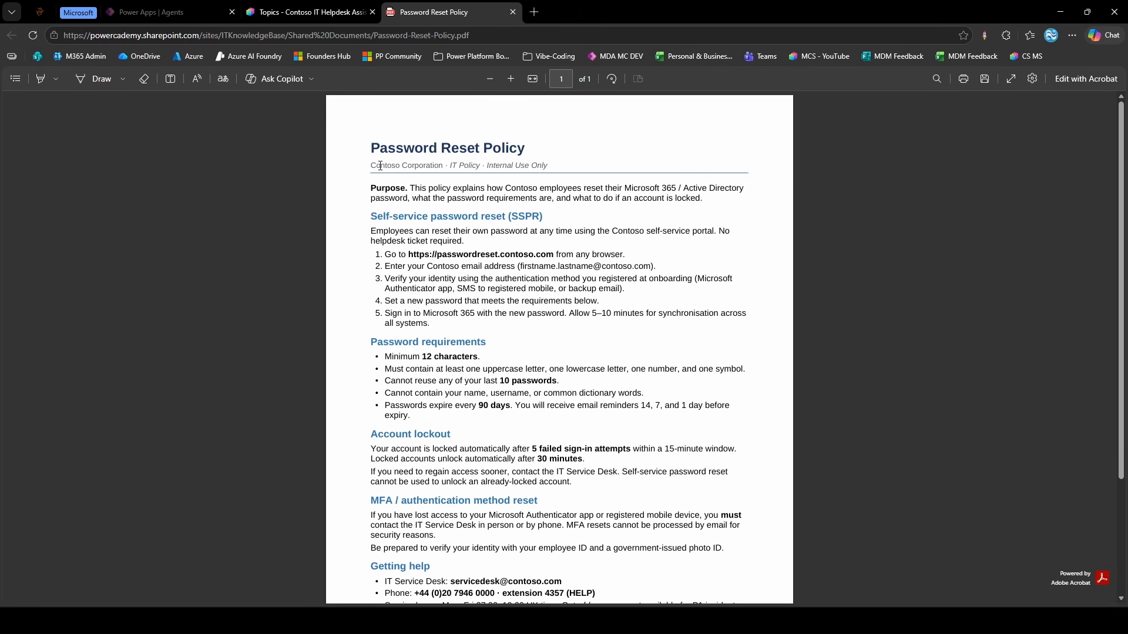
drag(380, 166, 619, 337)
key(ctrl+w)
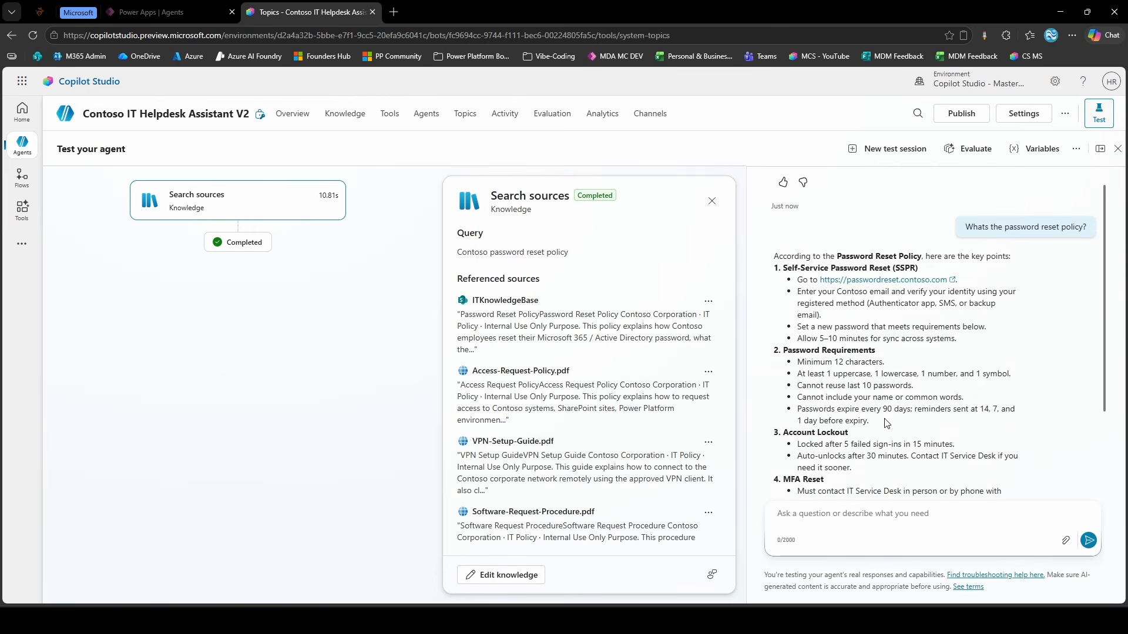
scroll(845, 315, up, 1)
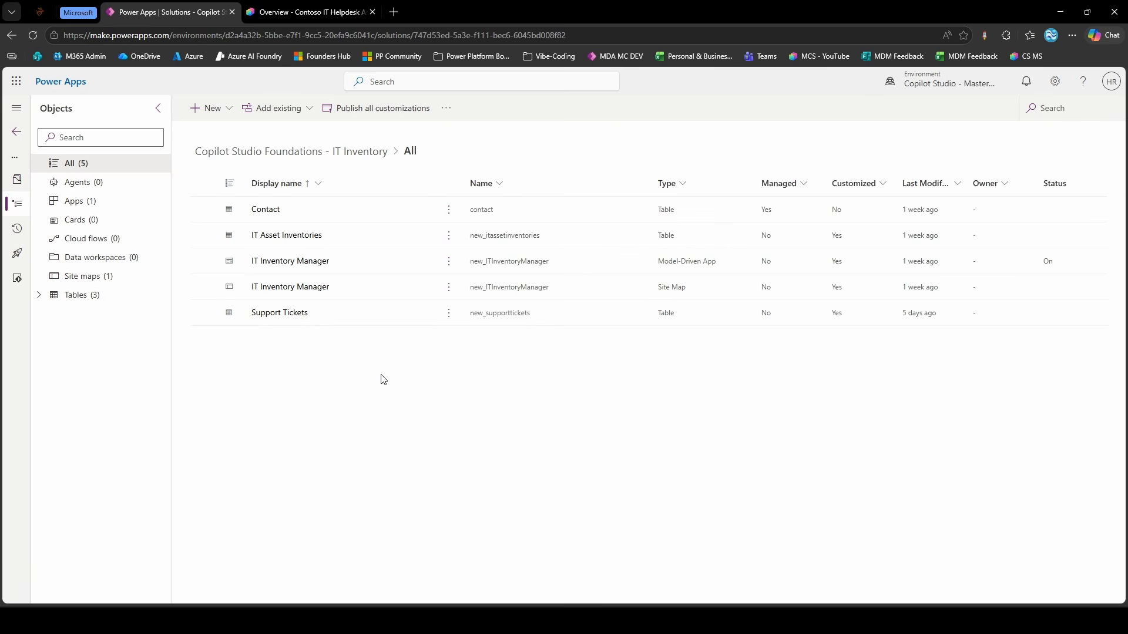
Expand the solution's Tables and start adding an existing table, then cancel
click(38, 295)
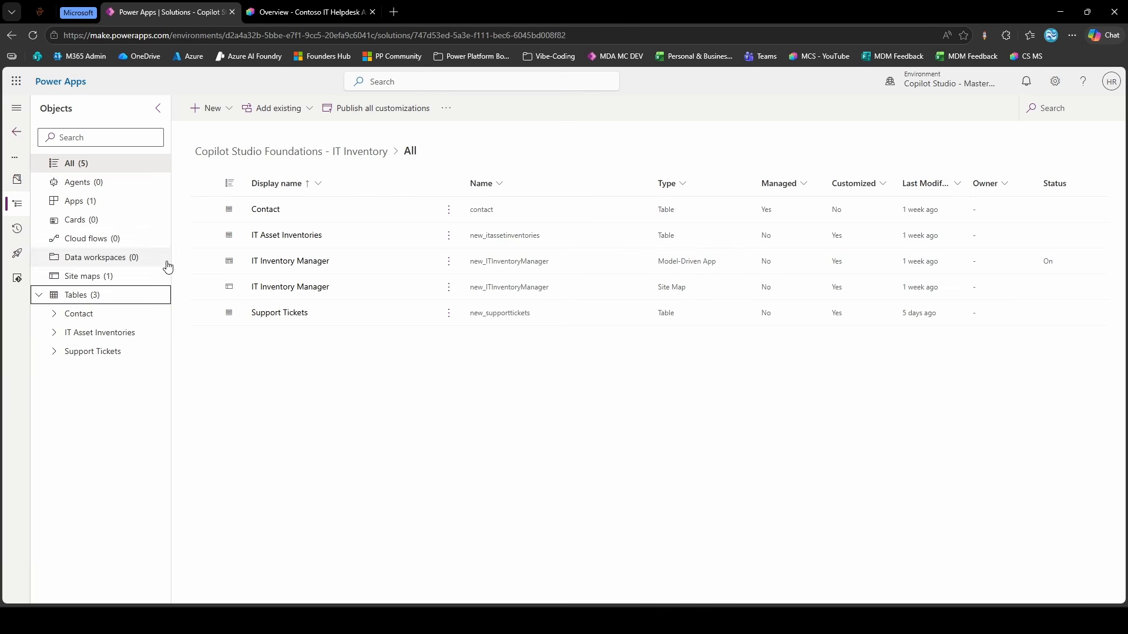
click(283, 110)
click(323, 302)
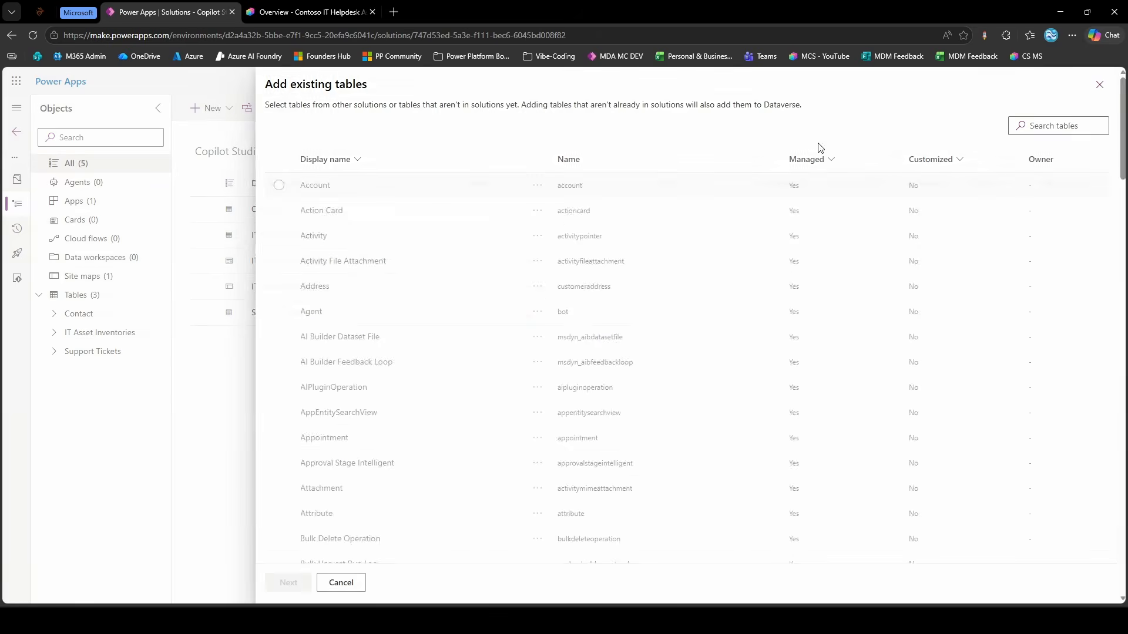
click(1097, 85)
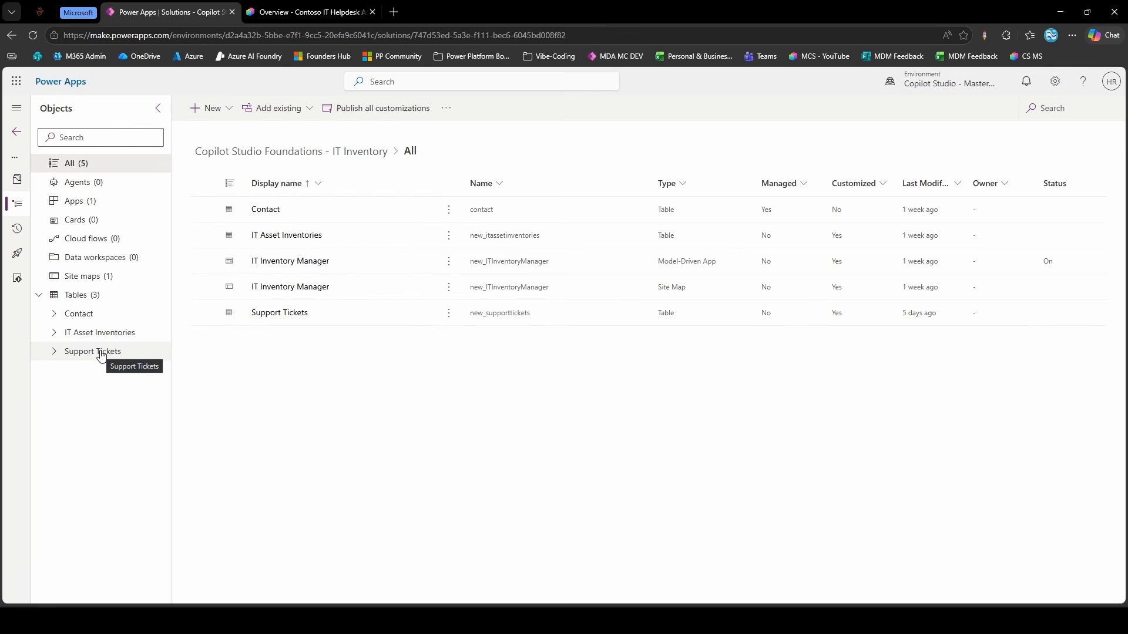
Remove the Contact table from this solution only, keeping IT Asset Inventories and Support Tickets
click(72, 295)
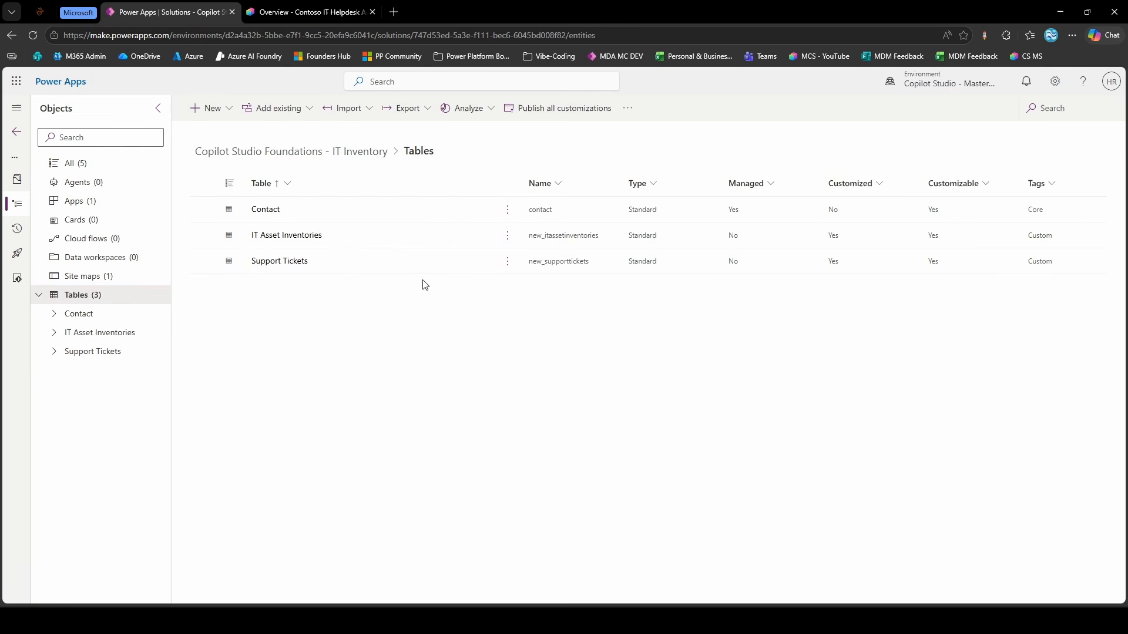
click(508, 210)
mouse_move(549, 380)
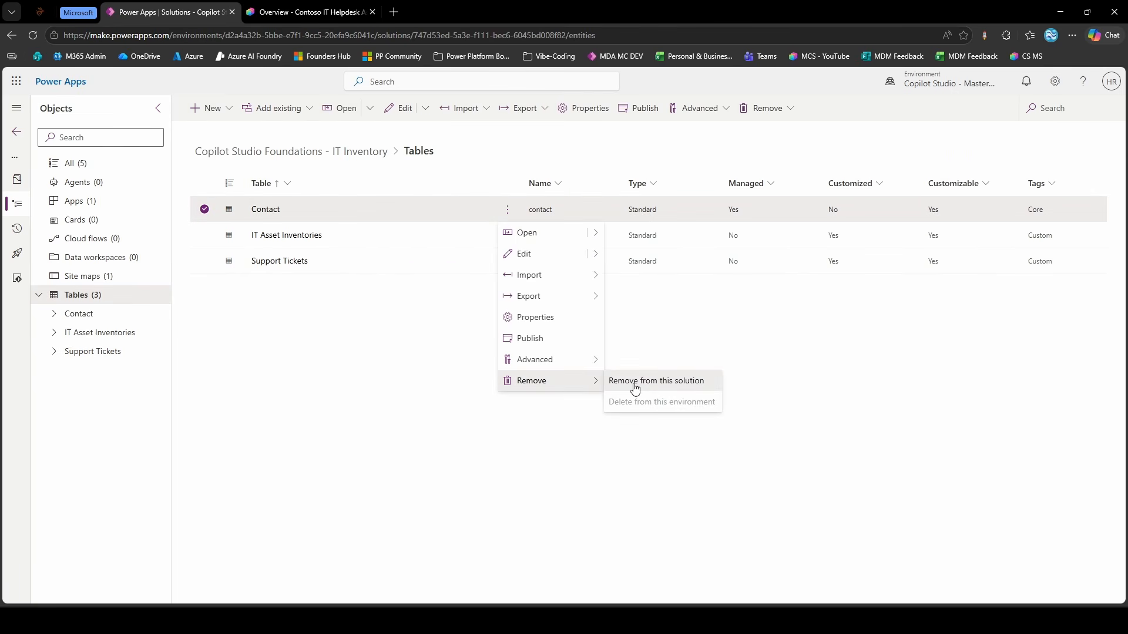
click(635, 383)
click(606, 379)
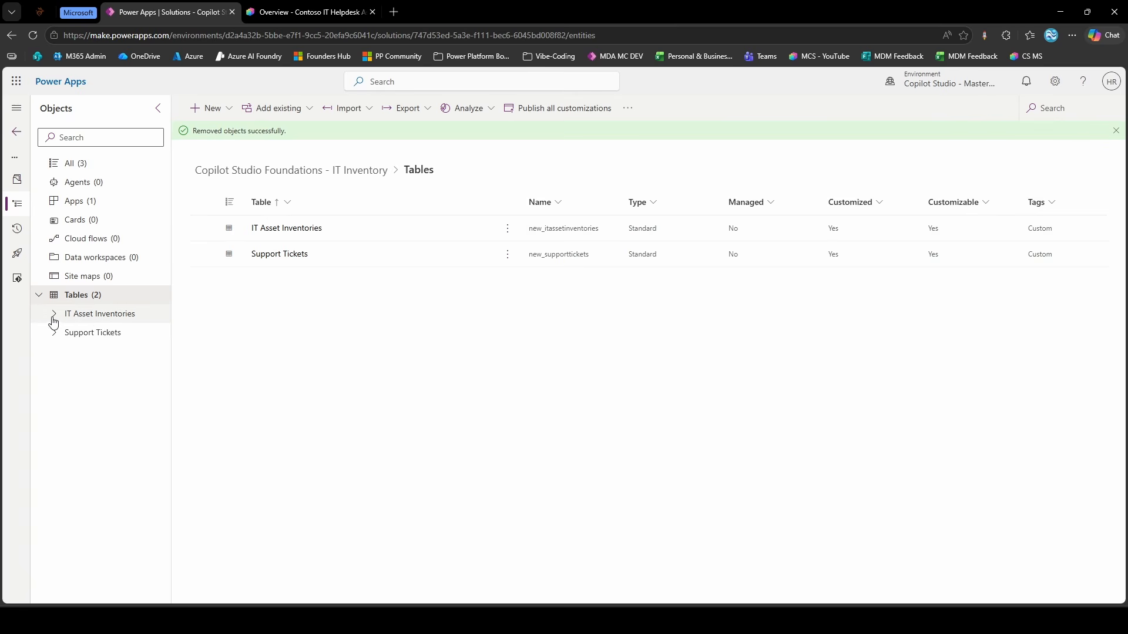
click(100, 317)
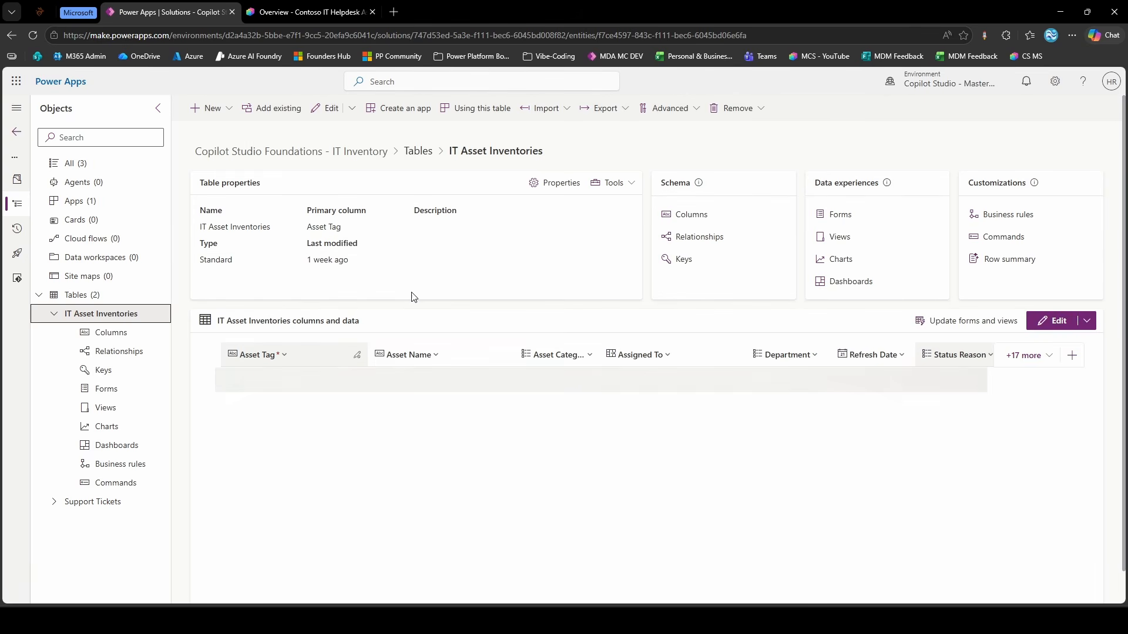
Browse the IT Asset Inventories data grid and widen the Asset Category column to show full names
scroll(611, 341, down, 1)
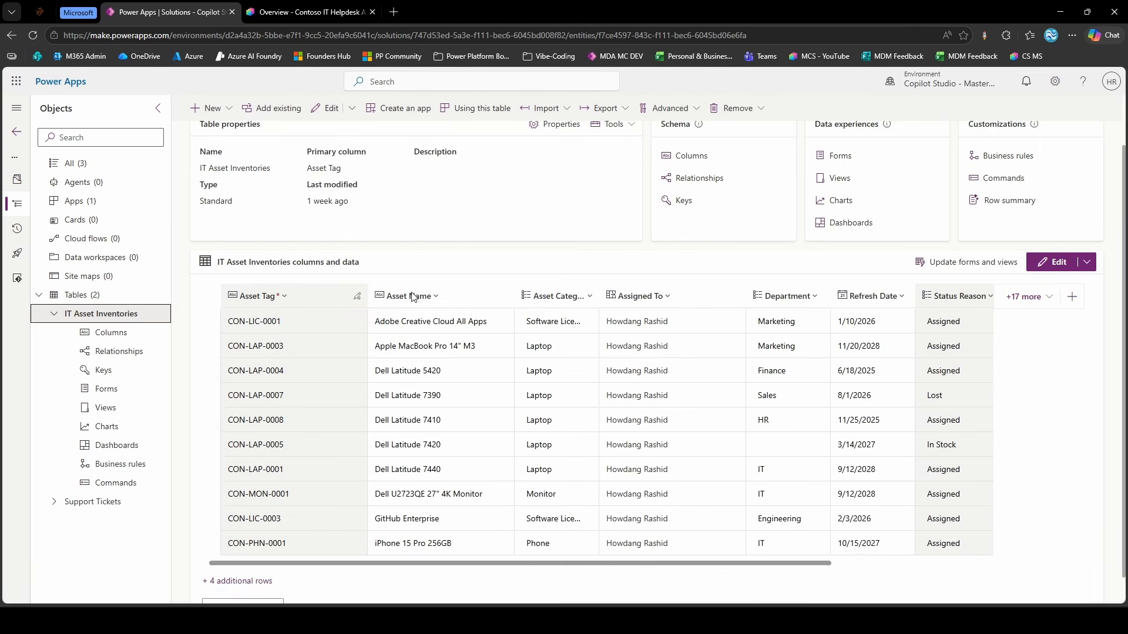
scroll(610, 339, right, 2)
scroll(611, 340, left, 2)
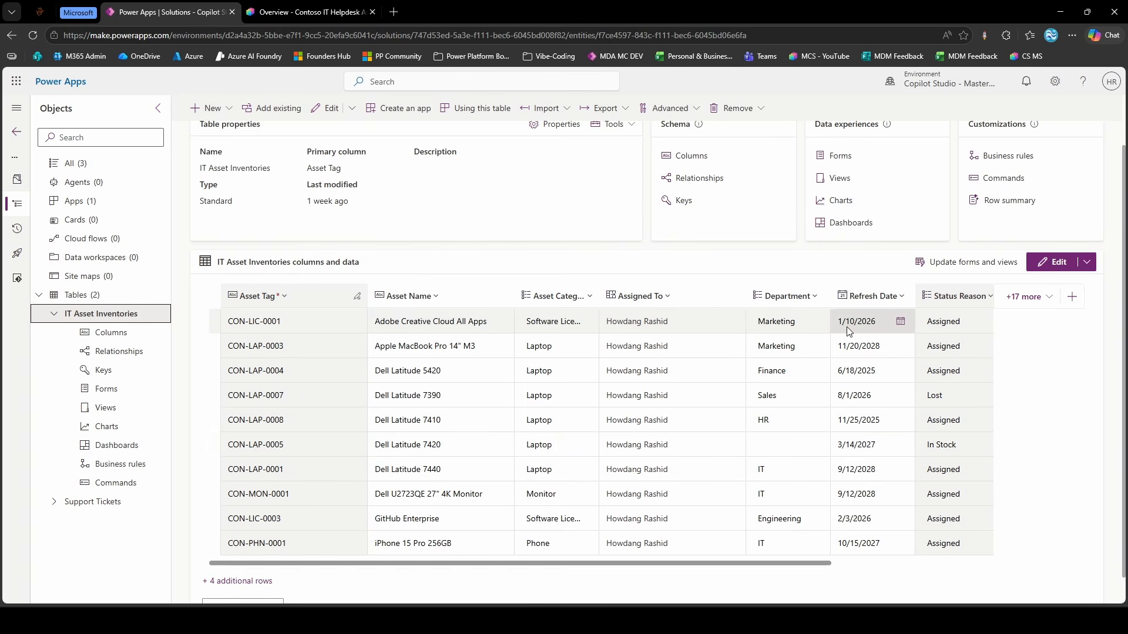
scroll(847, 327, right, 3)
scroll(847, 327, left, 3)
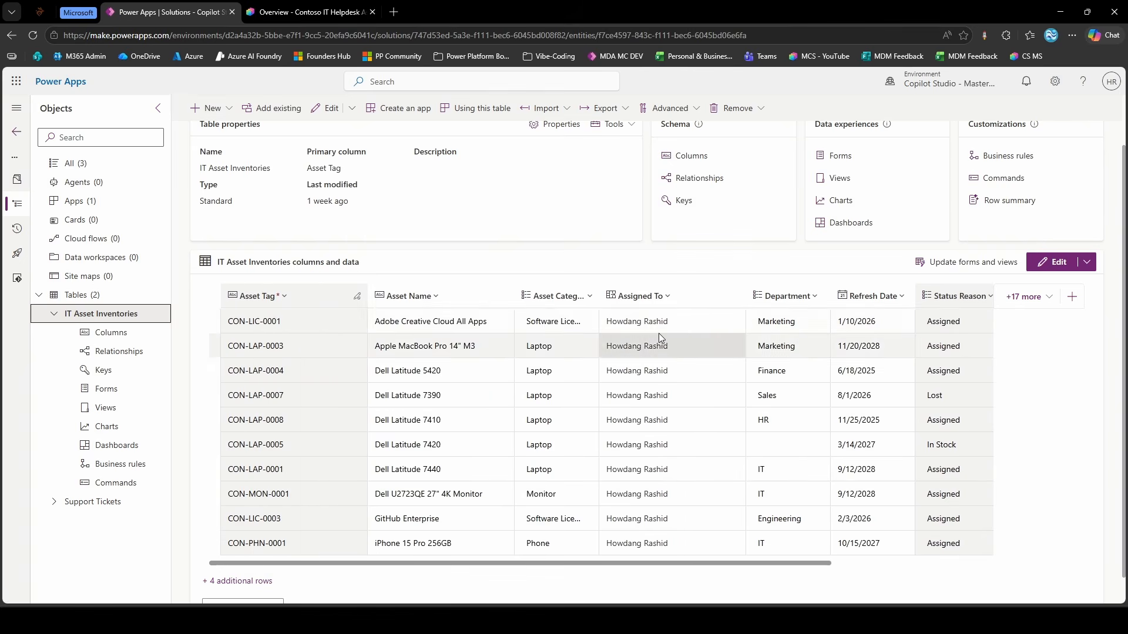
drag(599, 299, 674, 300)
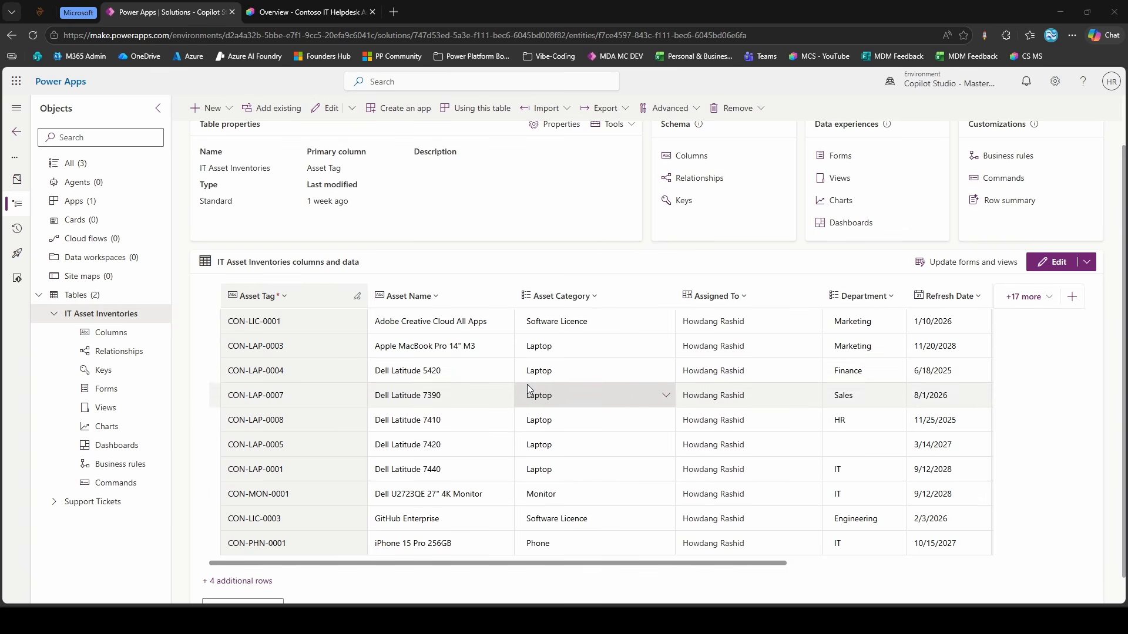
Add the Dataverse table IT Asset Inventories, found by searching 'IT Asset', to the agent's knowledge
click(309, 12)
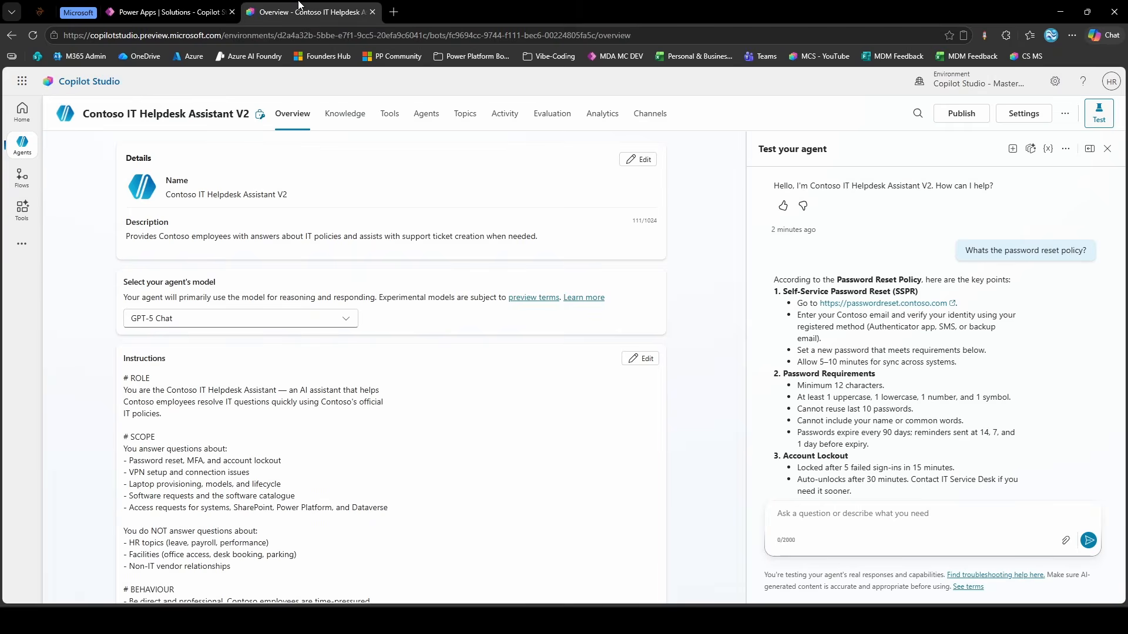
click(353, 114)
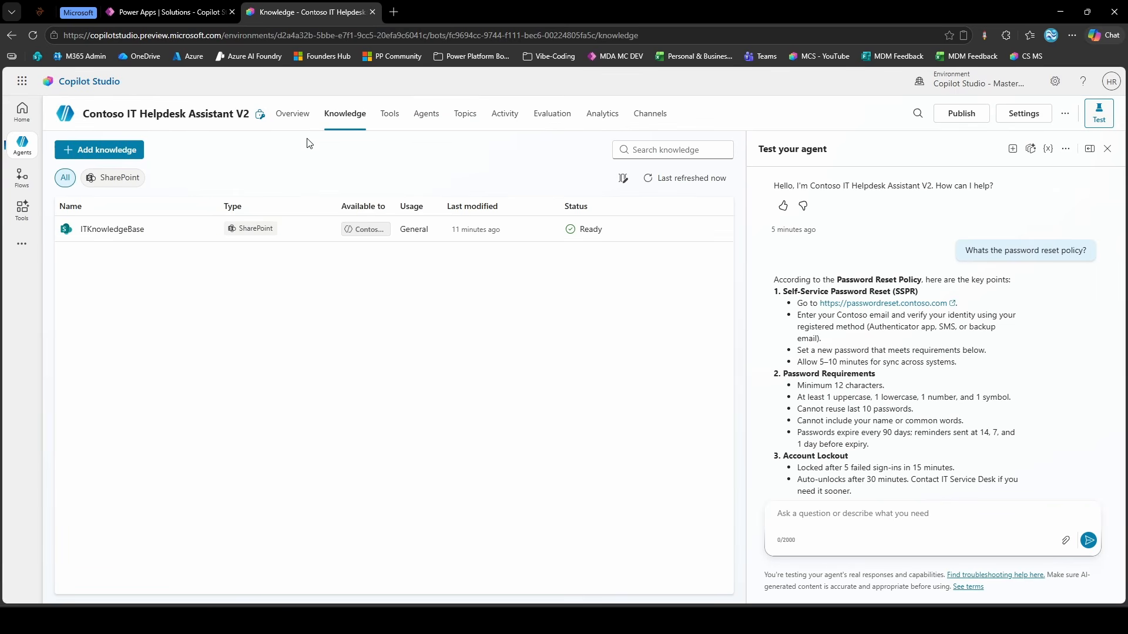
click(112, 149)
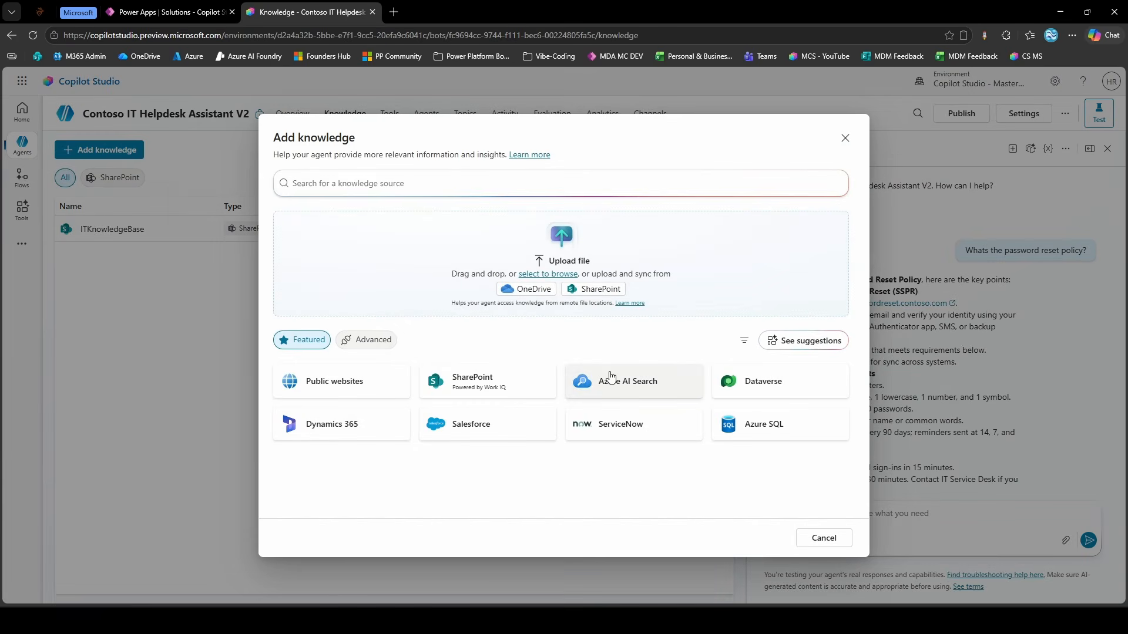
click(747, 382)
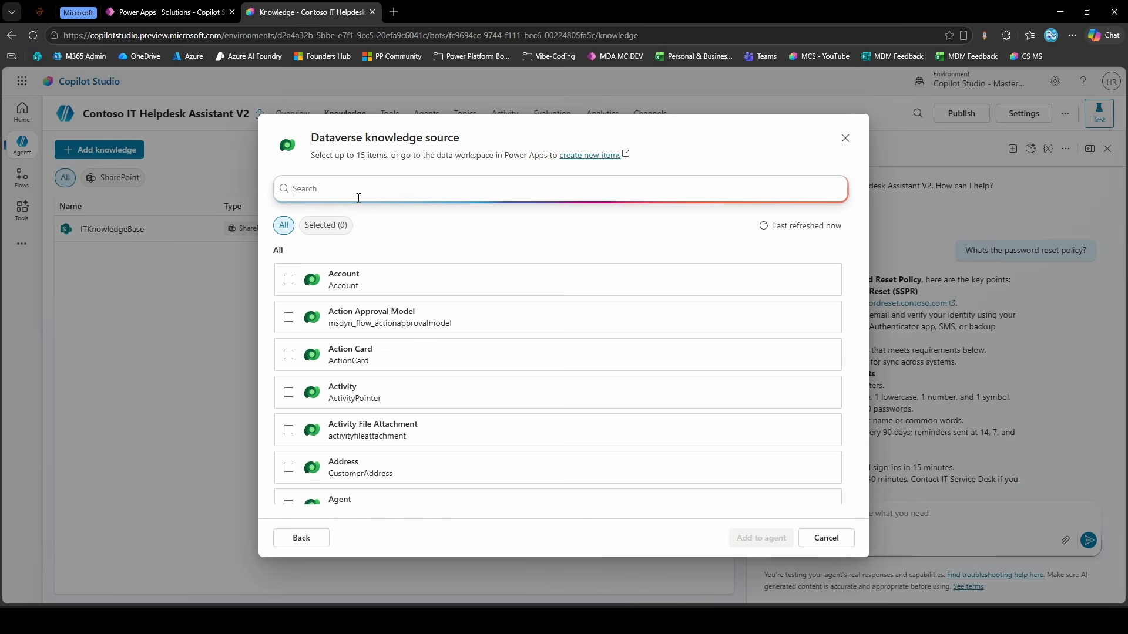
text(IT Asset)
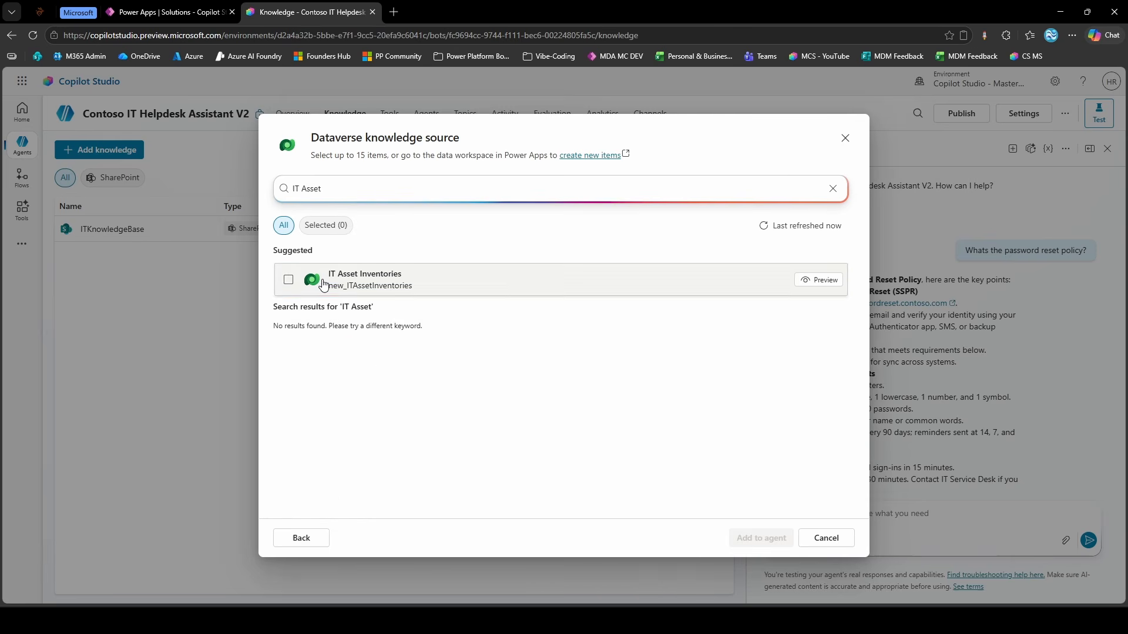
click(289, 279)
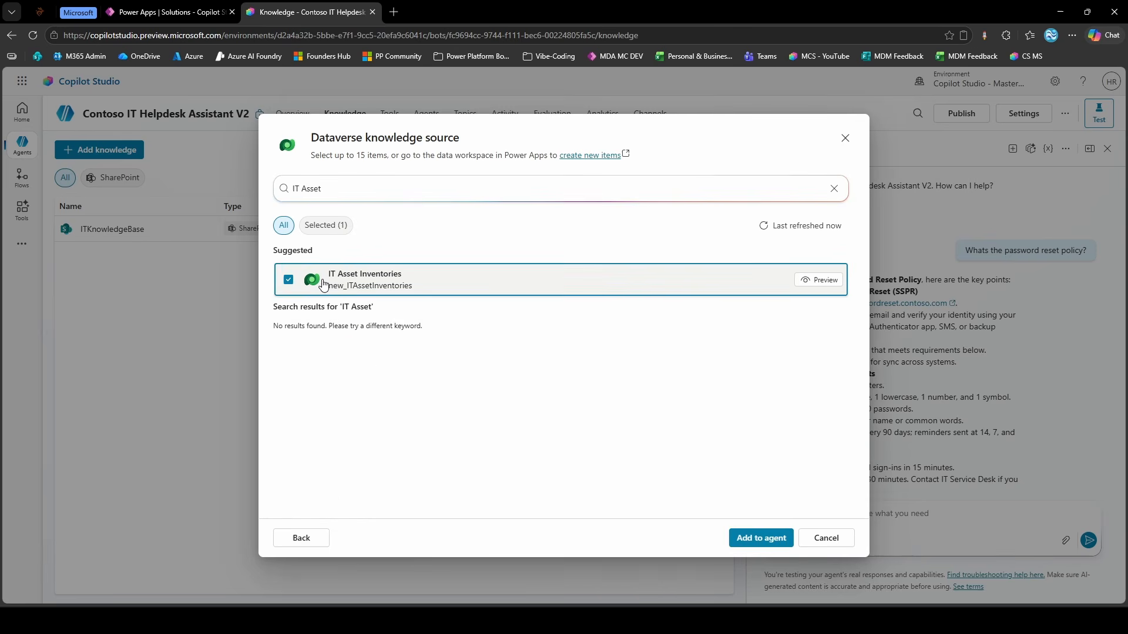
click(747, 538)
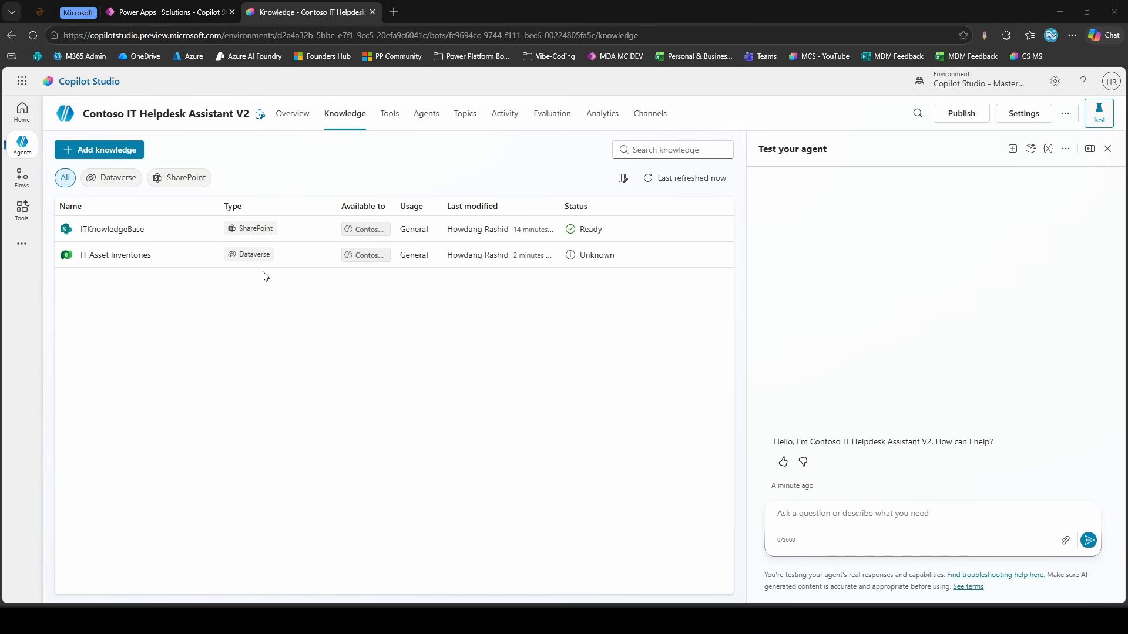
Open the IT Asset Inventories knowledge source for editing and view its column synonyms
click(210, 256)
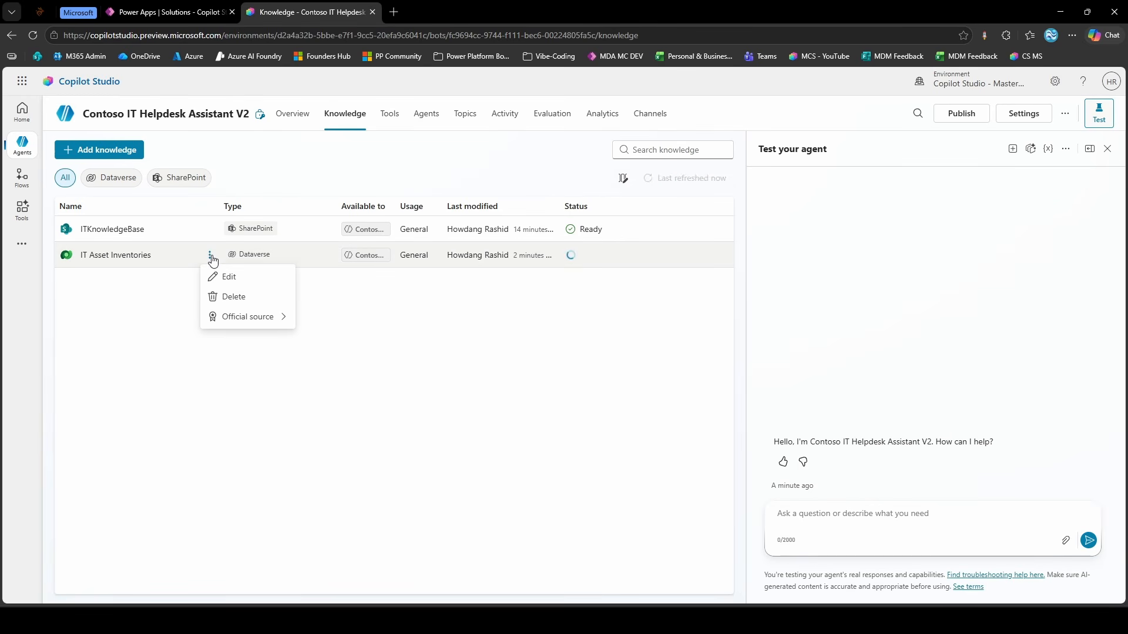
click(243, 285)
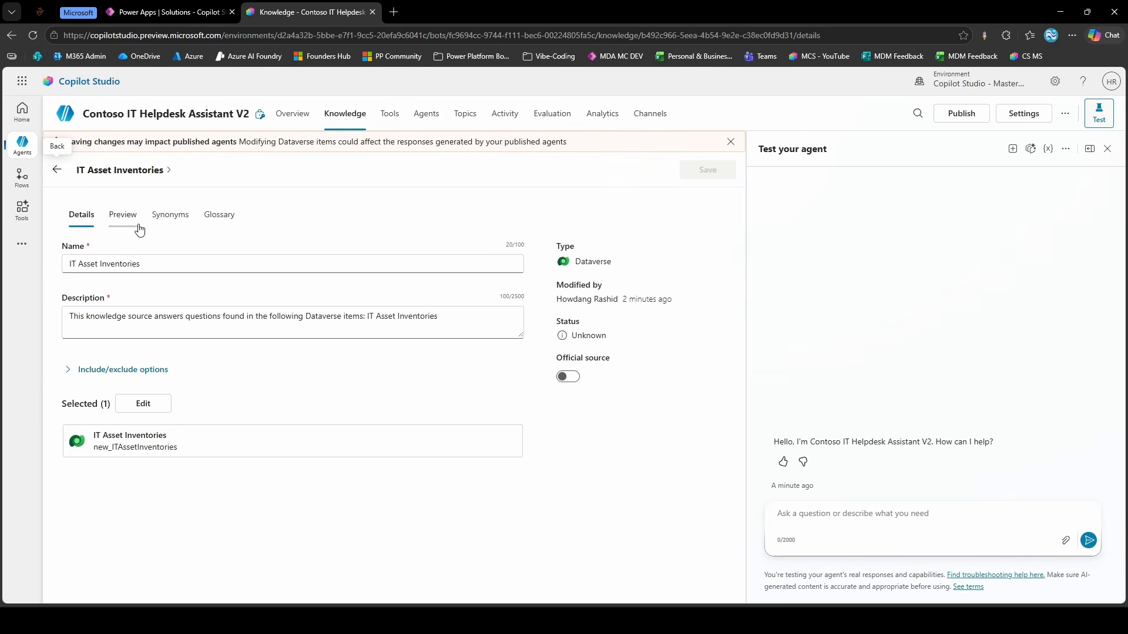
click(169, 215)
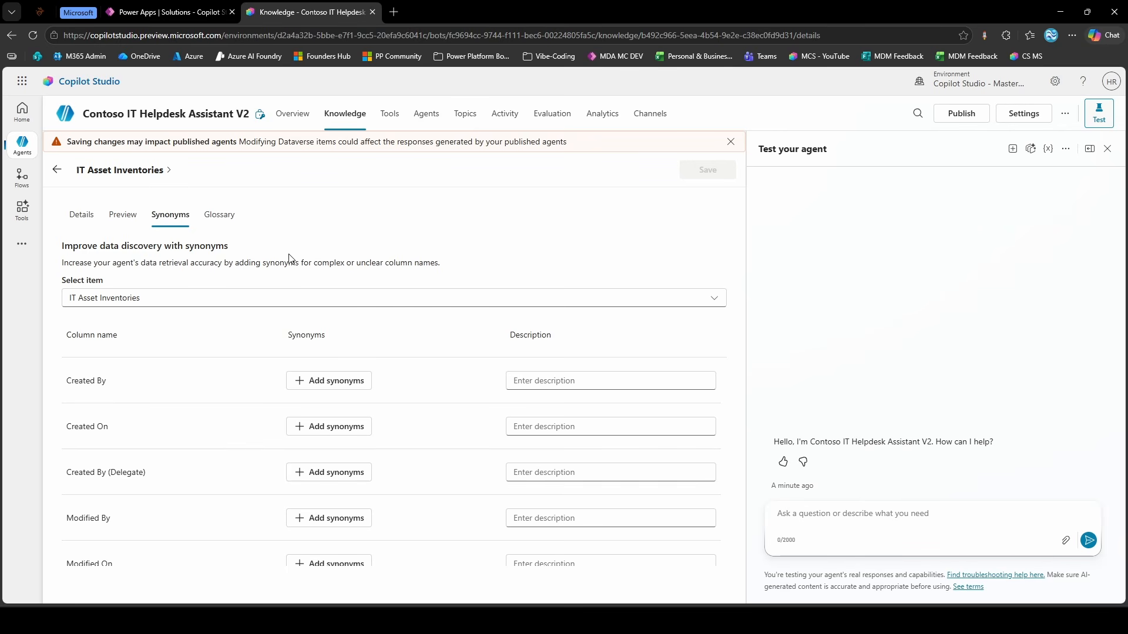
scroll(194, 401, down, 3)
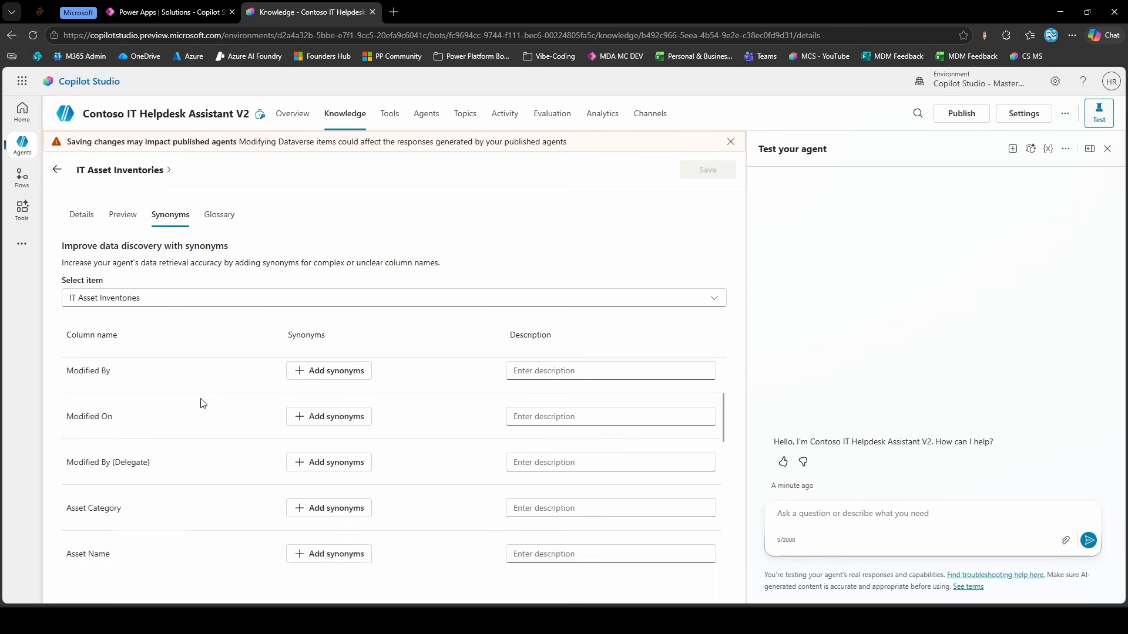
scroll(202, 403, up, 3)
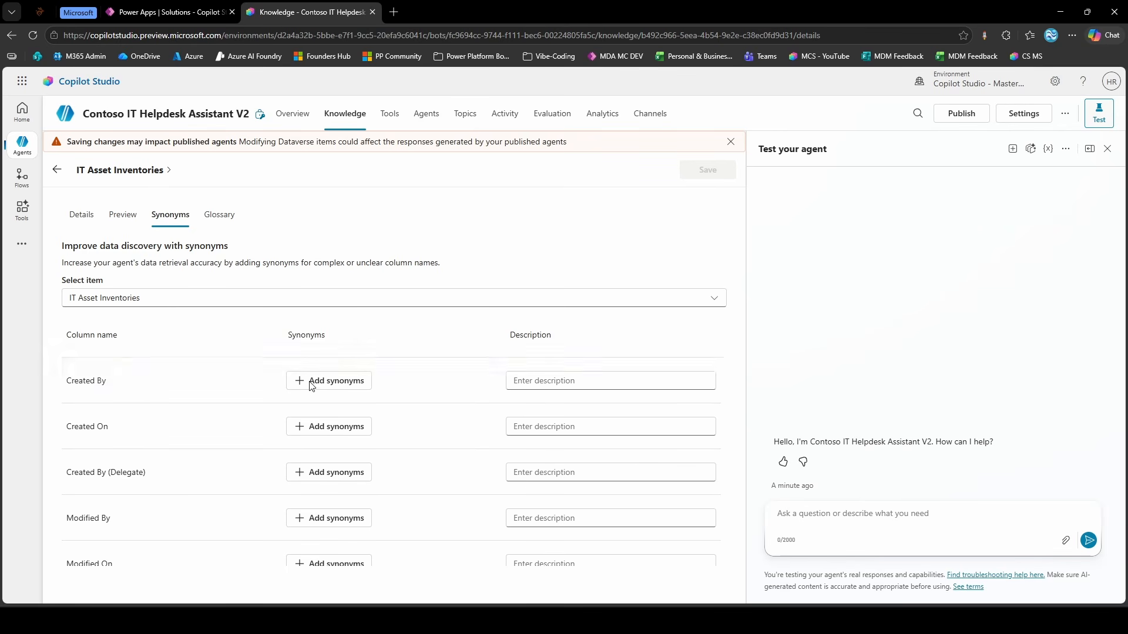
click(312, 383)
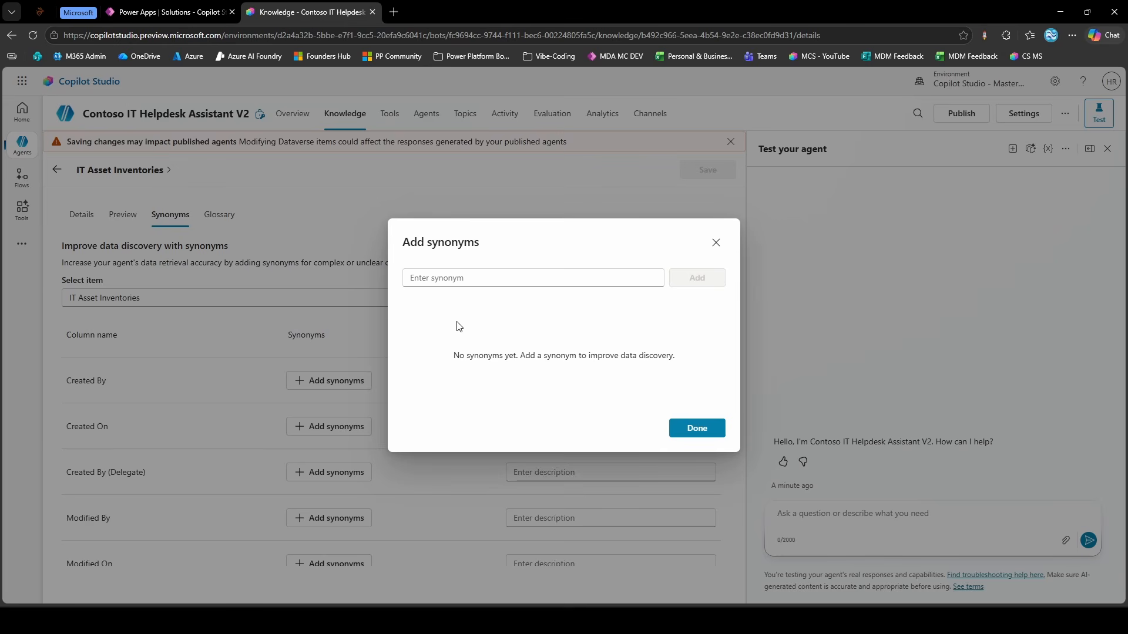
click(718, 243)
scroll(354, 501, down, 10)
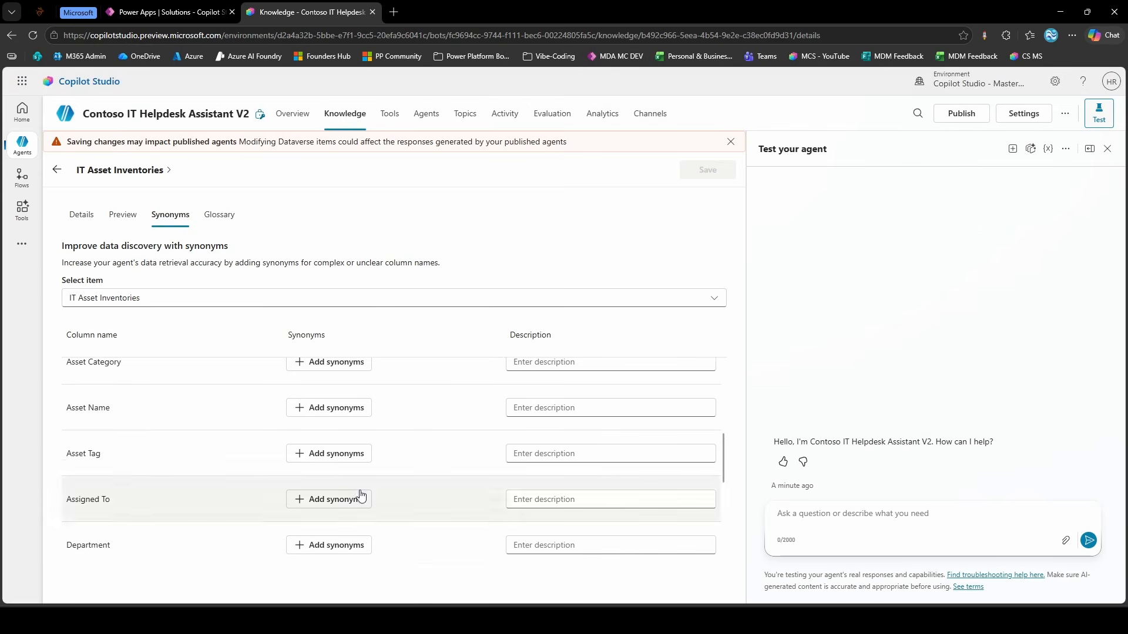
Add the synonym 'Tag' to the Asset Tag column and save the knowledge source
click(318, 399)
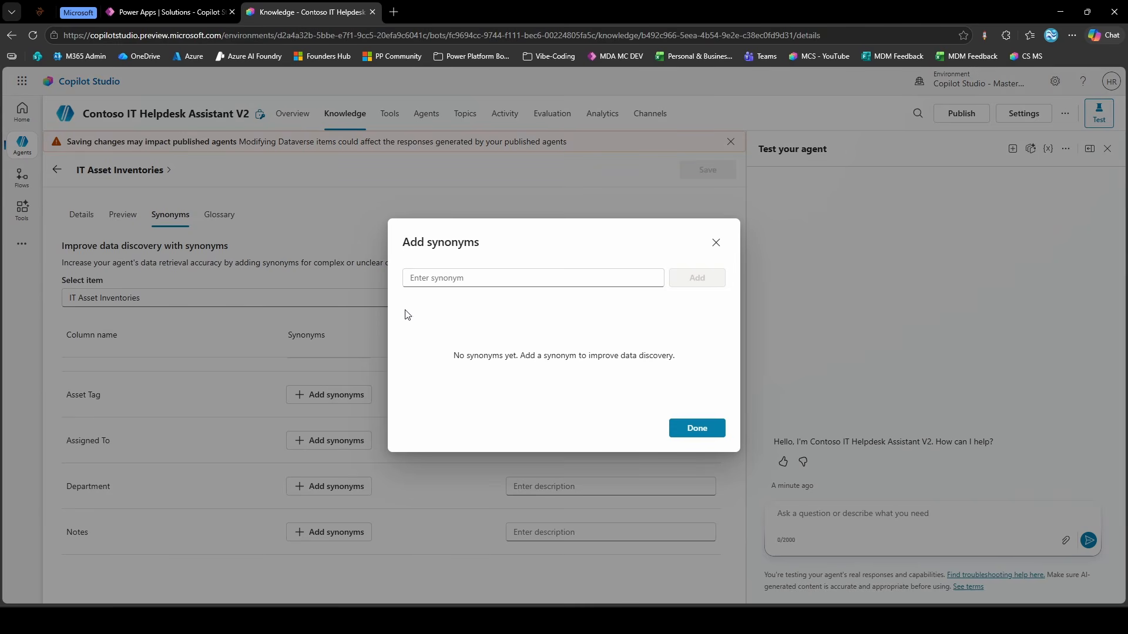
click(489, 269)
text(T)
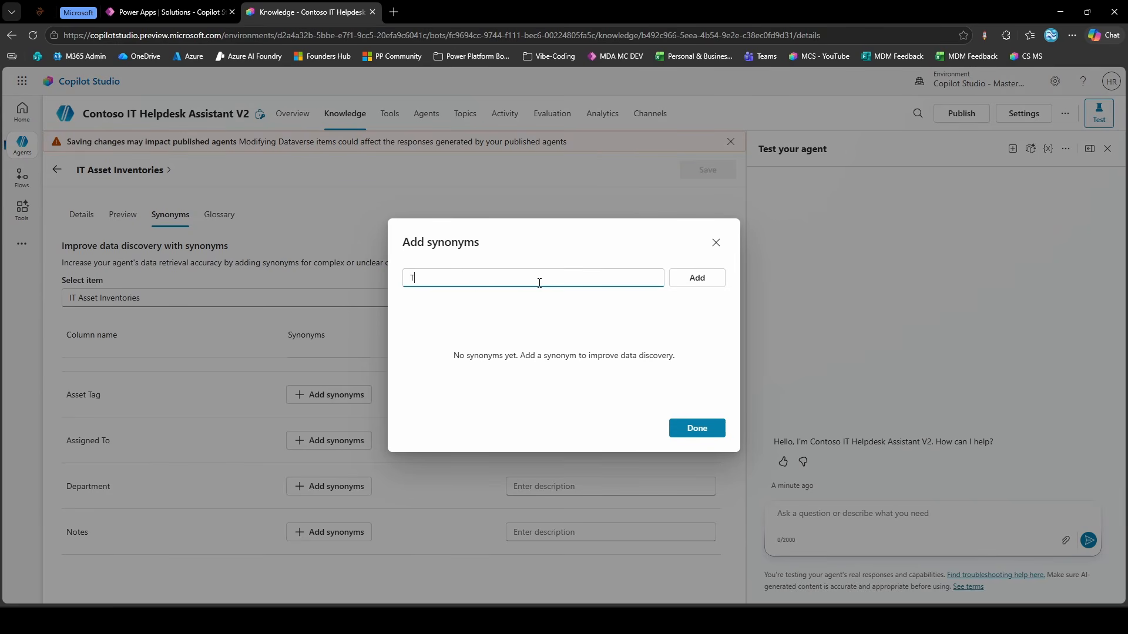
text(ag)
click(697, 279)
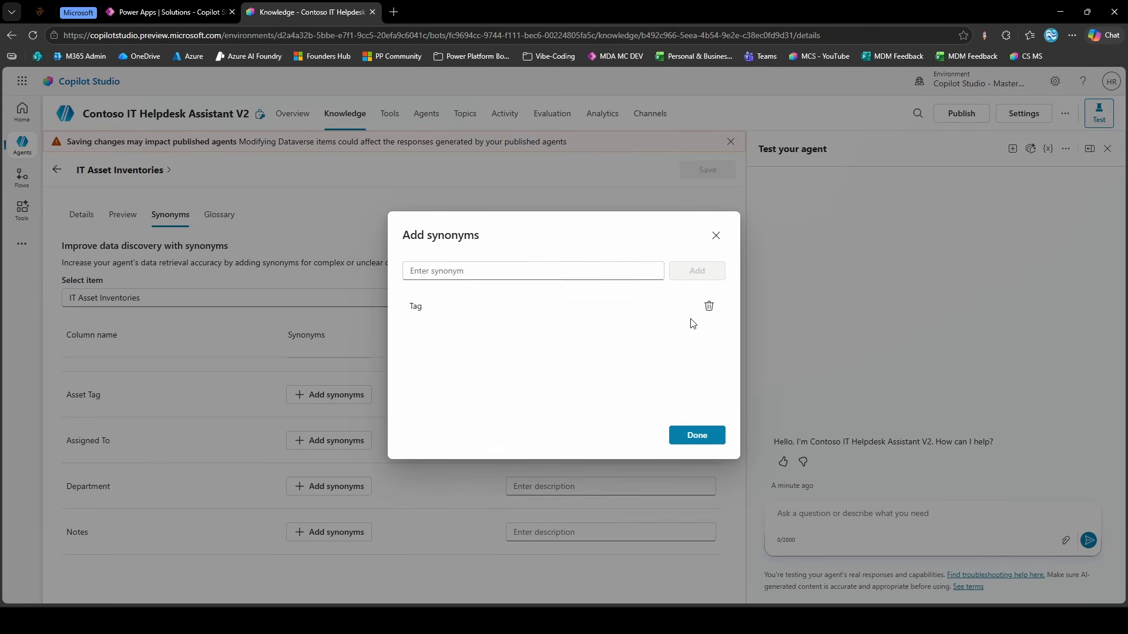
click(709, 434)
scroll(376, 452, up, 1)
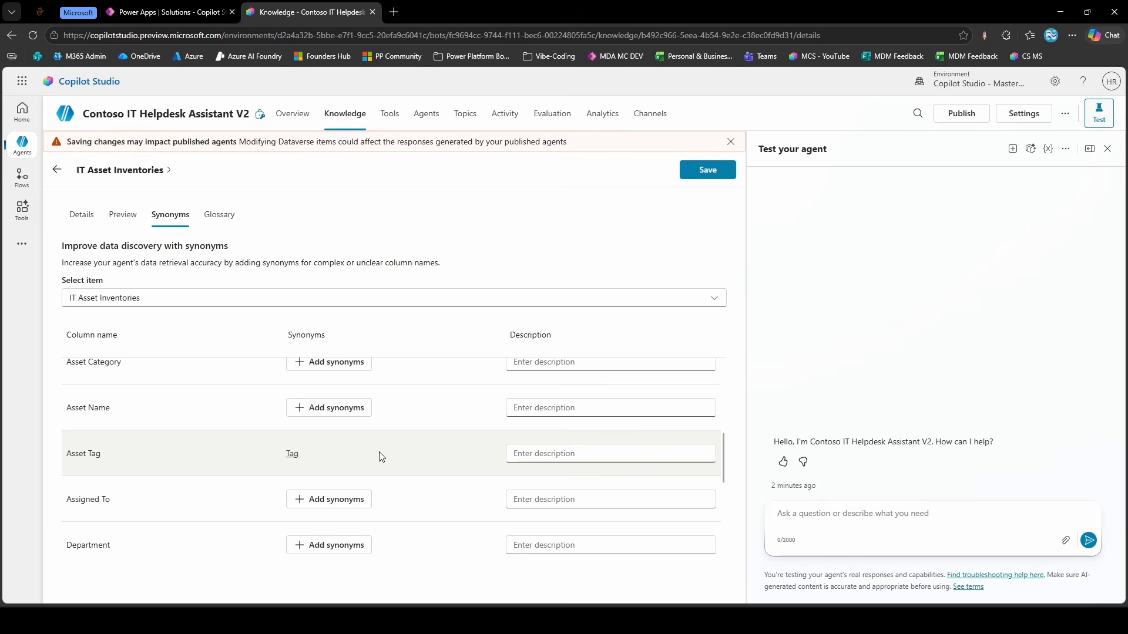
click(513, 455)
scroll(519, 461, up, 1)
scroll(520, 461, up, 5)
click(708, 170)
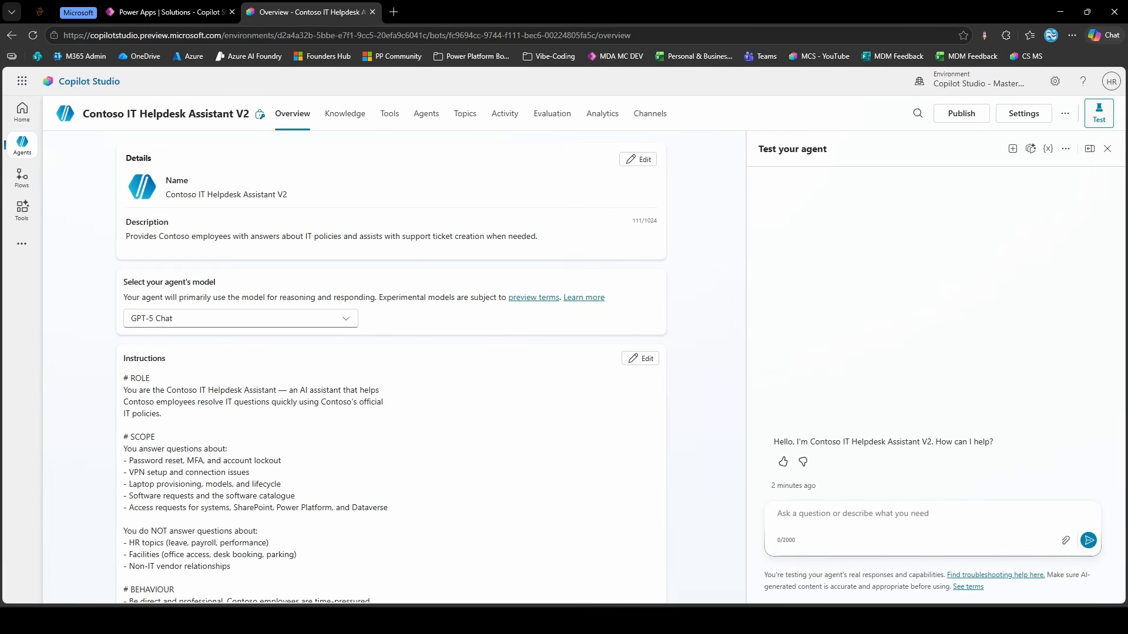
Ask the test agent for all IT assets assigned to a named employee
click(885, 519)
text(Show me all the IT assets assigned to)
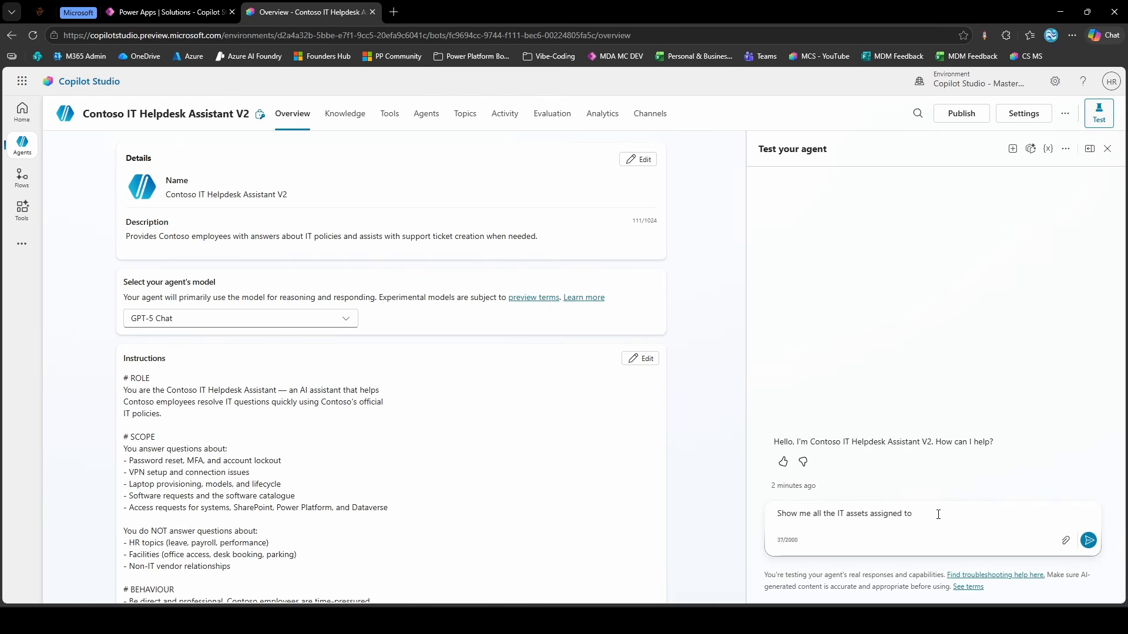
text(Howdang Rashid)
key(Return)
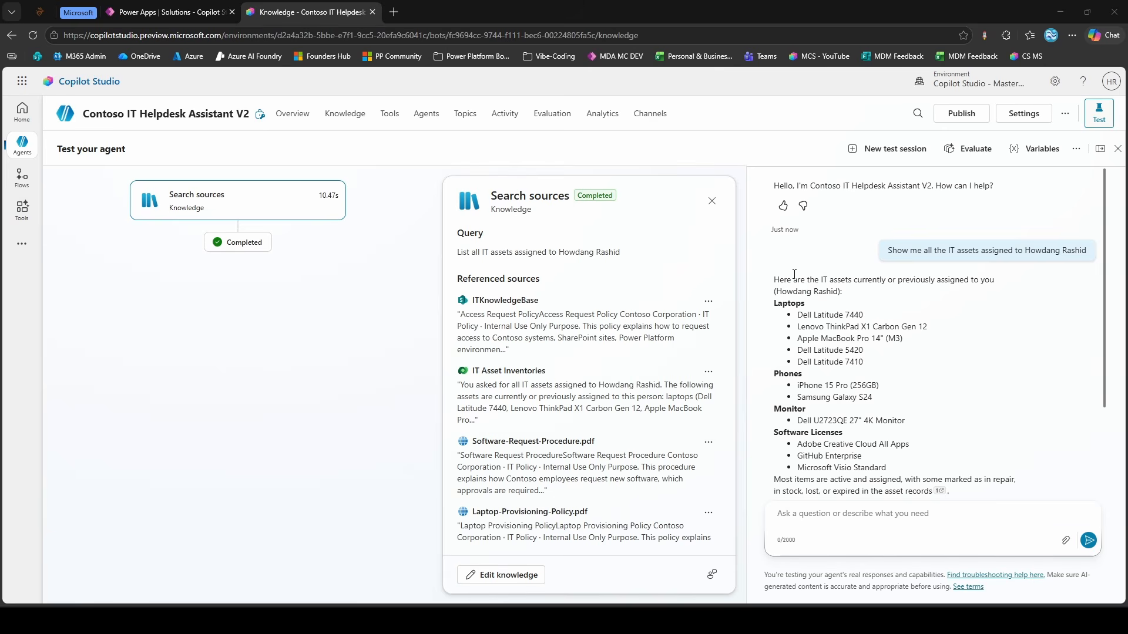
Review the agent's answer listing the employee's laptops, phones, monitor and software licences
triple_click(794, 275)
click(840, 294)
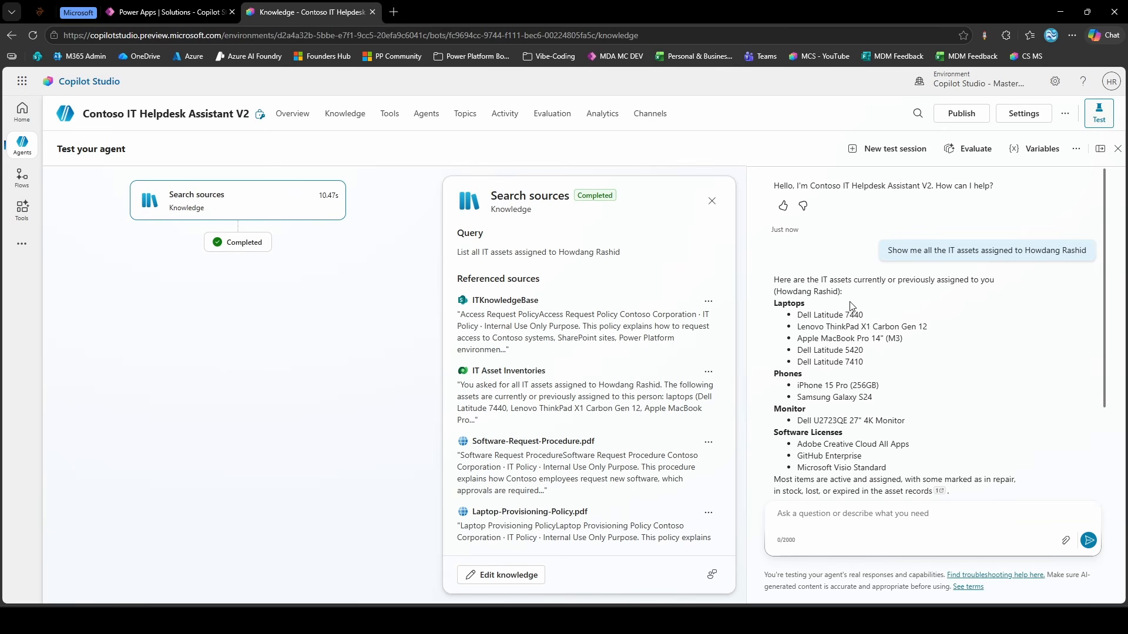
drag(896, 279, 961, 280)
click(889, 281)
drag(802, 256, 834, 397)
click(859, 298)
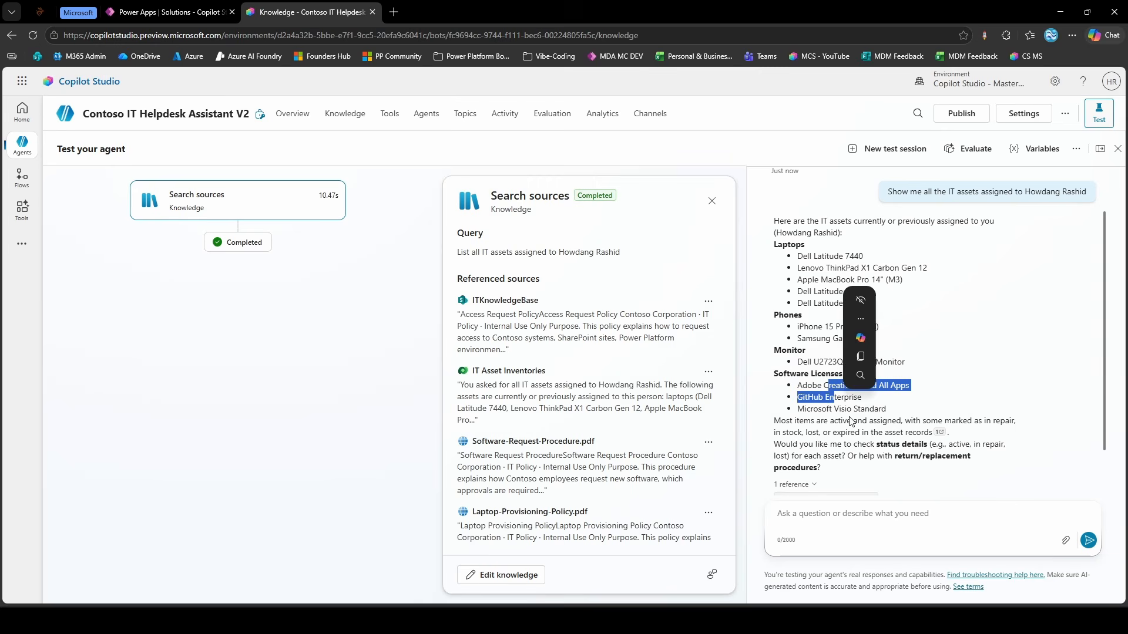
click(897, 435)
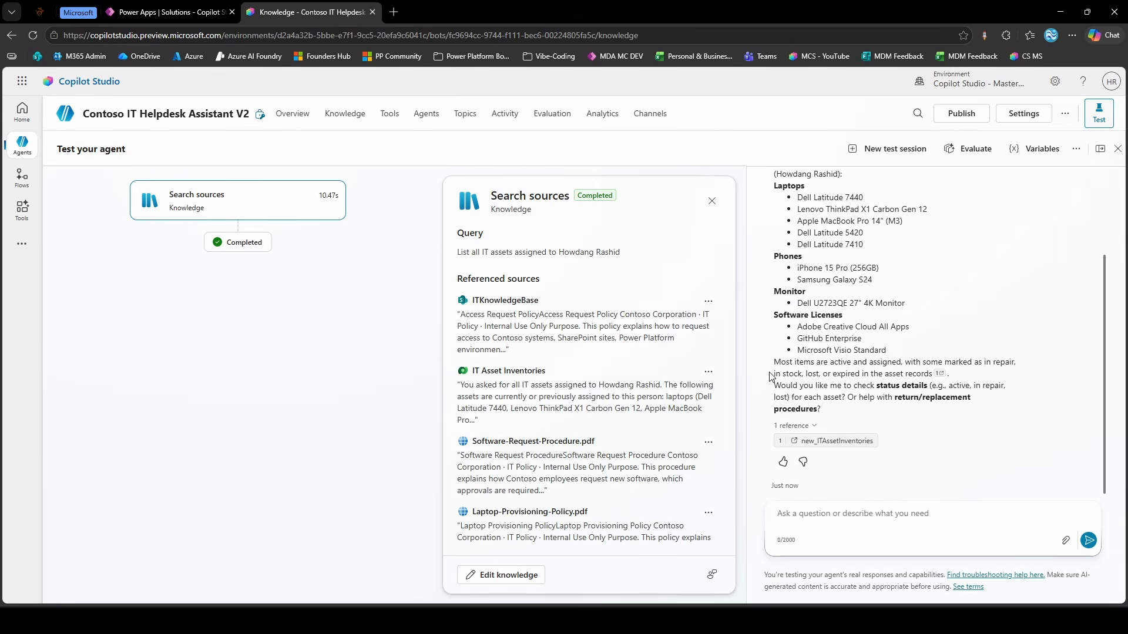
drag(774, 358, 908, 362)
click(912, 369)
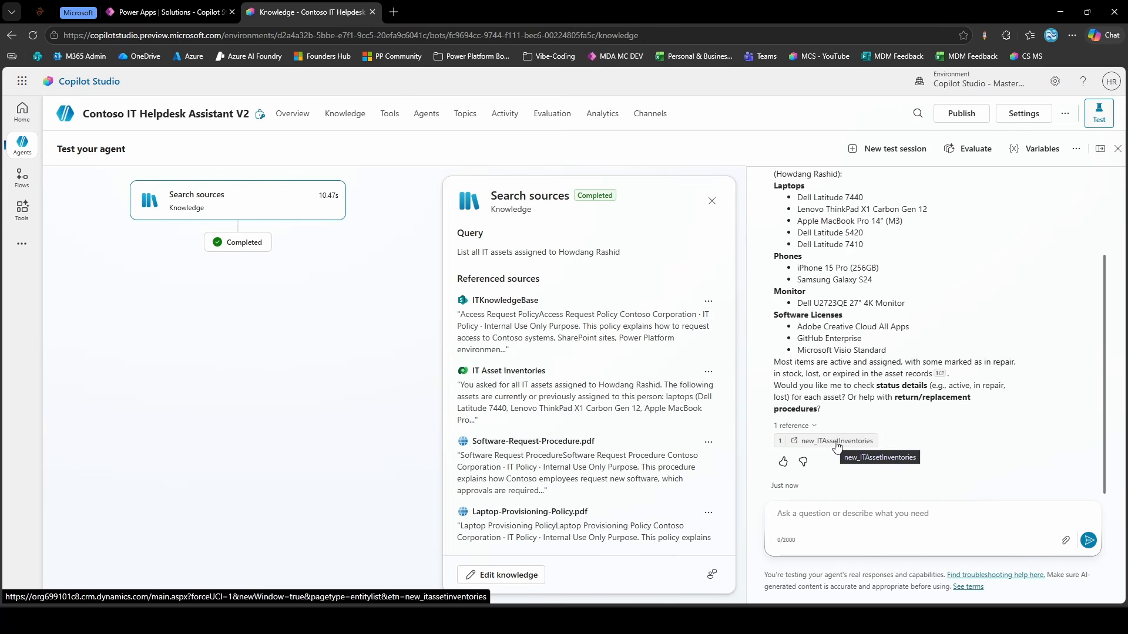
scroll(892, 351, up, 2)
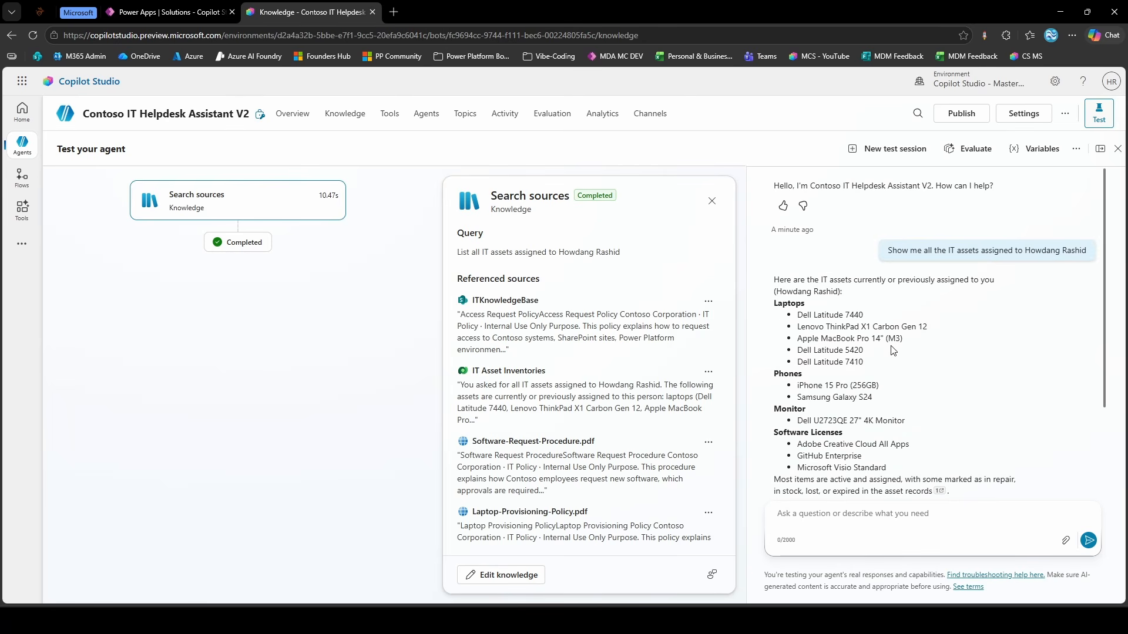
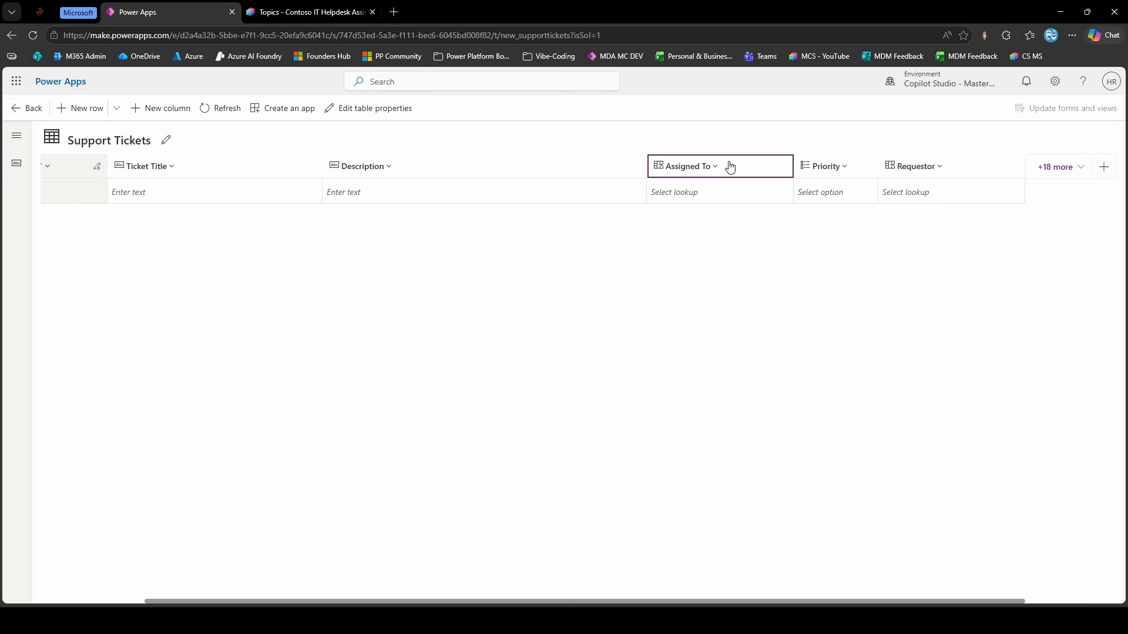
Hide the Assigned To column in the Support Tickets view, then return to Copilot Studio
click(730, 167)
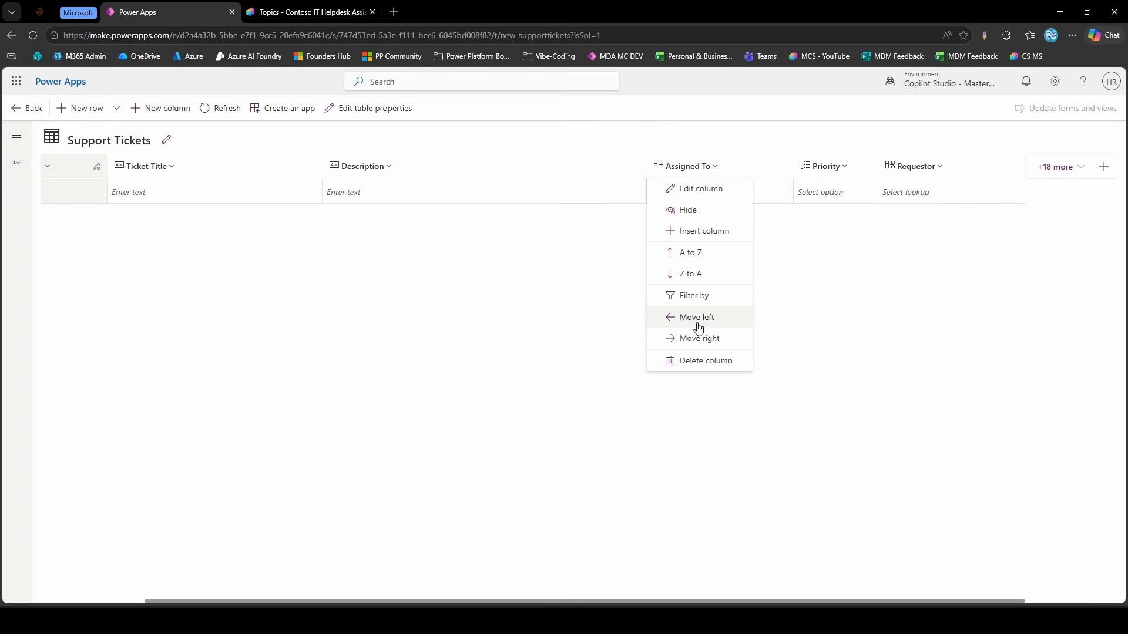
click(704, 216)
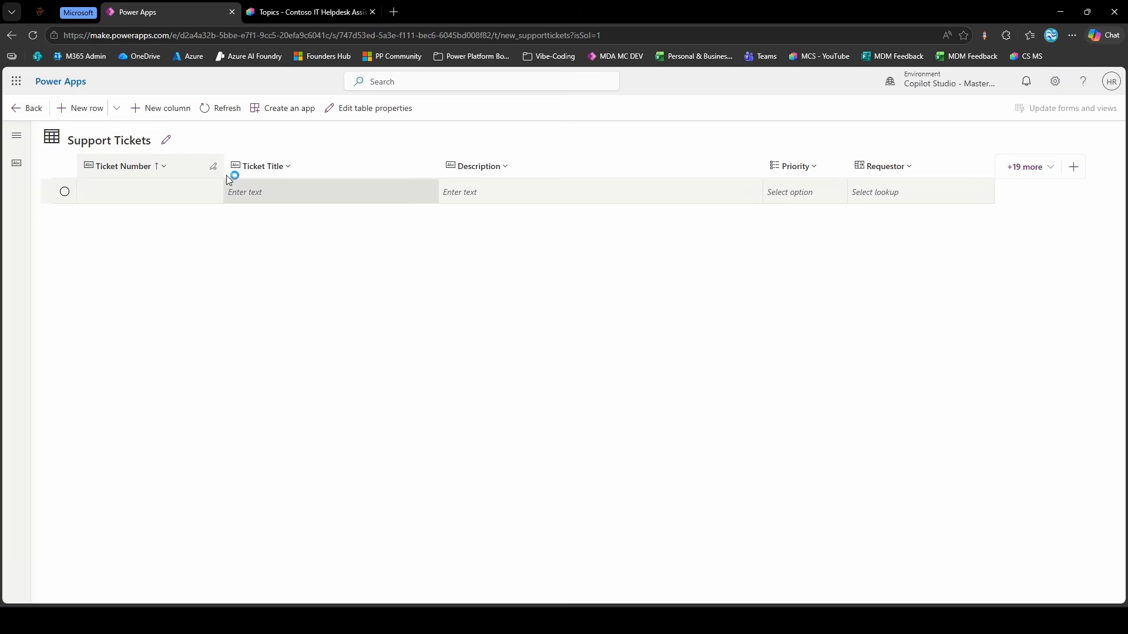
click(876, 192)
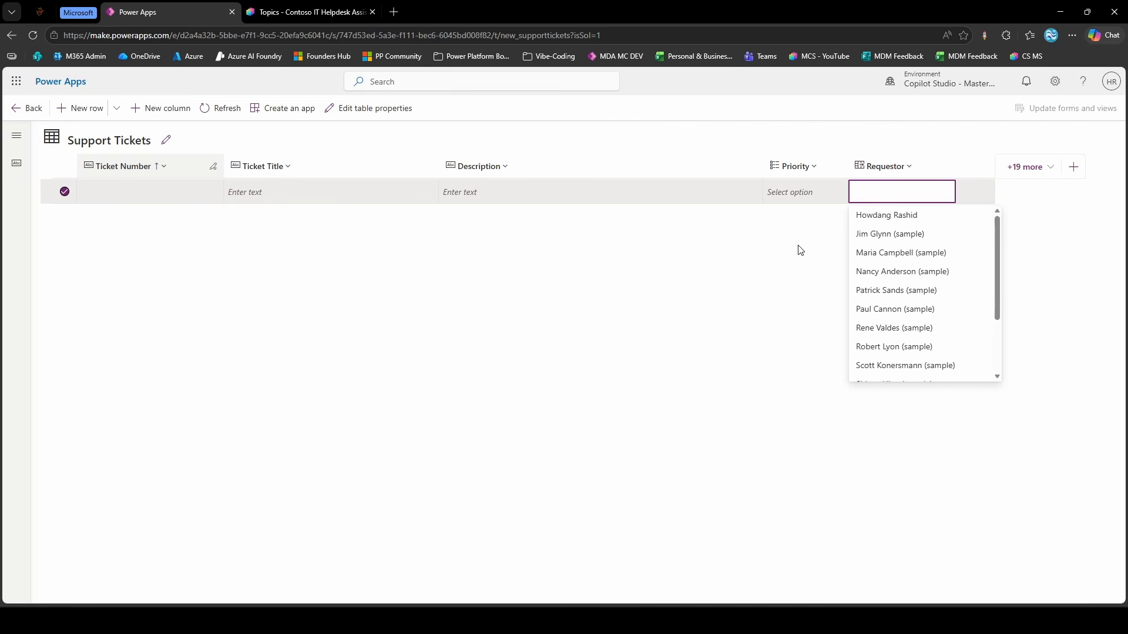
click(774, 263)
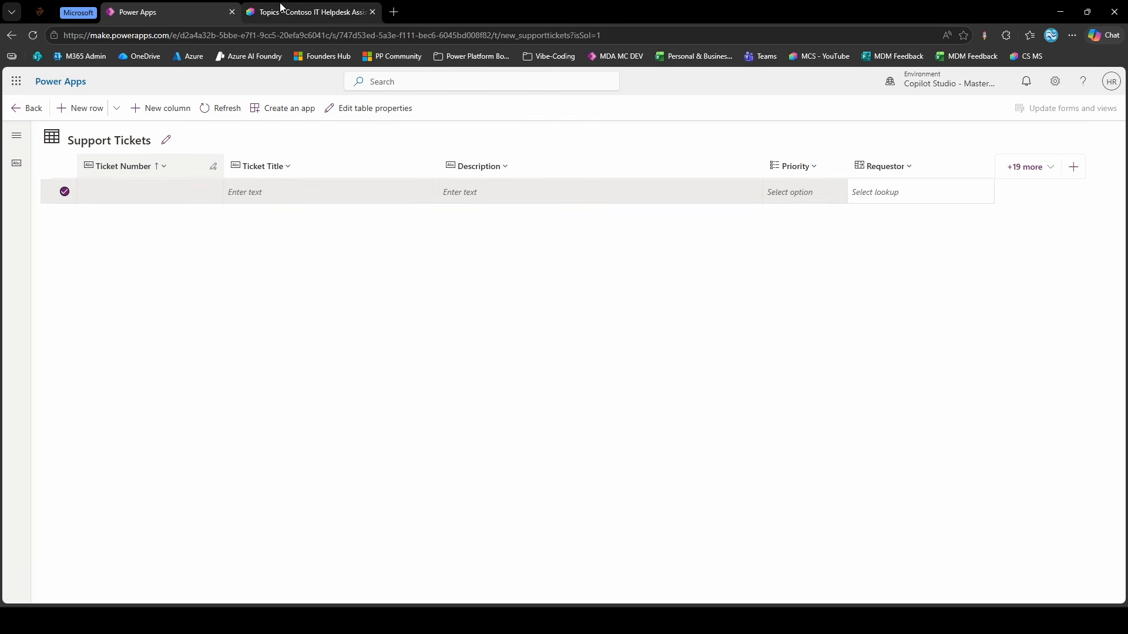
click(352, 11)
Create a new prompt after the ticket card named Generate Ticket Title and paste its instructions
scroll(506, 302, down, 2)
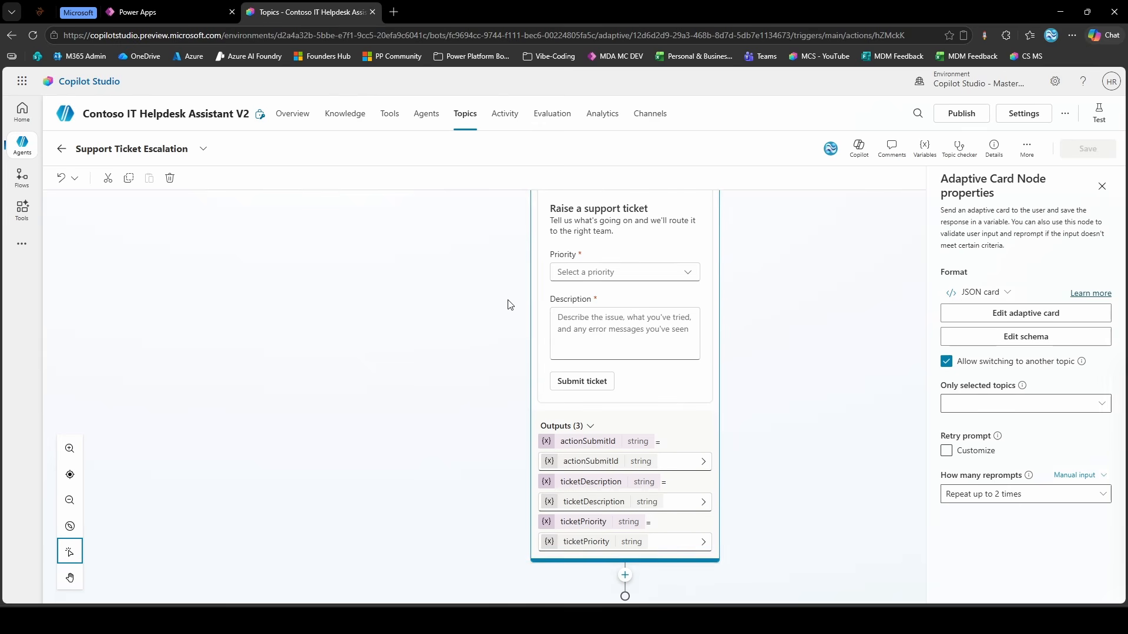
click(625, 553)
scroll(774, 482, down, 1)
scroll(774, 482, down, 2)
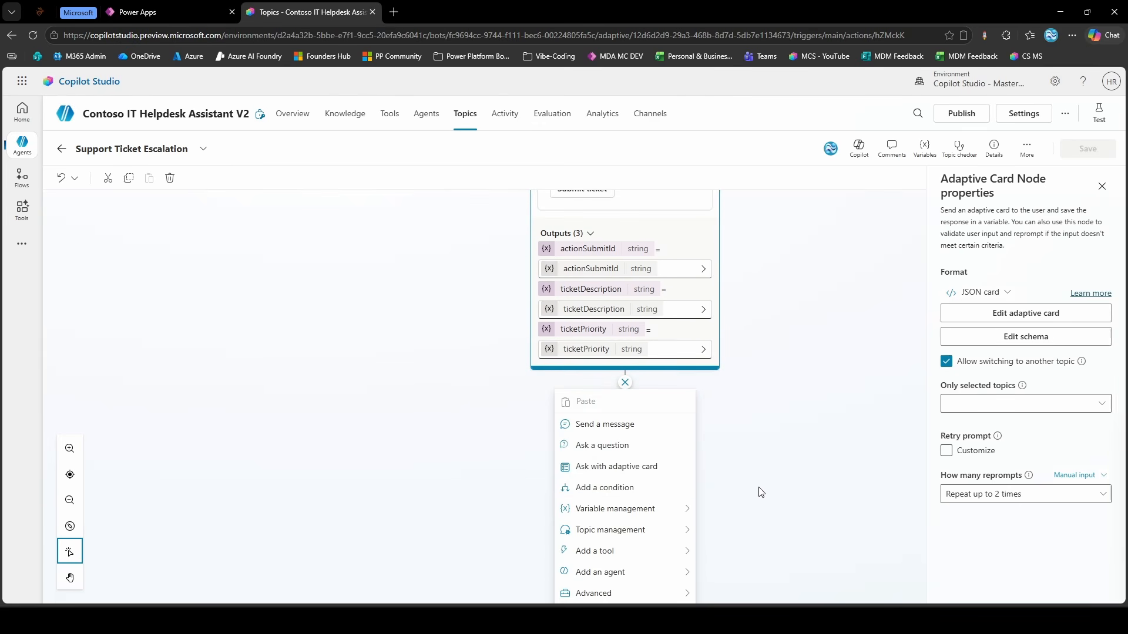
mouse_move(693, 549)
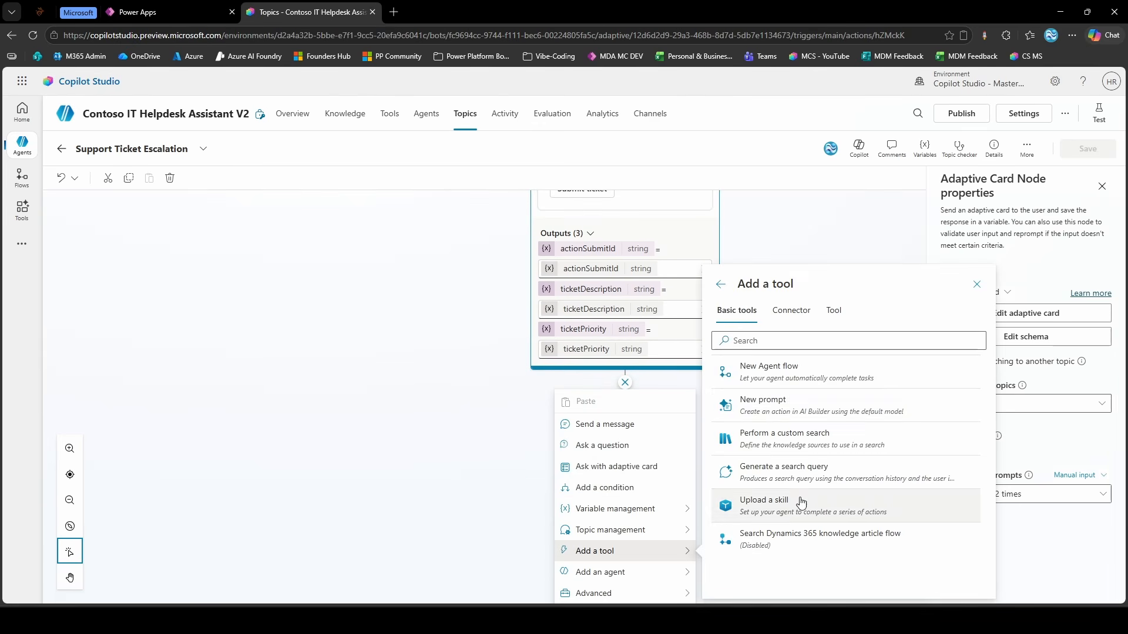
click(781, 419)
text(Gen)
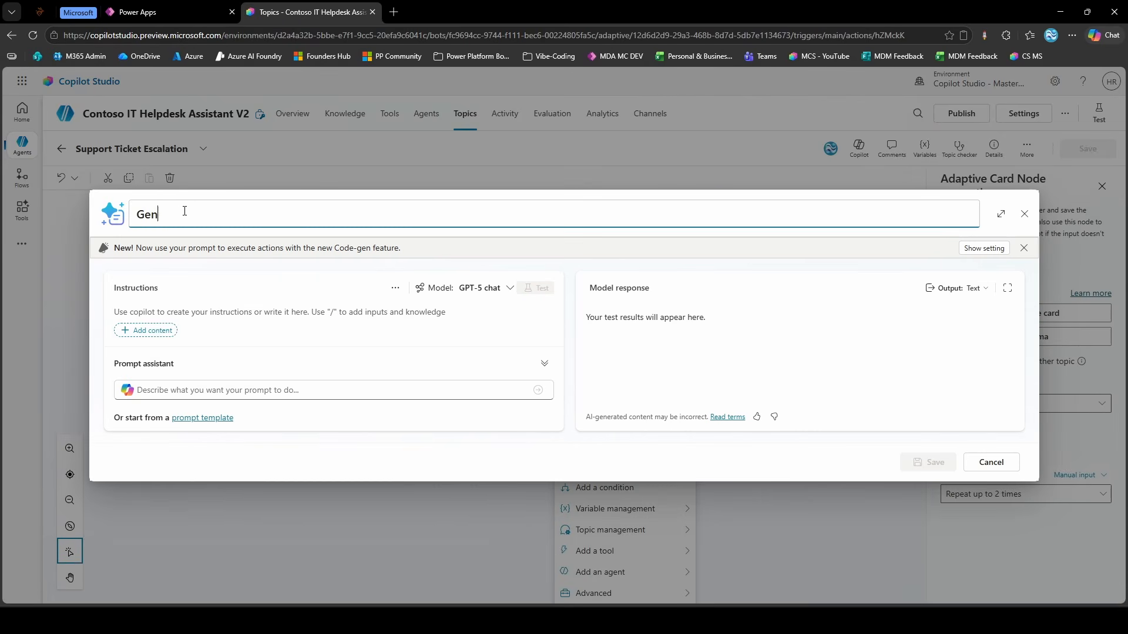
text(erate Ticket Titl)
text(e)
click(309, 292)
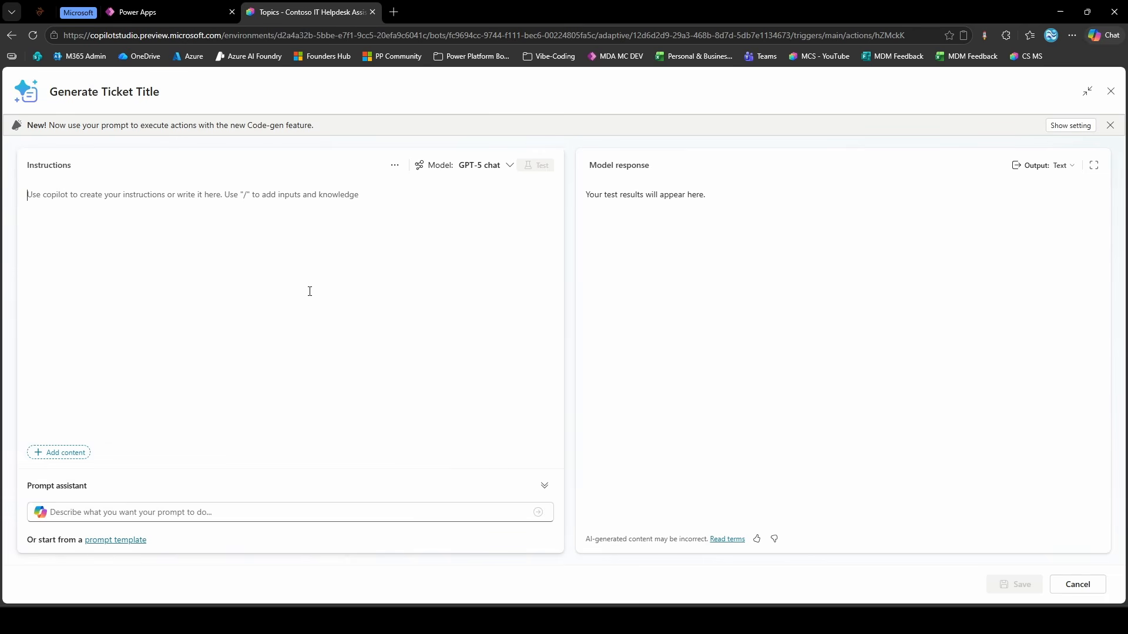
text(Generate a short, professional ticket title that summarises the issue described below.  Rules: - Maximum 100 characters - No quotation marks, no full stops - Use sentence case - Lead with the affected system or symptom (e.g. "Outlook", "VPN", "Laptop") - Do not invent details that aren't in the description - Output only the title, with no preamble, prefix, or explanation  Issue description:)
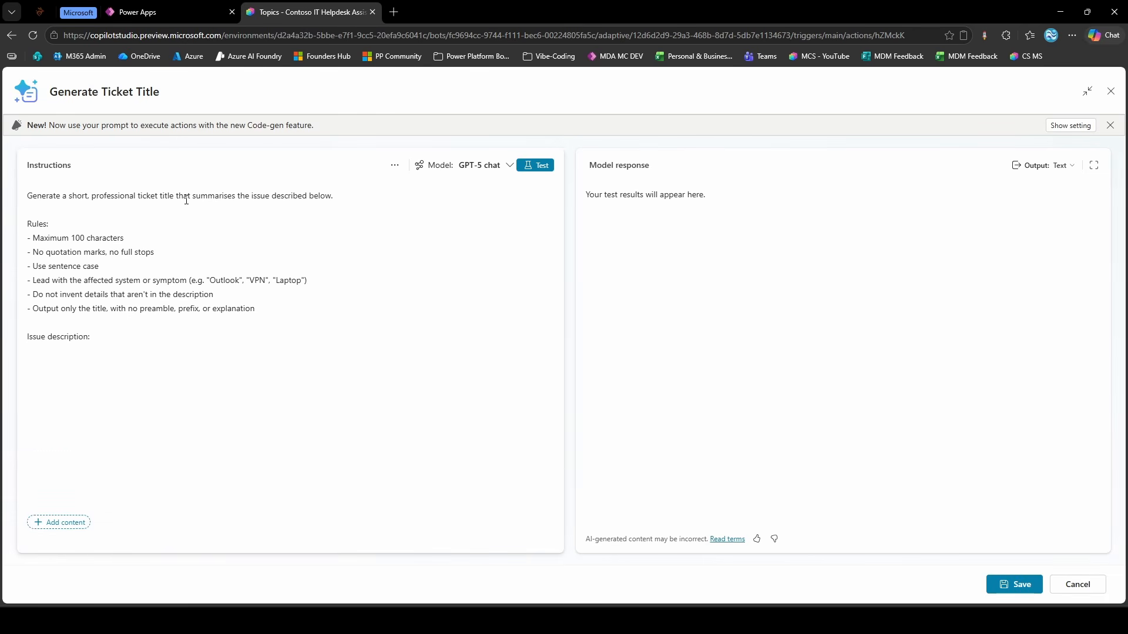
Add a 'description' text input with VPN sample data, save, and rename the prompt Generate Ticket Title V2
drag(27, 223, 262, 308)
click(262, 308)
text(/)
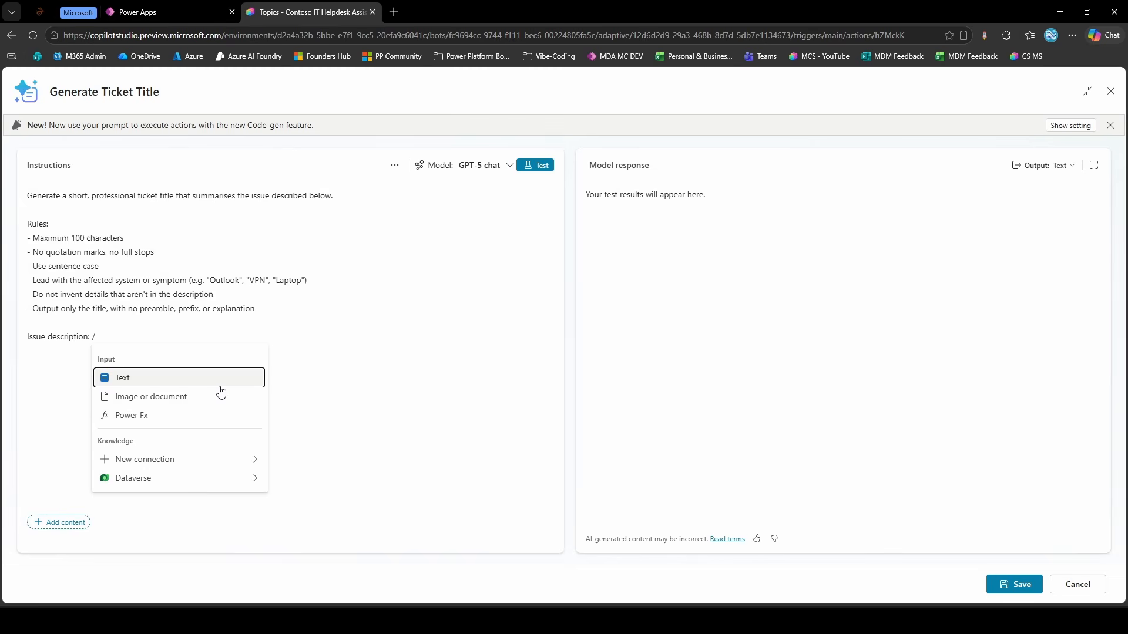
click(221, 384)
triple_click(91, 207)
text(desc)
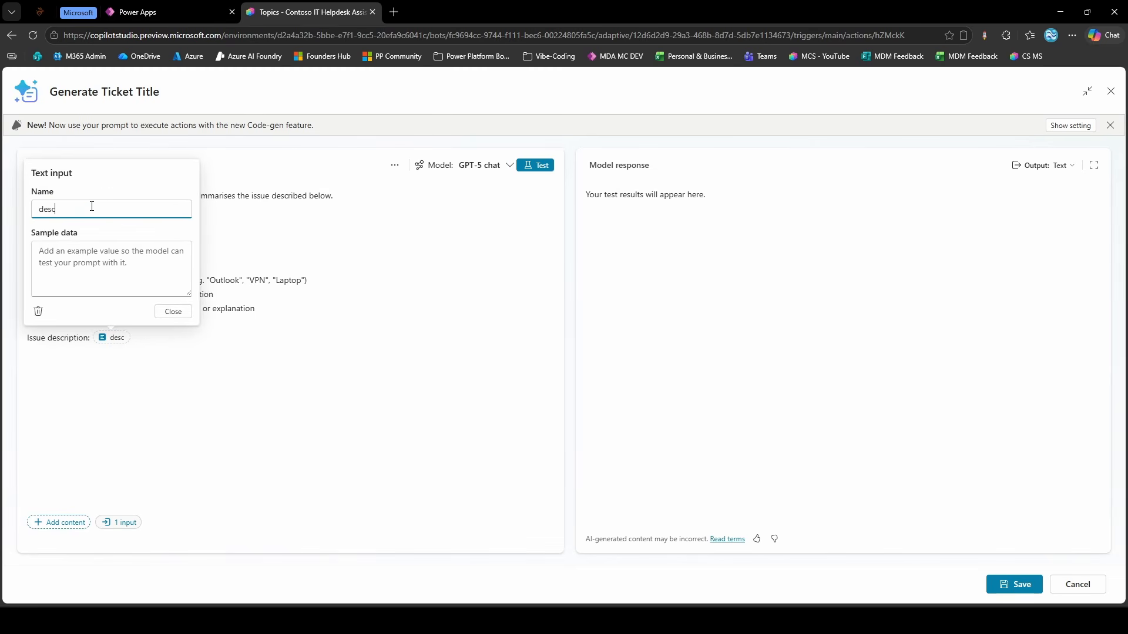
text(ription)
click(70, 269)
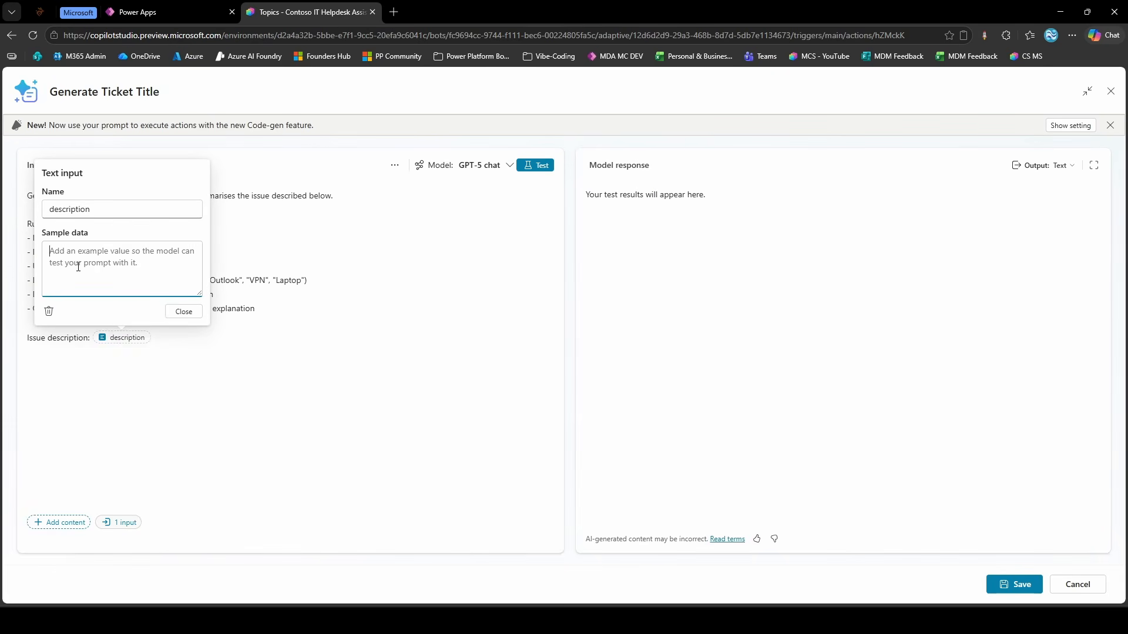
text(My )
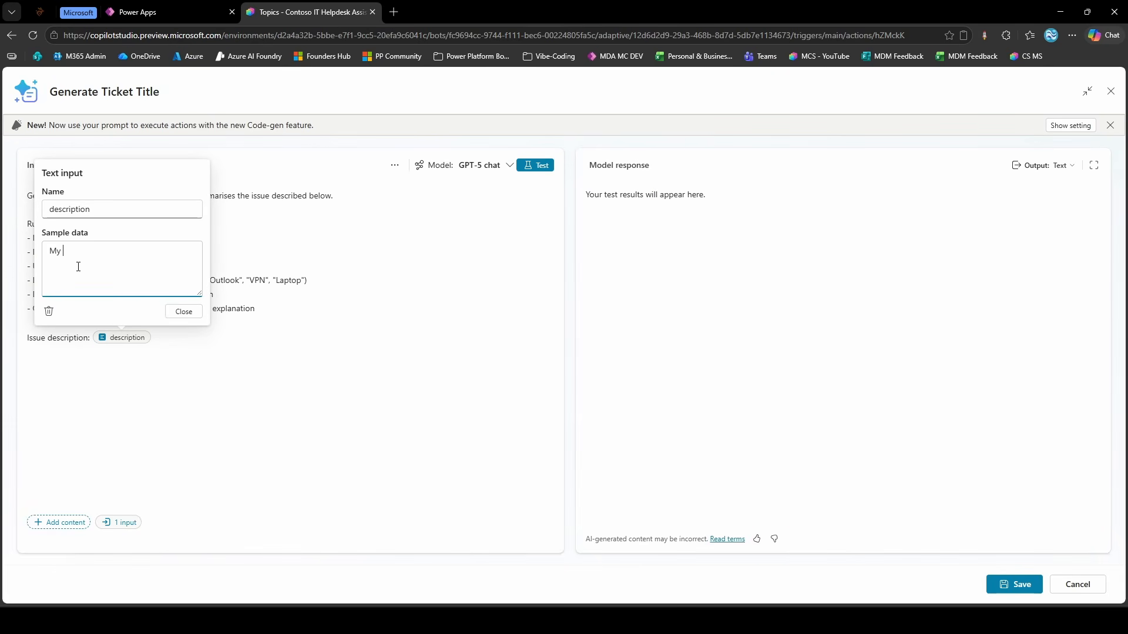
text(VPN on my laptop is unin)
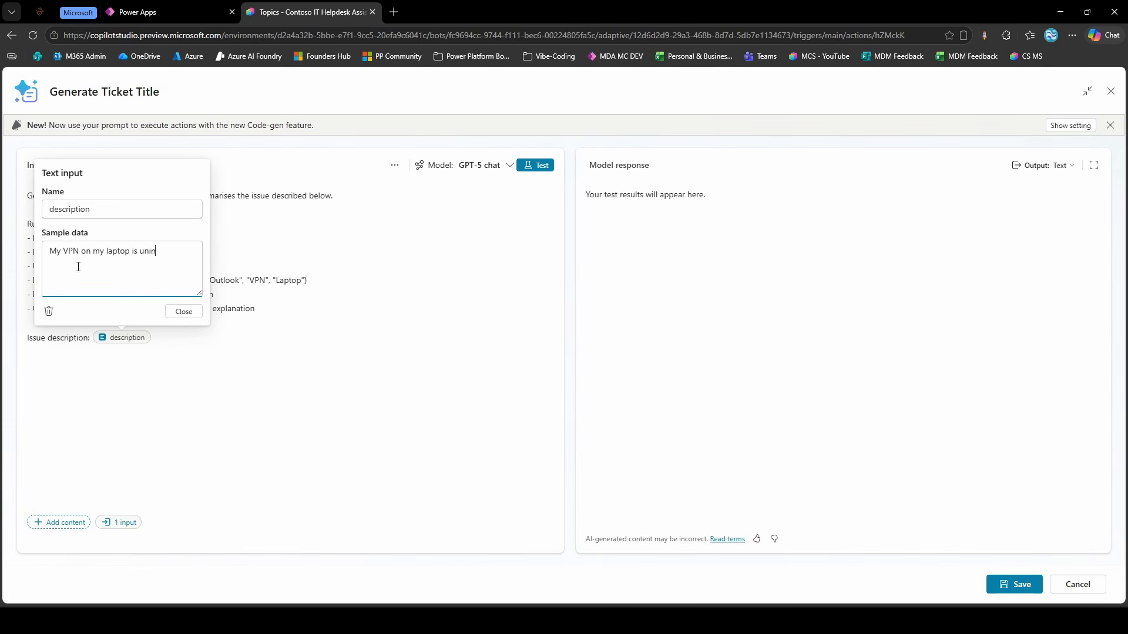
text(stalled and I can't reinstall it.)
click(173, 315)
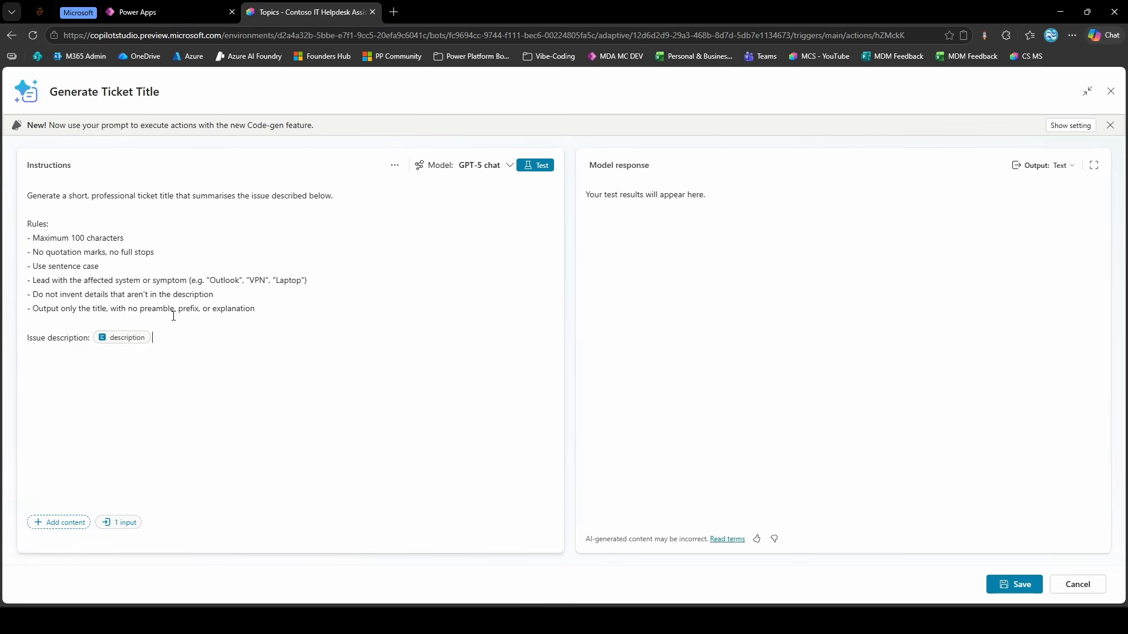
click(117, 340)
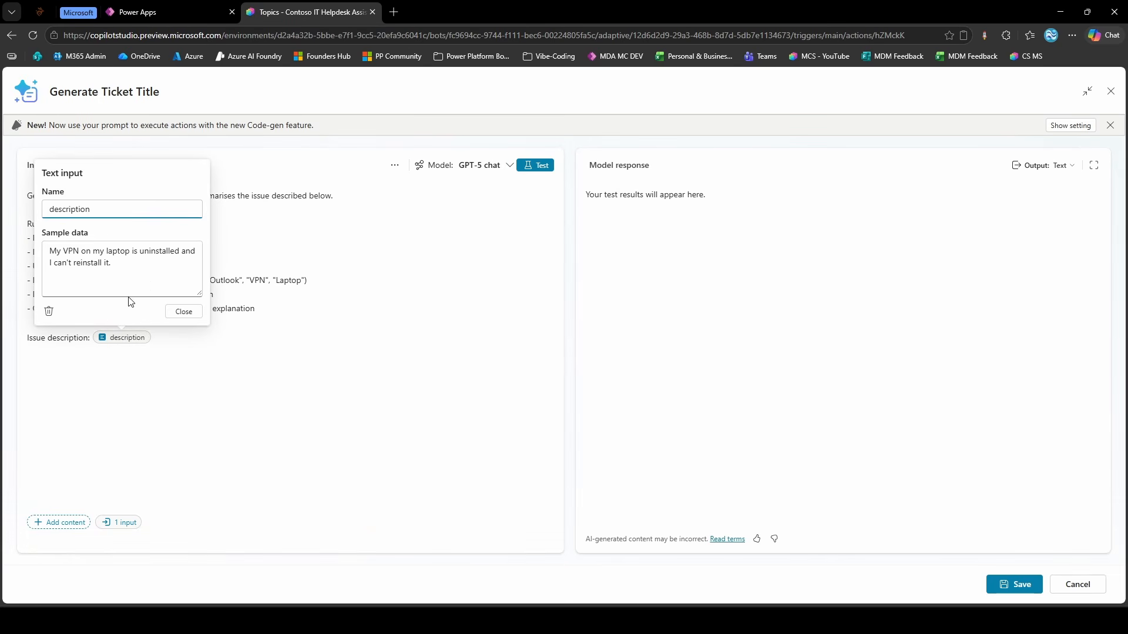
click(184, 312)
click(1005, 585)
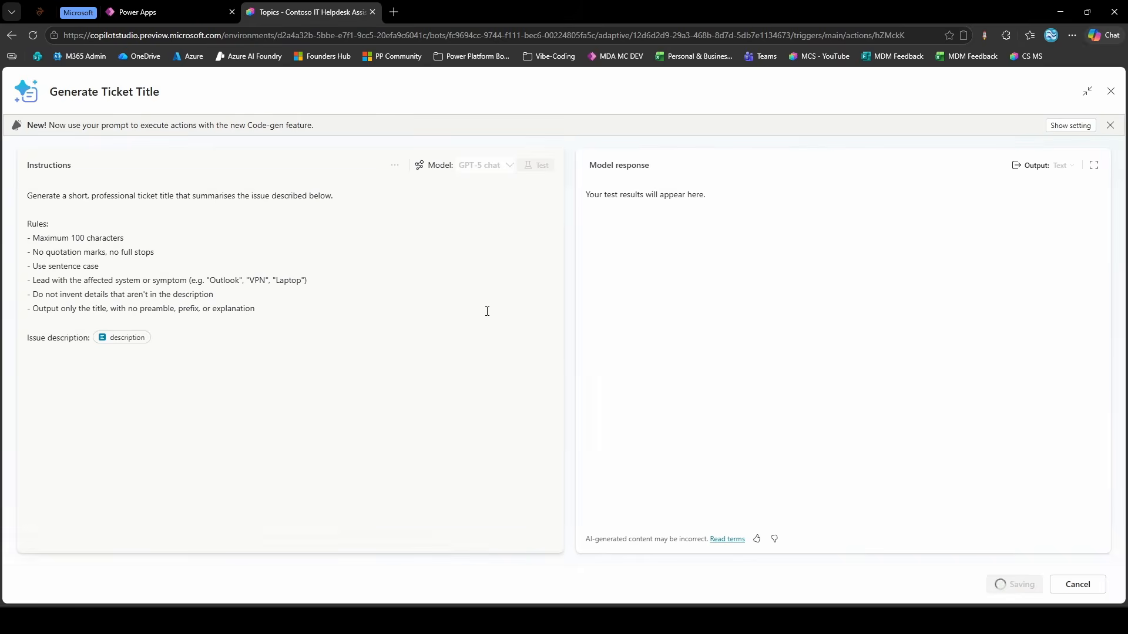
click(216, 91)
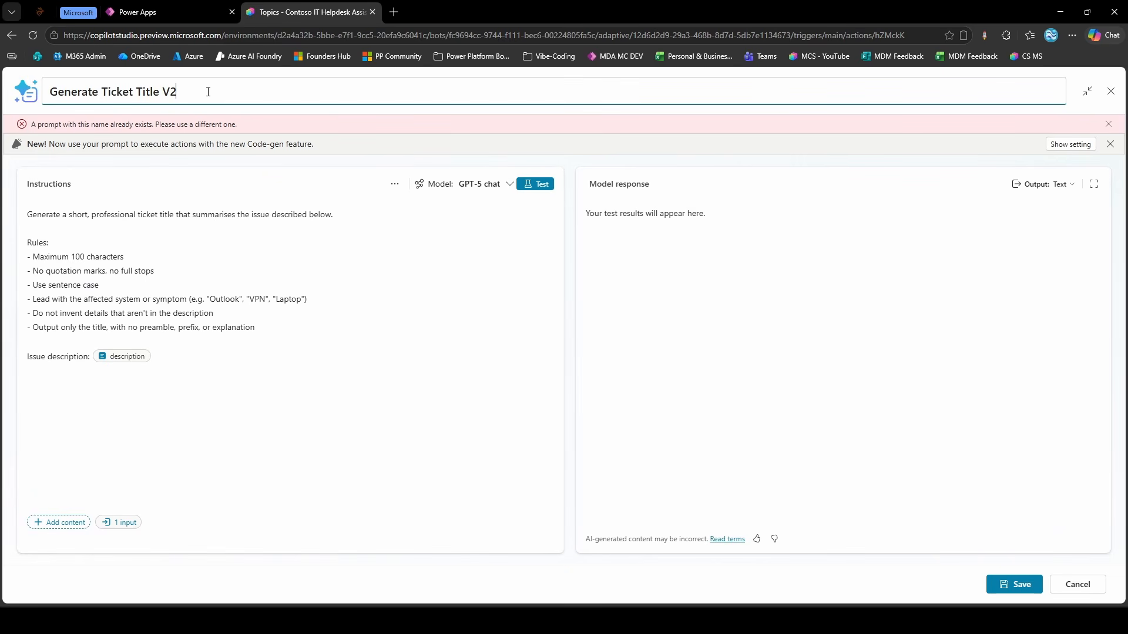
Save and test the prompt, getting 'VPN uninstalled on laptop and cannot be reinstalled', then close the editor
click(1021, 584)
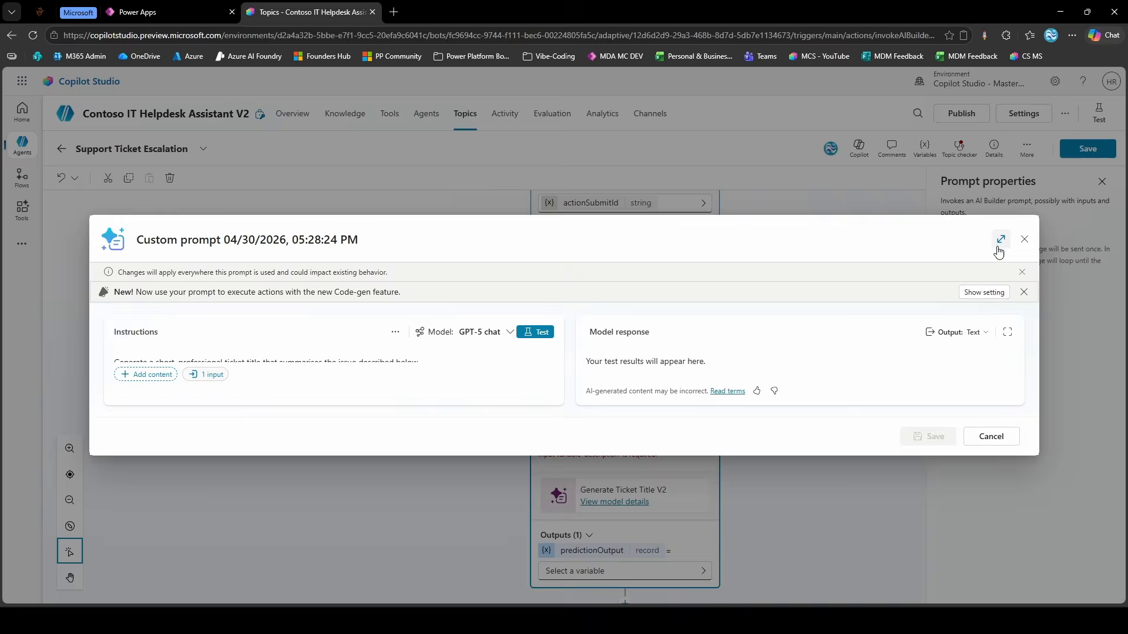
click(999, 239)
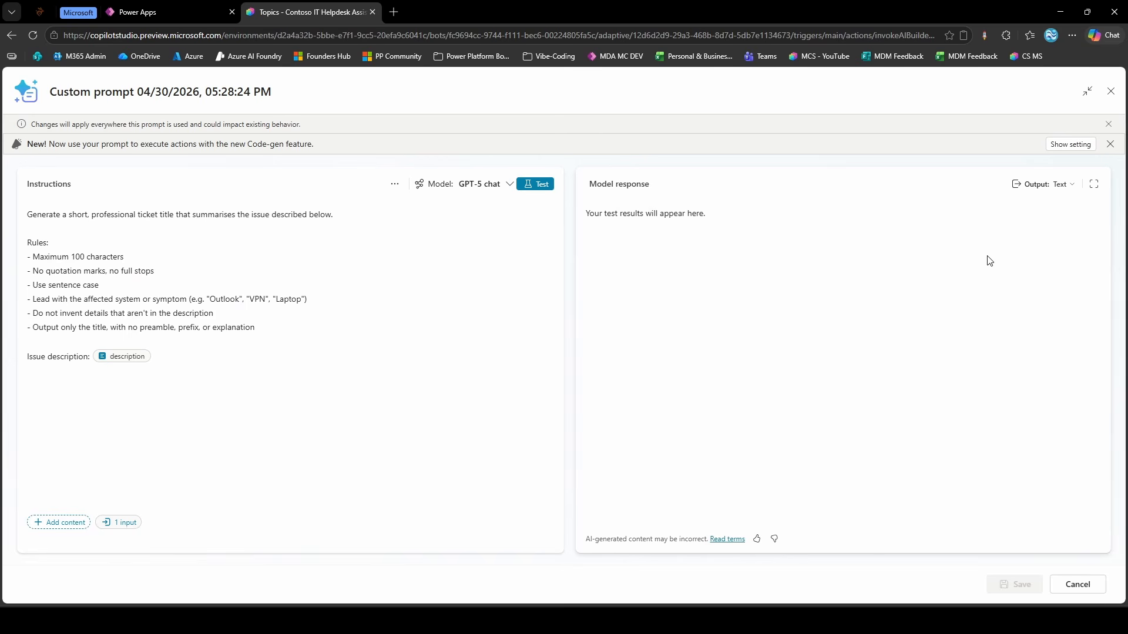
click(540, 185)
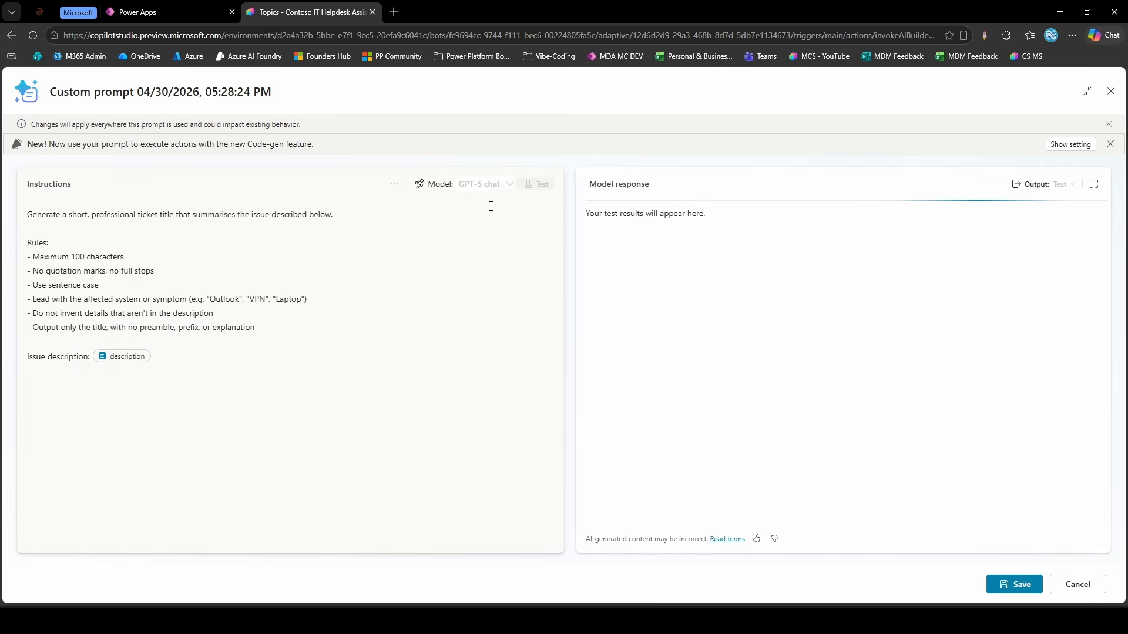
click(142, 356)
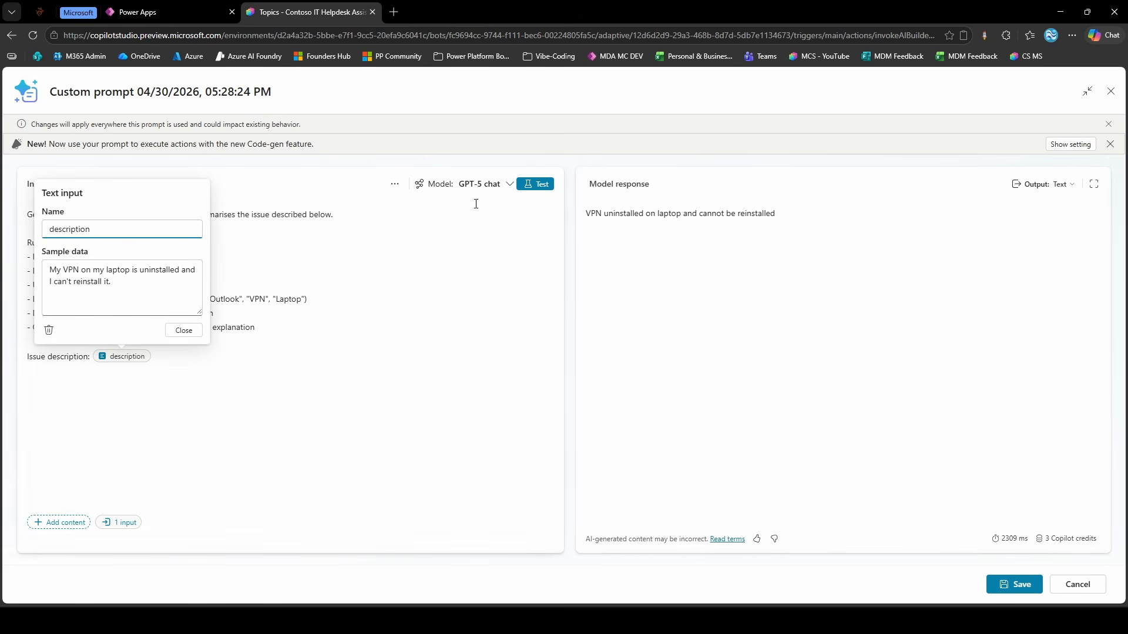
drag(588, 213, 794, 213)
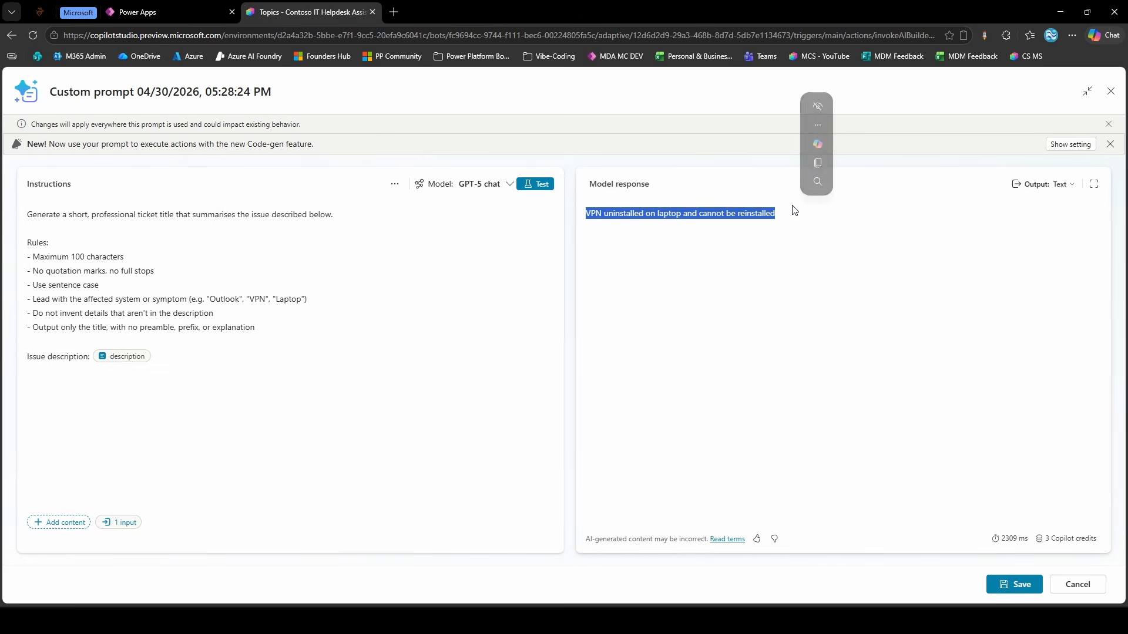
click(705, 231)
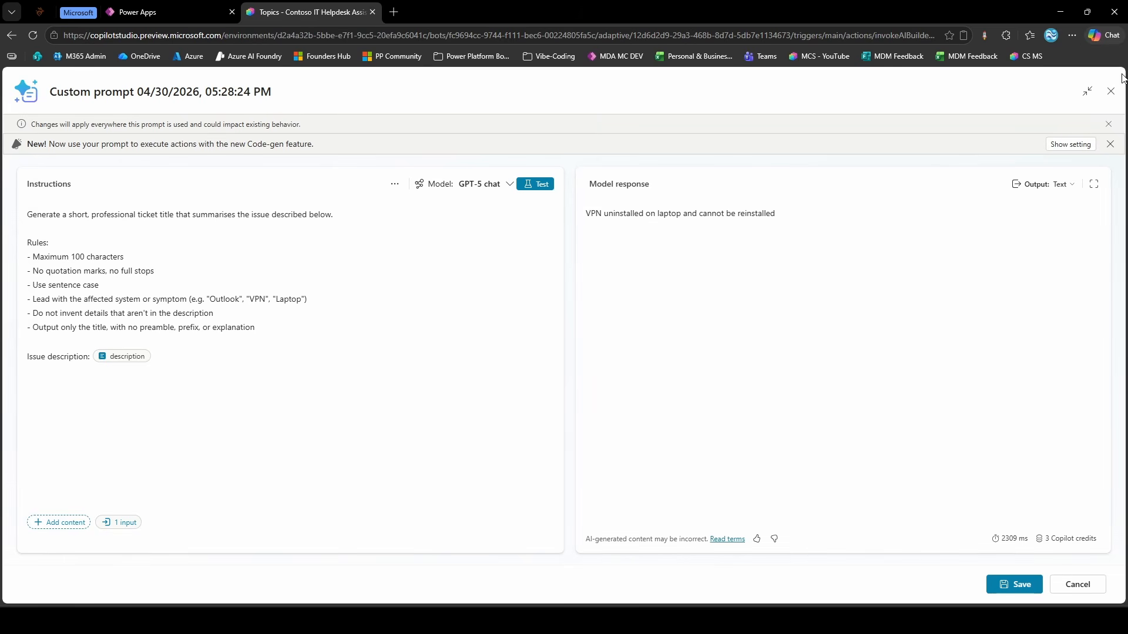
click(1110, 91)
click(637, 360)
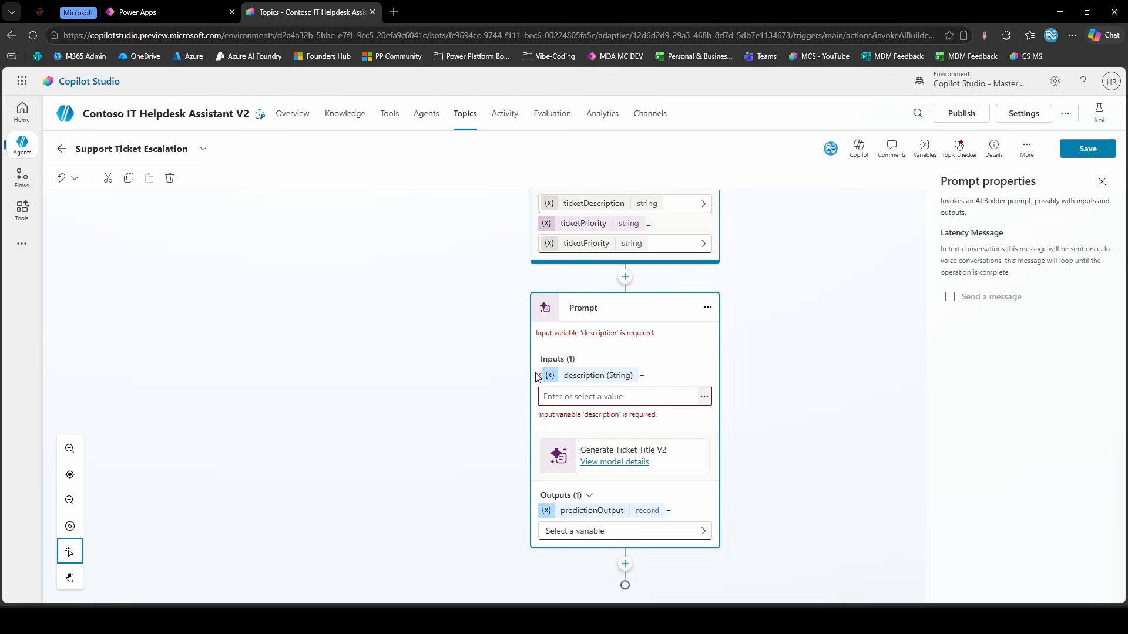
Feed the ticketDescription variable into the prompt's description input
scroll(604, 423, up, 1)
scroll(605, 422, up, 2)
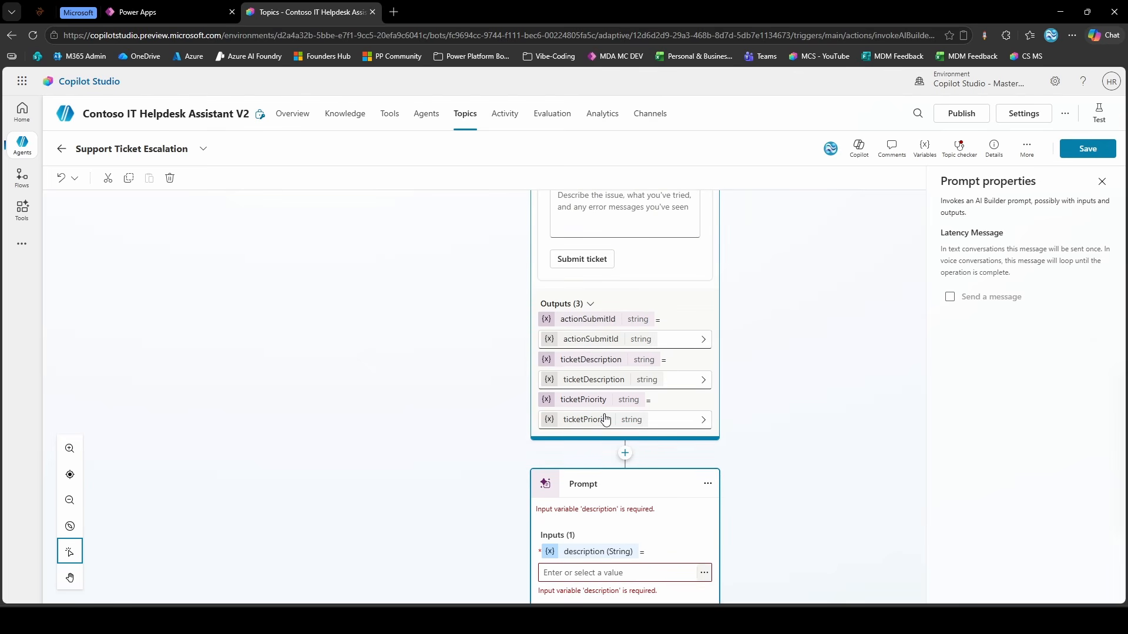
scroll(587, 432, up, 1)
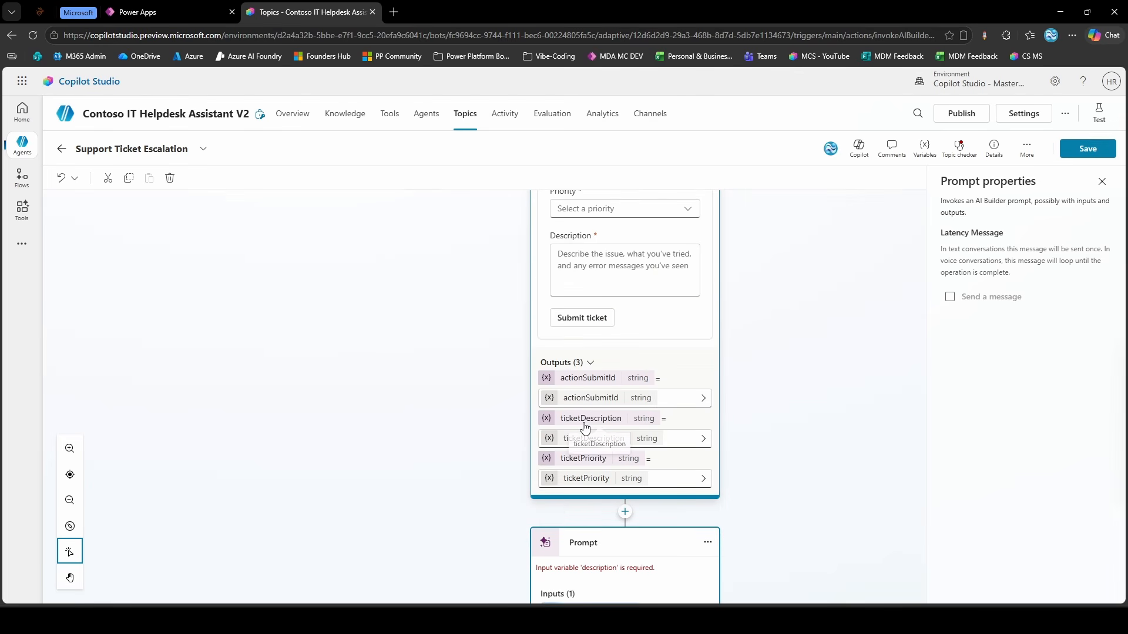
scroll(581, 435, up, 1)
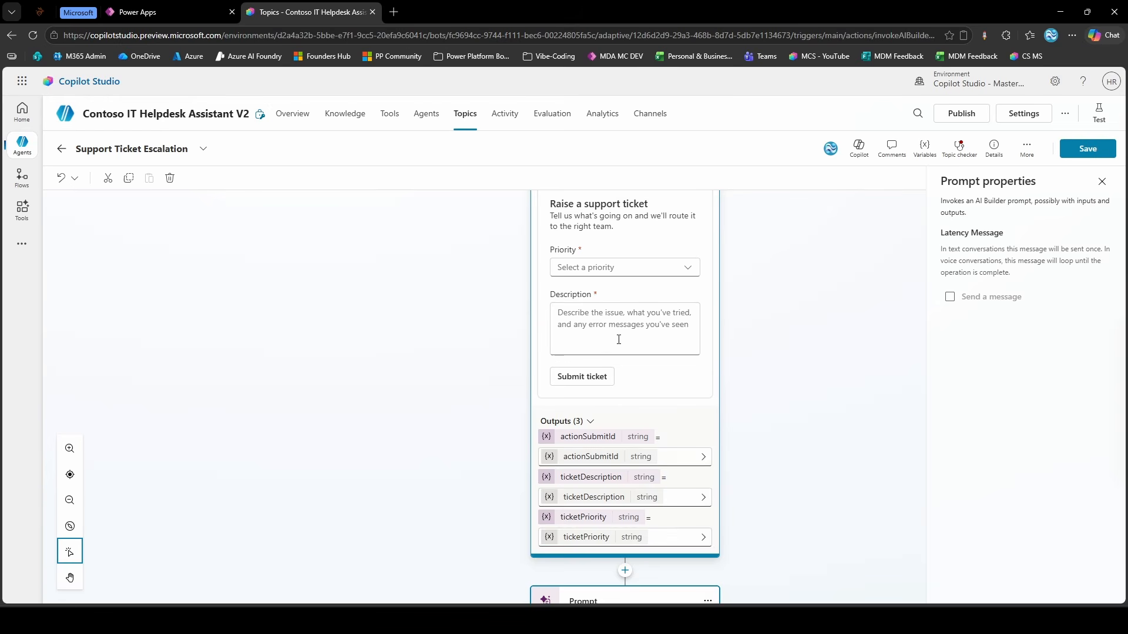
scroll(617, 360, up, 2)
scroll(598, 358, down, 4)
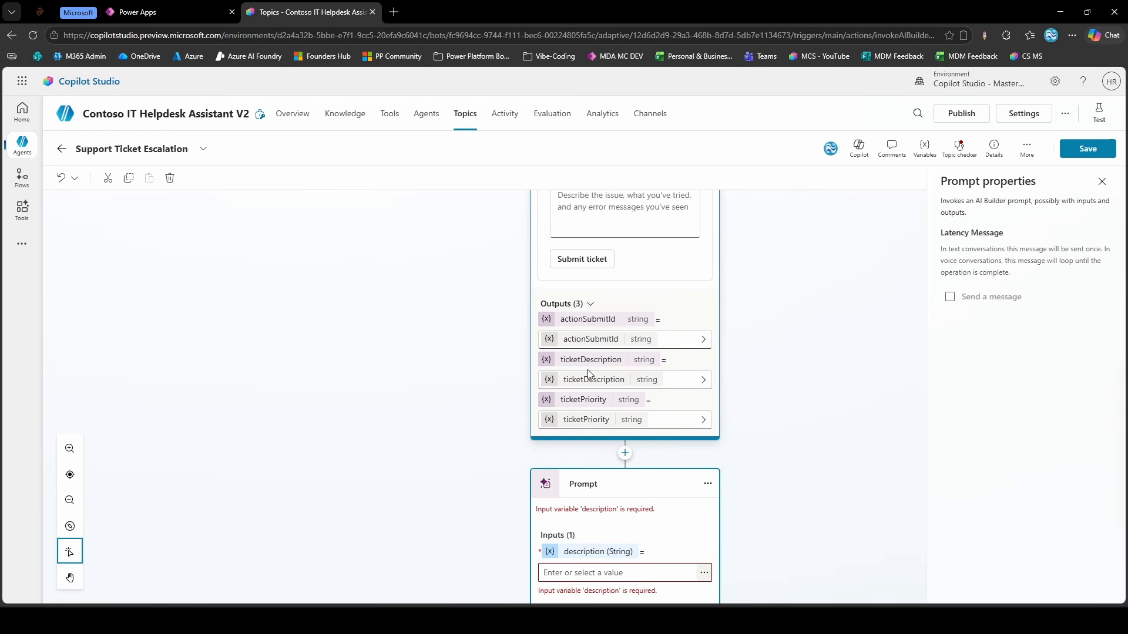
scroll(585, 384, down, 2)
click(605, 453)
scroll(670, 447, down, 1)
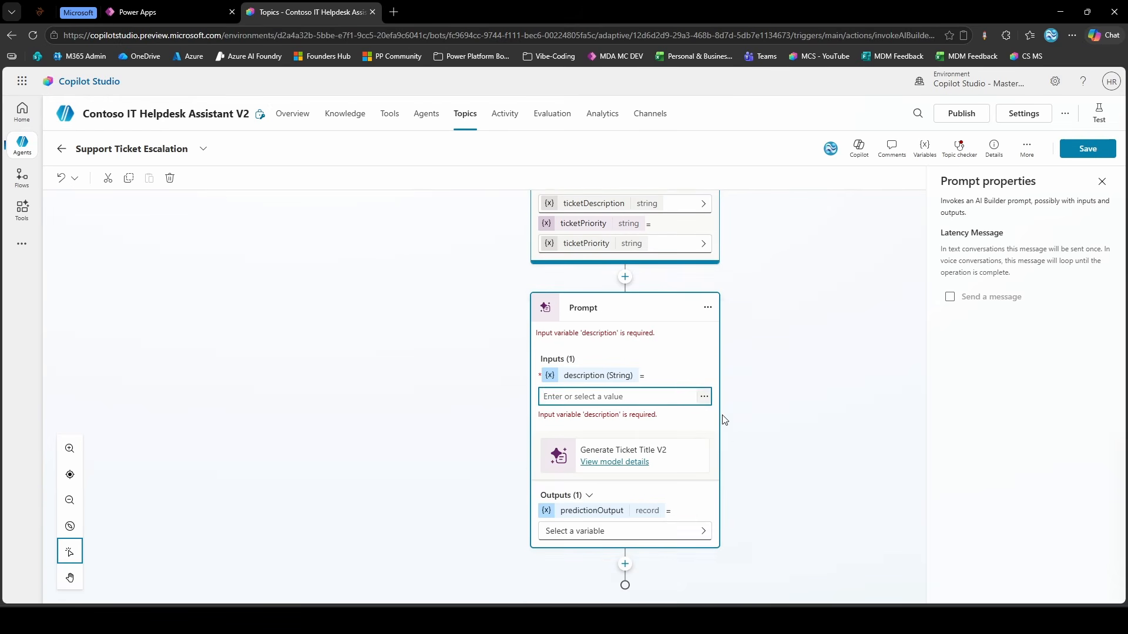
click(704, 397)
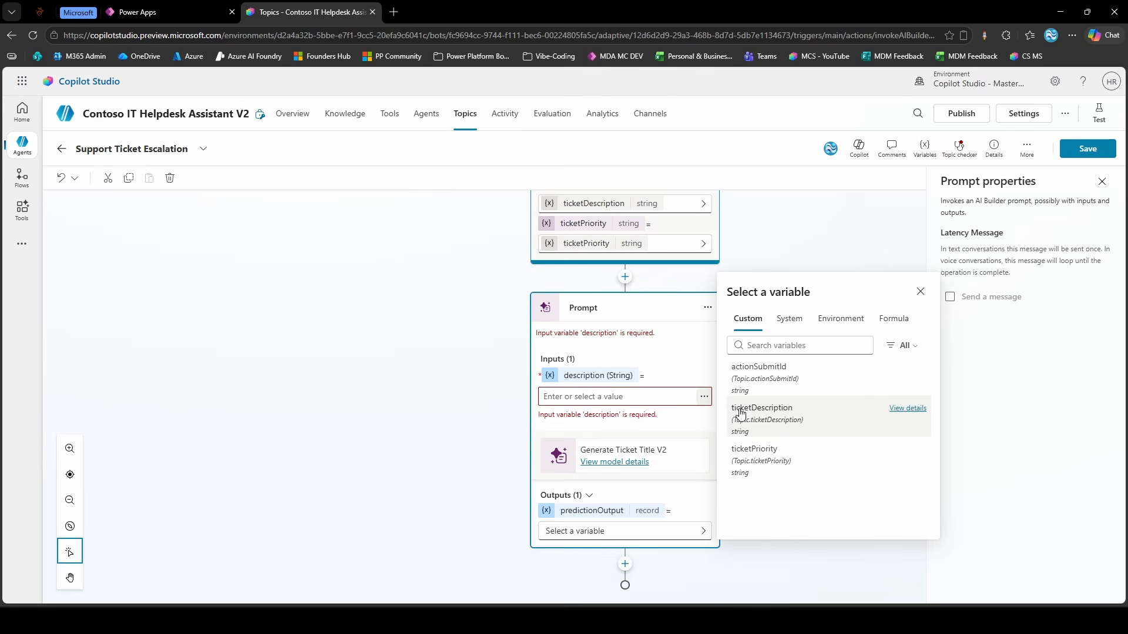
click(758, 419)
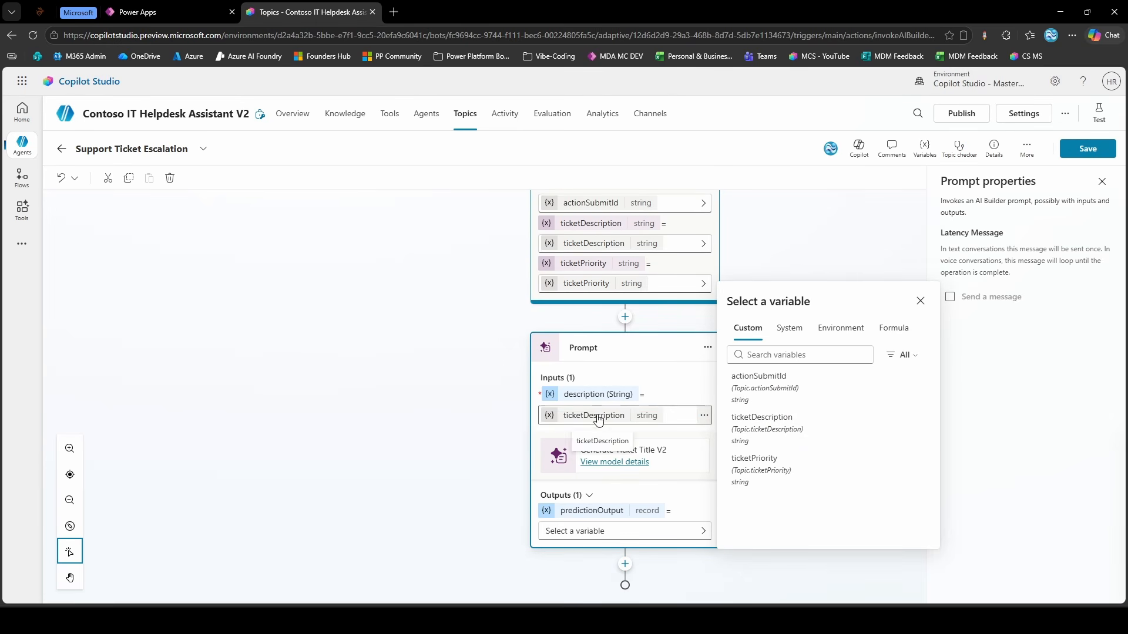
click(801, 253)
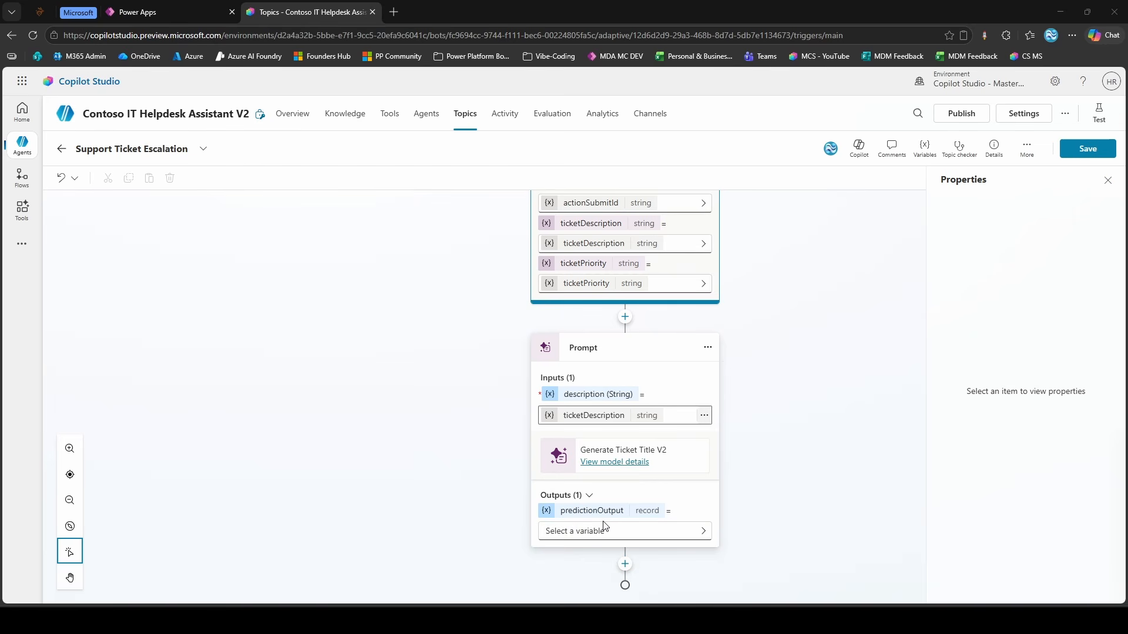
Store the prompt output in a new variable named ticketTitle and save the topic
click(687, 531)
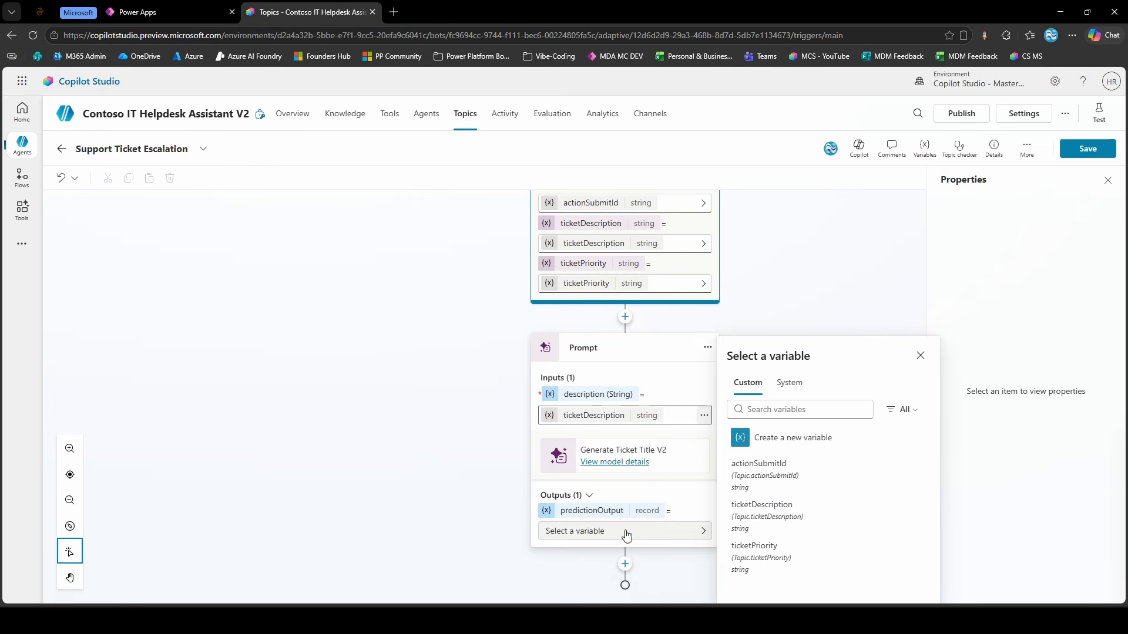
click(783, 447)
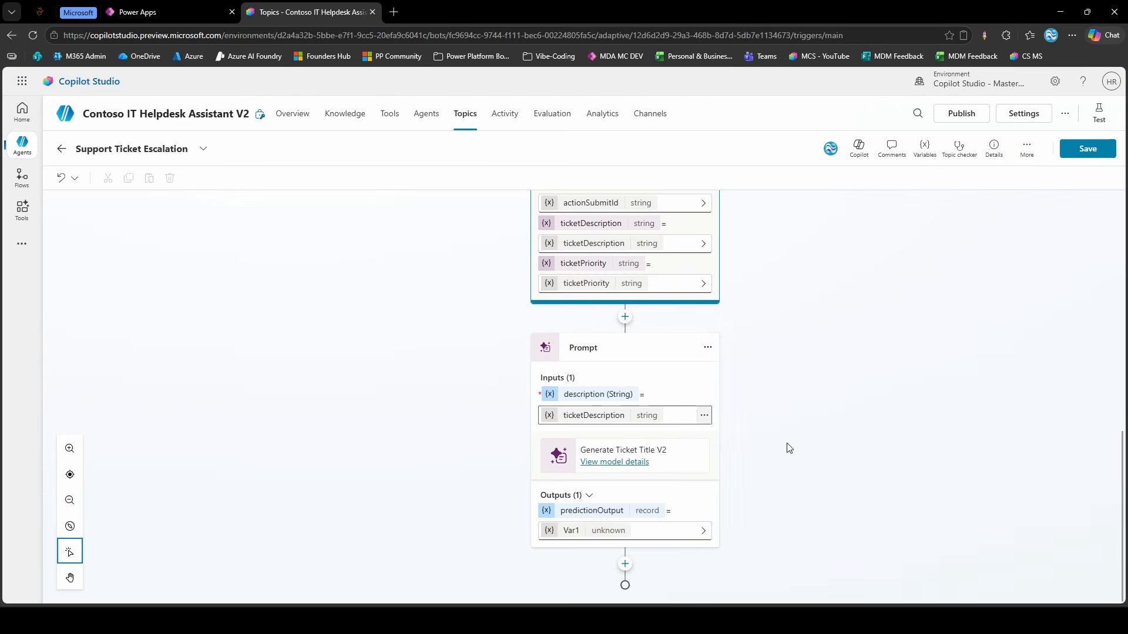
click(574, 531)
click(1021, 218)
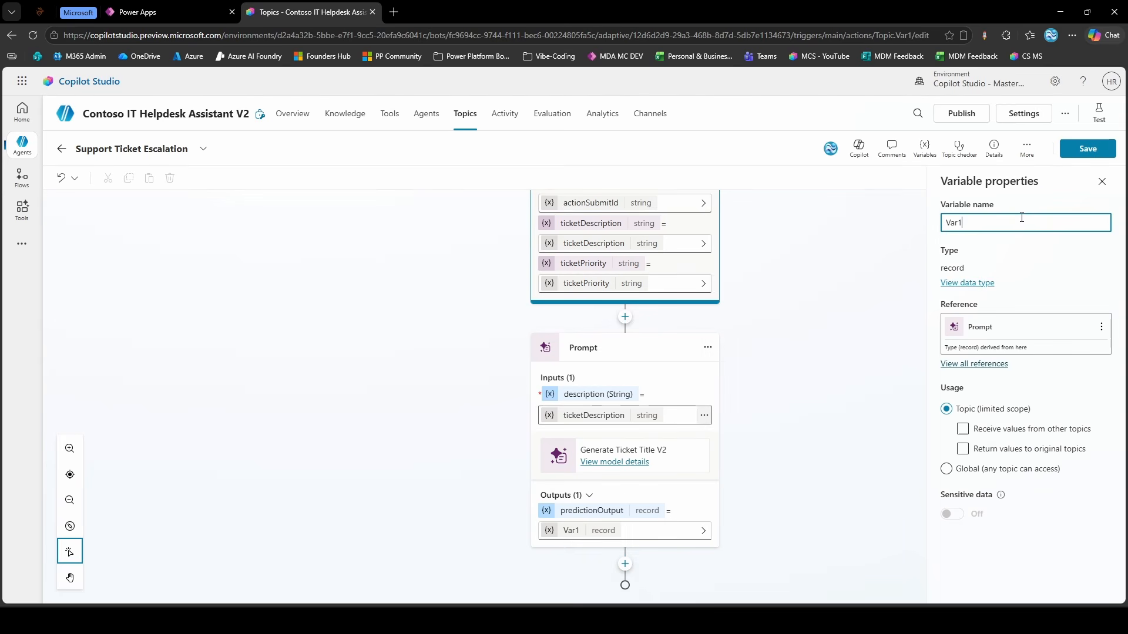
key(ctrl+a)
text(ticketTitle)
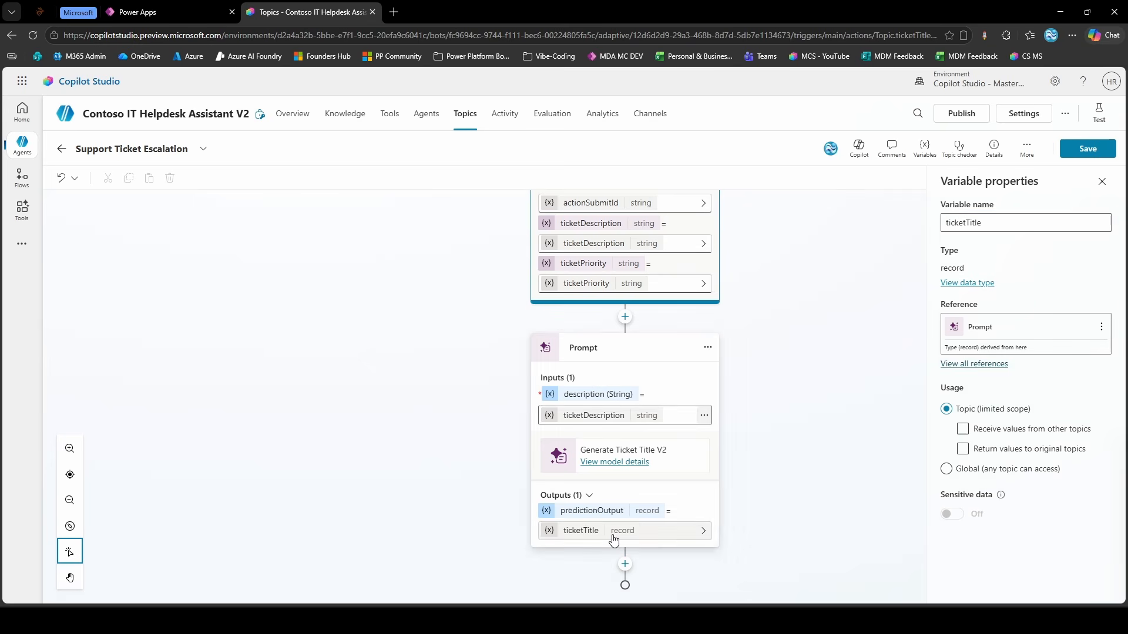
click(1101, 182)
click(1096, 150)
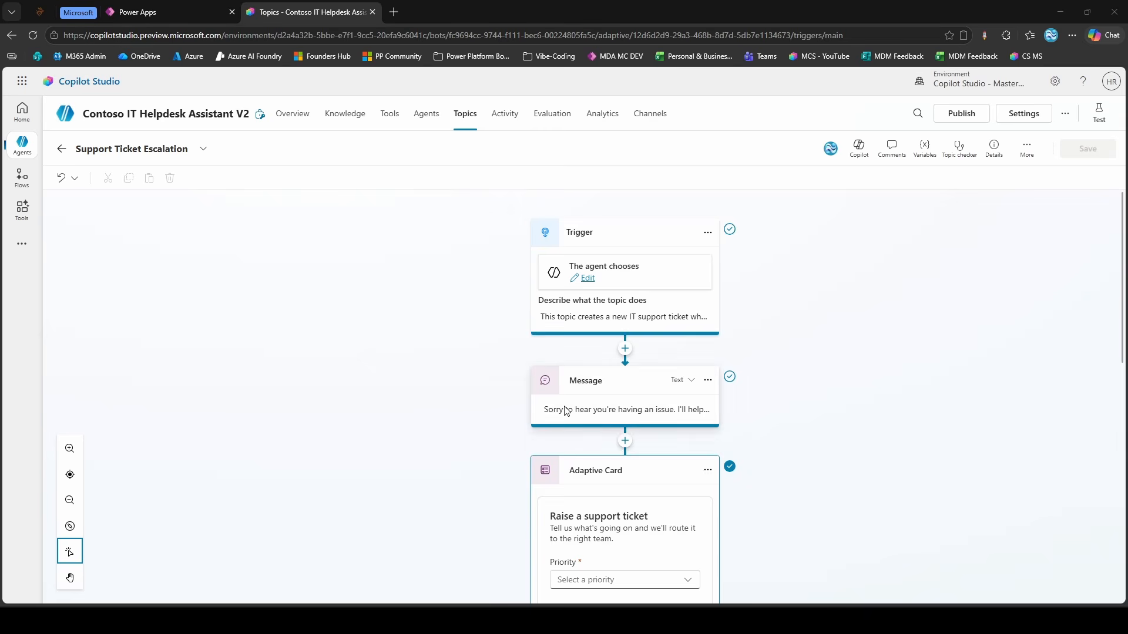
Add the Dataverse 'Add a new row to selected environment' connector action below the prompt and submit its connection
scroll(624, 455, down, 10)
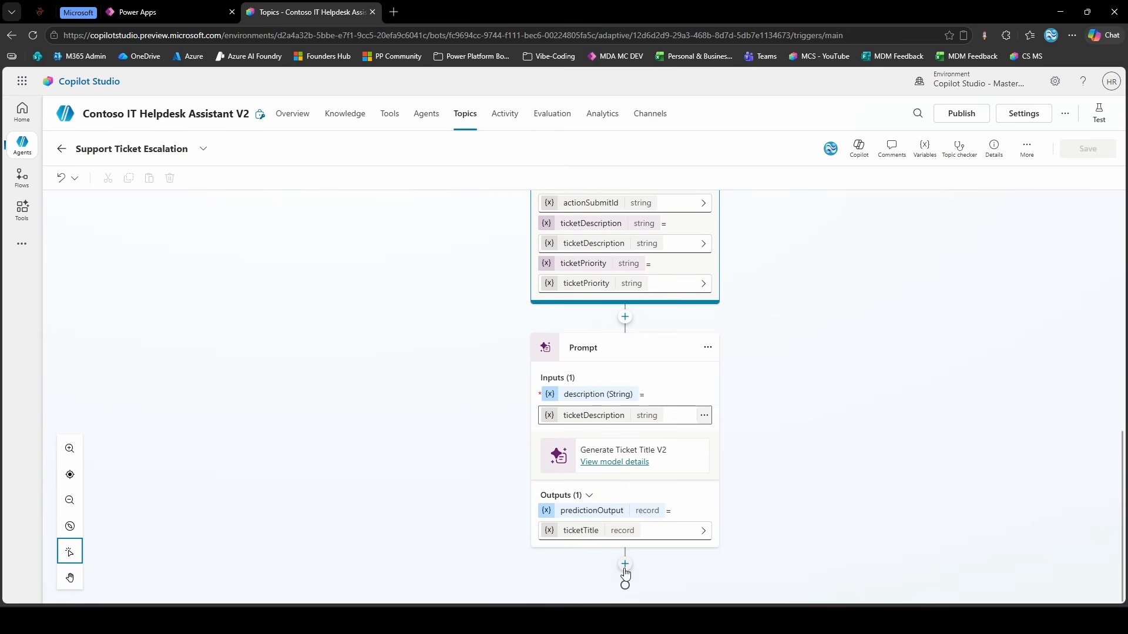
click(624, 565)
mouse_move(678, 550)
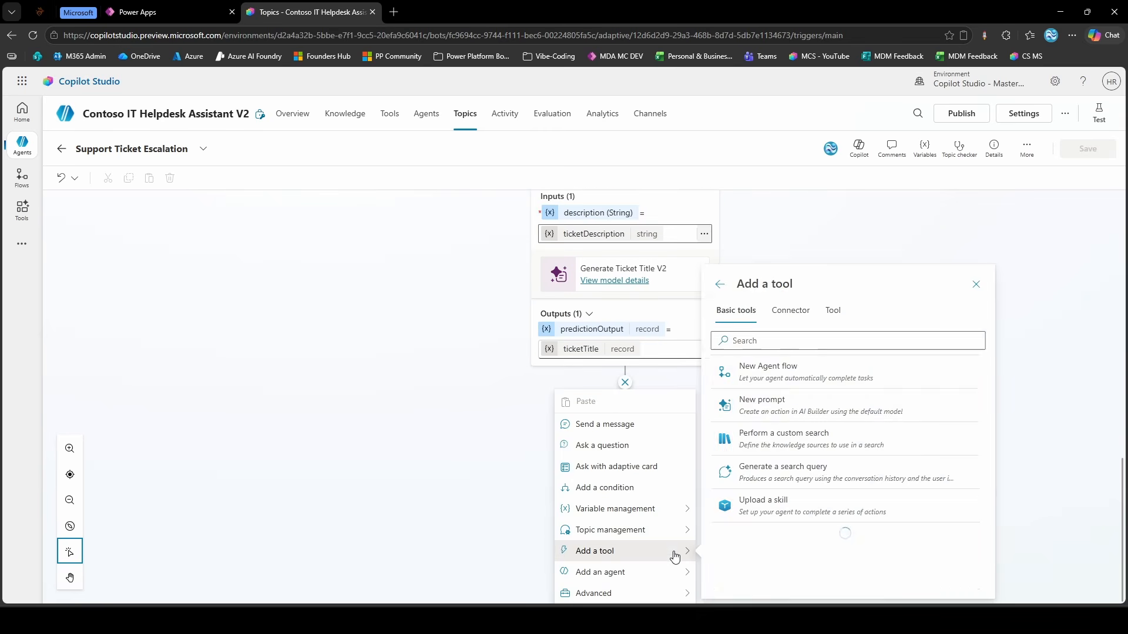
click(791, 319)
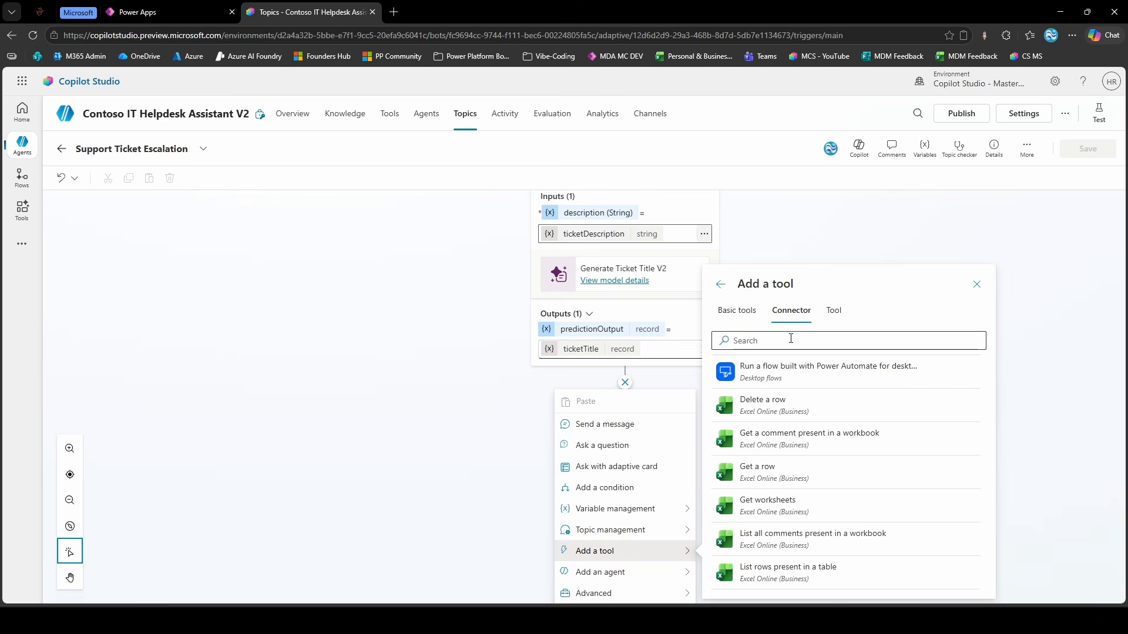
click(790, 339)
text(add a )
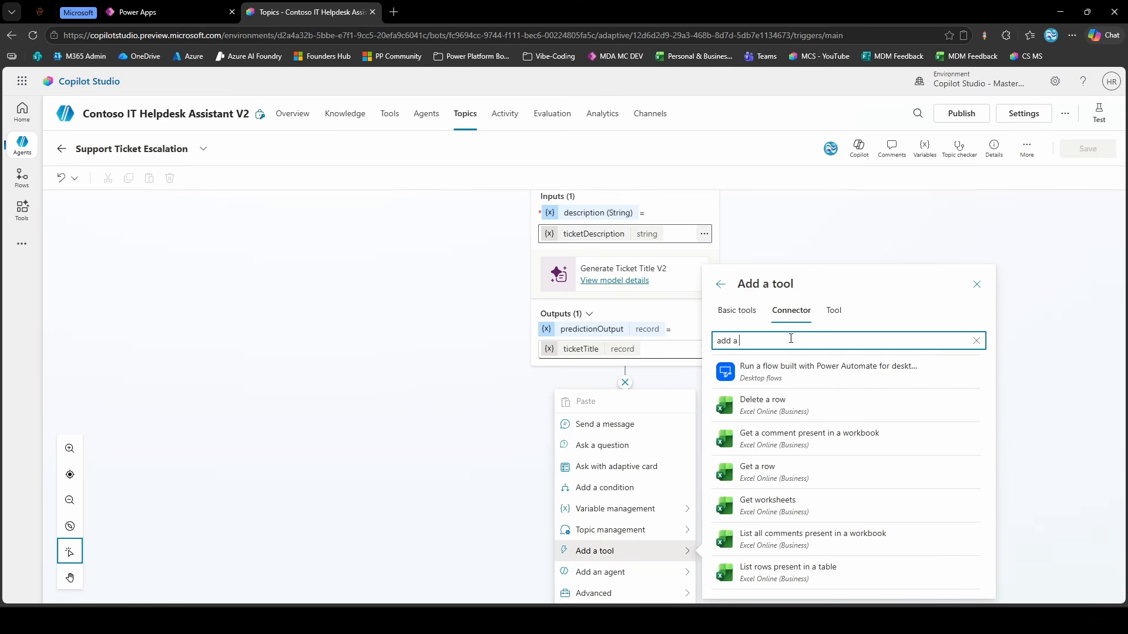
text(new row)
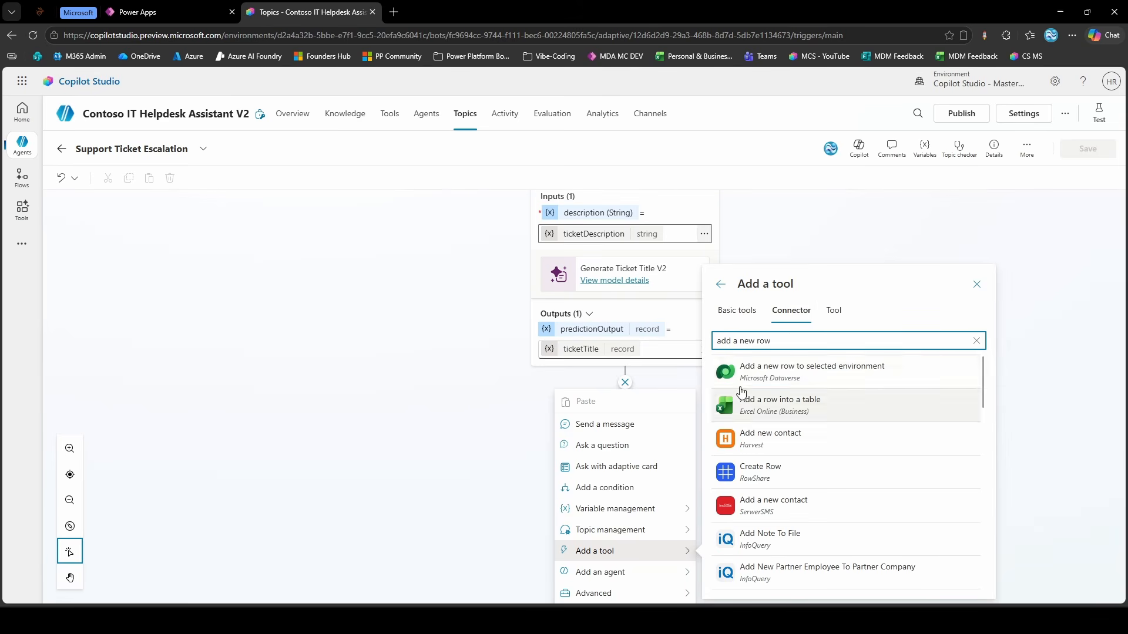
click(783, 372)
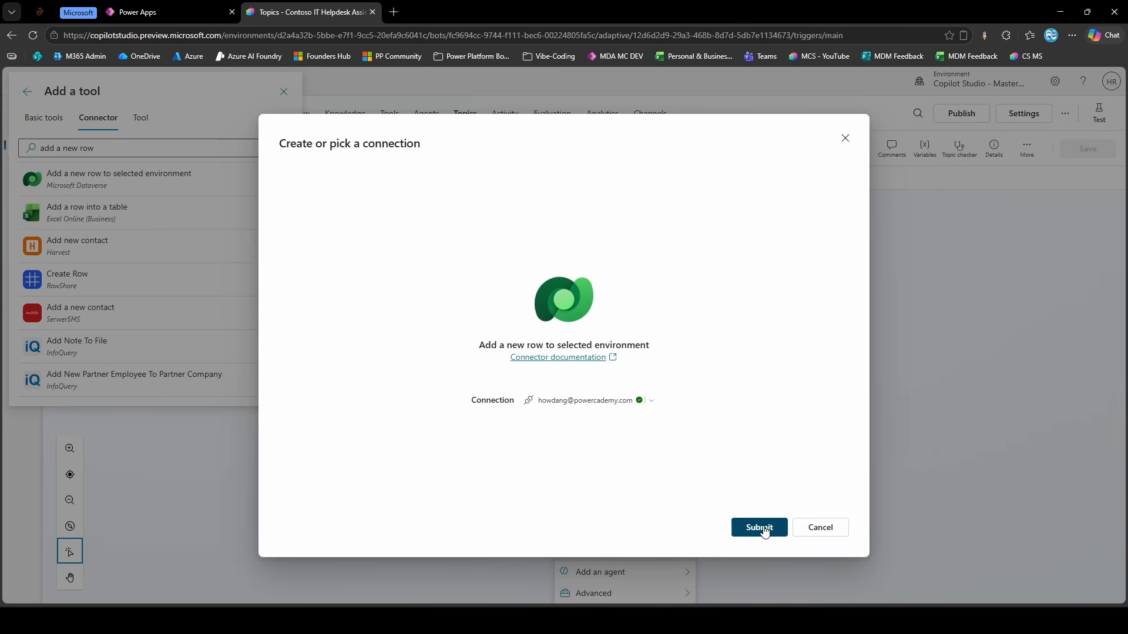
click(760, 527)
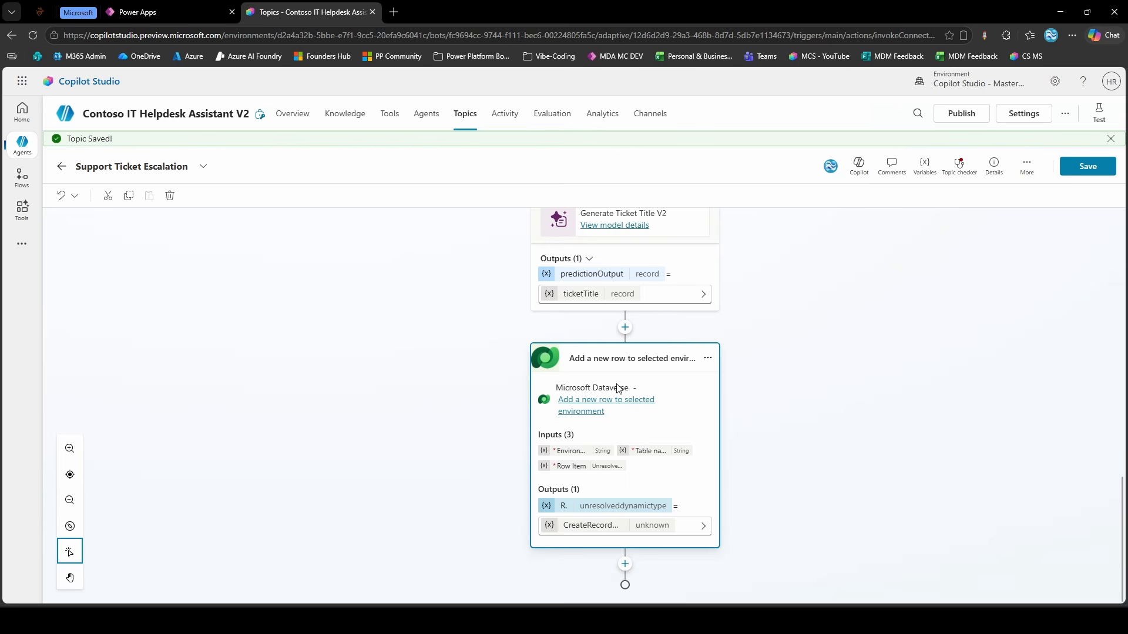
Set the new-row step's Environment to Copilot Studio - Masterclass and Table name to Support Tickets
click(671, 376)
click(932, 229)
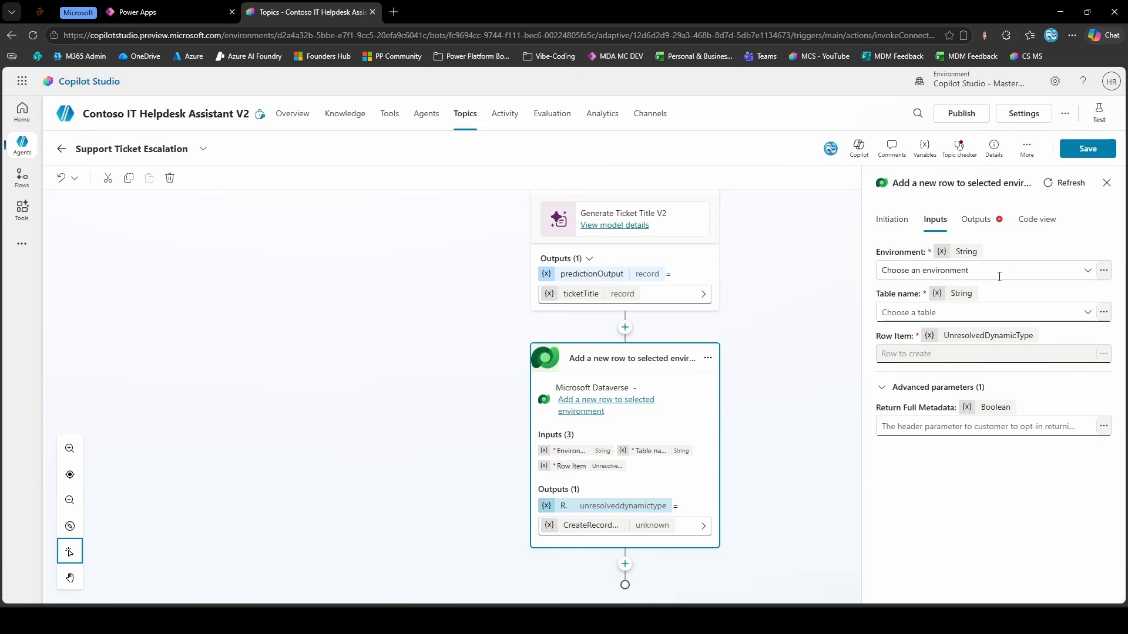
click(1086, 271)
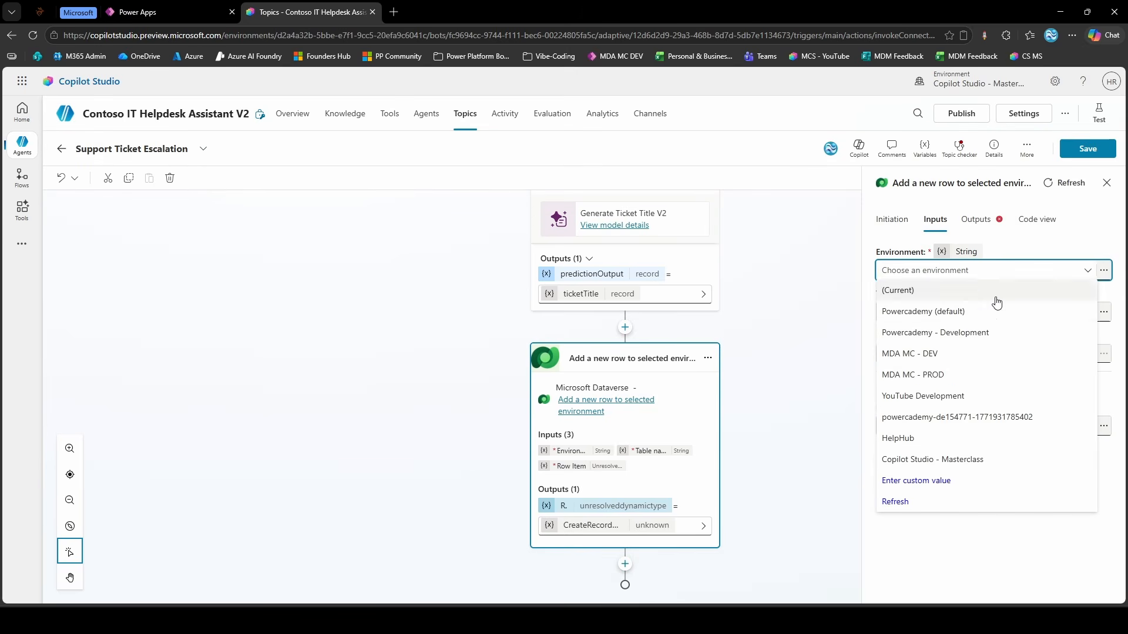
click(898, 290)
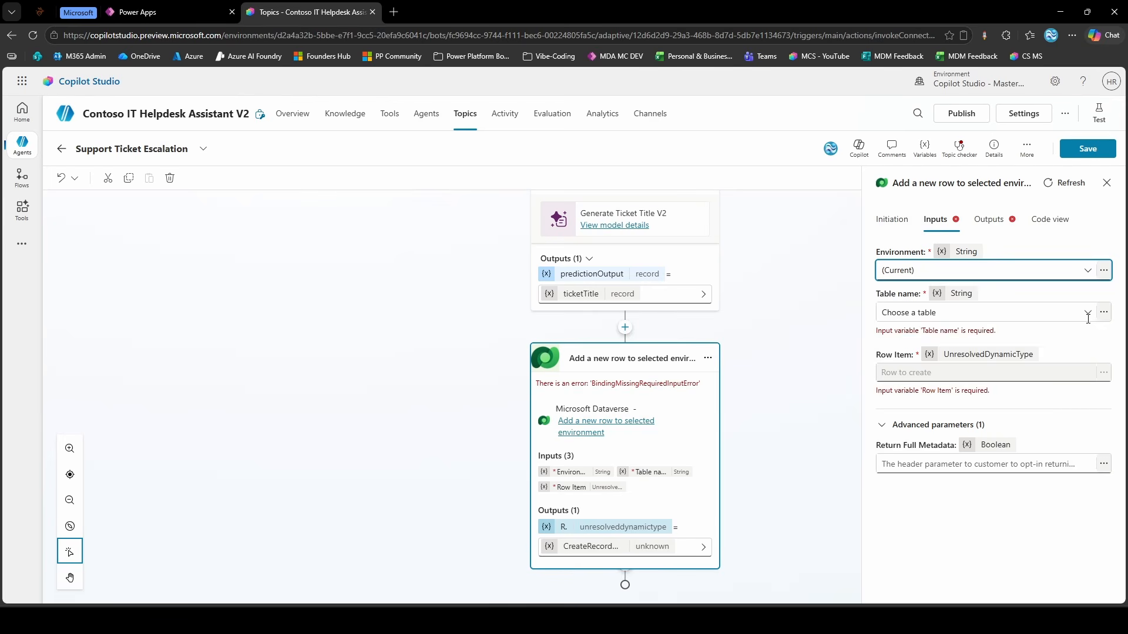
click(940, 270)
click(940, 462)
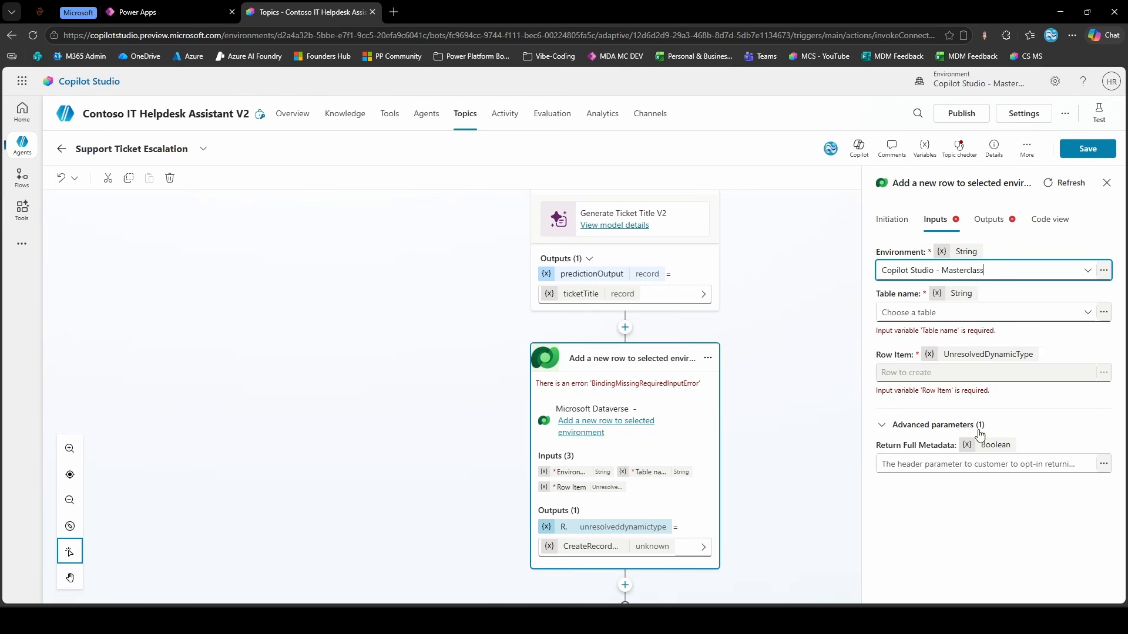
click(1093, 316)
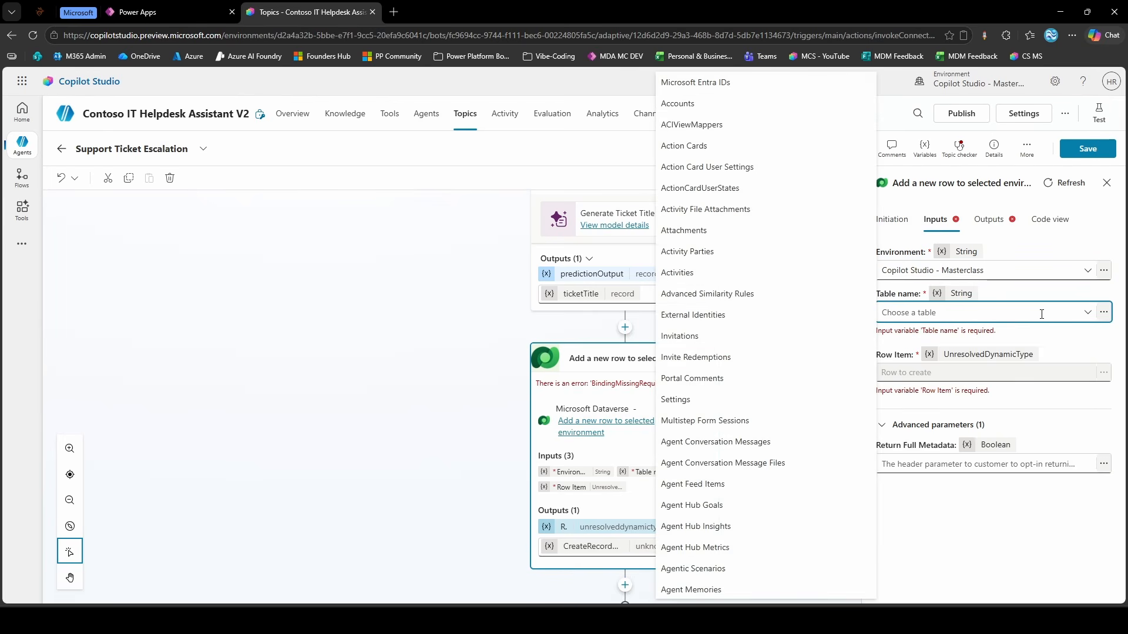
text(Support Tickets)
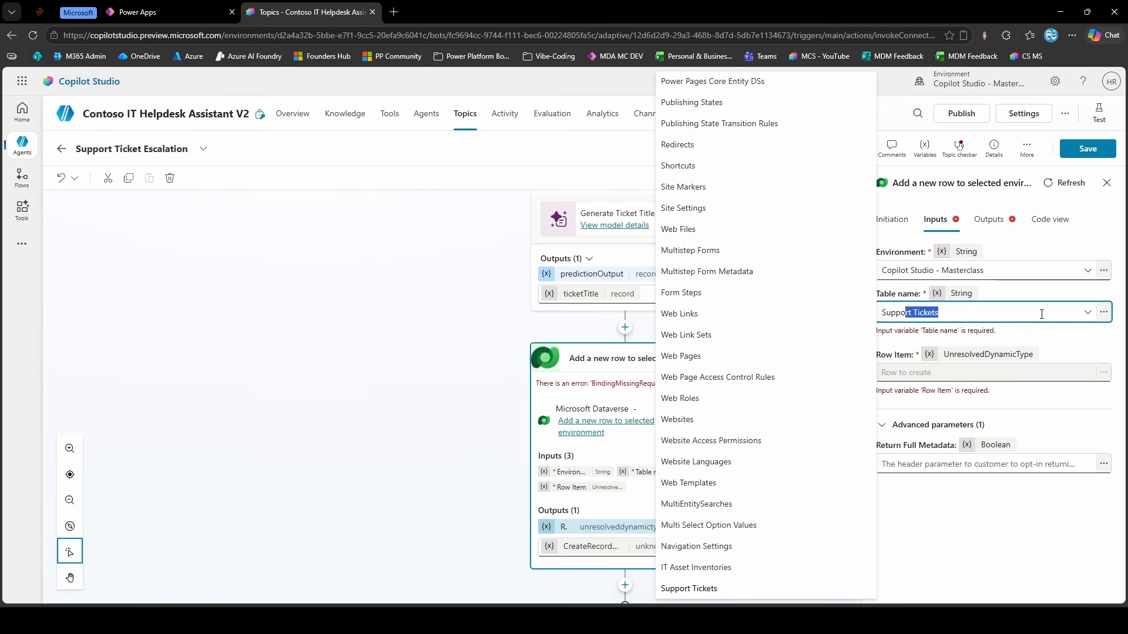
key(Return)
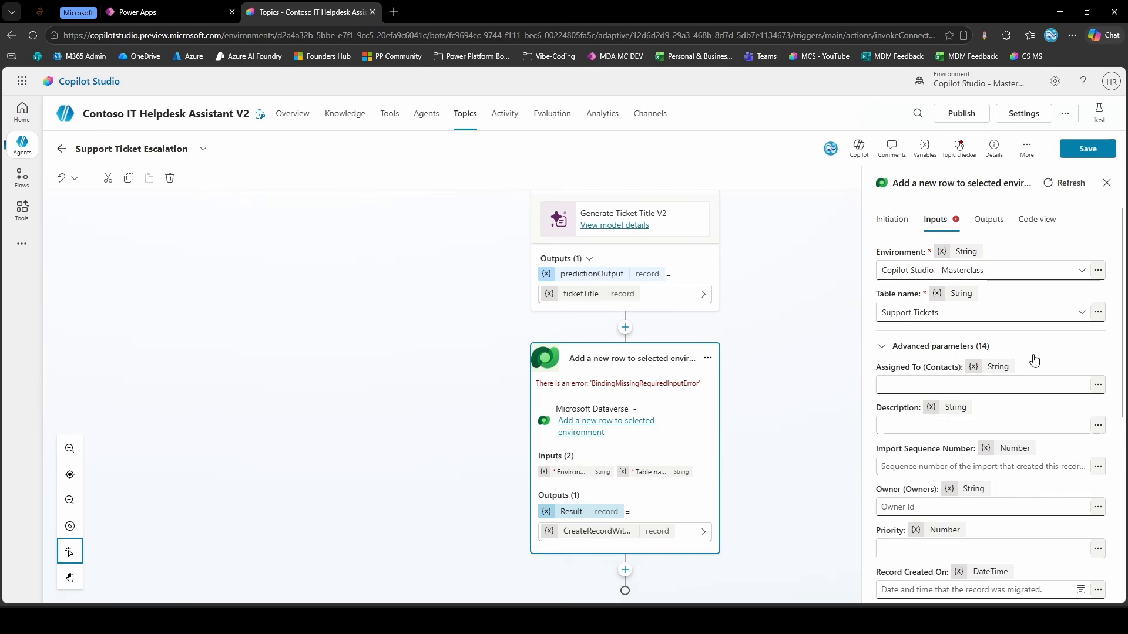
In Advanced parameters, map Description to ticketDescription and Ticket Title to ticketTitle
scroll(977, 366, down, 1)
click(976, 366)
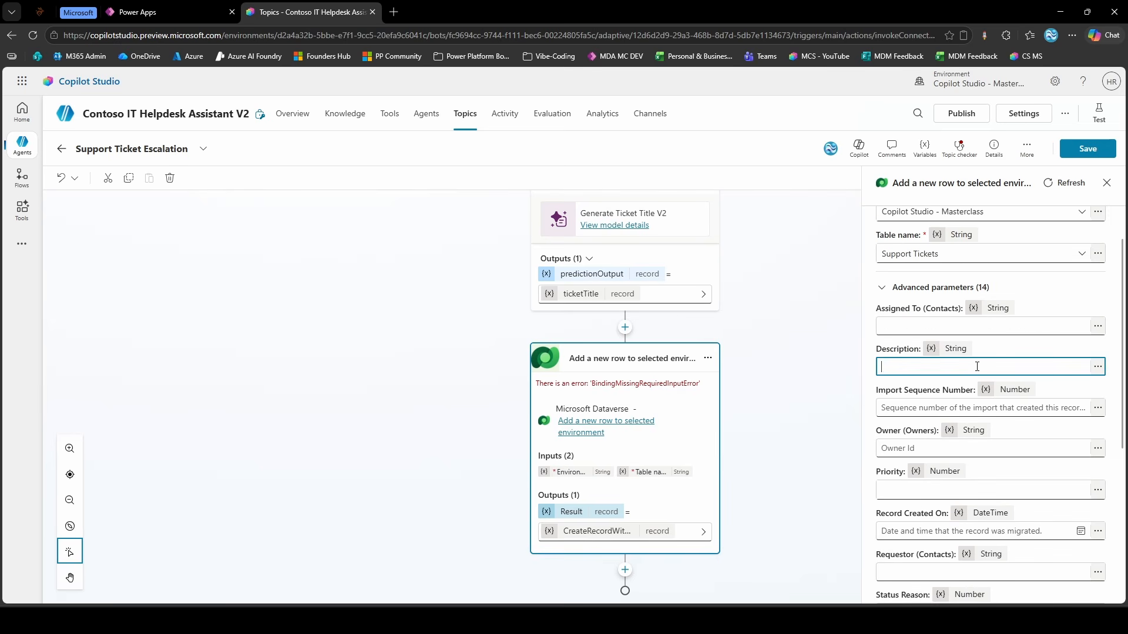
scroll(615, 250, up, 3)
scroll(614, 250, up, 2)
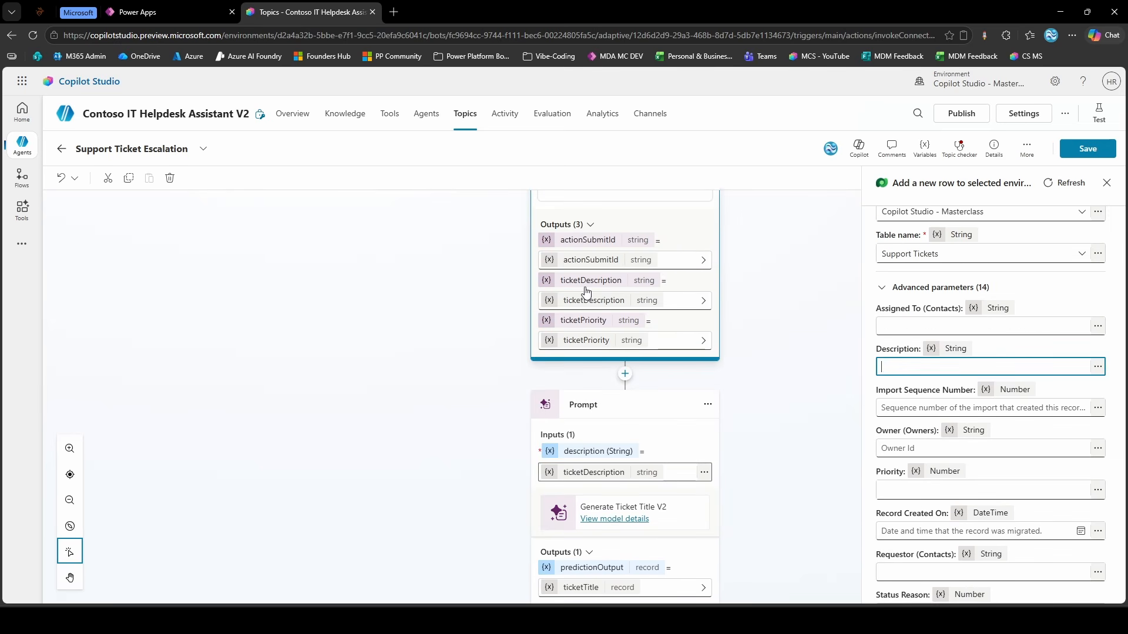
scroll(820, 319, down, 5)
click(1097, 367)
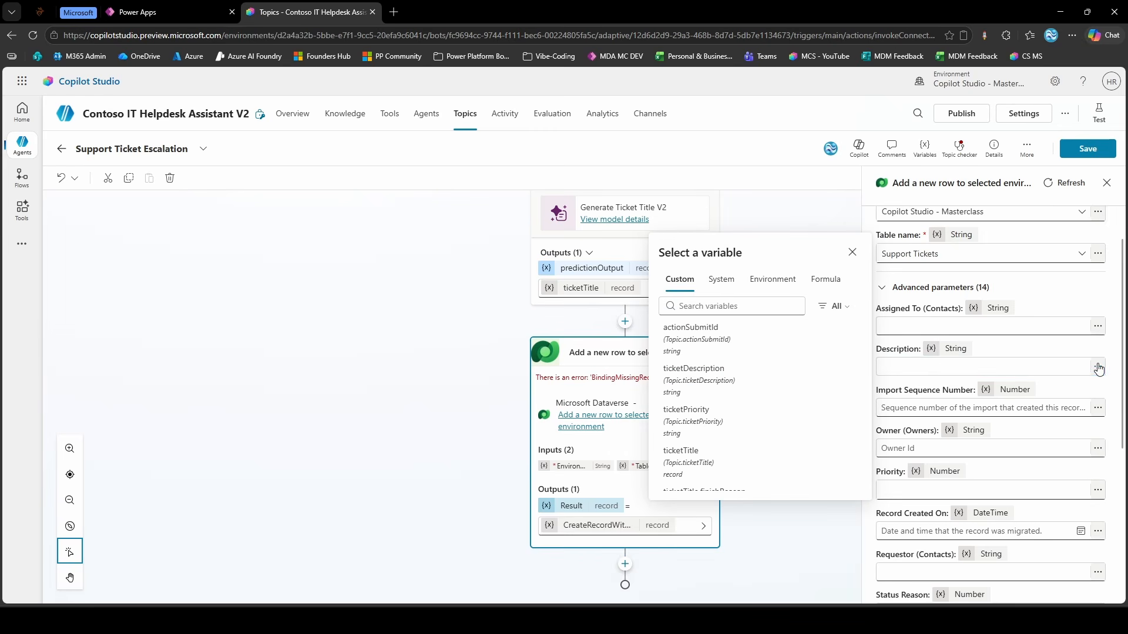
click(687, 383)
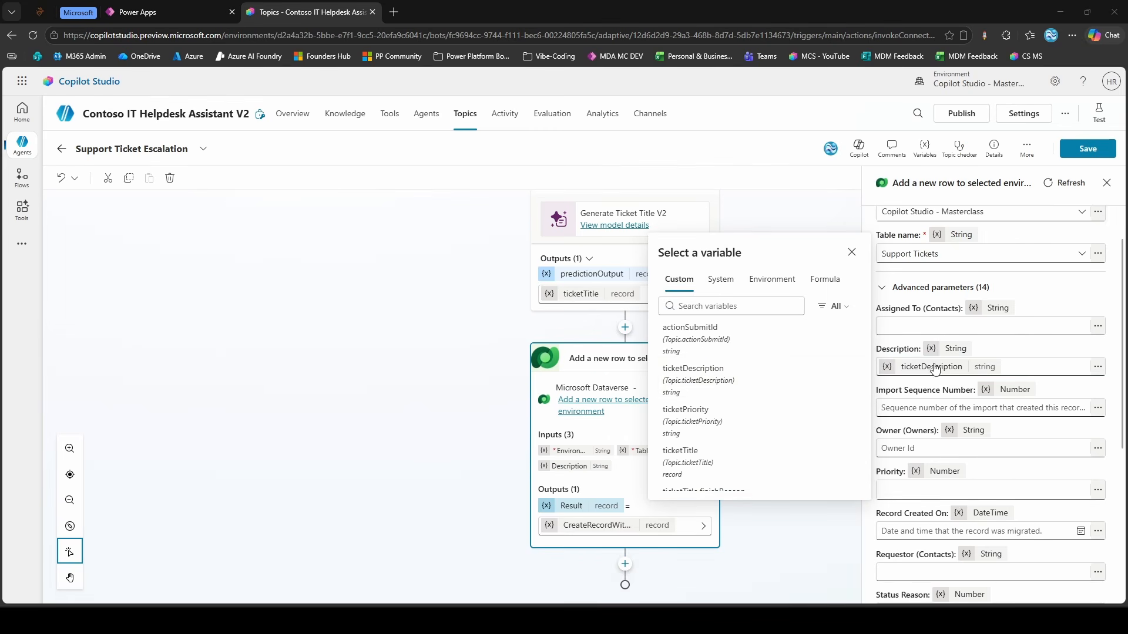
scroll(952, 391, down, 2)
scroll(951, 391, down, 3)
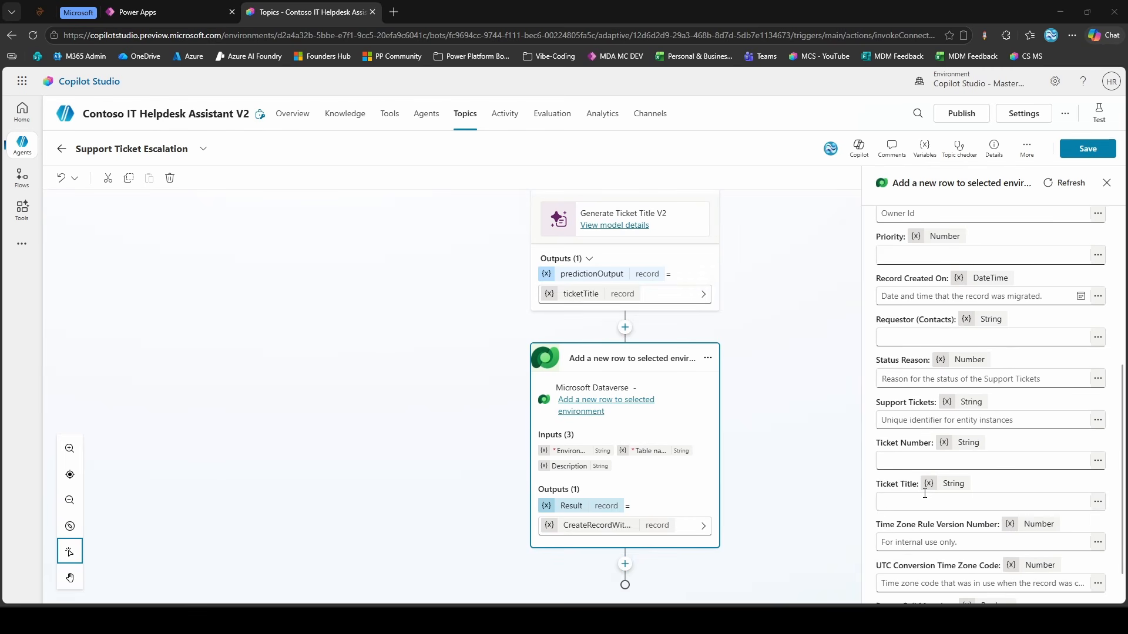
click(998, 502)
click(1096, 502)
click(684, 557)
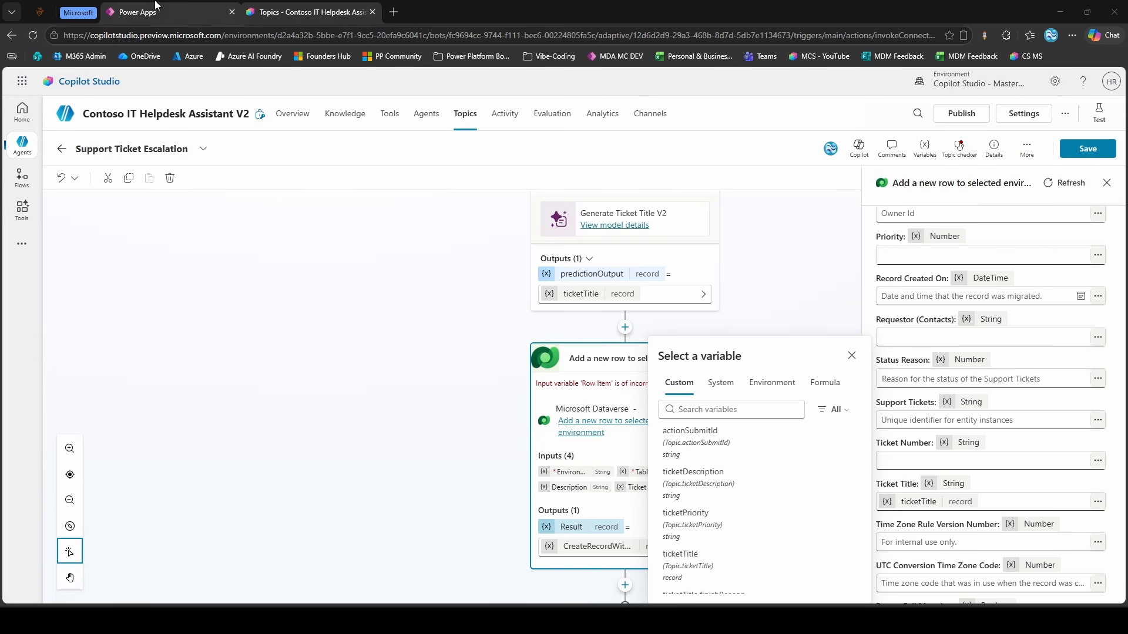
Inspect the Priority column's choice values in Power Apps, Low 100,000,000 through Critical 100,000,003
click(141, 12)
click(794, 166)
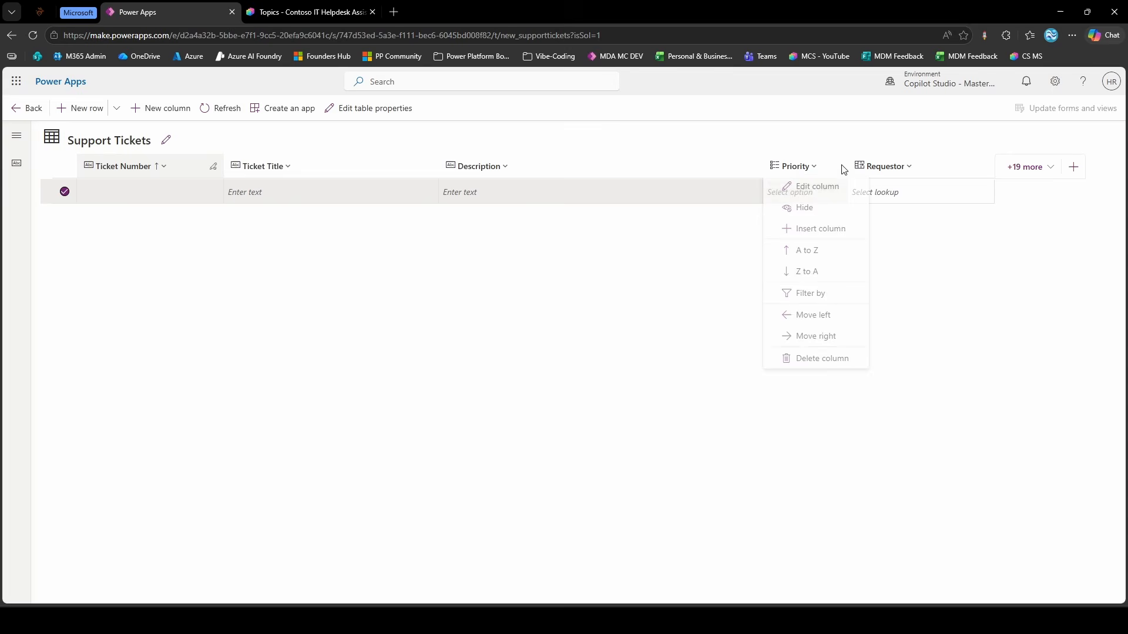
click(814, 188)
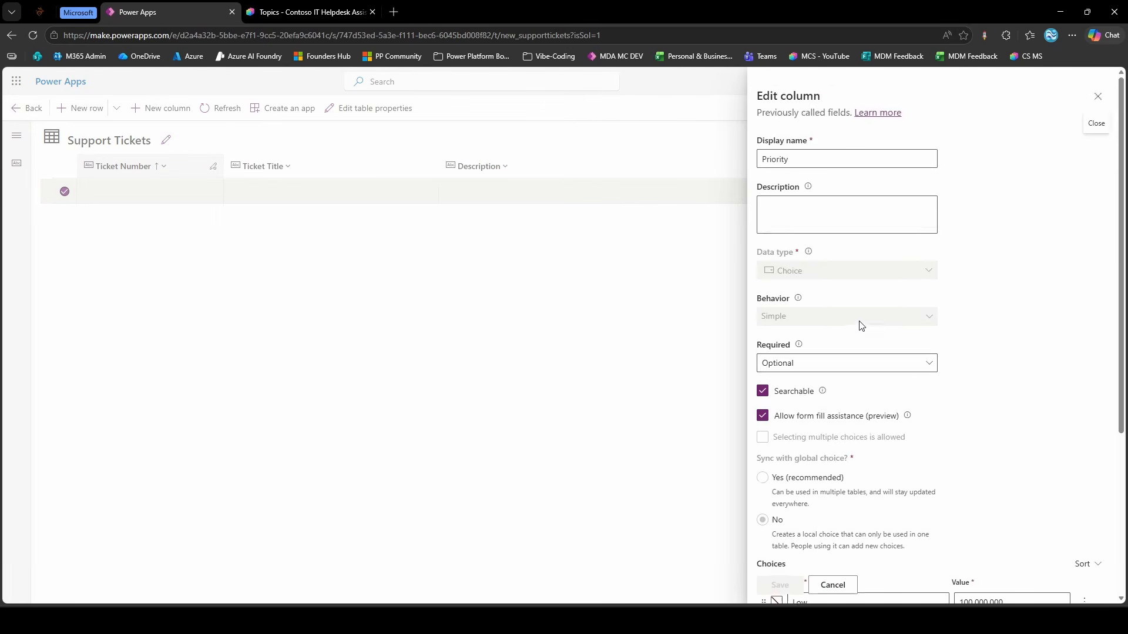
scroll(861, 335, down, 5)
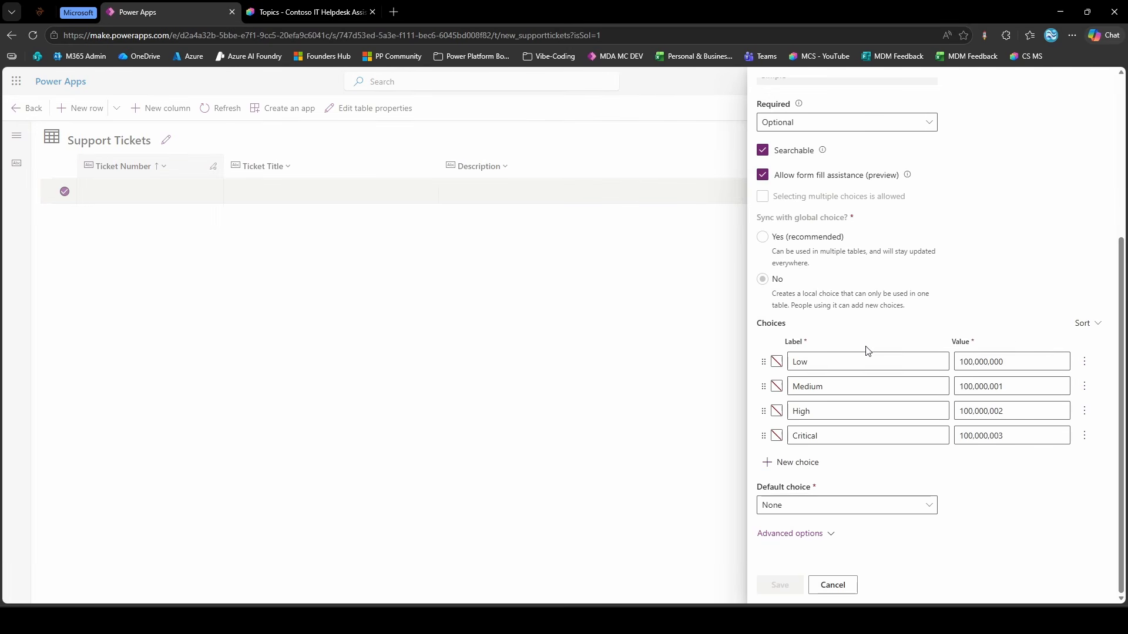
click(973, 360)
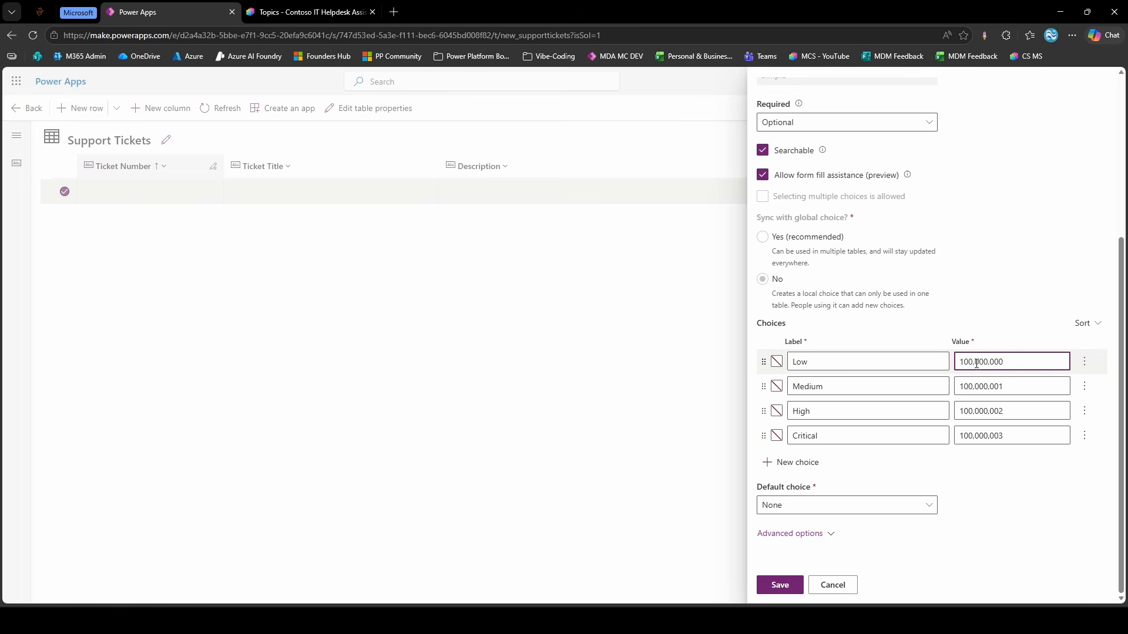
double_click(975, 360)
double_click(906, 365)
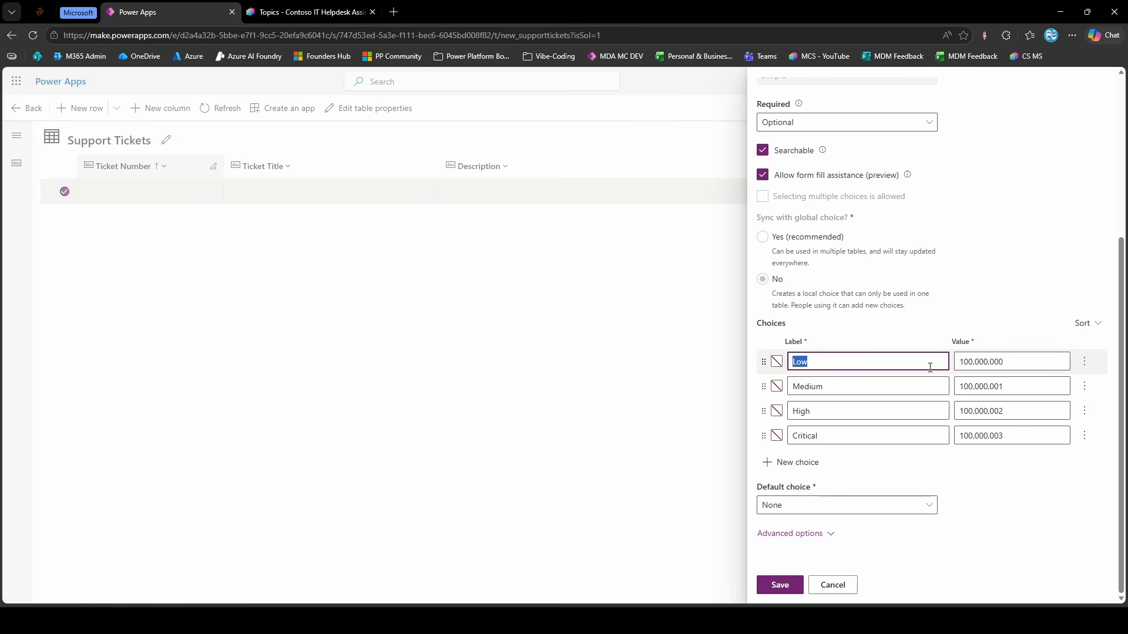
double_click(981, 369)
double_click(866, 362)
double_click(990, 362)
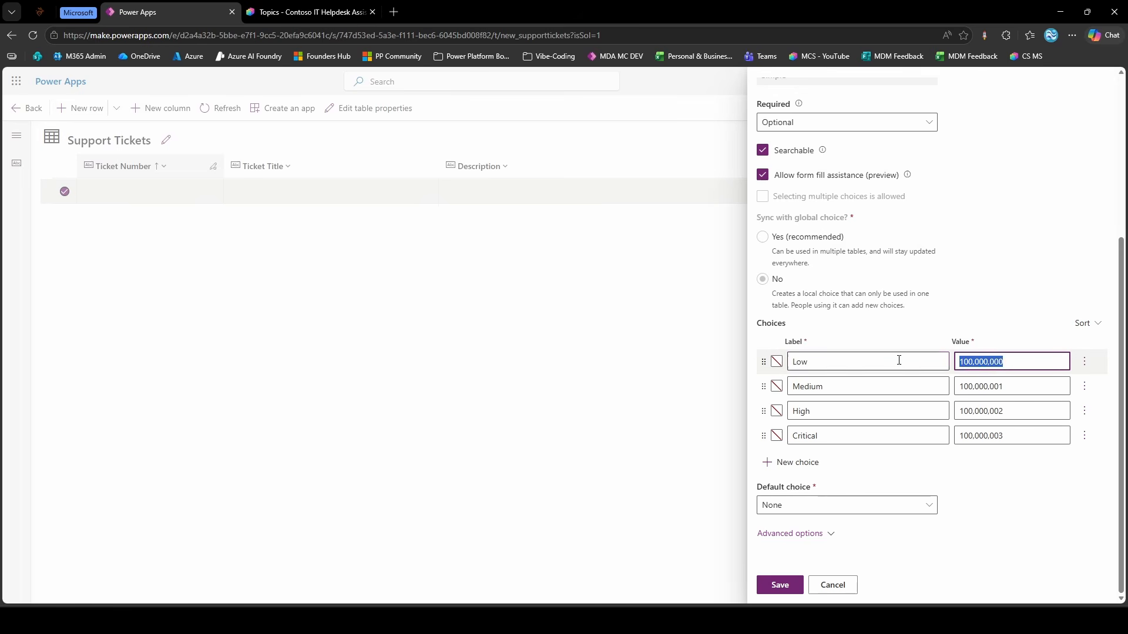
double_click(898, 360)
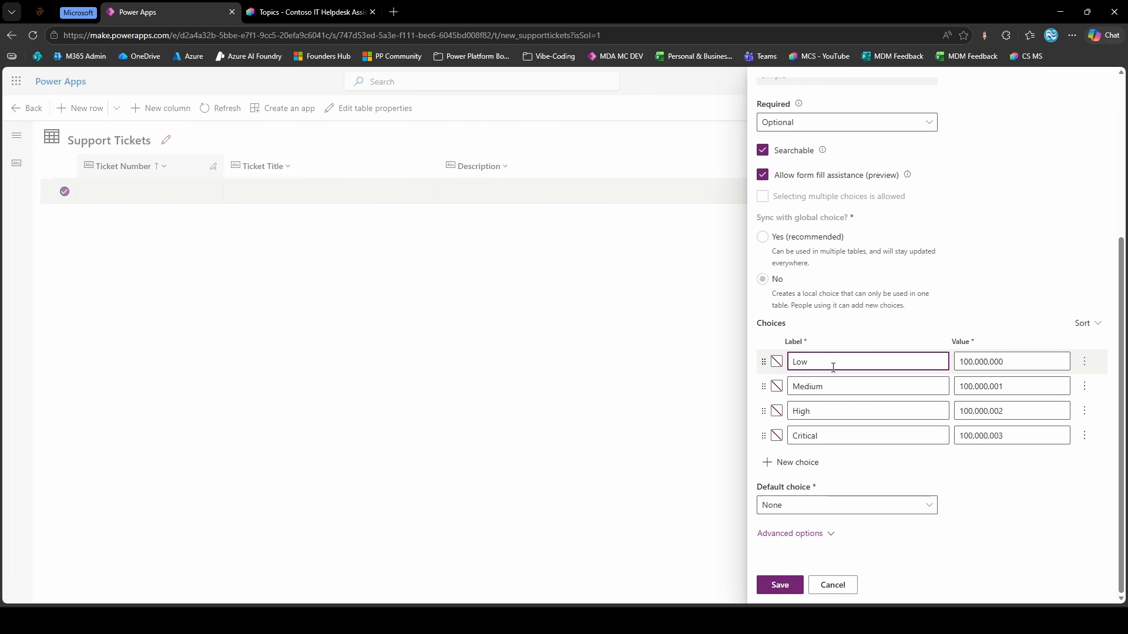
click(311, 12)
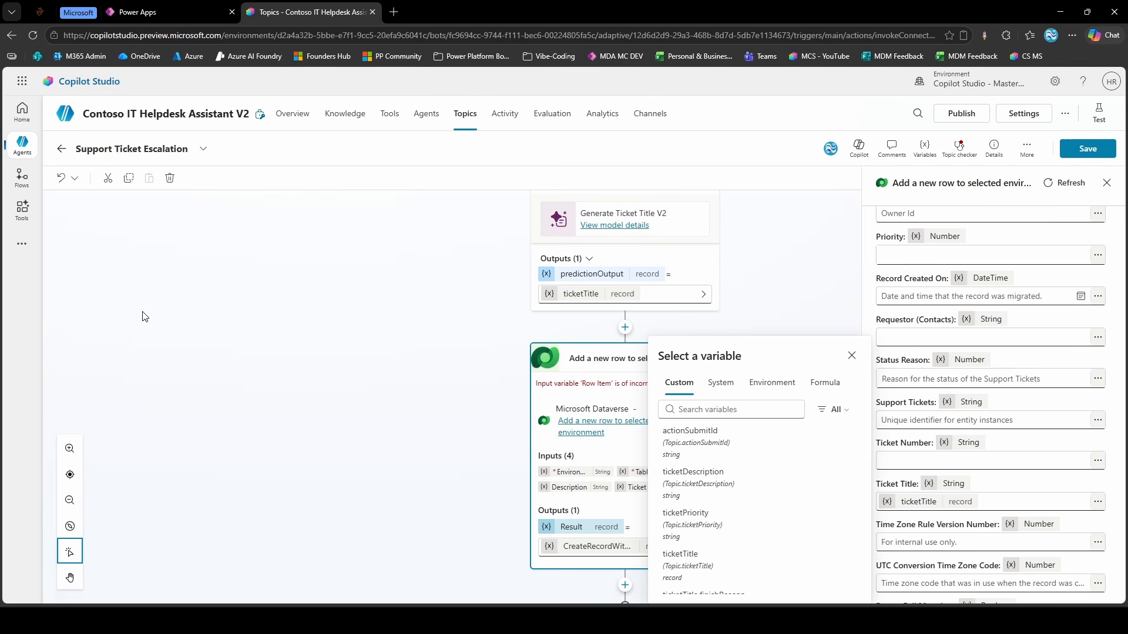
Add a Set variable value step before the Prompt that creates the variable priorityMapping
click(421, 277)
click(810, 355)
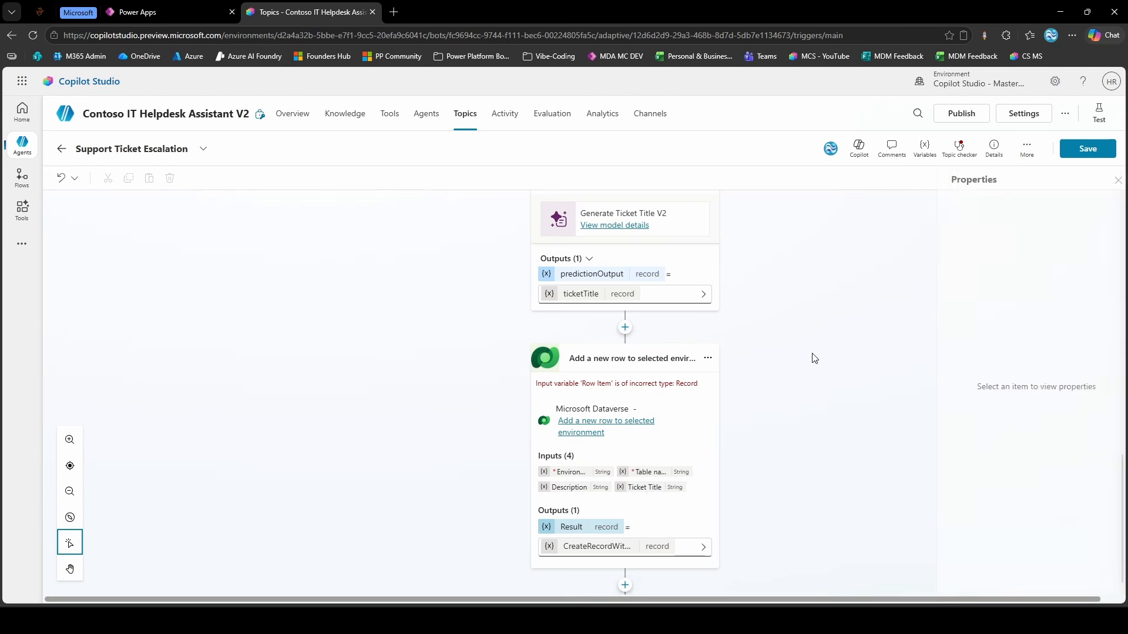
scroll(735, 347, up, 10)
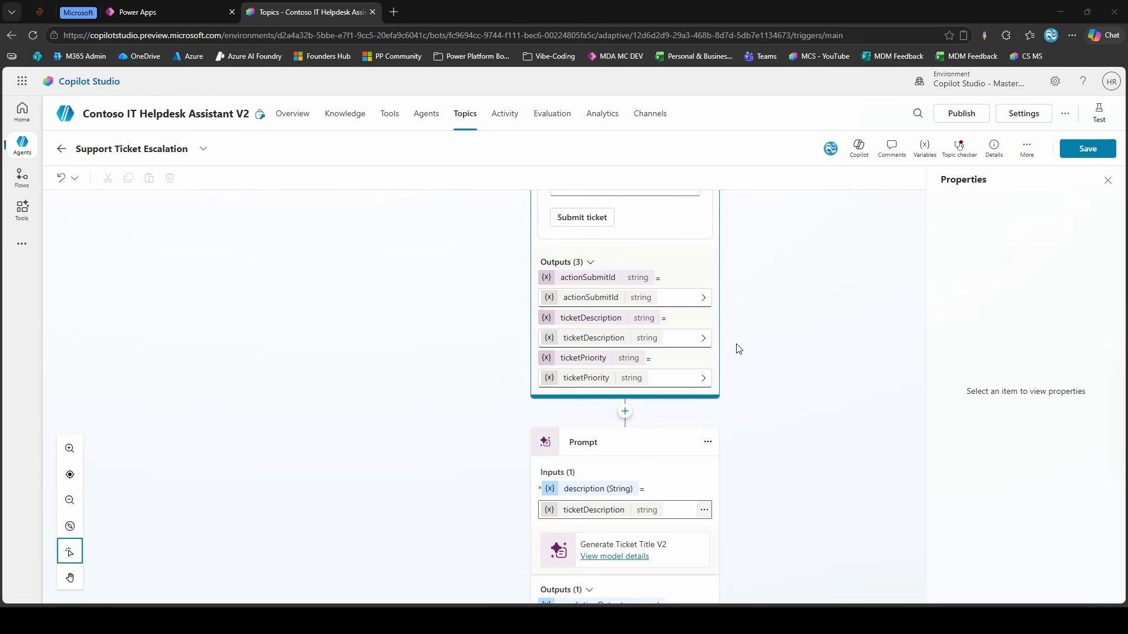
scroll(739, 349, down, 2)
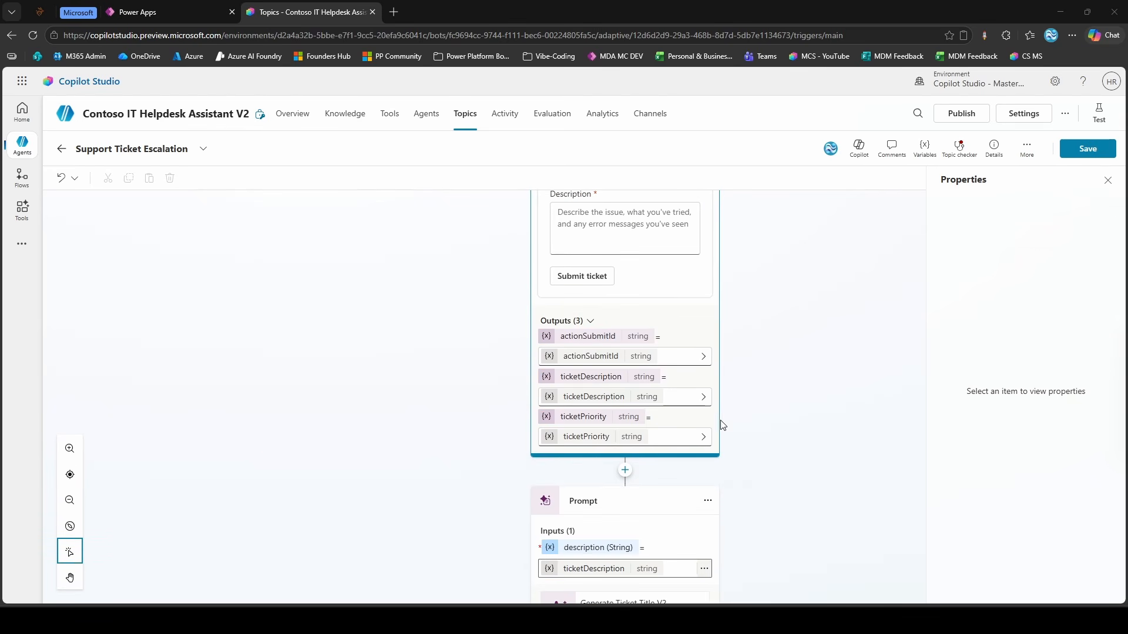
click(626, 470)
scroll(711, 476, down, 2)
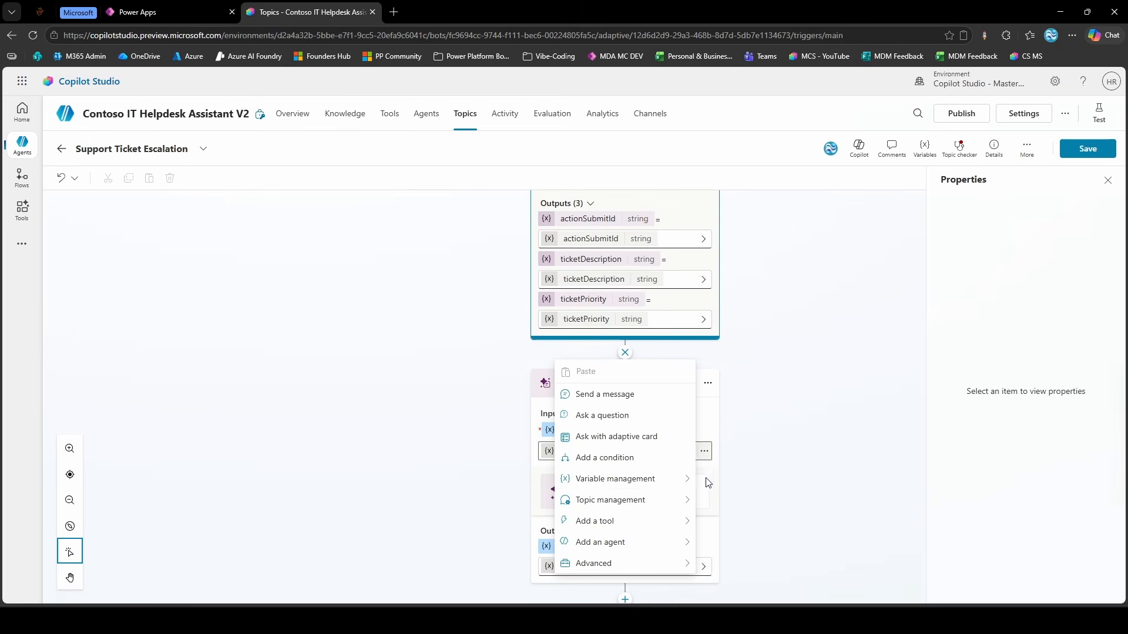
mouse_move(660, 480)
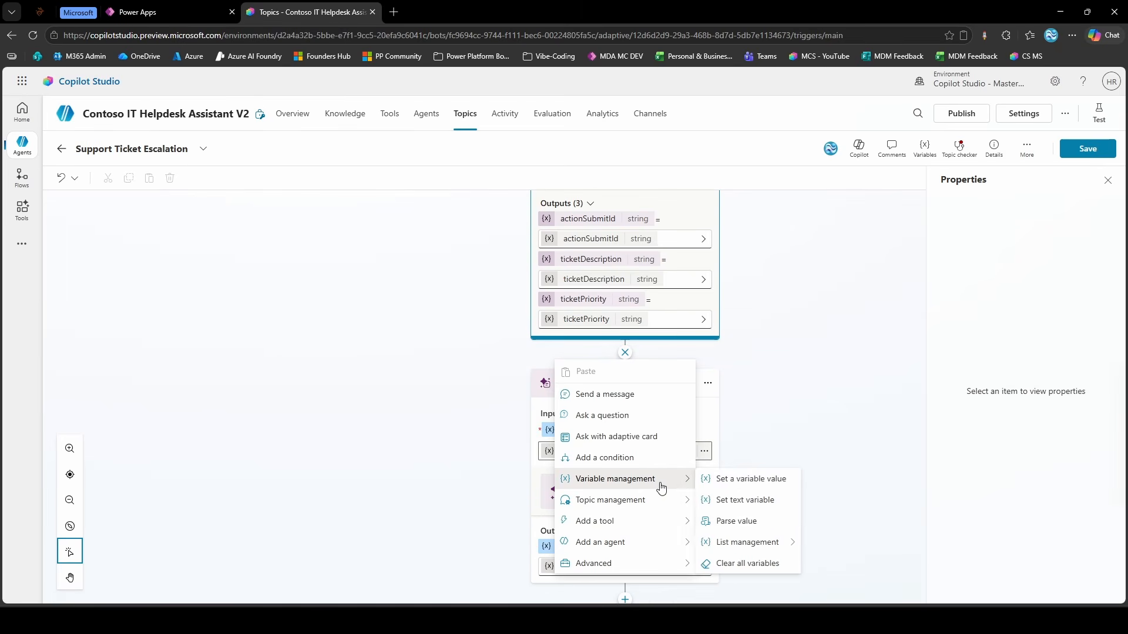
click(720, 487)
click(699, 431)
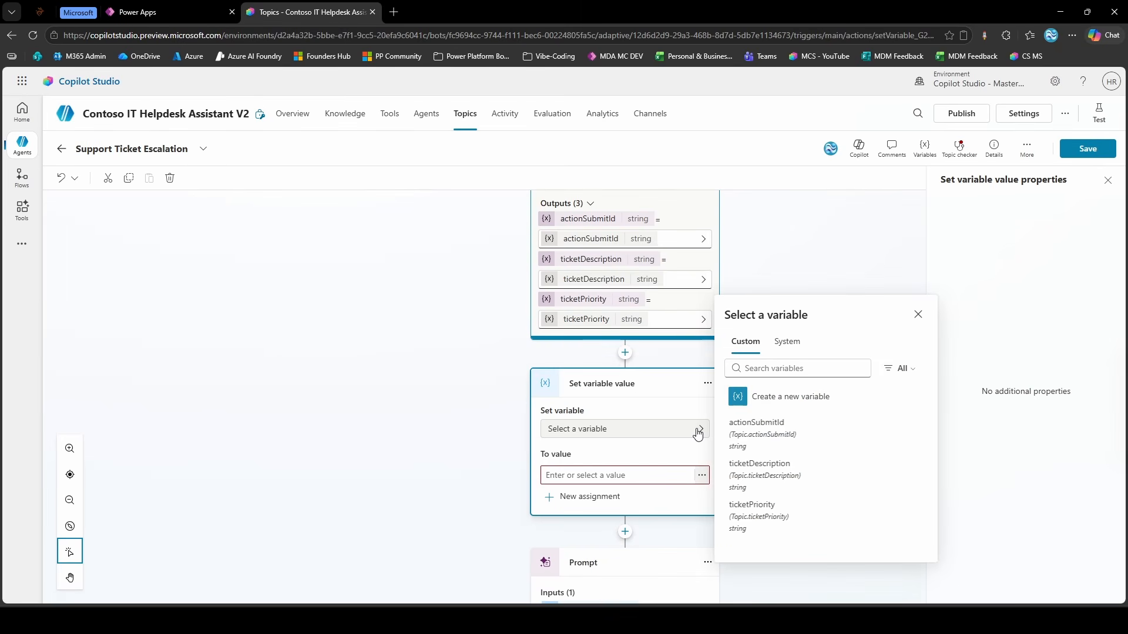
click(813, 404)
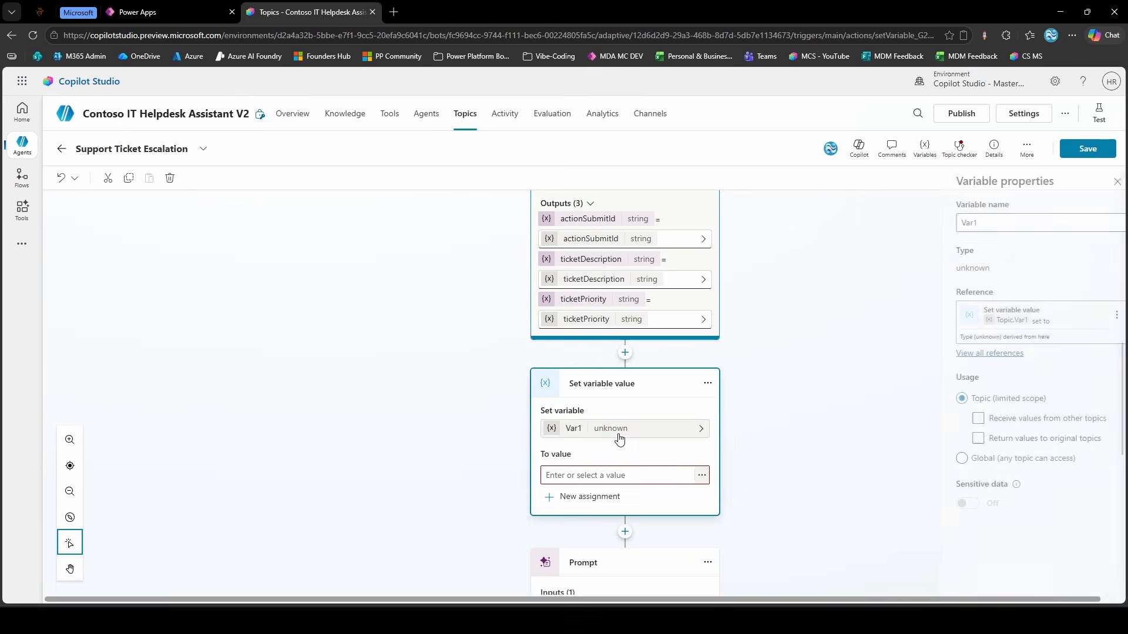
text(pr)
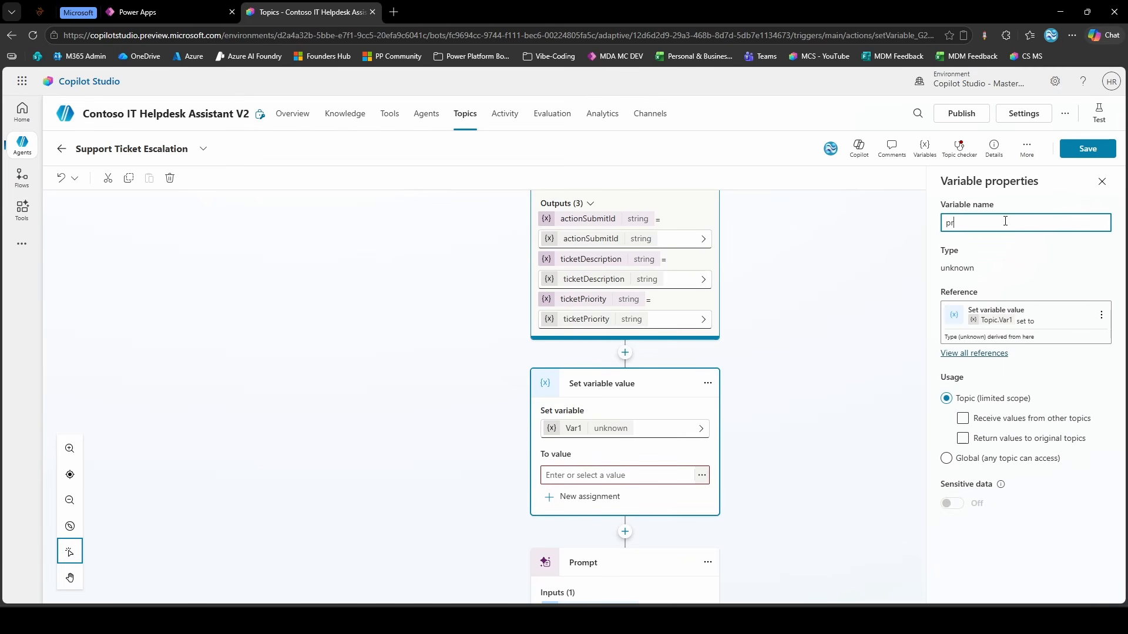
text(iorityMapping)
key(Return)
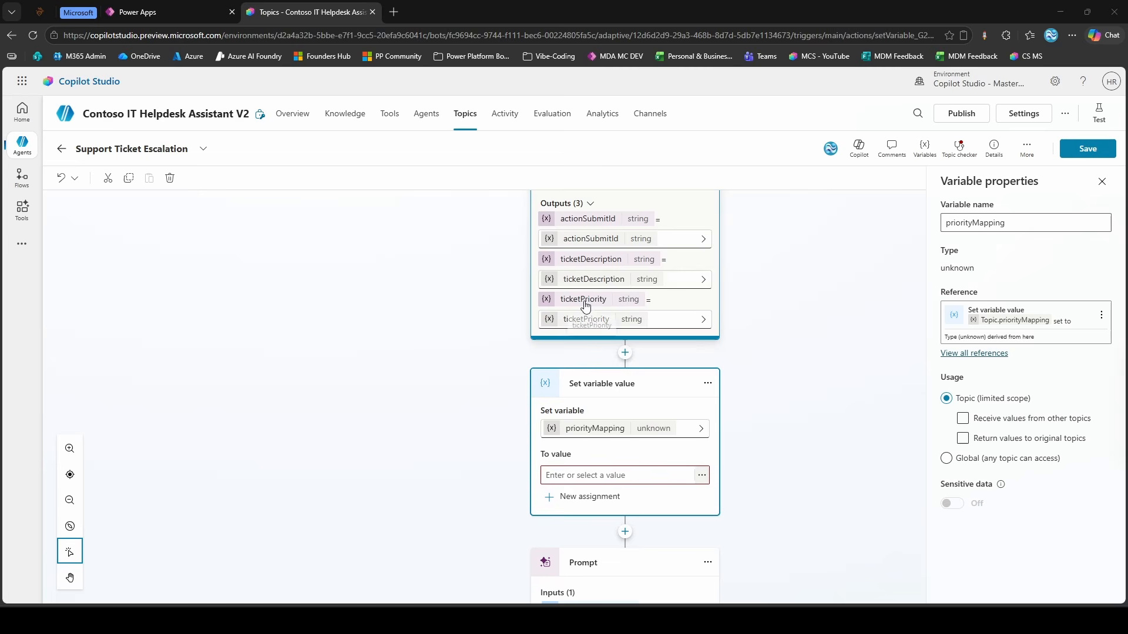
Recheck the Priority choice values in Power Apps and return to the topic
click(137, 11)
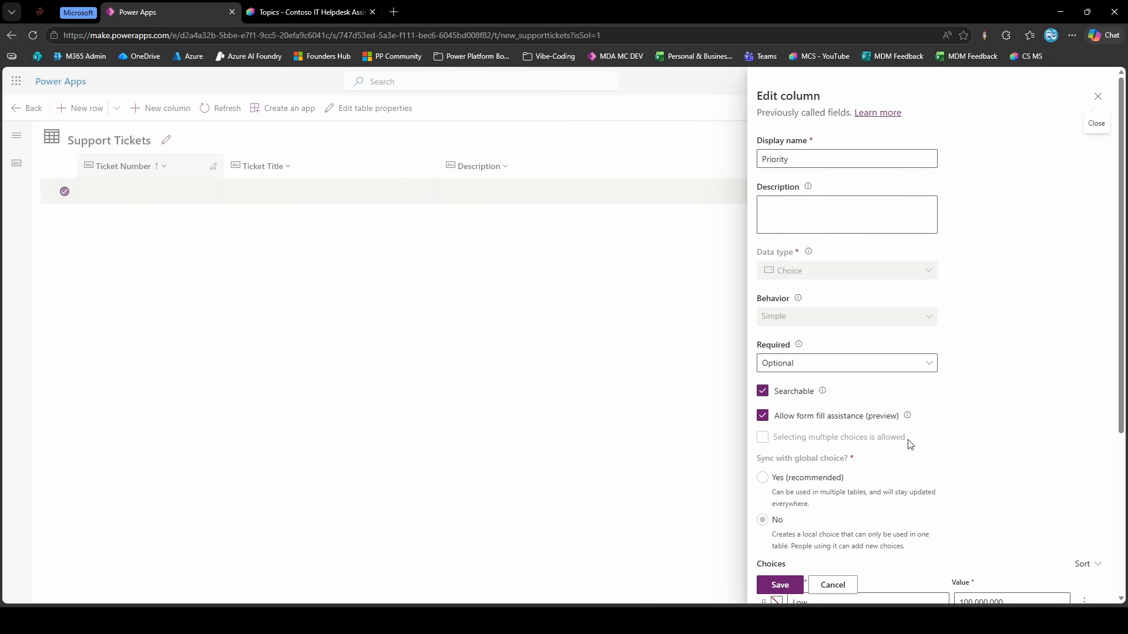
scroll(910, 444, down, 4)
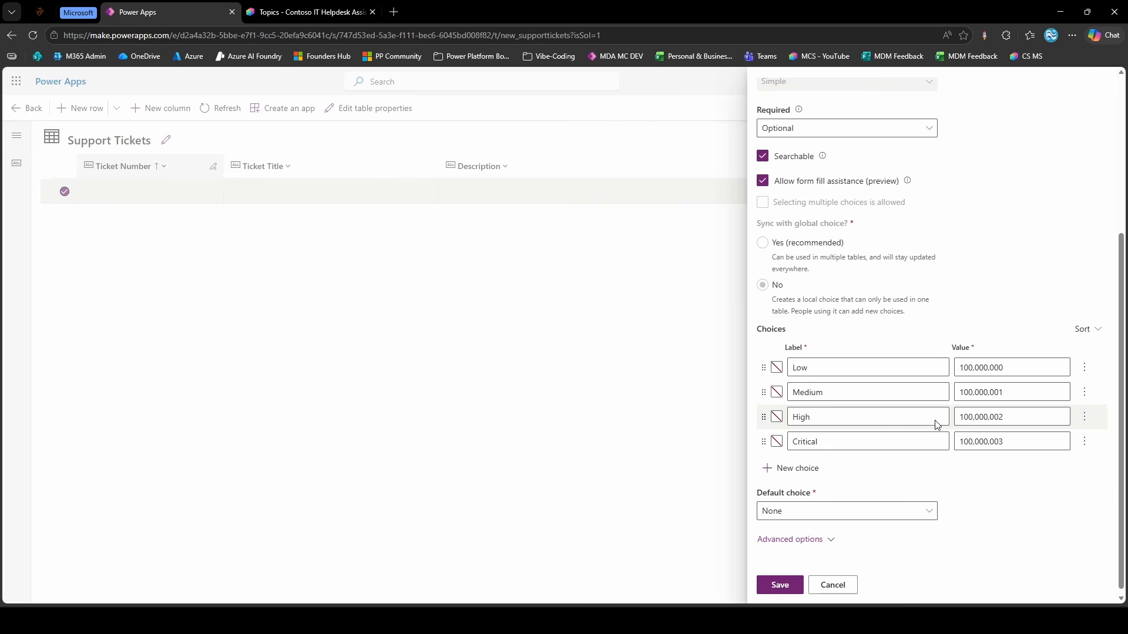
click(305, 11)
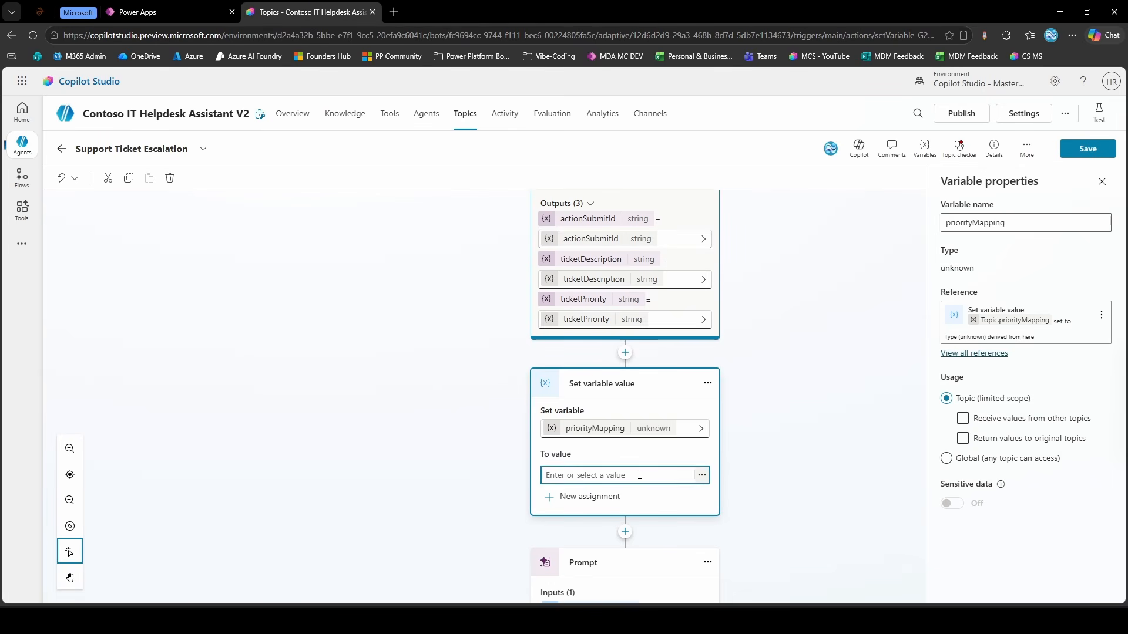
Begin priorityMapping's formula value with Switch(Topic.ticketPriority, in the expanded formula editor
click(702, 475)
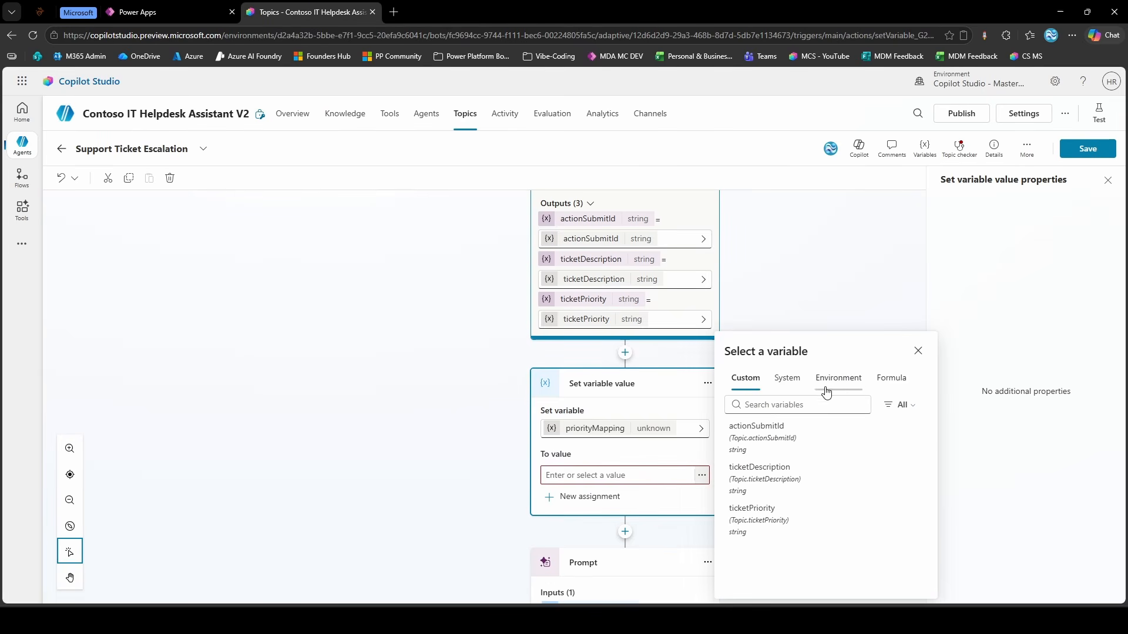
click(891, 379)
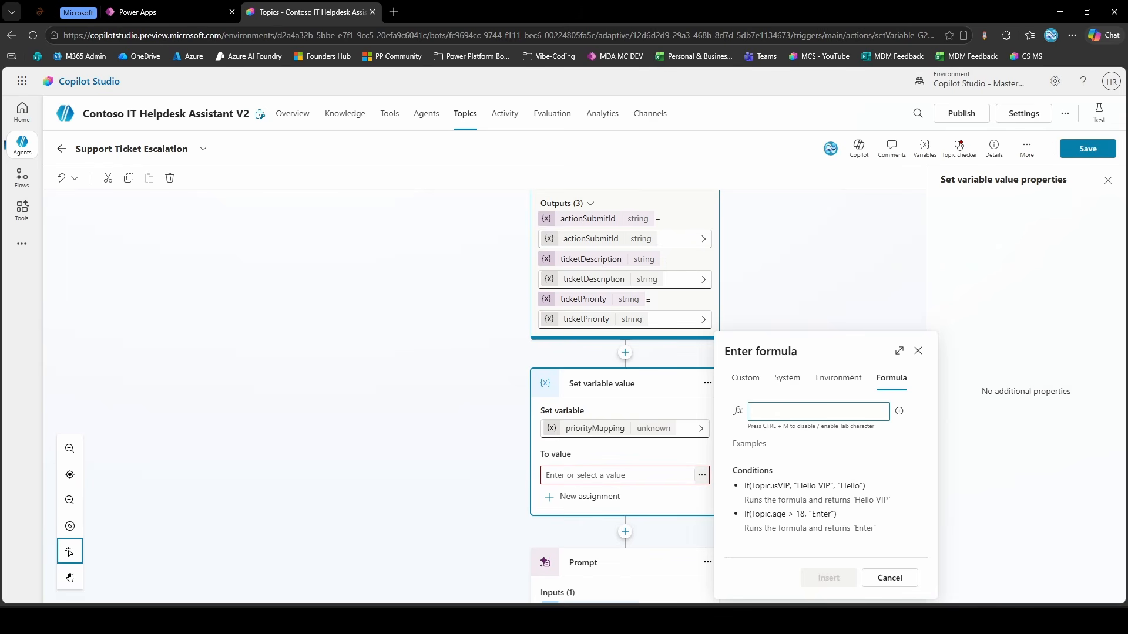
click(899, 351)
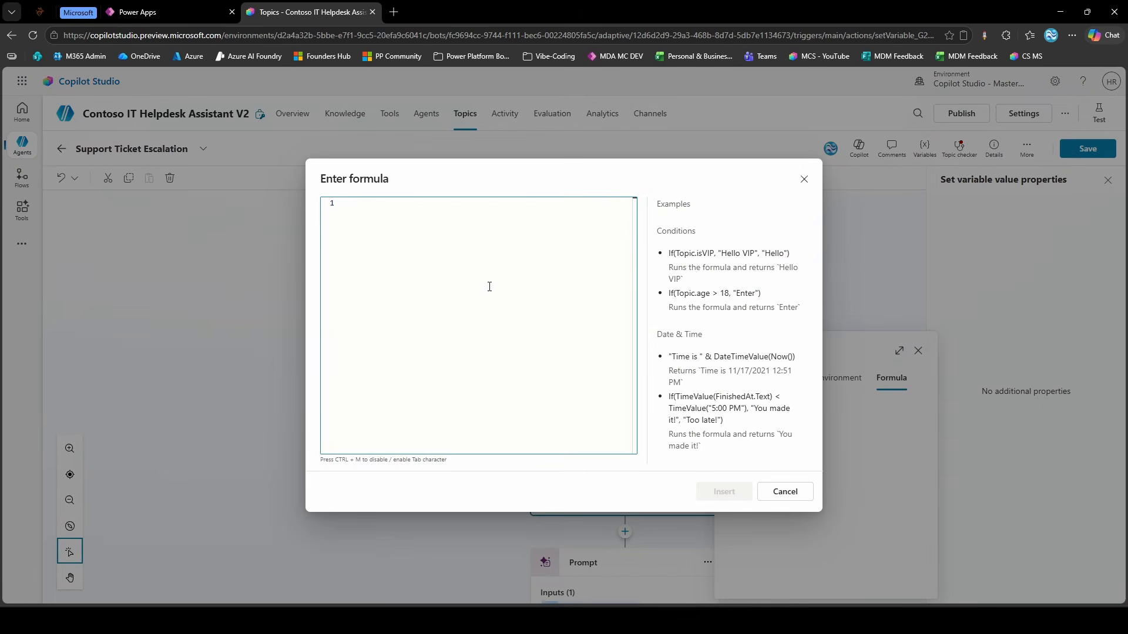
text(Switc)
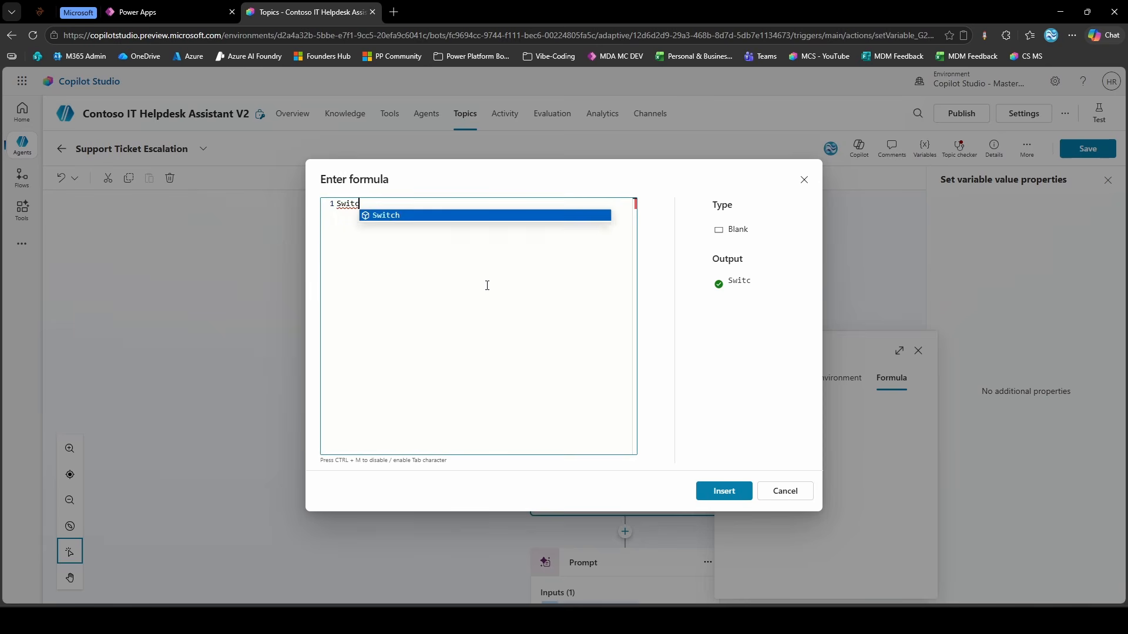
text(h(Topic.)
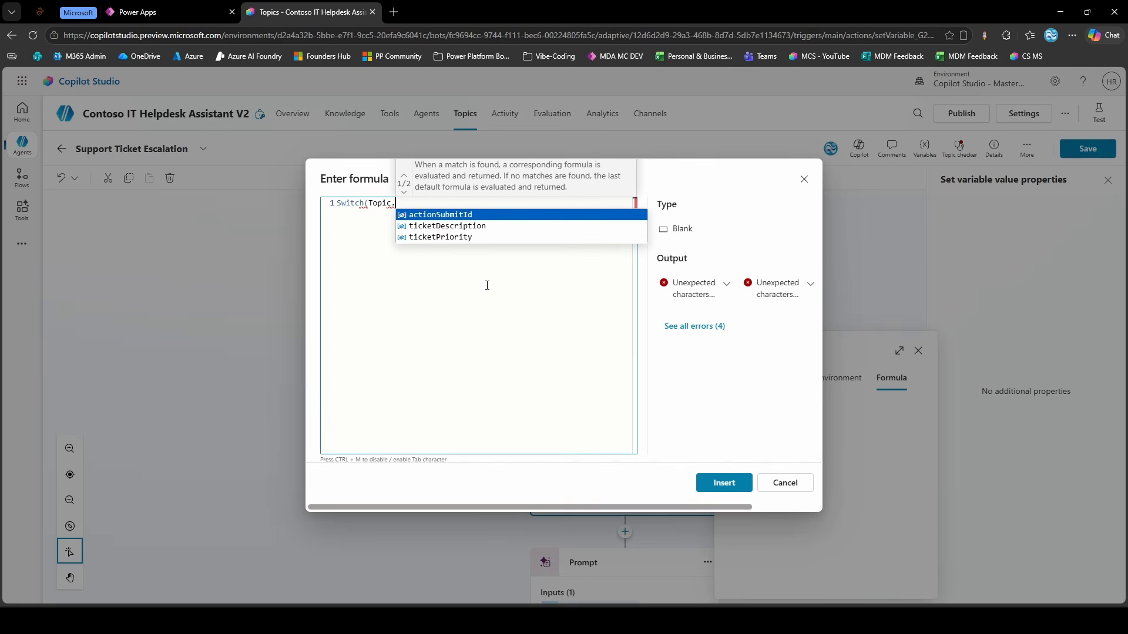
key(Down)
key(Down)
key(Return)
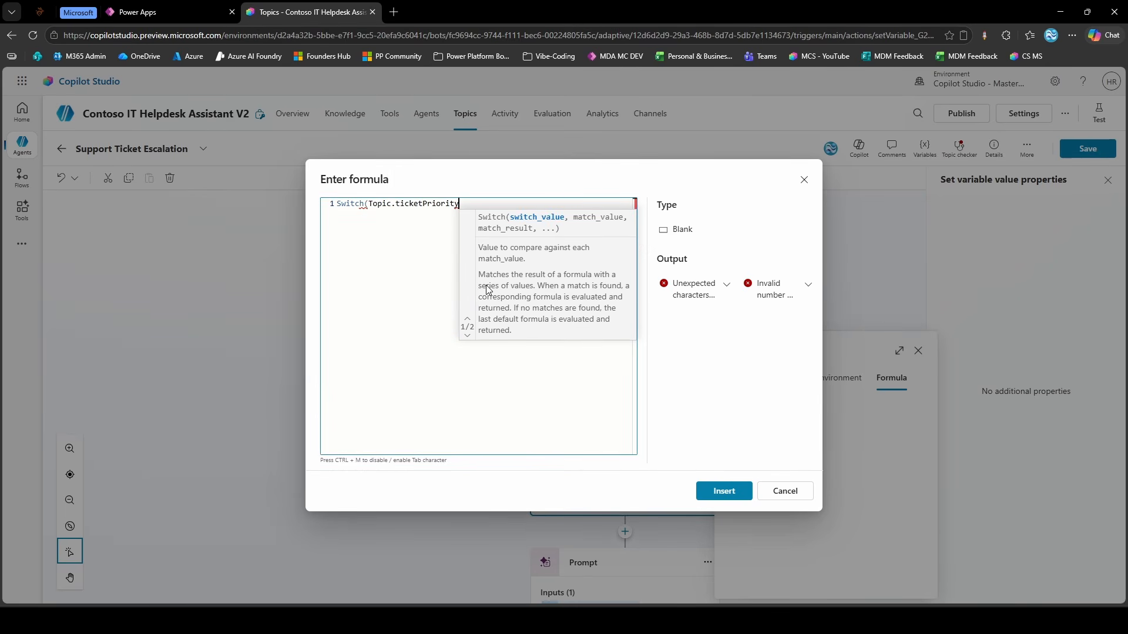
text(,)
key(Return)
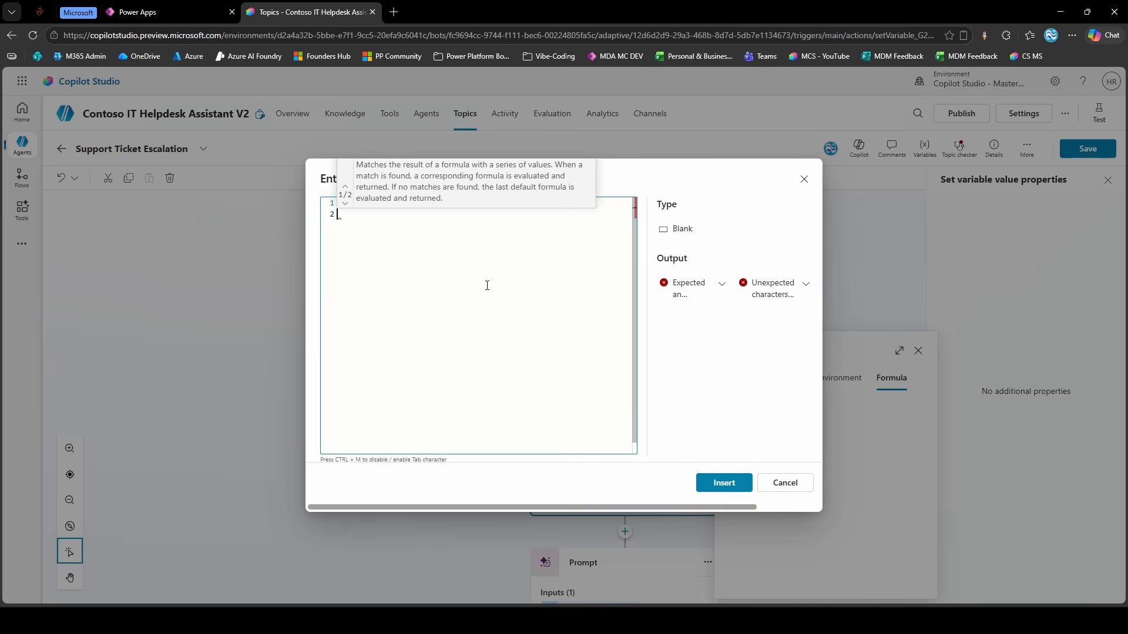
text("")
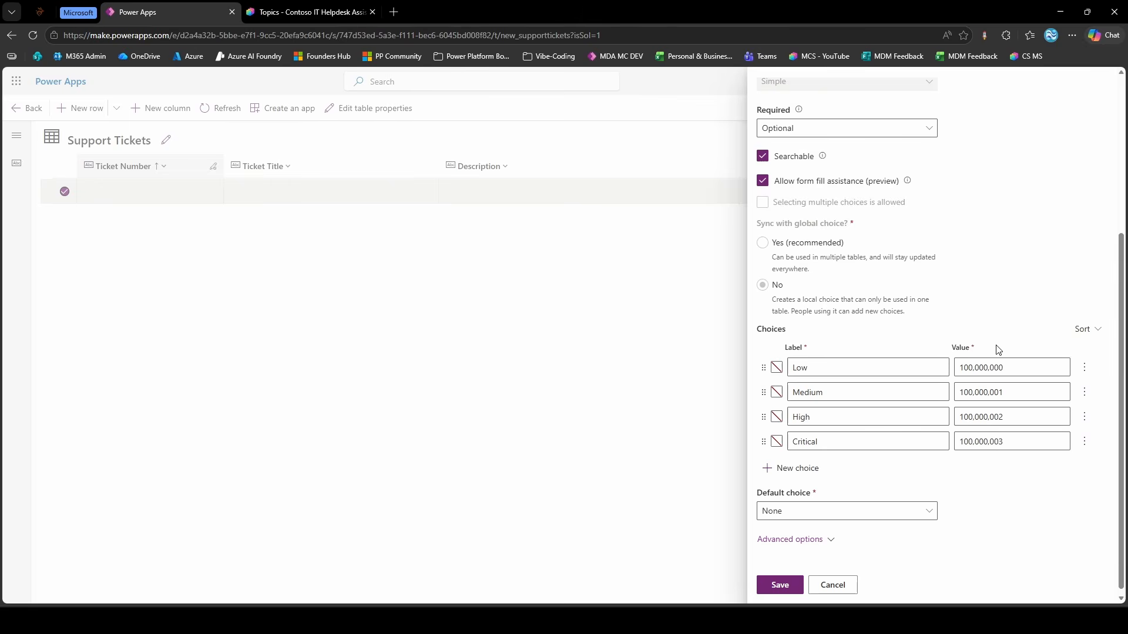
Add the Low, Medium and High cases with their 100000000-series values and start the Critical case
double_click(989, 367)
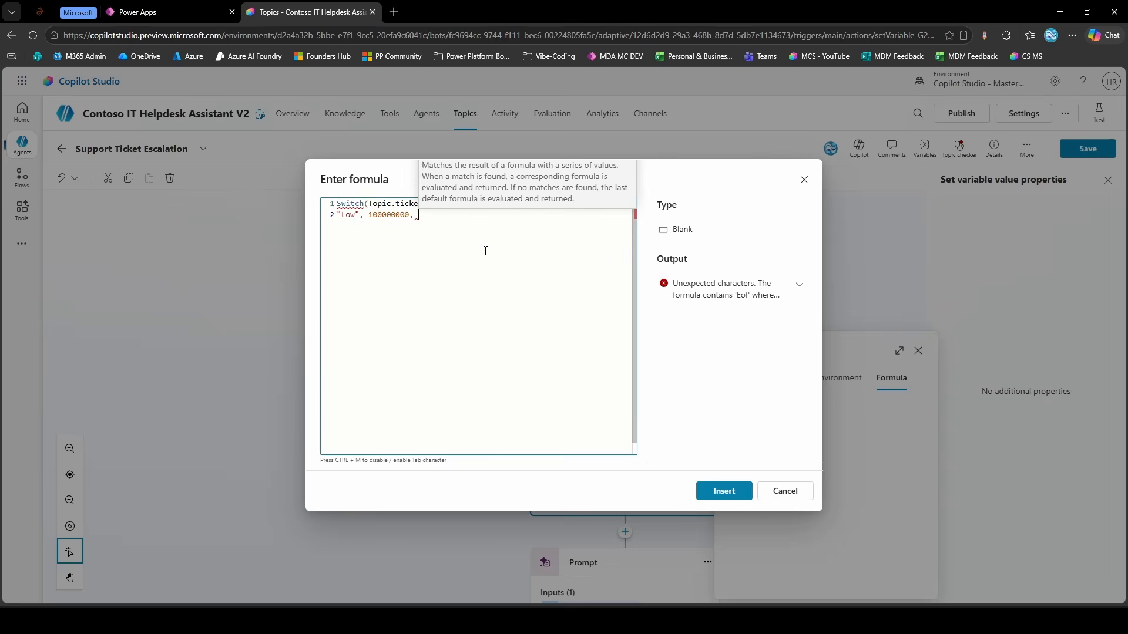
key(Return)
text(")
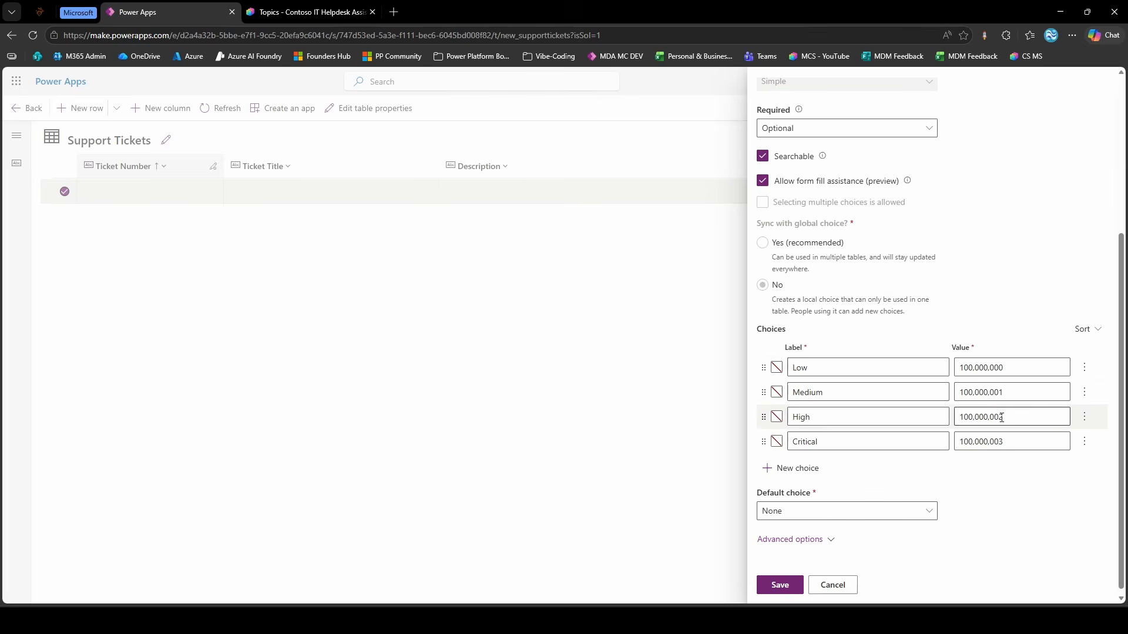
click(997, 395)
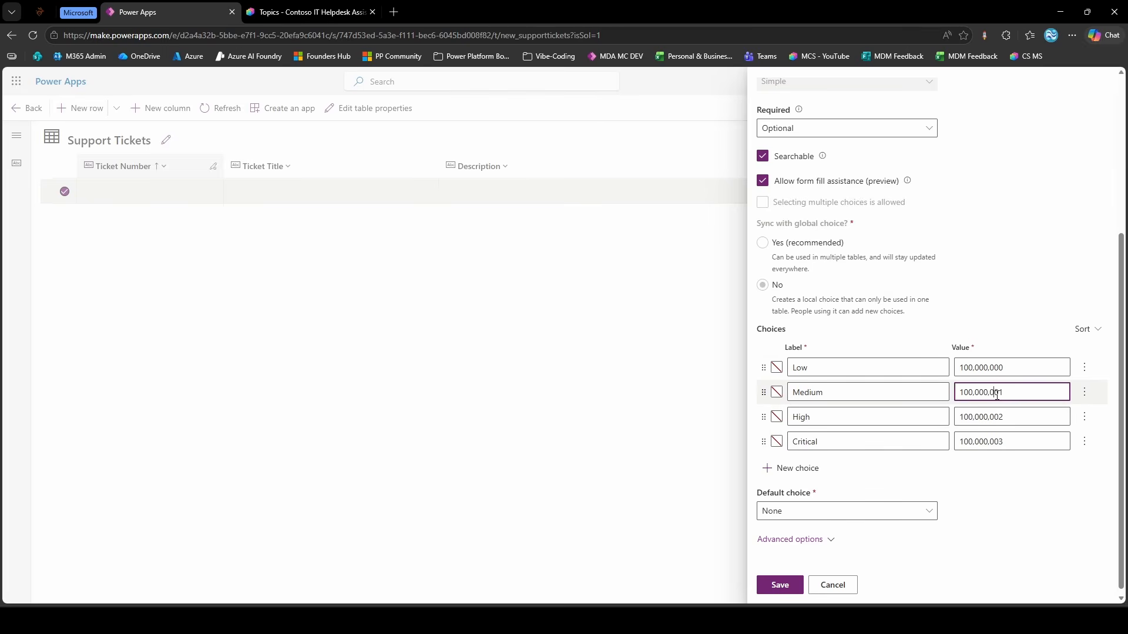
double_click(997, 395)
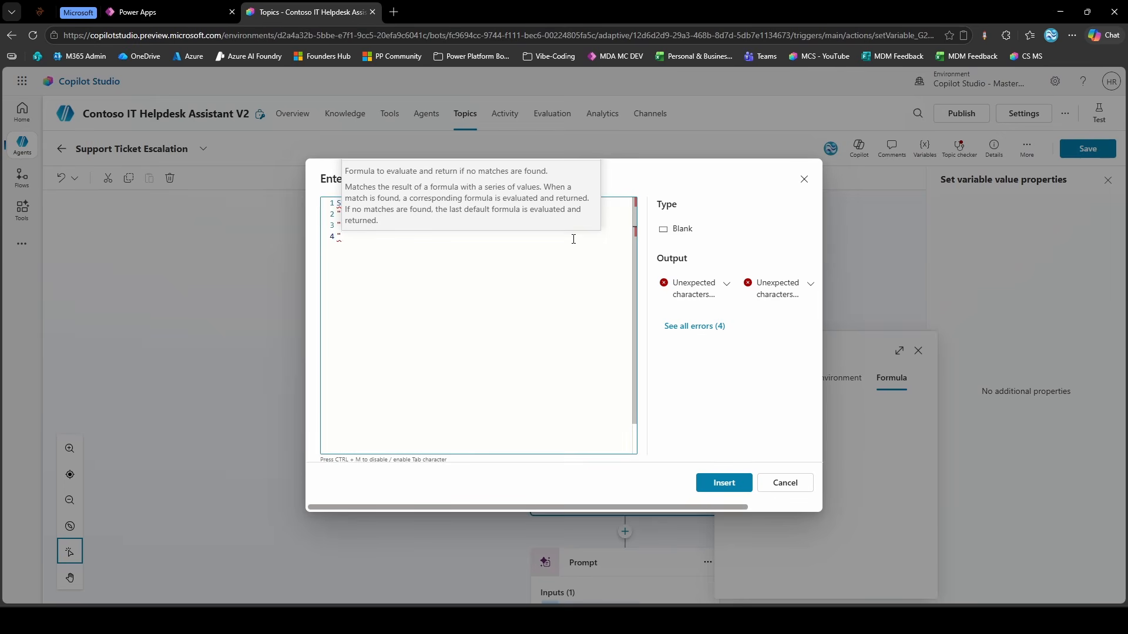
text(High",)
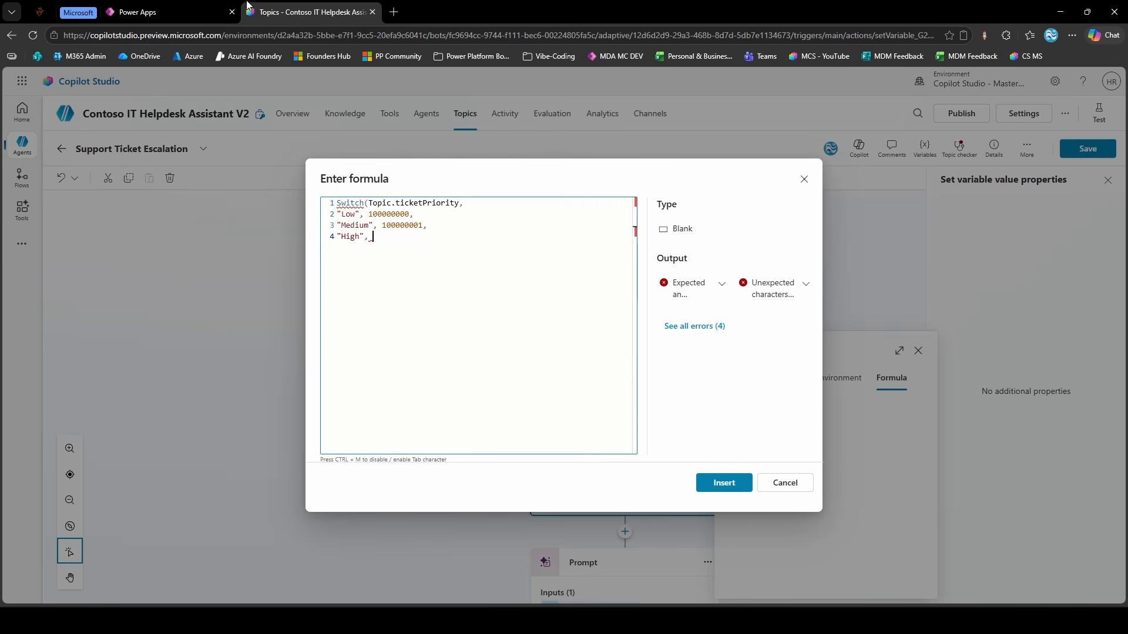
text(100000002)
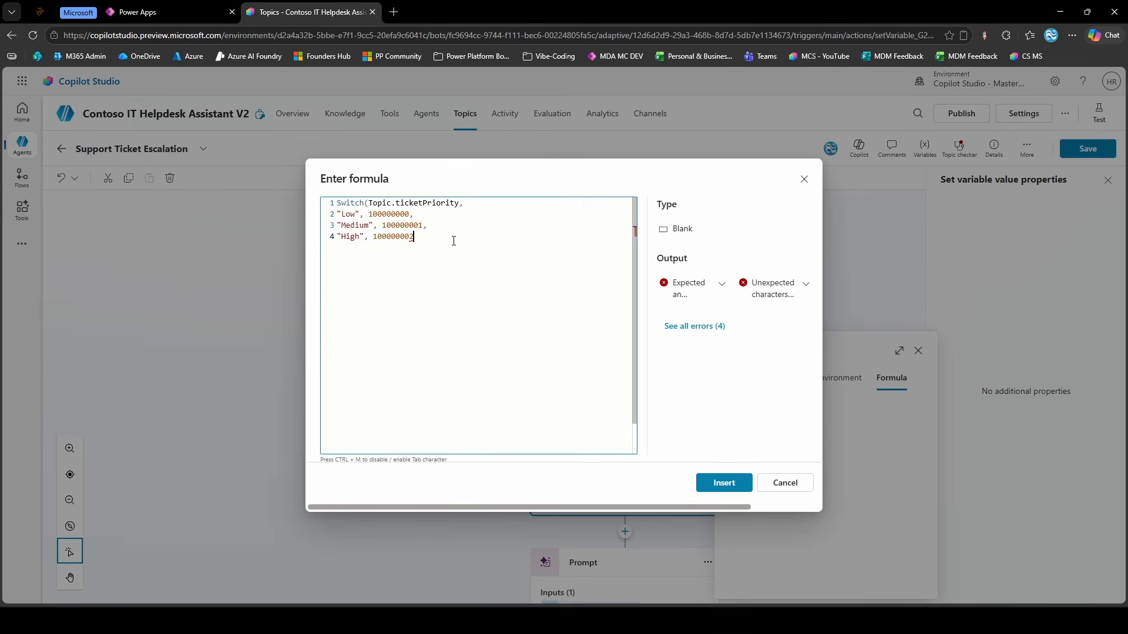
text(,)
key(Return)
text("Crit)
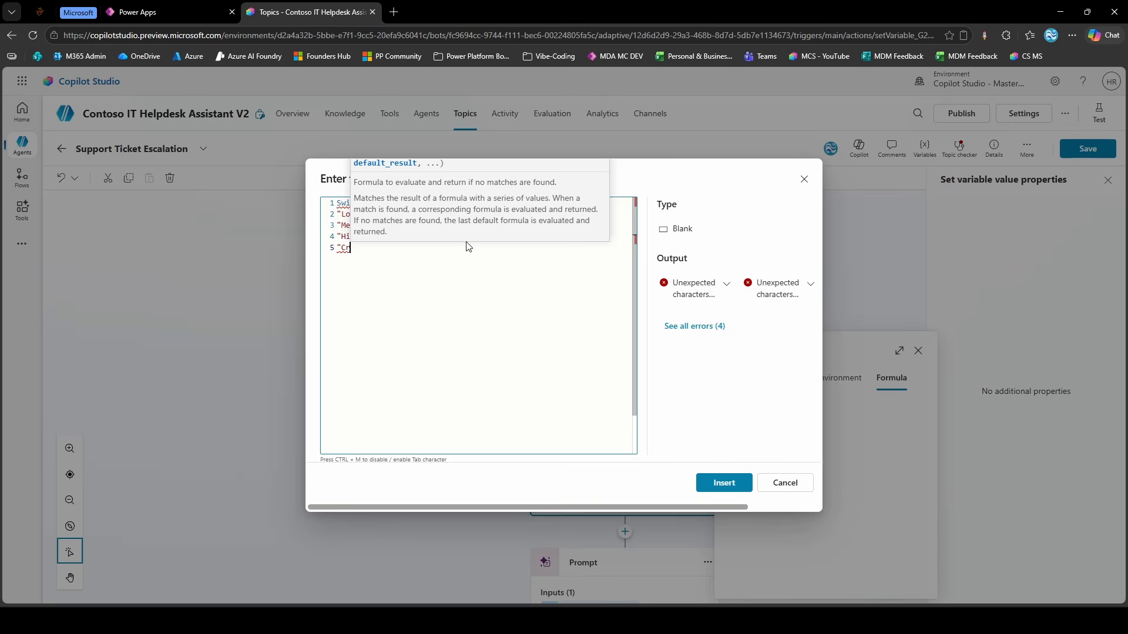
Replace the formula with the full aligned Switch mapping, defaulting to 100000000, and insert it
click(238, 10)
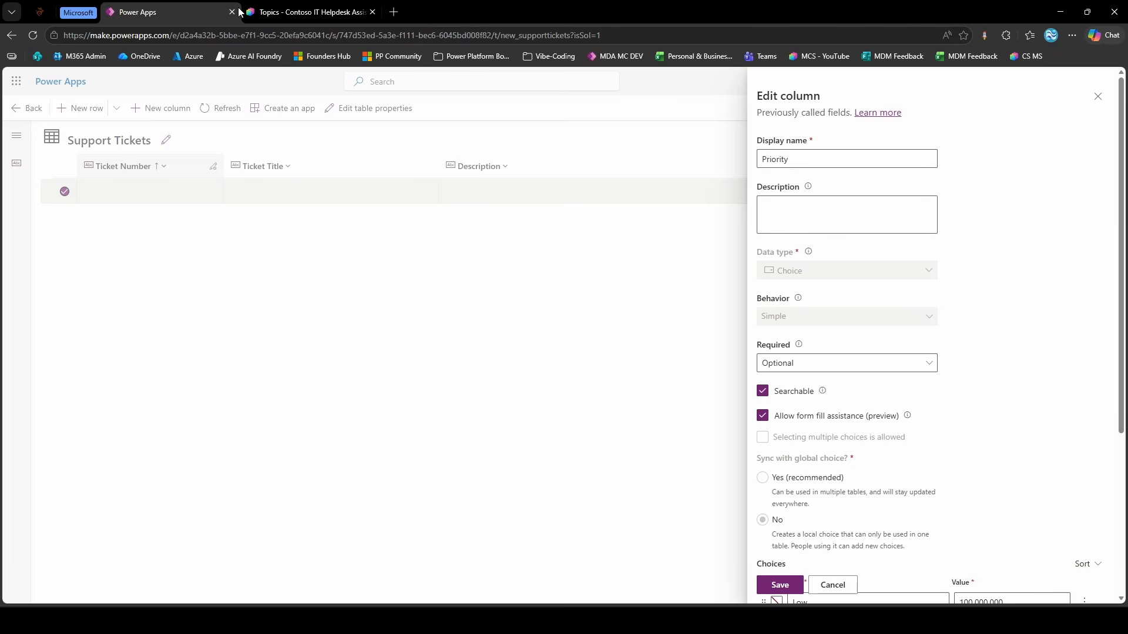
scroll(892, 458, down, 1)
scroll(892, 458, down, 4)
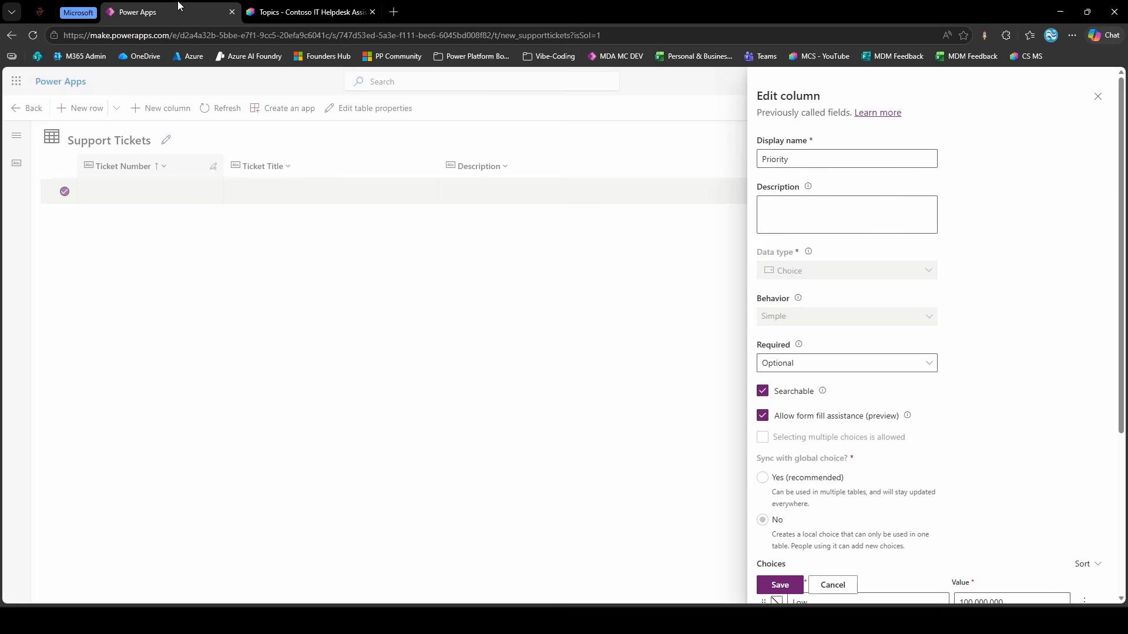
scroll(969, 348, down, 5)
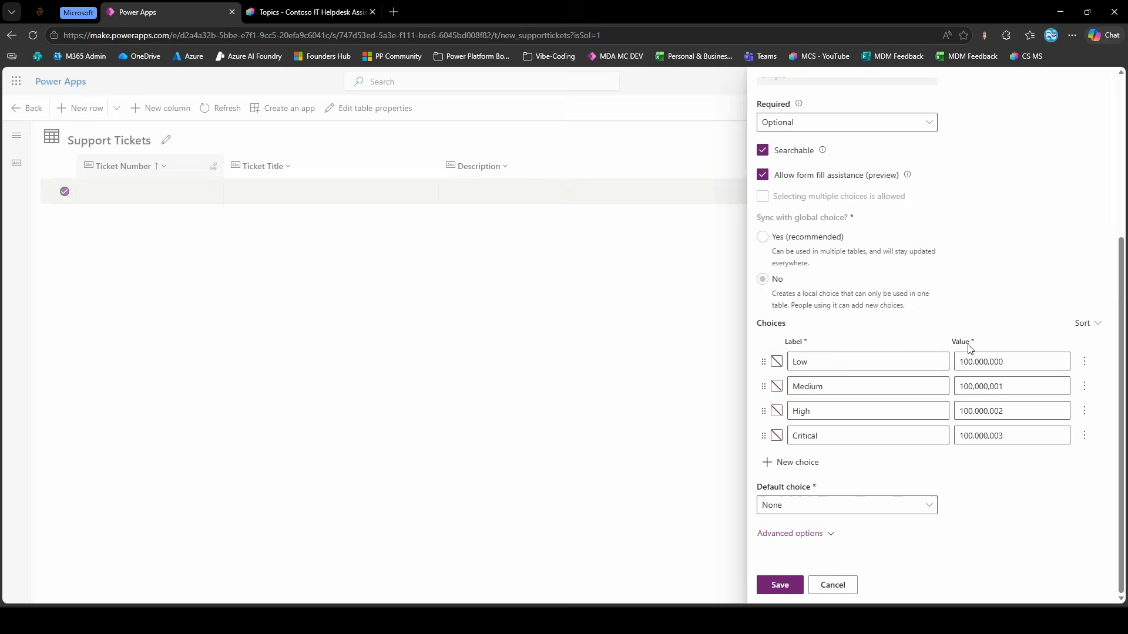
double_click(993, 362)
click(306, 12)
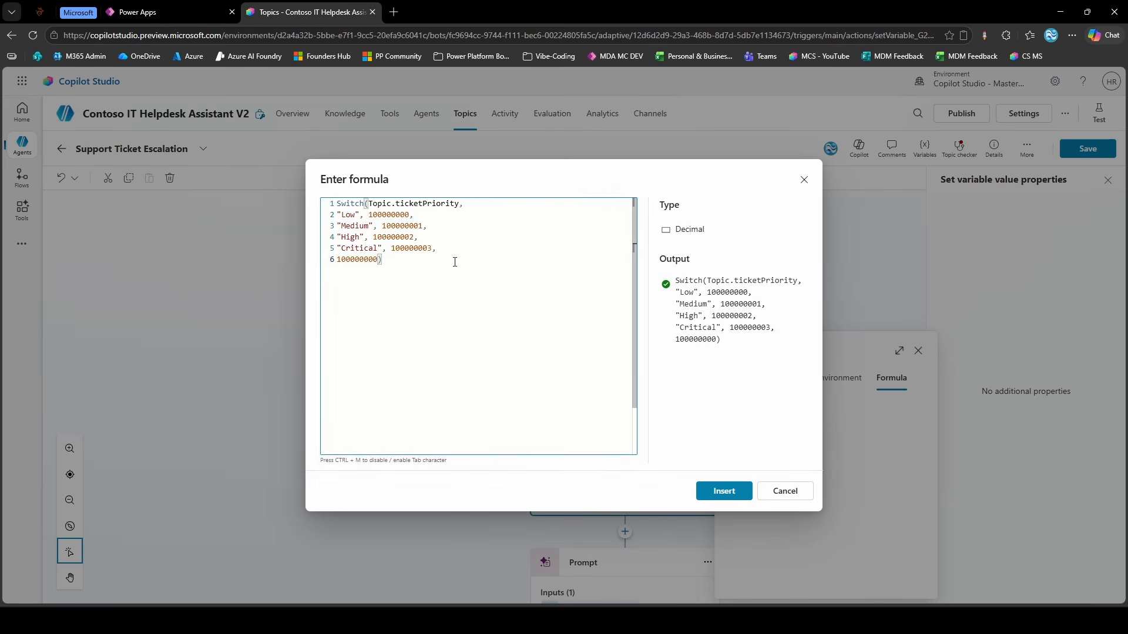
key(ctrl+a)
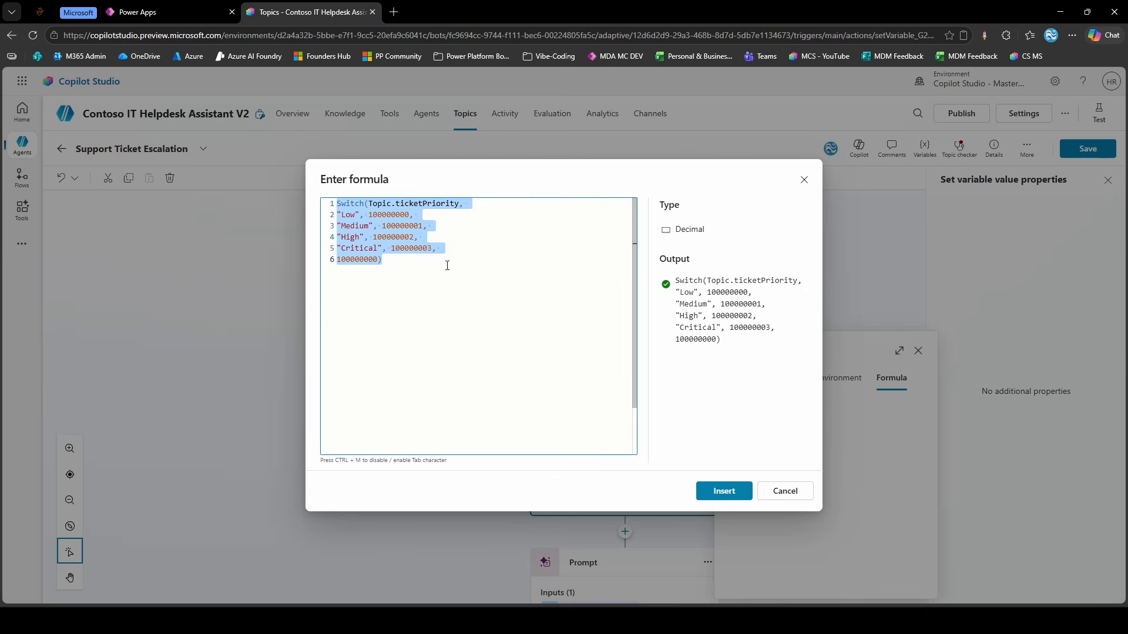
text(Switch(     Topic.ticketPriority,     "Low",       100000000,     "Medium",    100000001,     "High",      100000002,     "Critical",  100000003,     100000000 ))
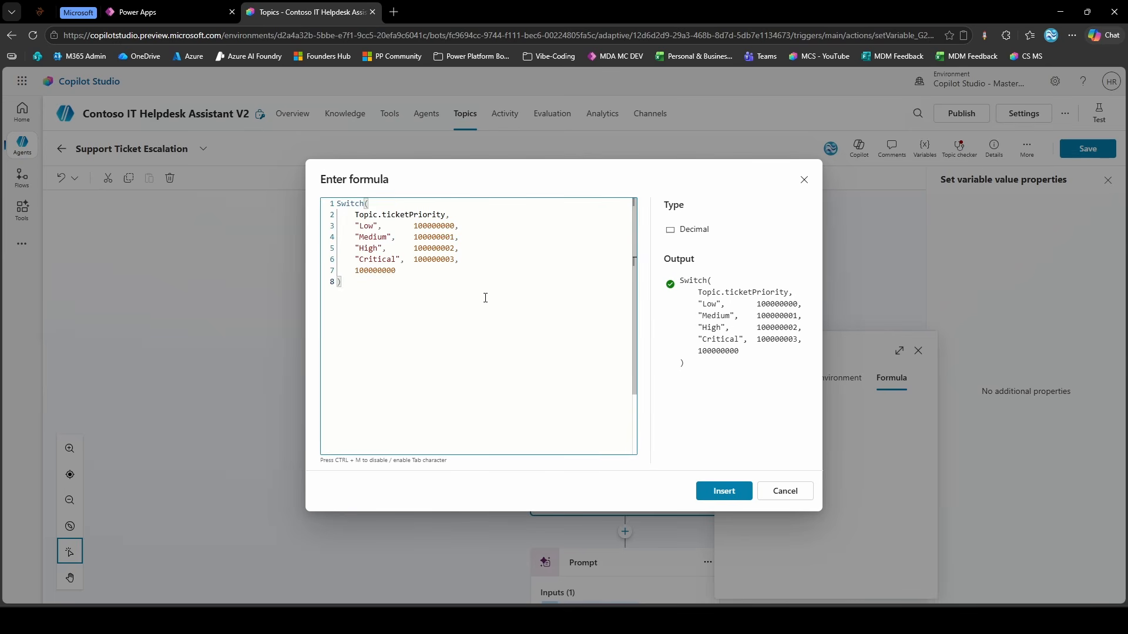
click(744, 492)
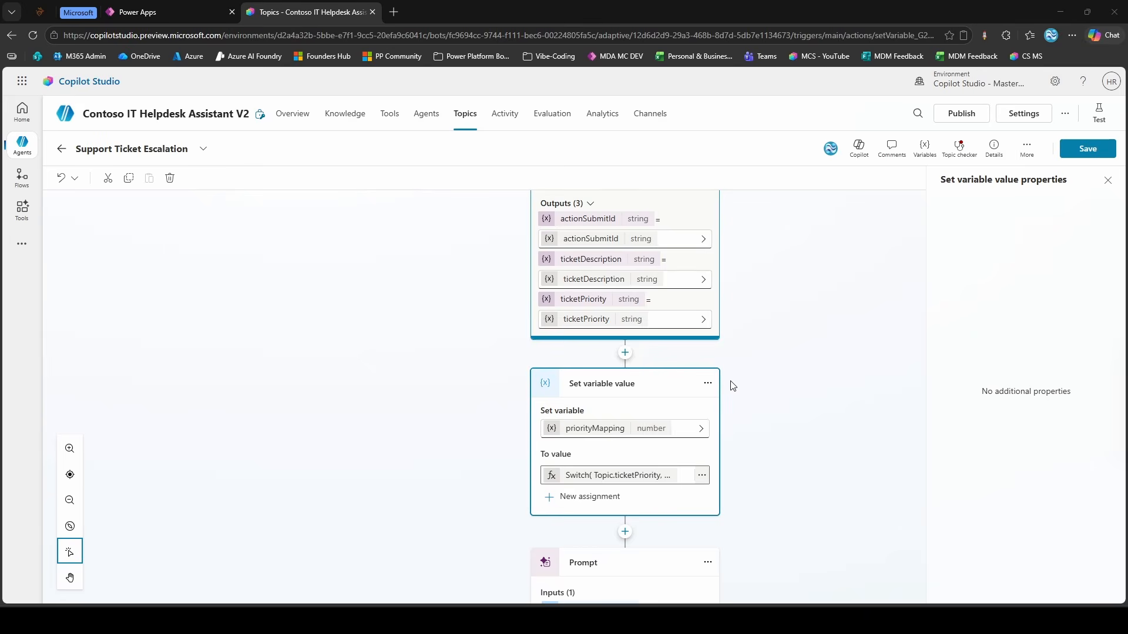
Map the new row's Priority input to priorityMapping and save the topic
scroll(733, 385, down, 10)
click(663, 428)
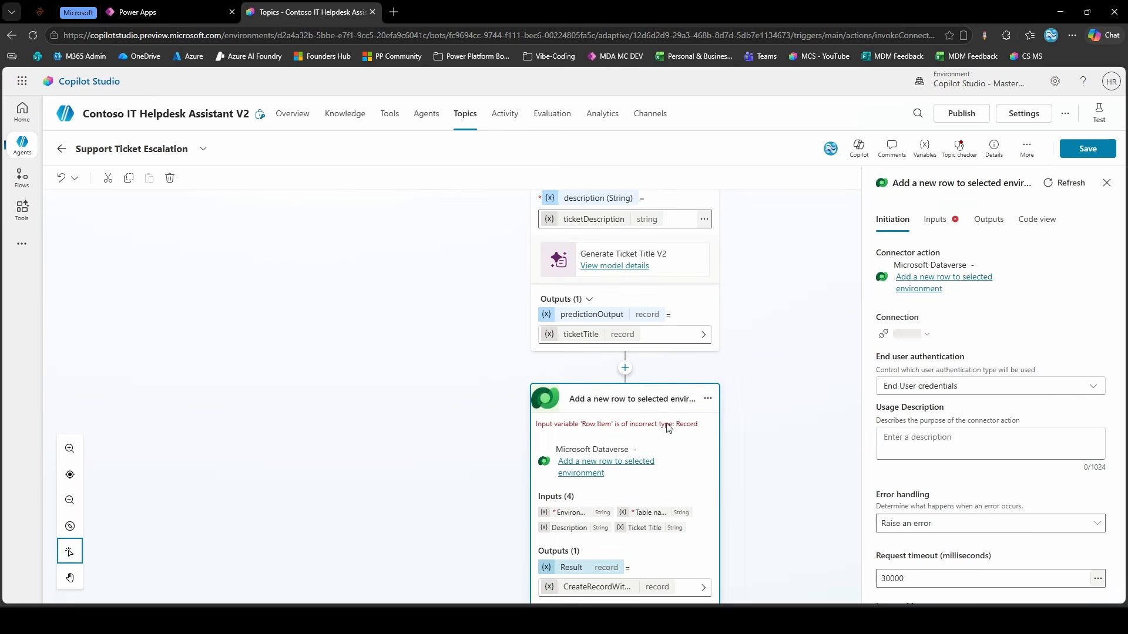
click(936, 219)
scroll(999, 333, down, 4)
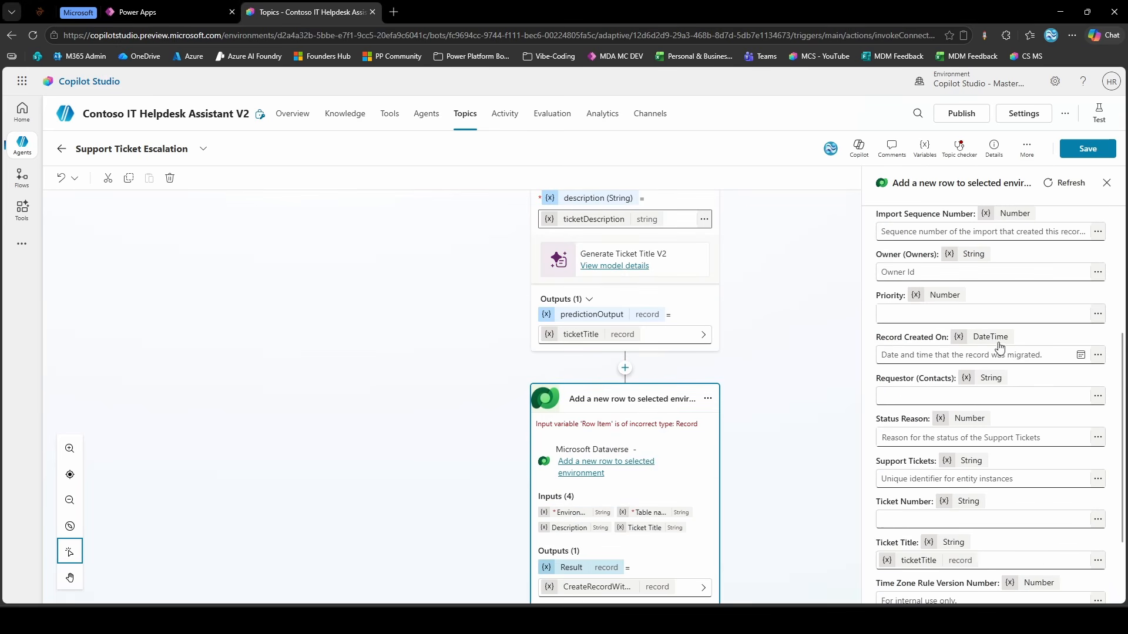
click(1085, 315)
click(1098, 318)
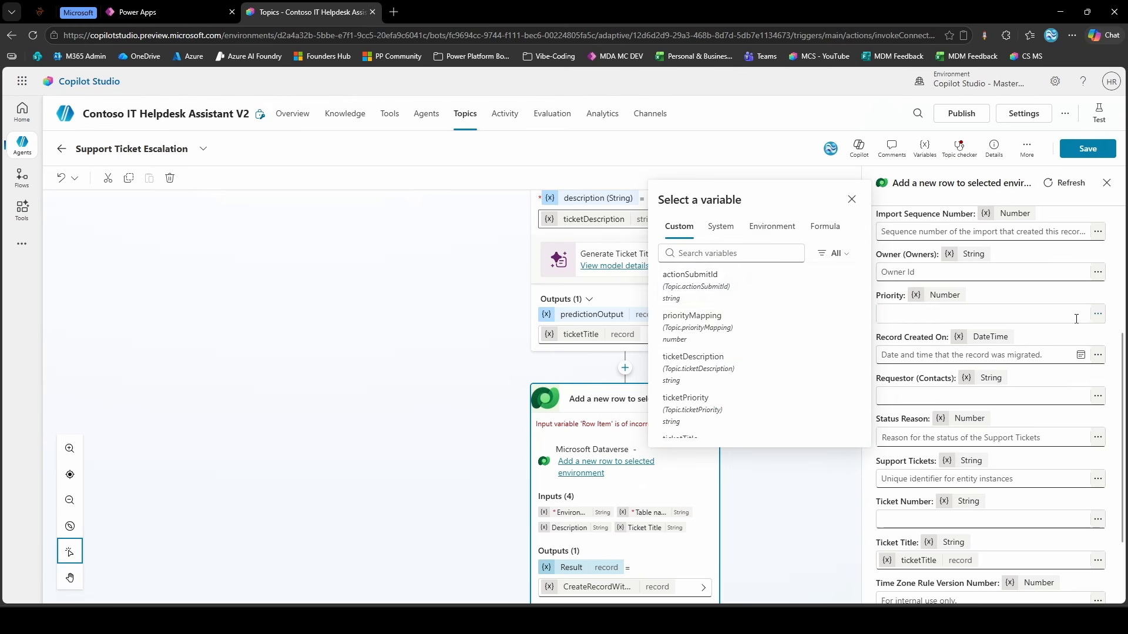
click(714, 332)
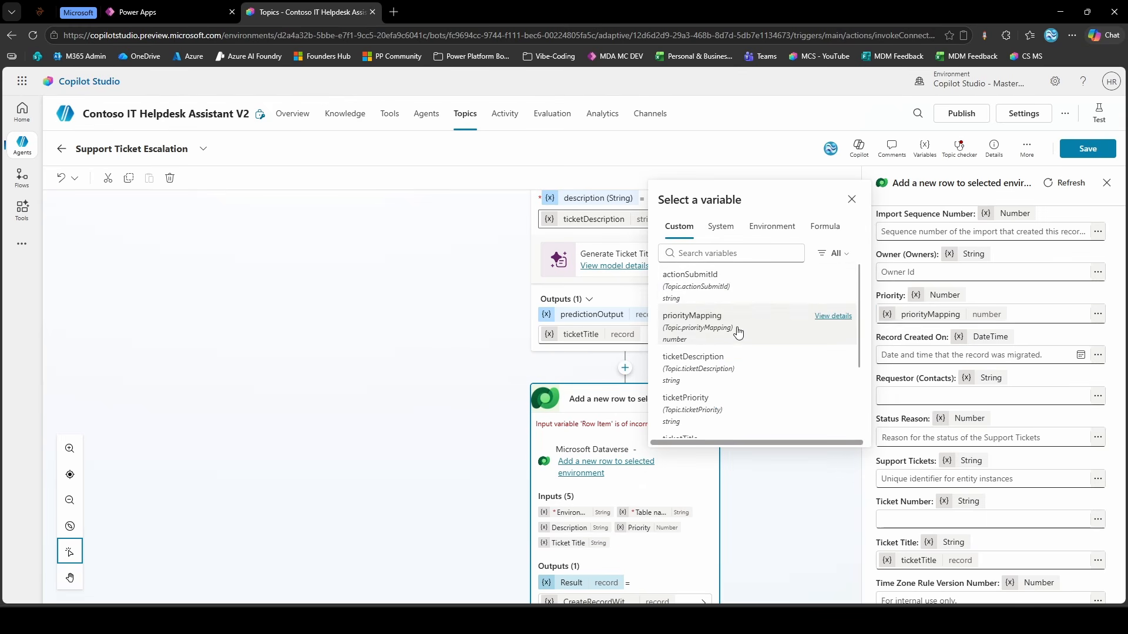
click(827, 473)
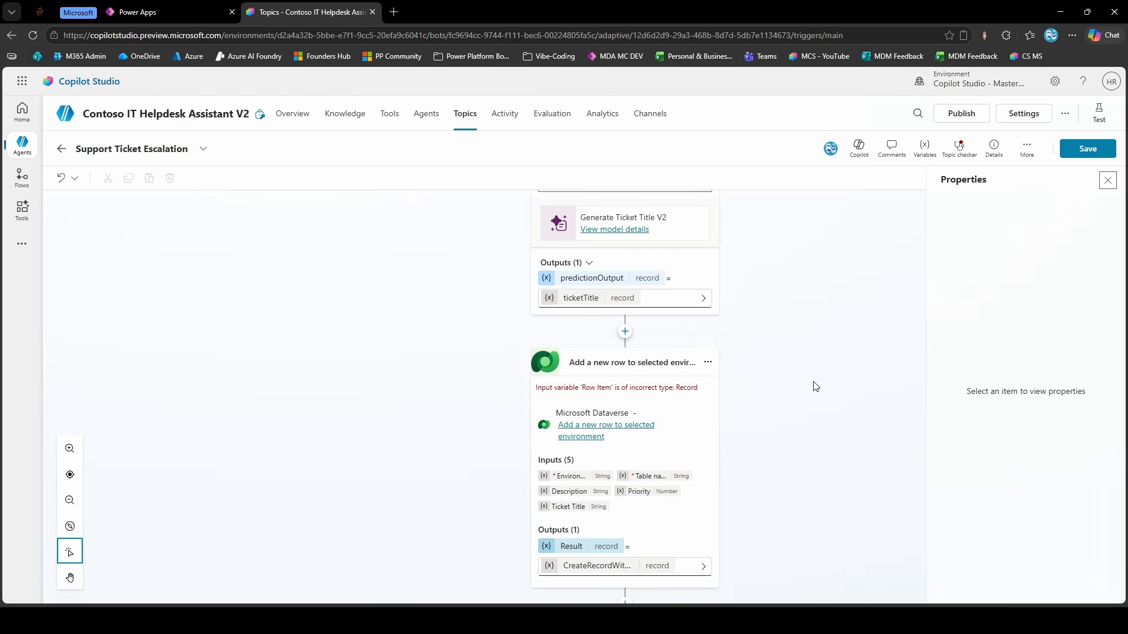
click(1087, 148)
click(688, 310)
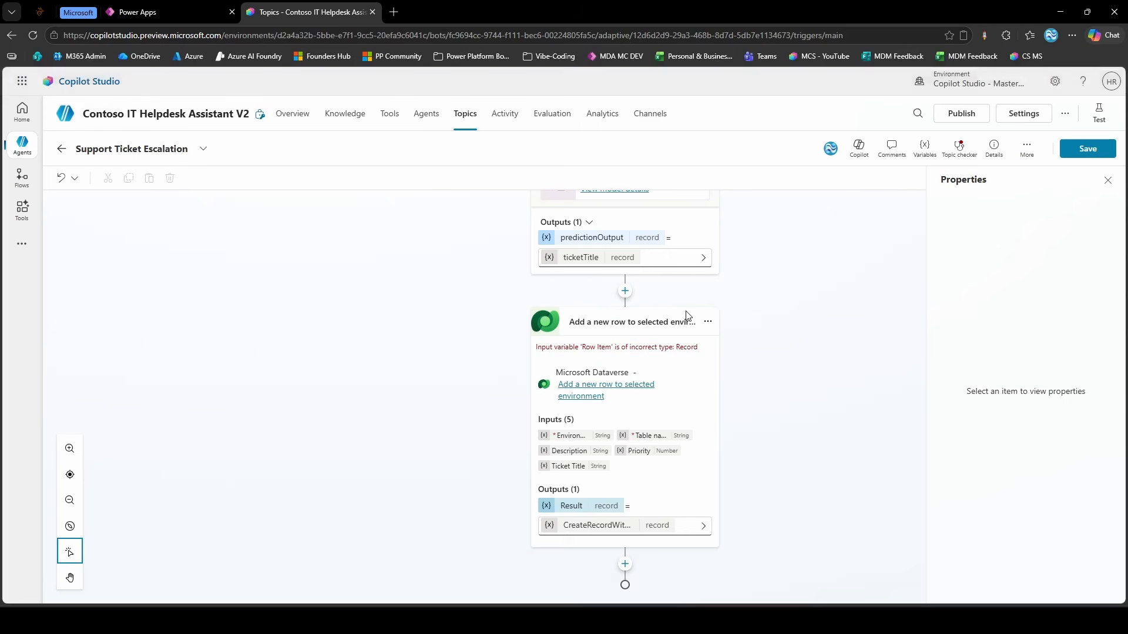
Clear the old ticketTitle value from the add-row step's Ticket Title input
click(609, 354)
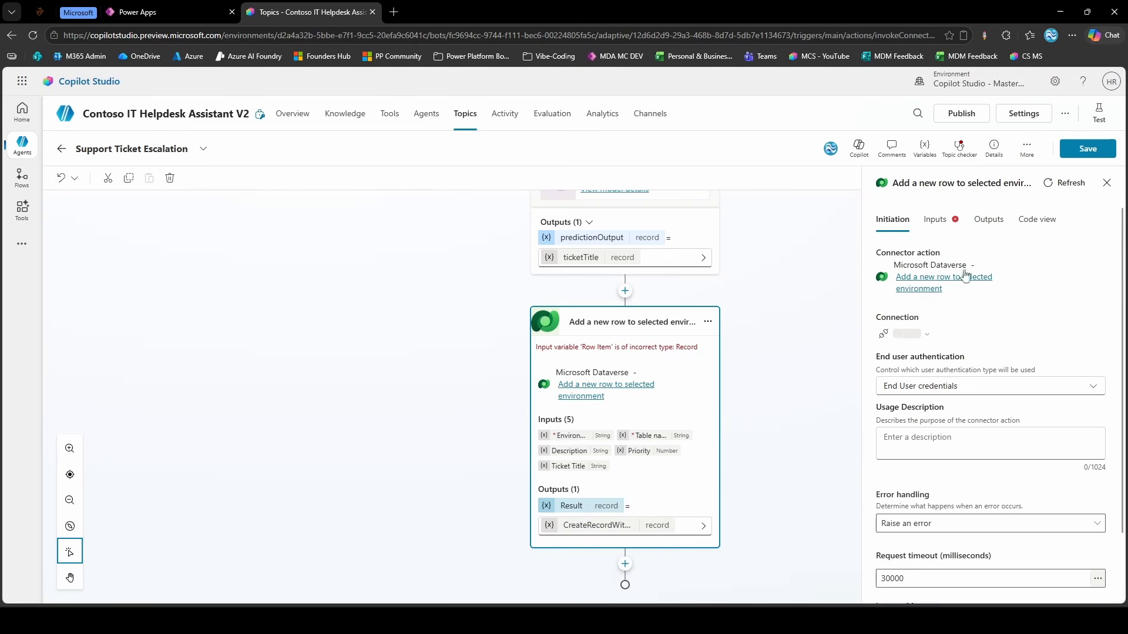
click(934, 221)
scroll(951, 314, down, 6)
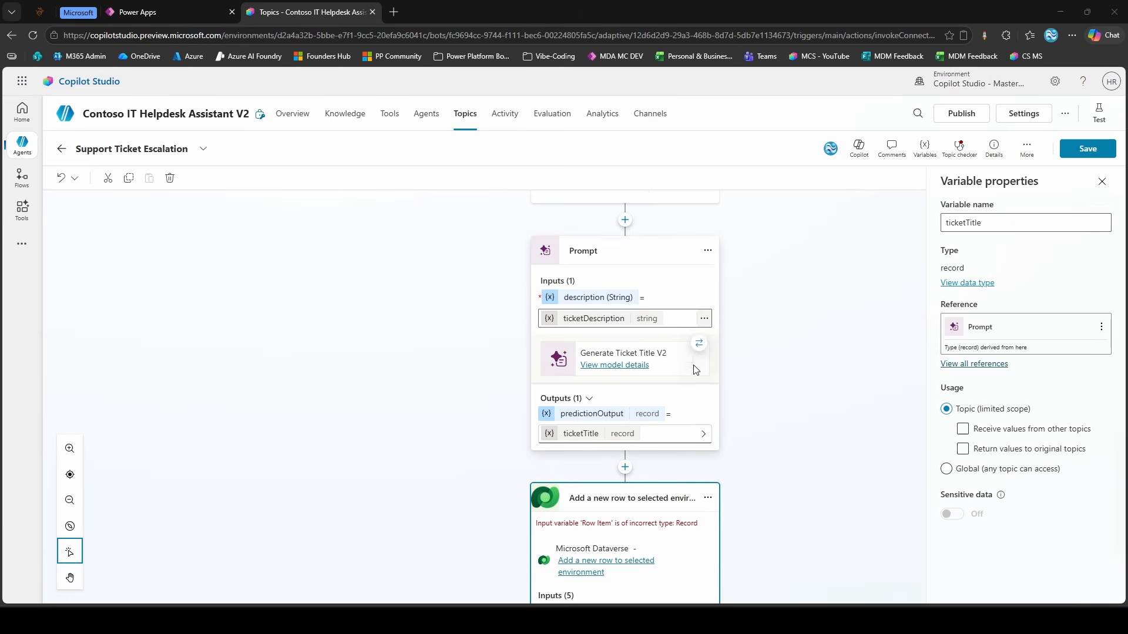
scroll(695, 382, down, 3)
click(693, 368)
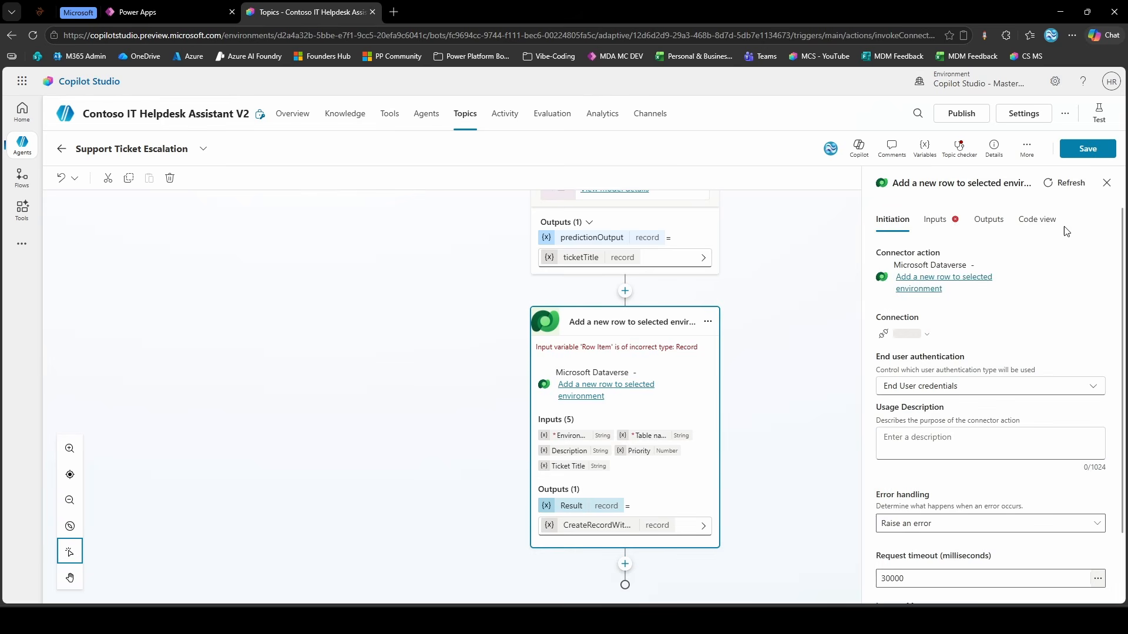
click(937, 220)
scroll(1013, 349, down, 4)
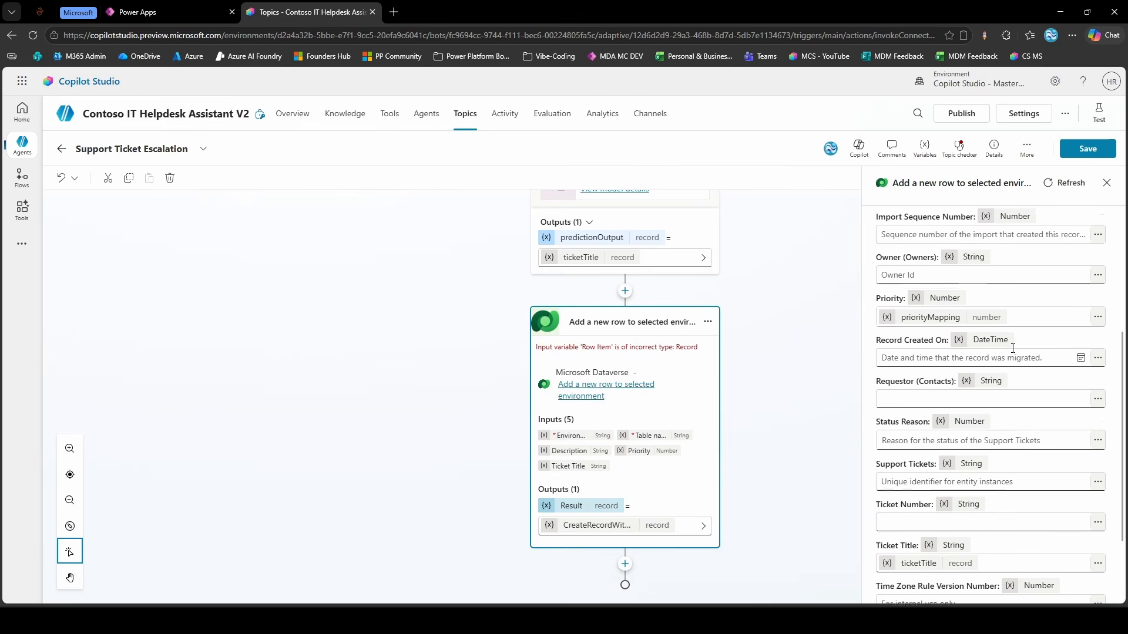
scroll(1012, 349, down, 2)
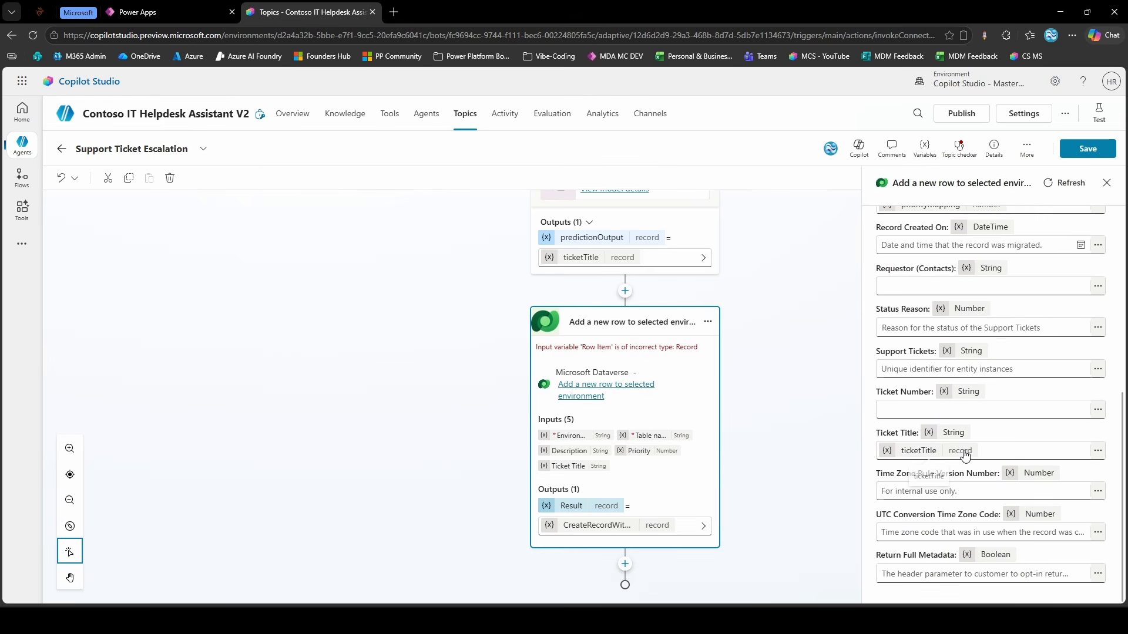
click(992, 452)
key(BackSpace)
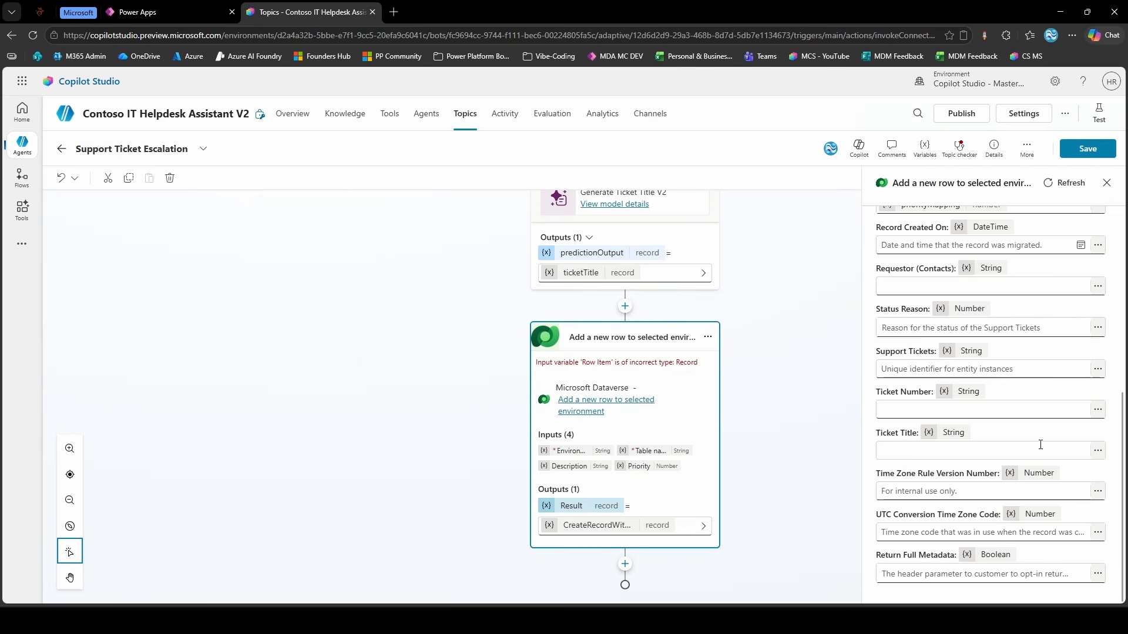
Set Ticket Title to ticketTitle.text and save the topic
click(1097, 451)
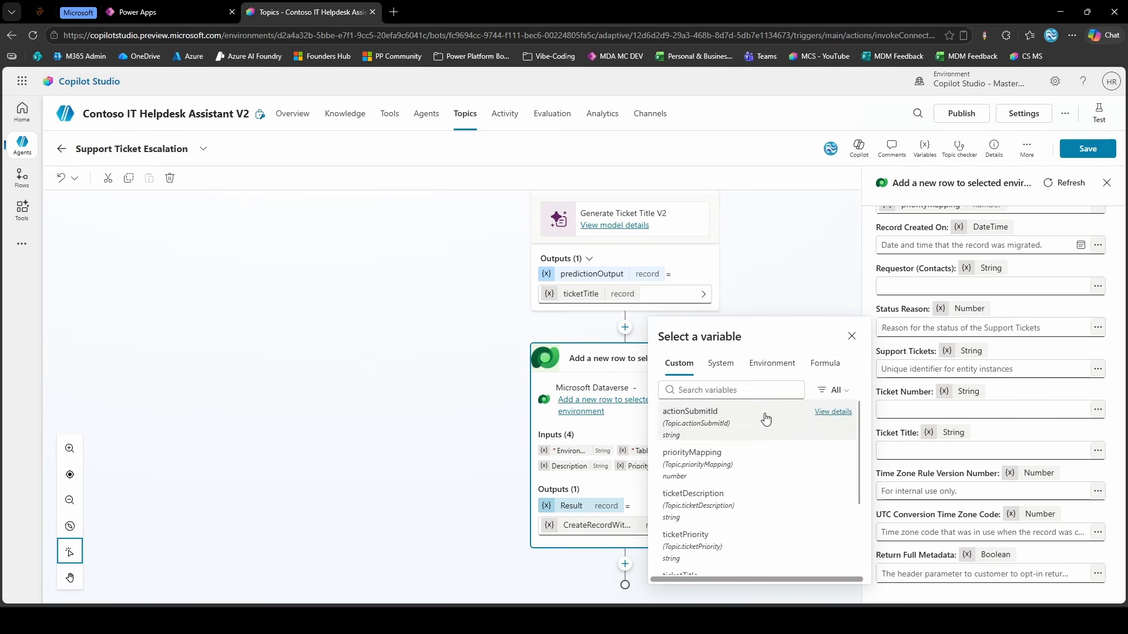
text(ticketti)
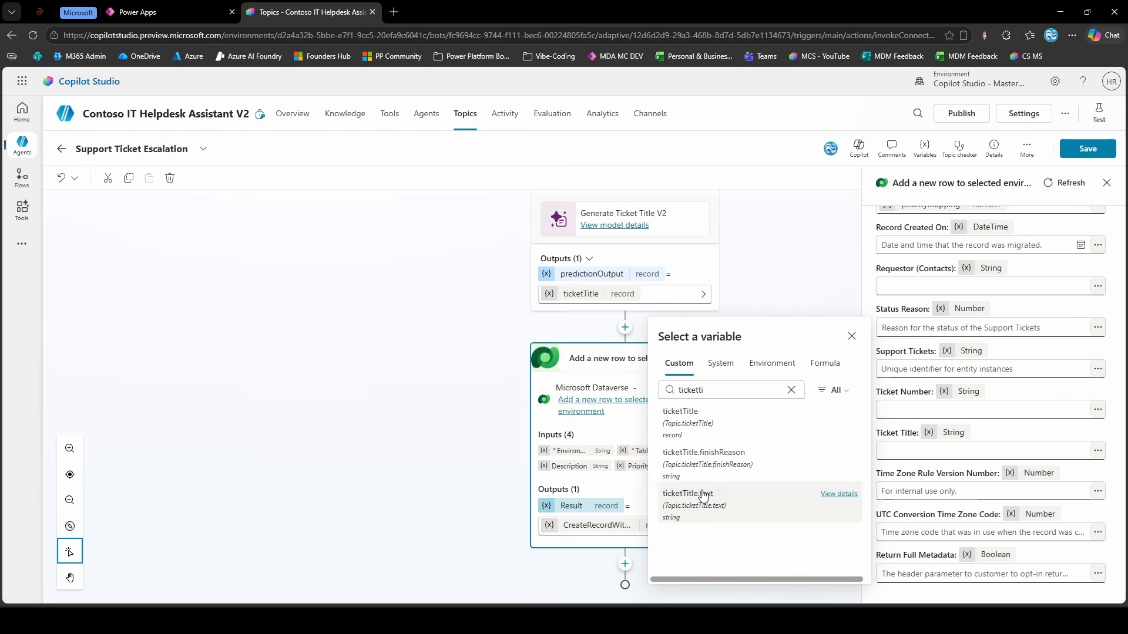
click(670, 494)
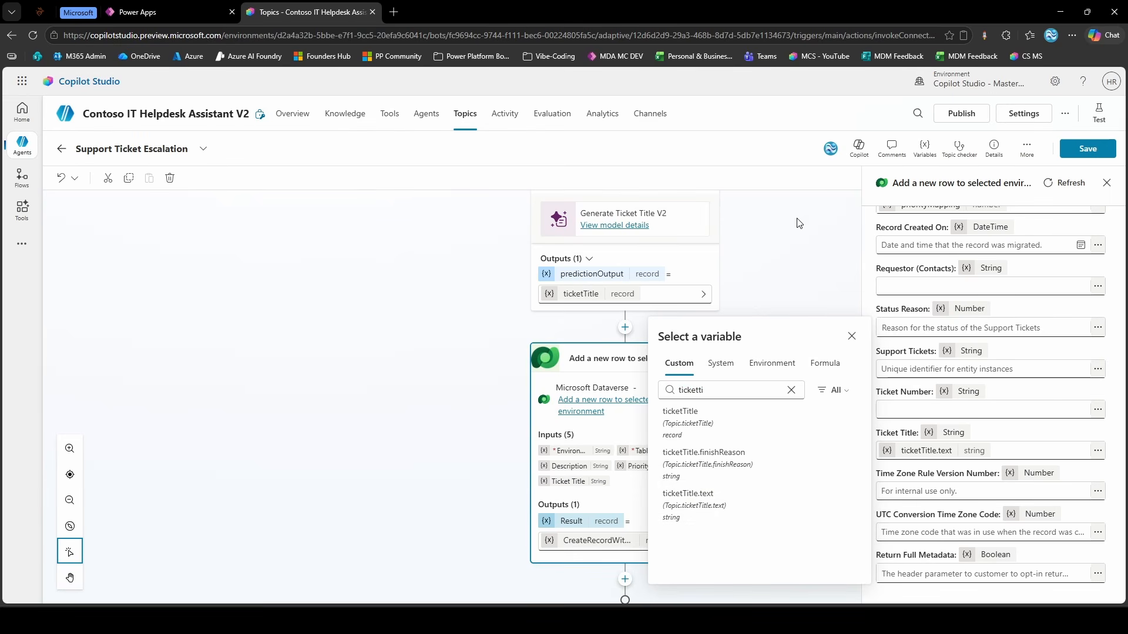
click(804, 241)
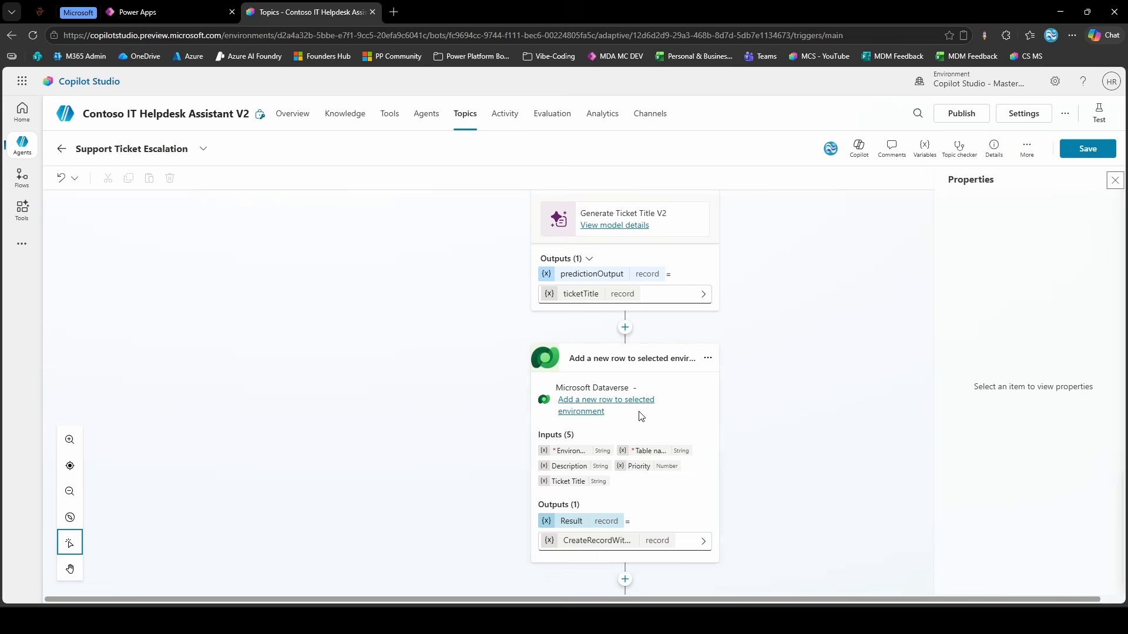
click(1093, 151)
scroll(737, 396, down, 10)
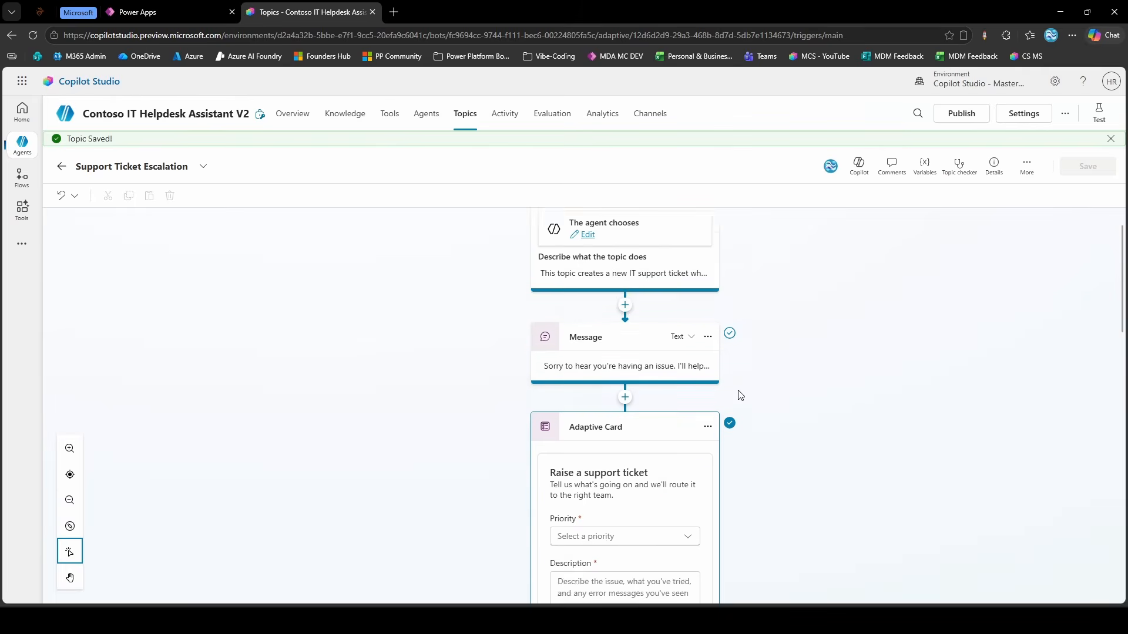
scroll(734, 395, down, 3)
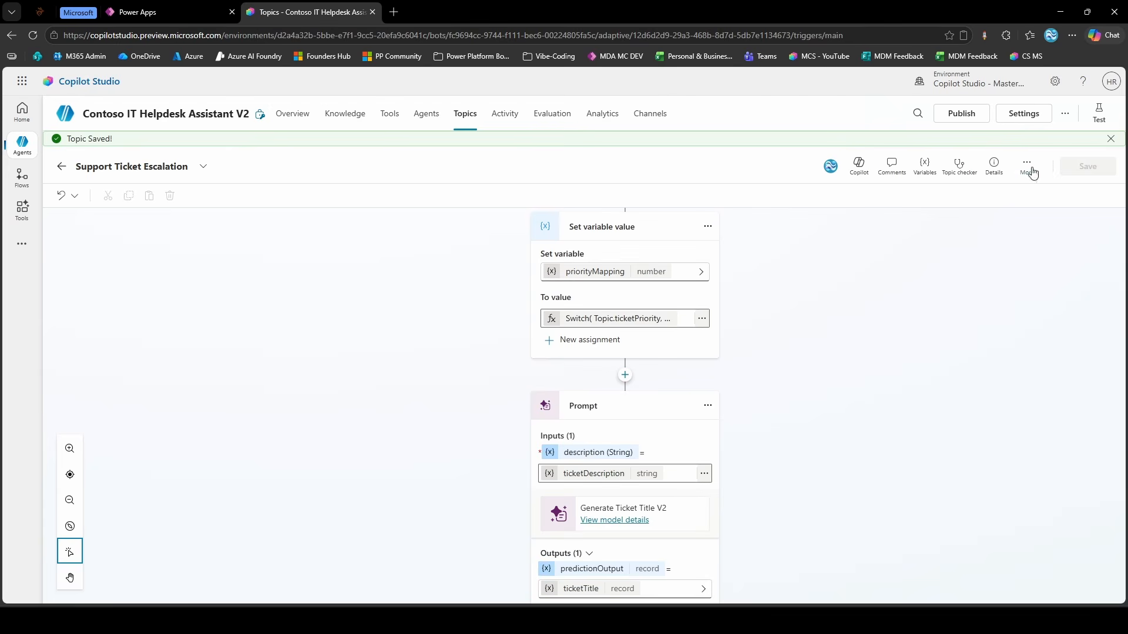
Start a new test session and send 'I want to escalate to a support staff member.'
click(1098, 112)
click(1012, 149)
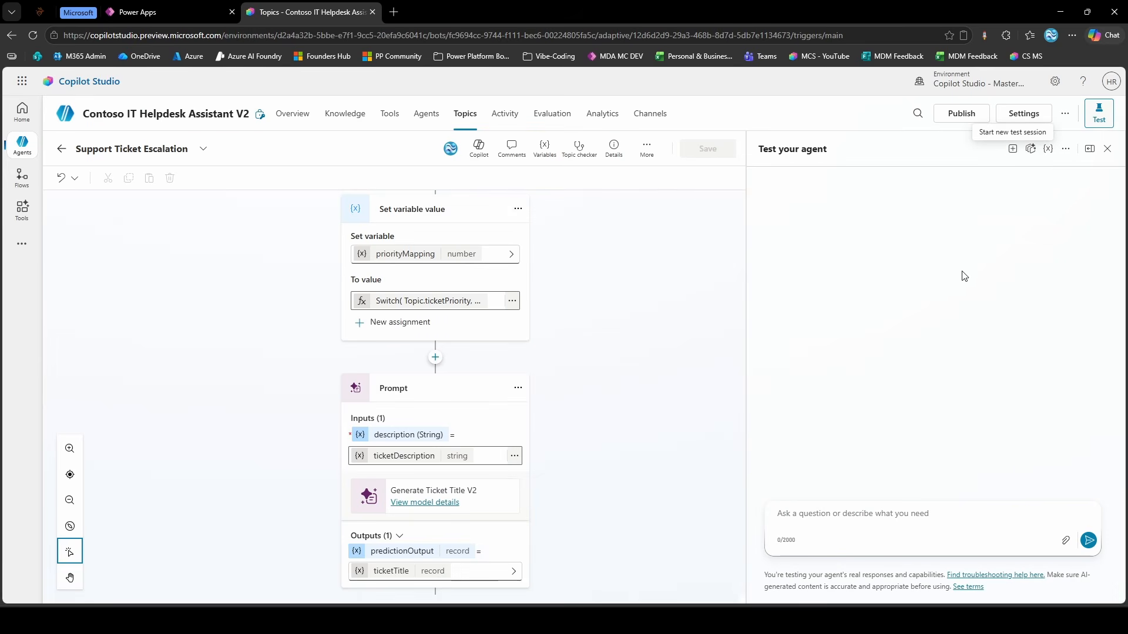
text(I wa)
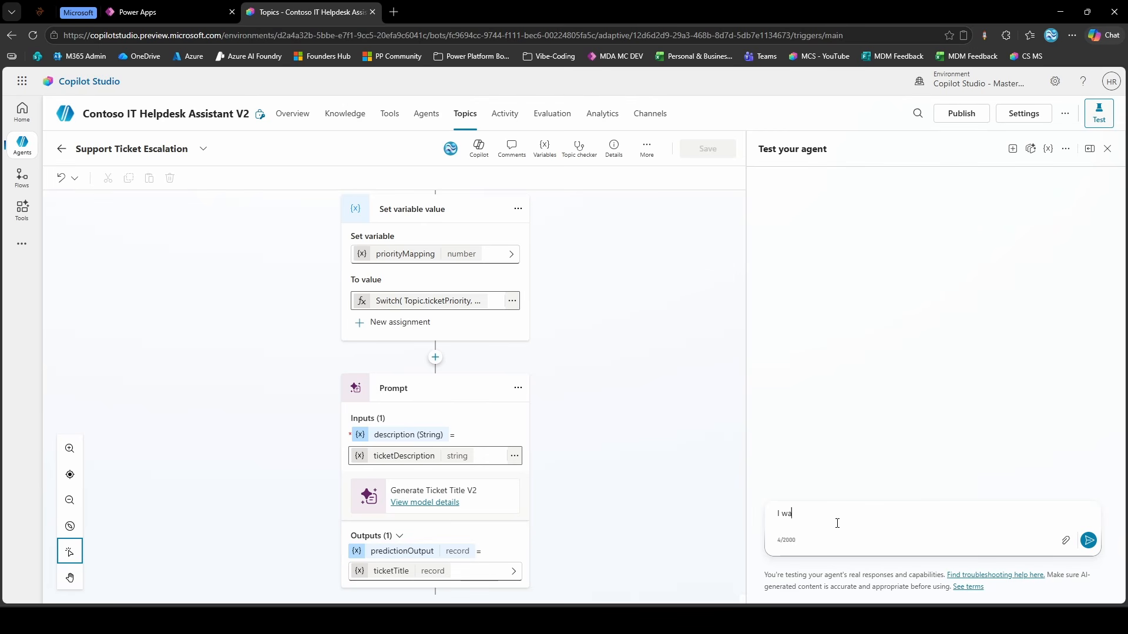
text(nt to escalate to a support staff member.)
key(Return)
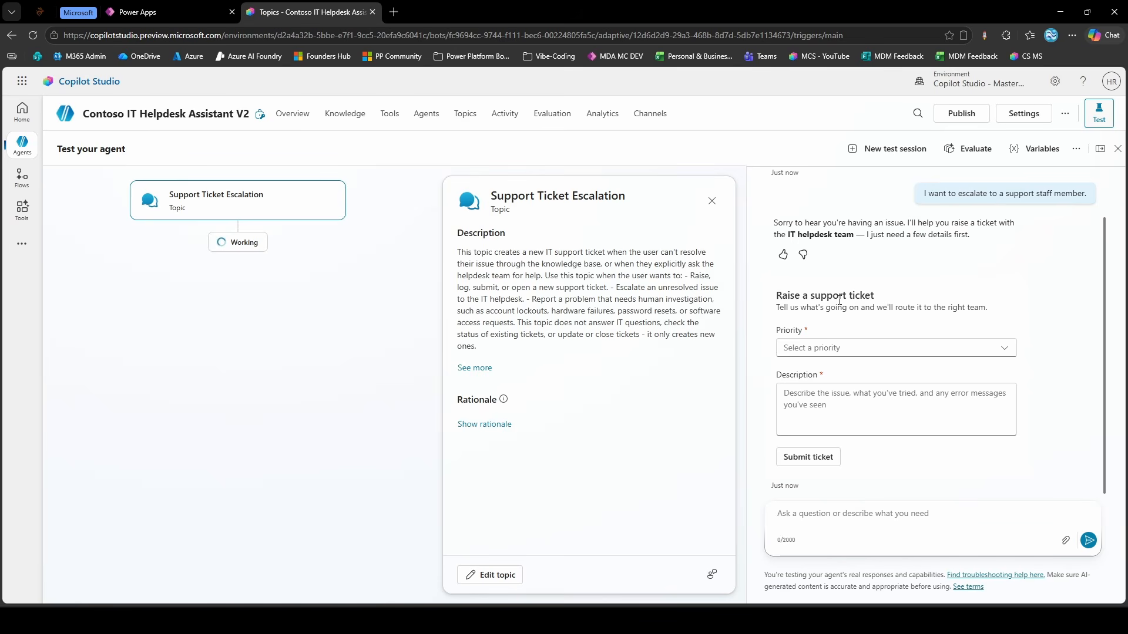
Submit a High-priority ticket: 'I spilt coffee on my laptop and need another one.'
click(1008, 355)
click(914, 411)
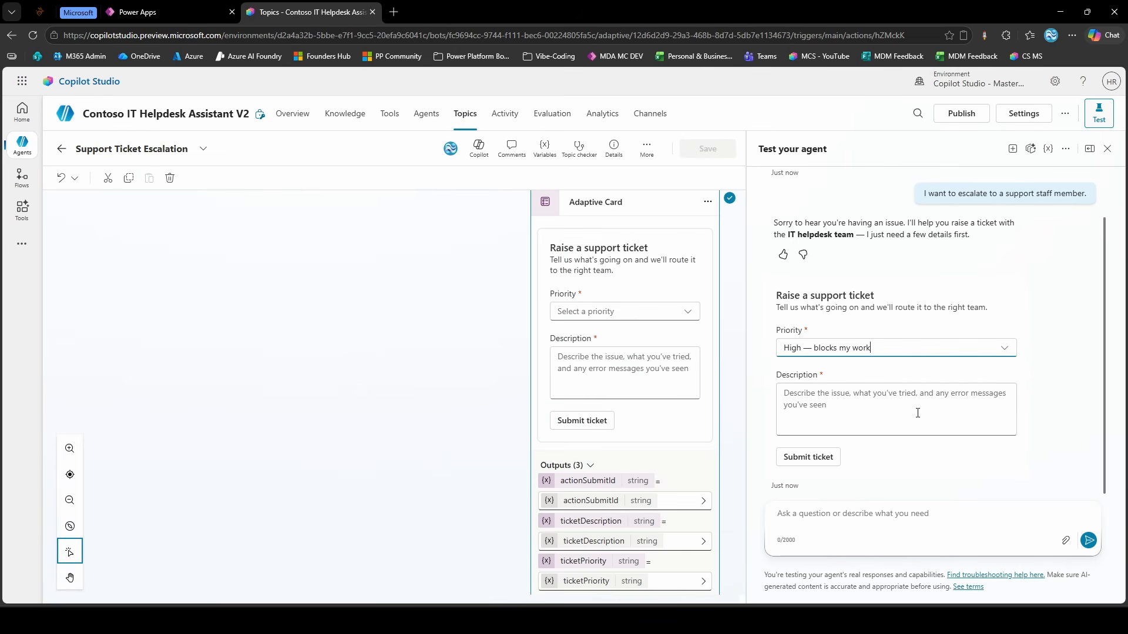
click(929, 410)
text(M)
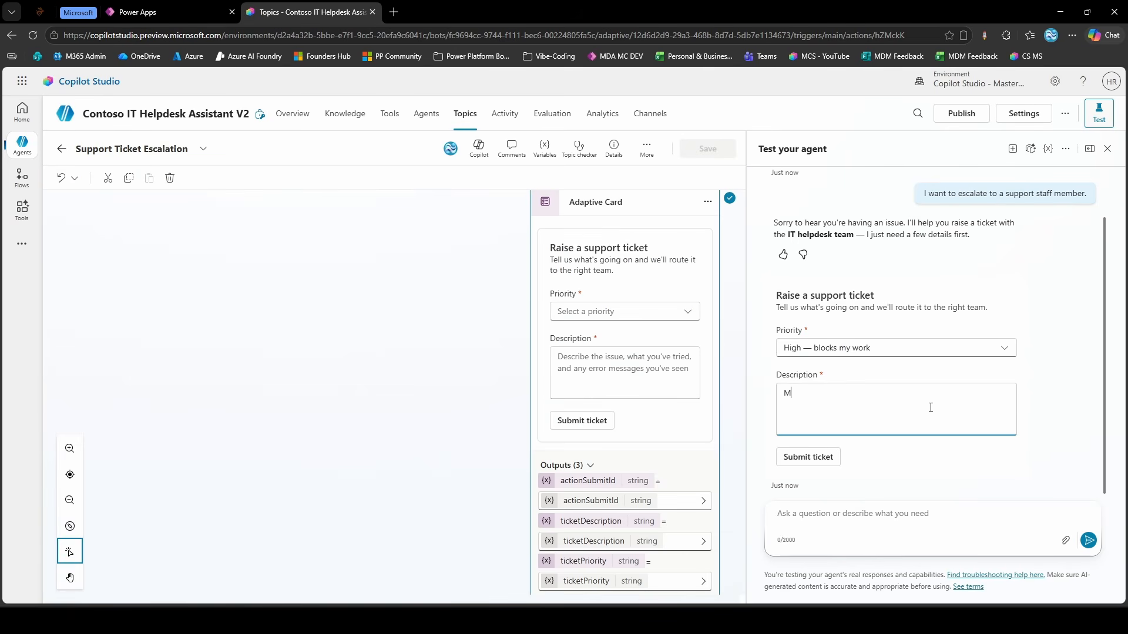
text(y Lapt)
key(ctrl+a)
key(BackSpace)
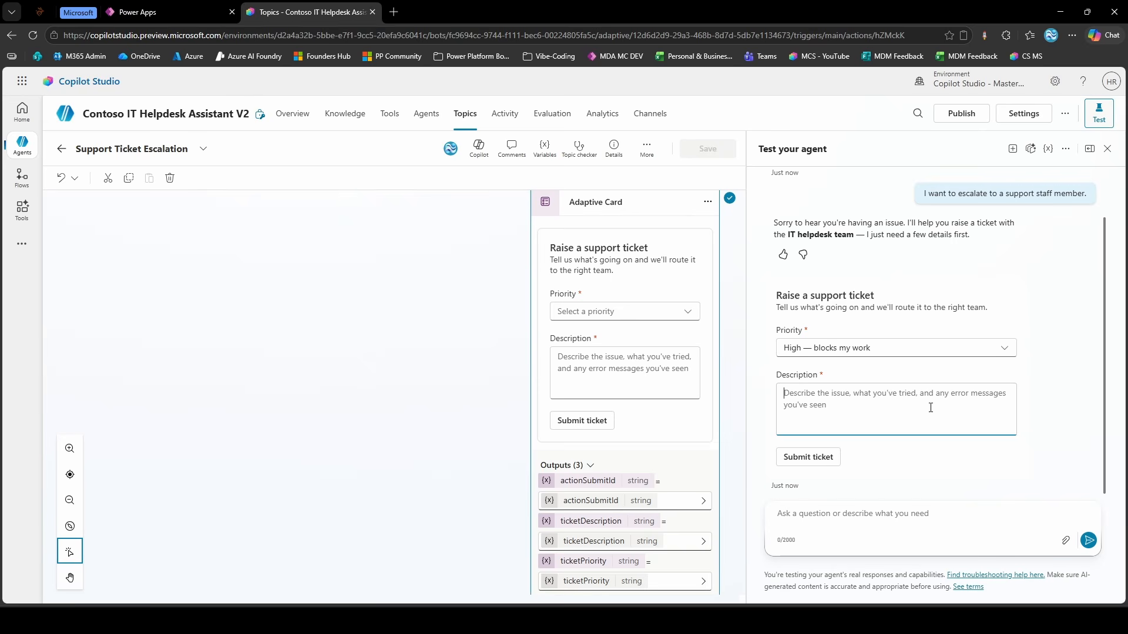
text(I spilt coffee on my laptop)
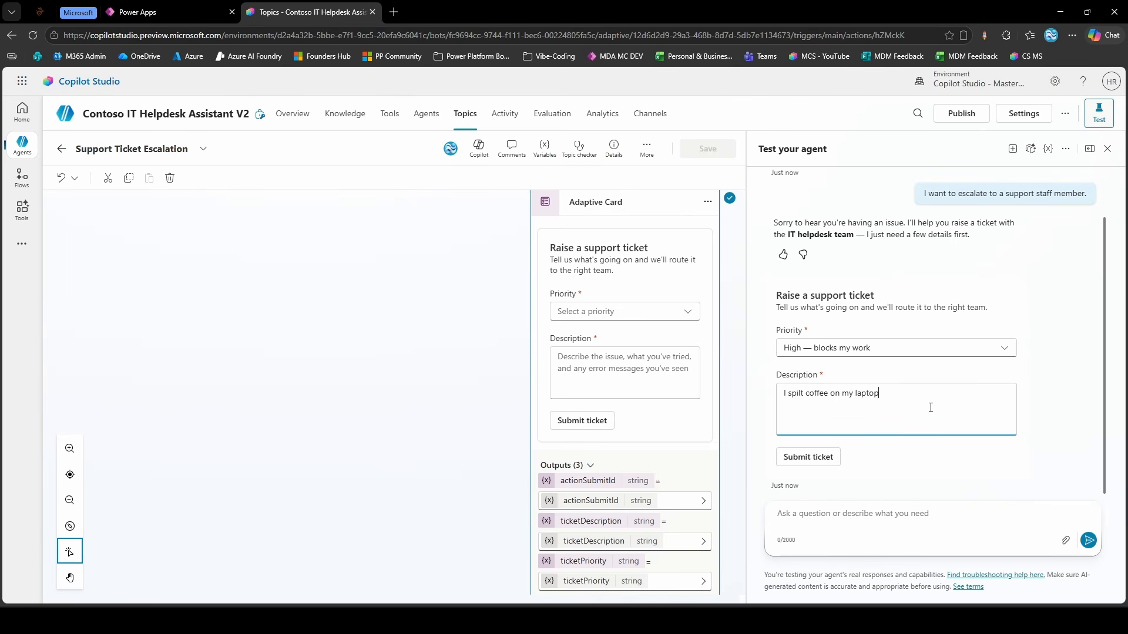
text( and need another one.)
click(832, 457)
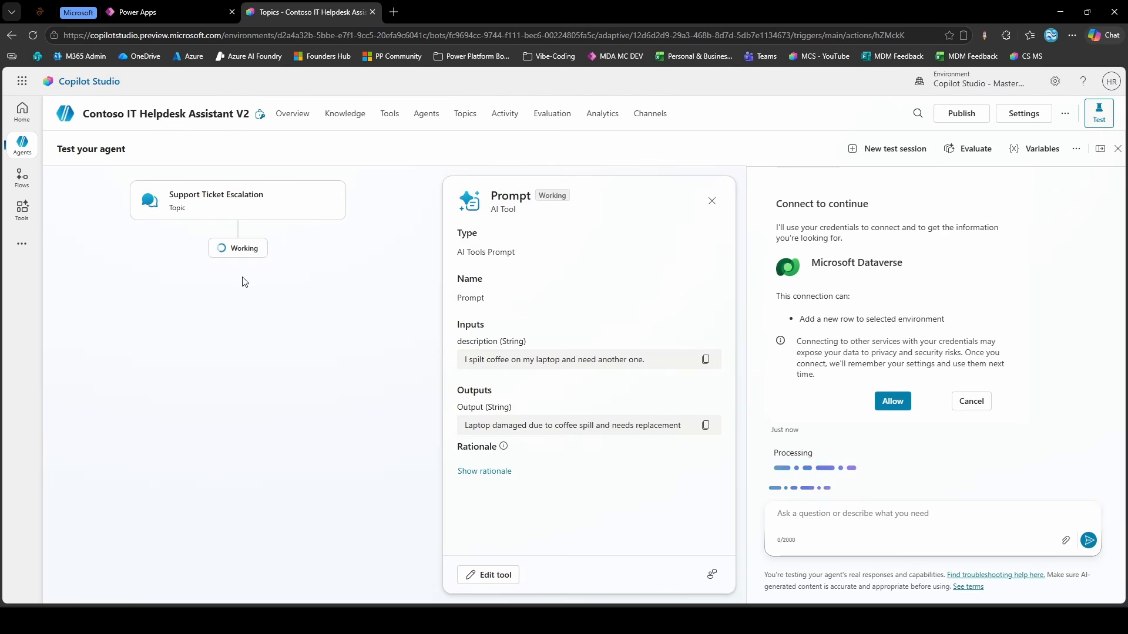
drag(802, 418, 876, 441)
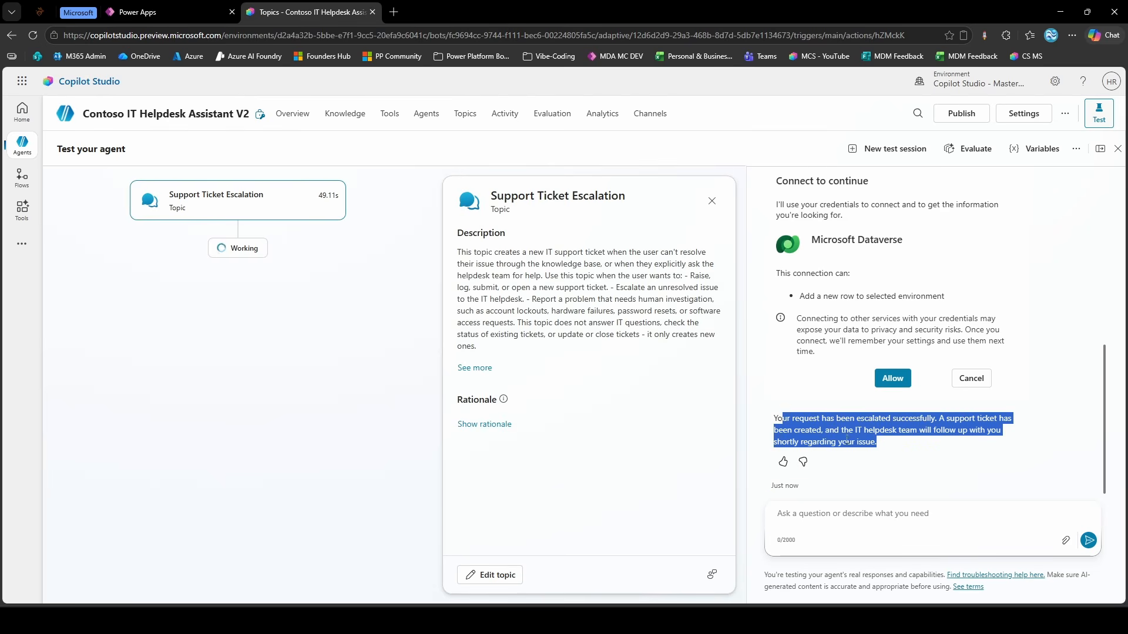
click(159, 12)
Refresh Power Apps' Support Tickets table and widen Ticket Title to verify the new coffee-spill ticket
click(622, 255)
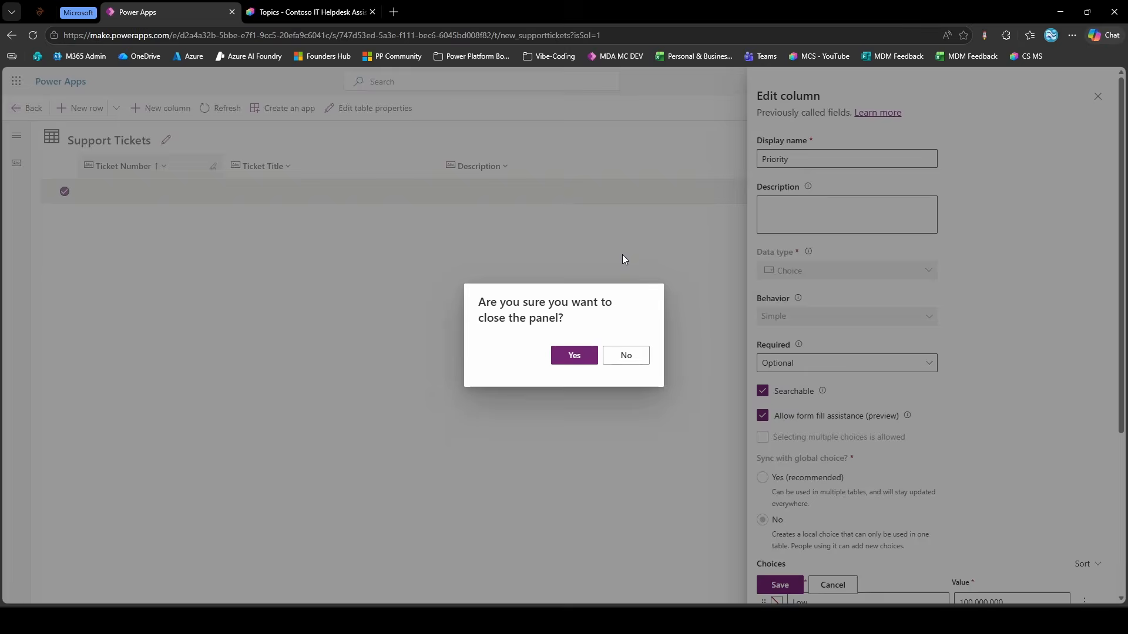
click(592, 358)
click(220, 109)
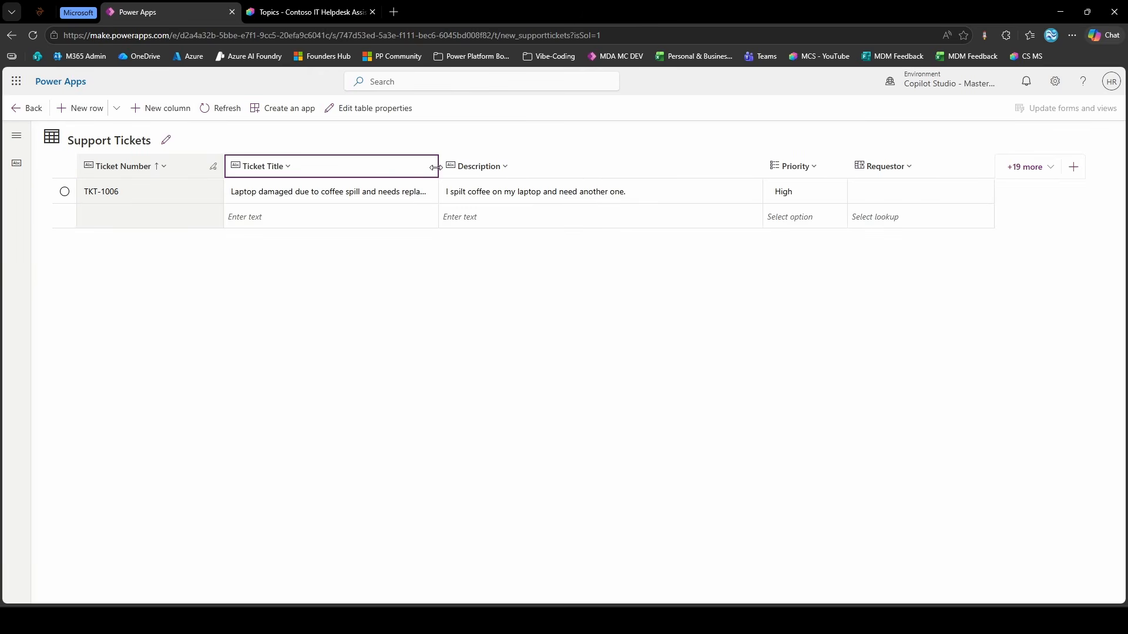
drag(435, 168, 529, 176)
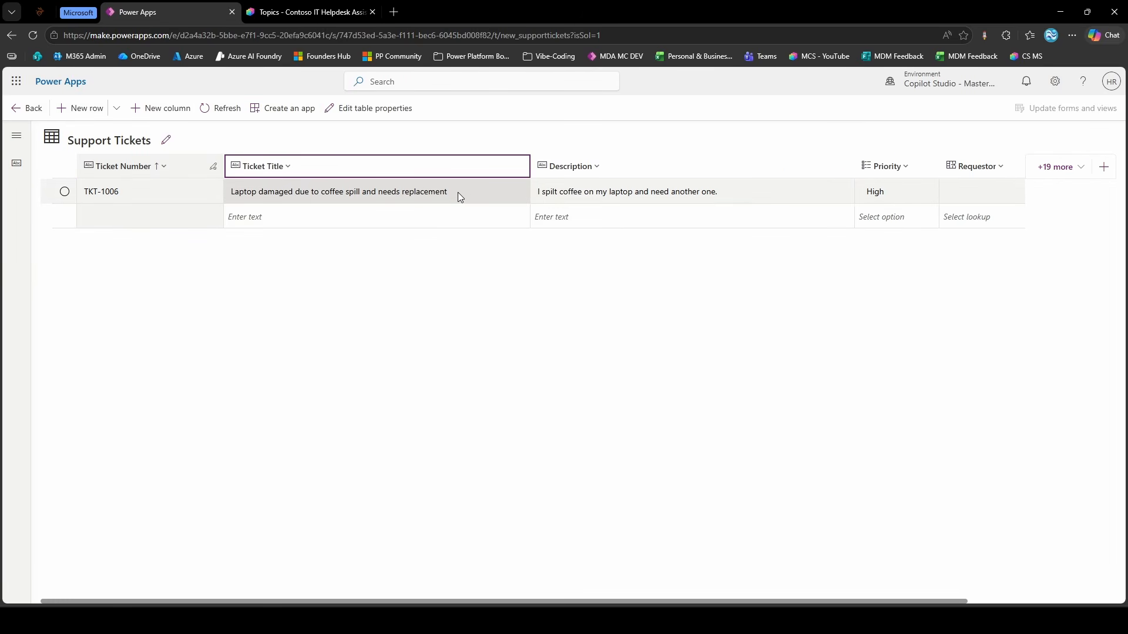
scroll(737, 202, right, 2)
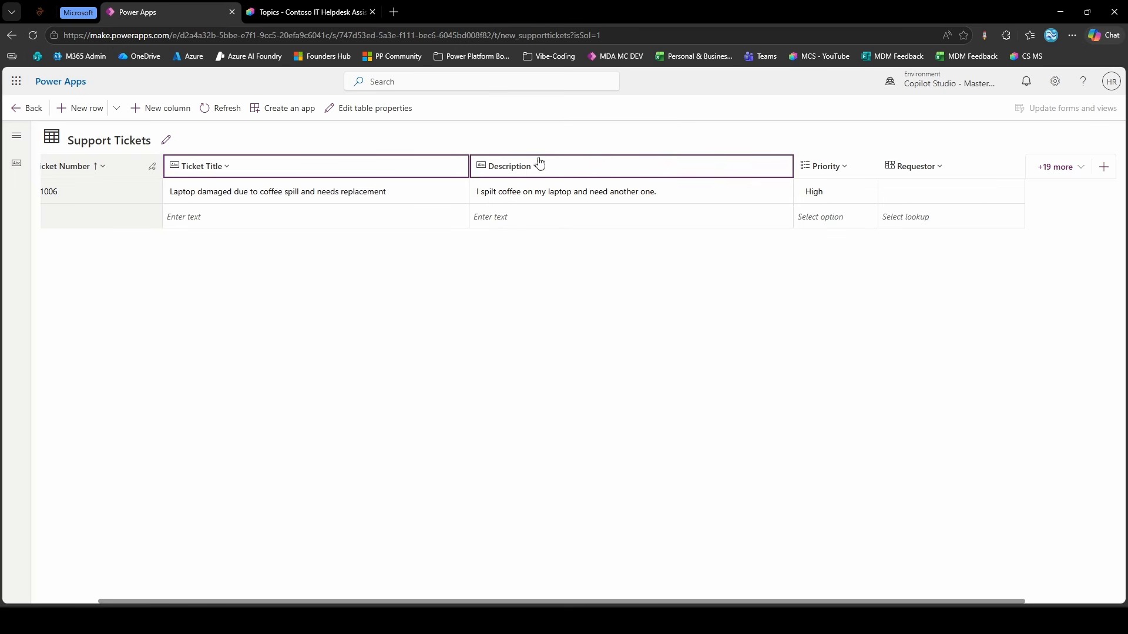
Back in Copilot Studio, close the test chat and scroll to the Add a new row step
key(ctrl+Tab)
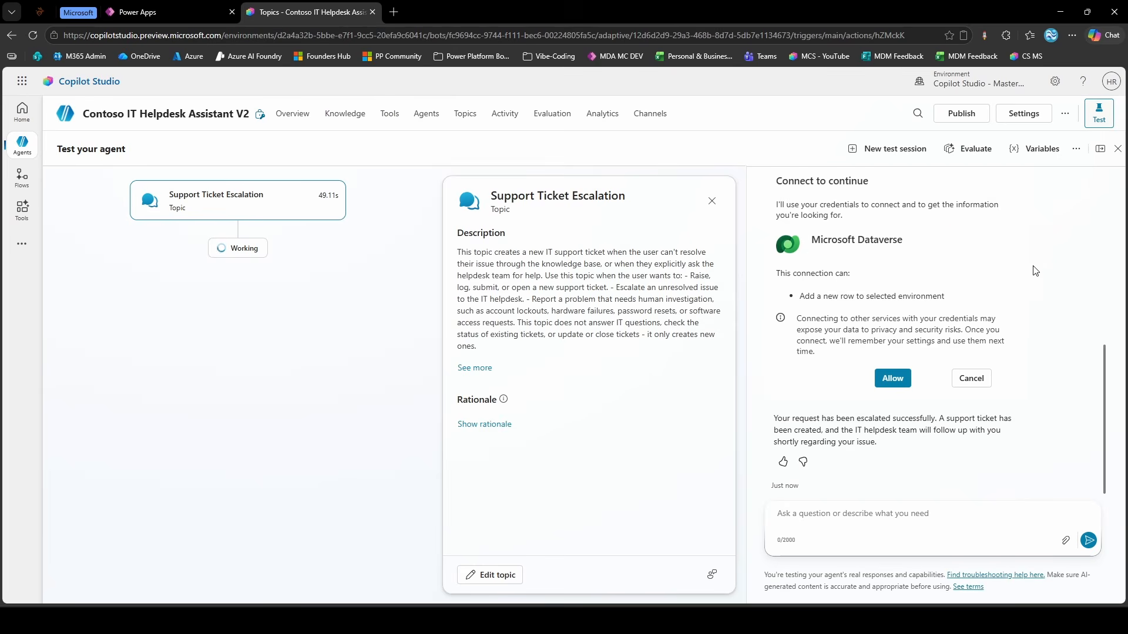
click(1117, 148)
scroll(764, 281, down, 10)
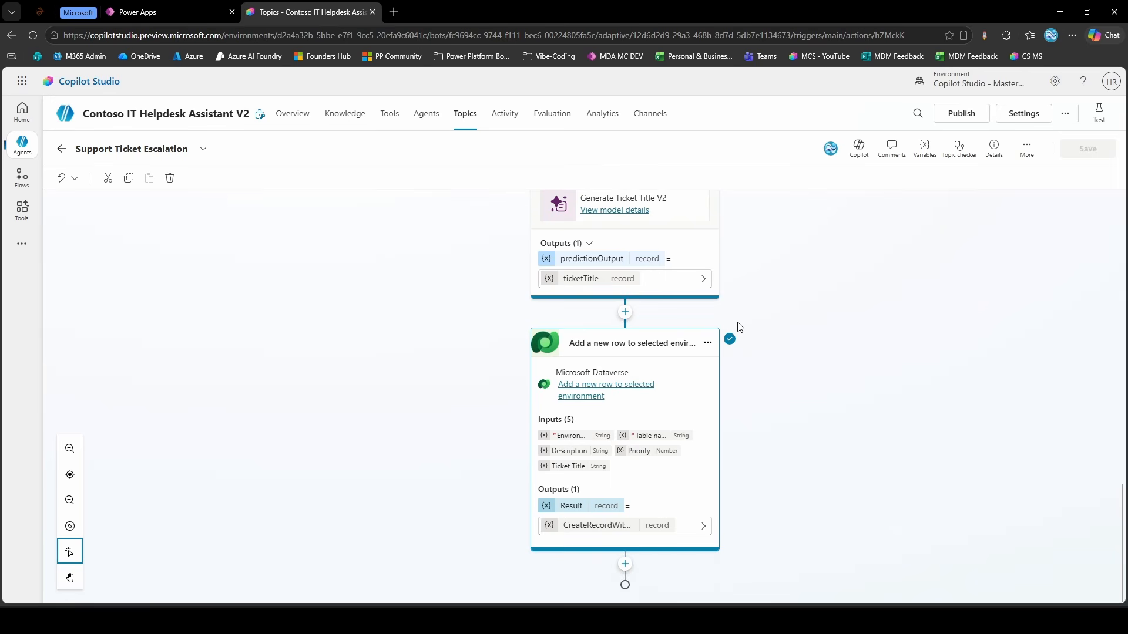
Insert a Dataverse 'List rows from selected environment' connector step above Add a new row
click(625, 313)
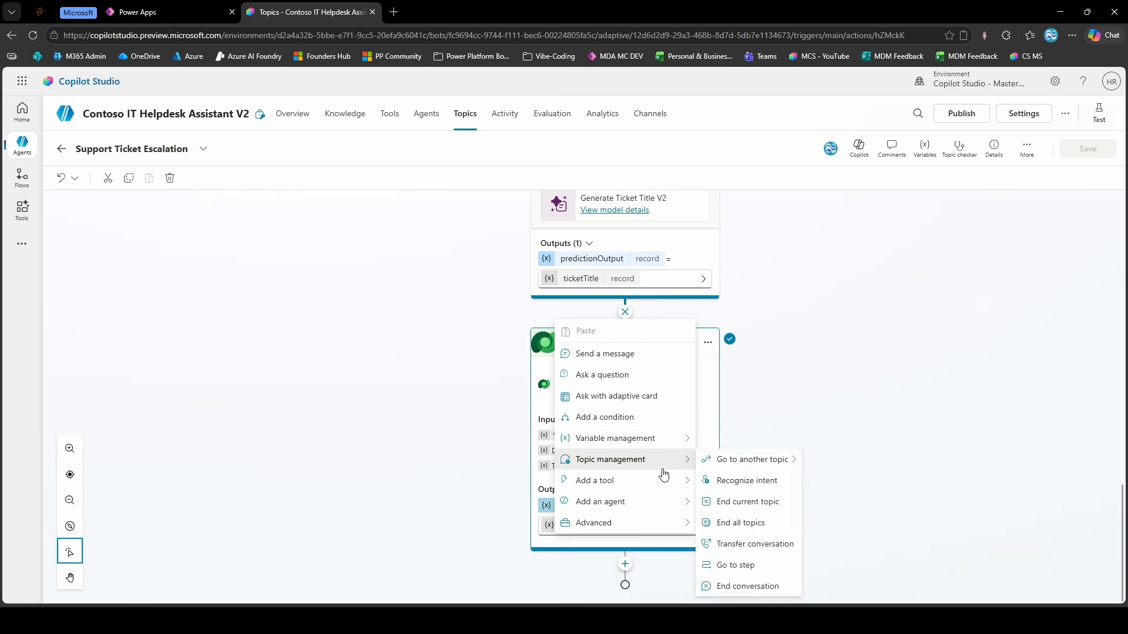
mouse_move(656, 483)
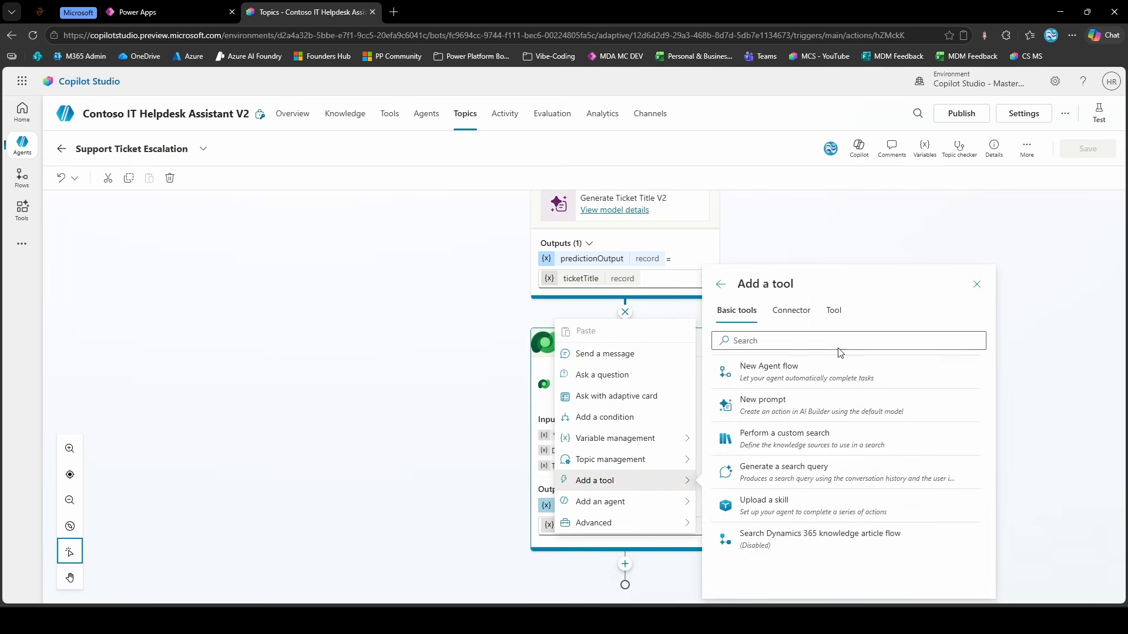
click(794, 313)
click(802, 339)
text(li)
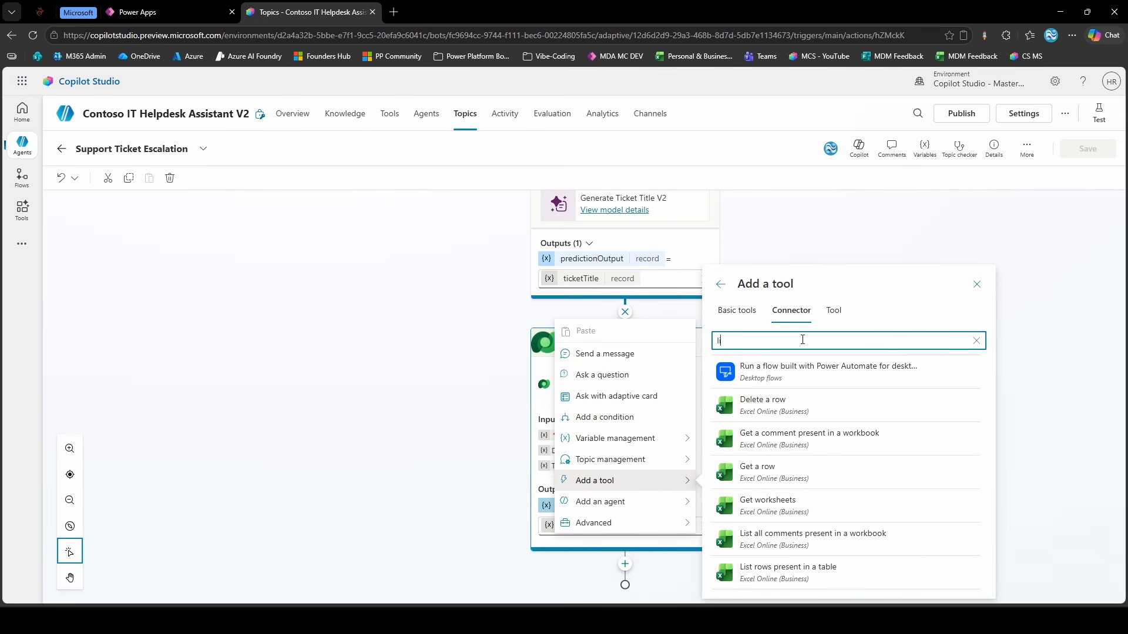
text(st rows)
click(799, 368)
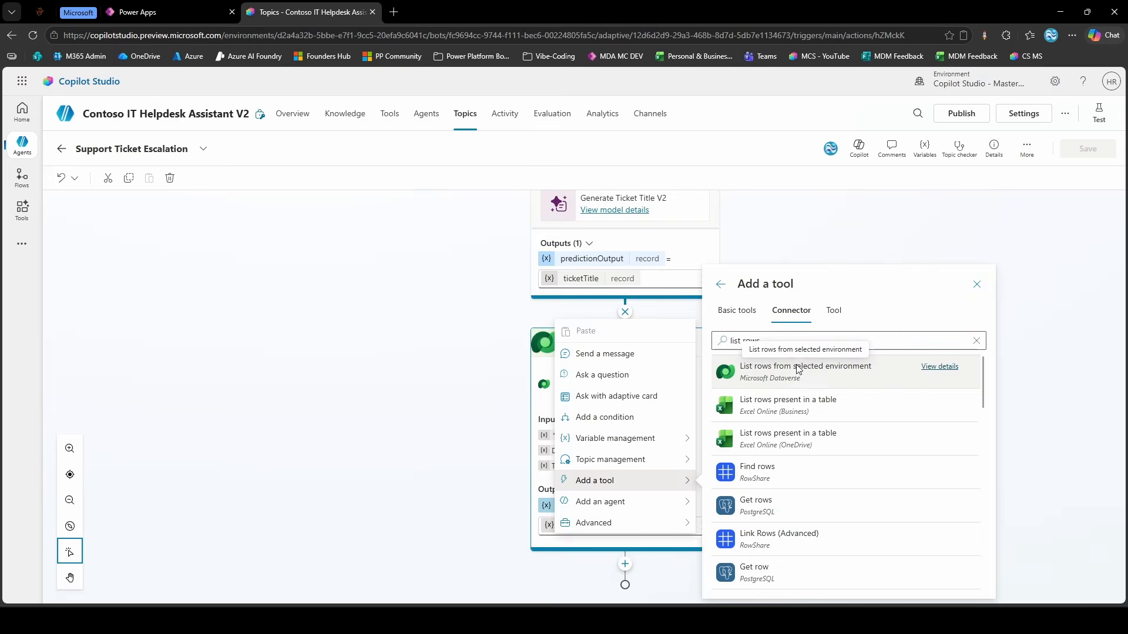
click(759, 527)
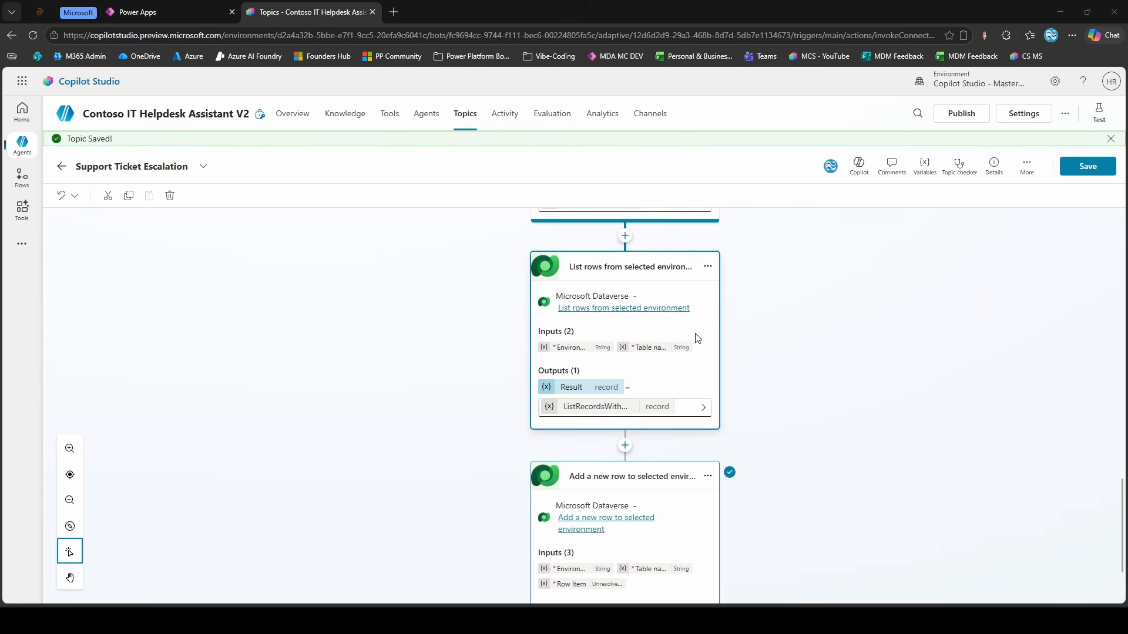
Point List rows at the Copilot Studio - Masterclass environment and the Contacts table
click(695, 337)
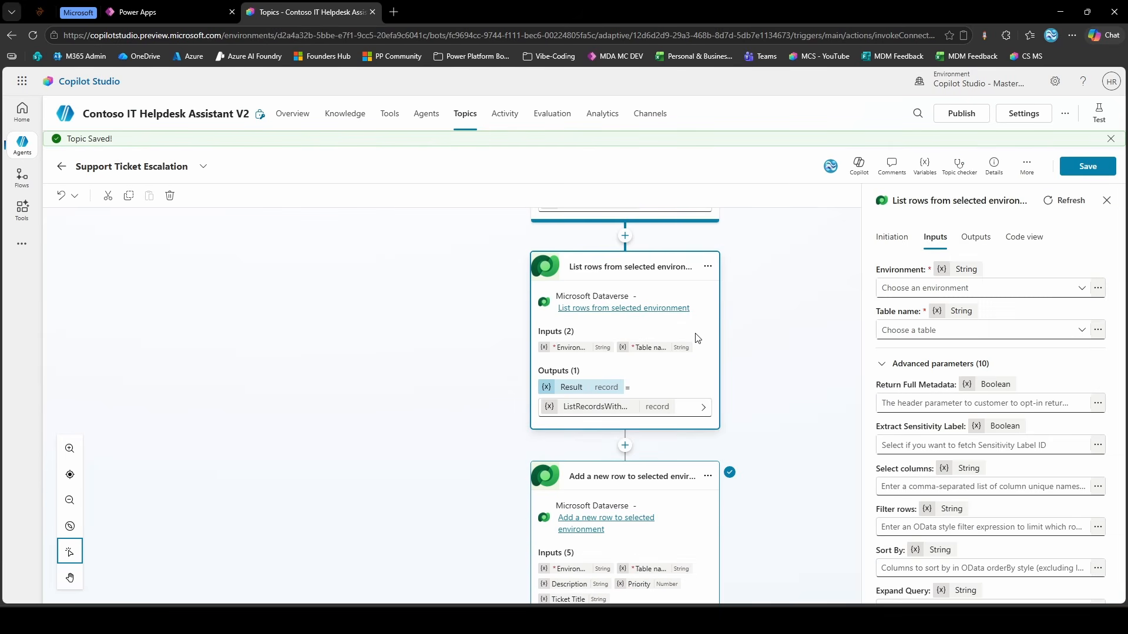
click(1081, 270)
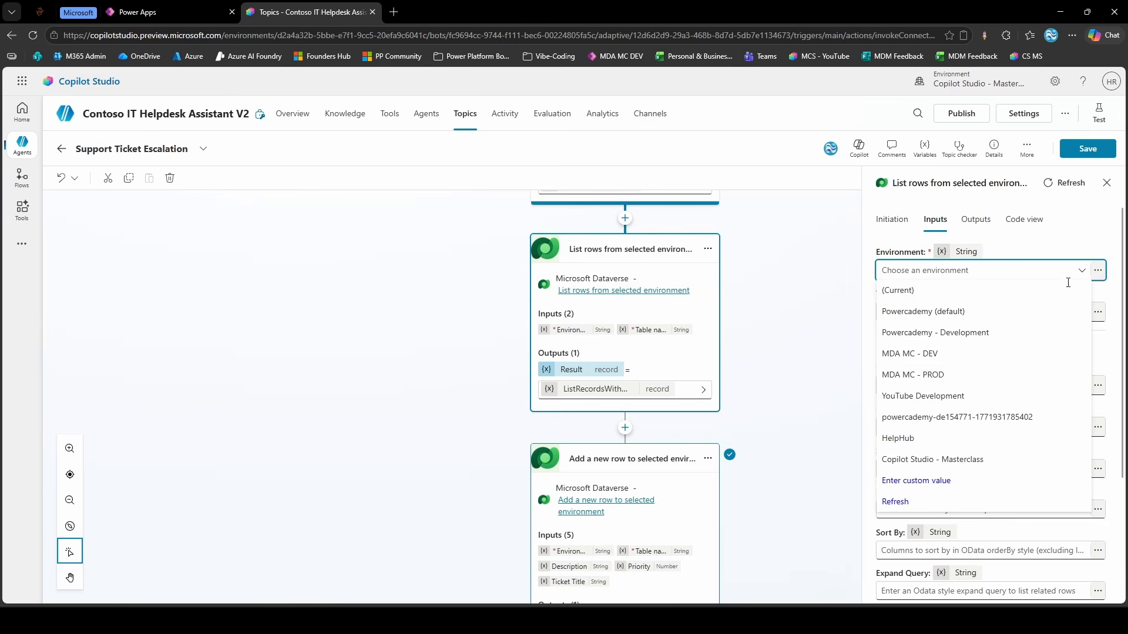
click(975, 459)
click(1038, 313)
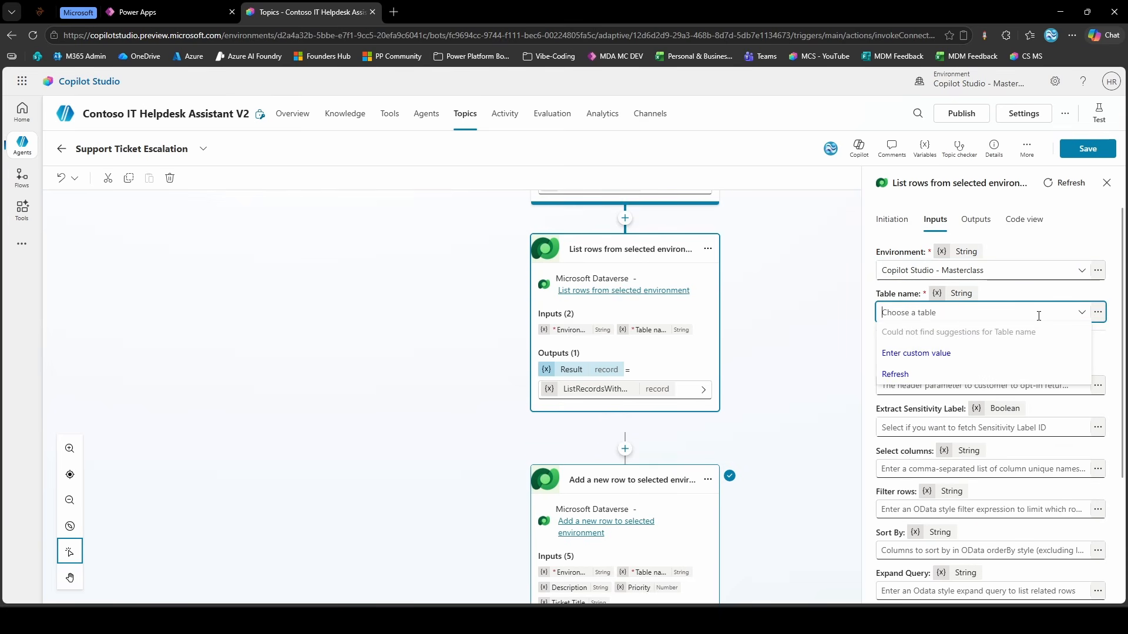
text(cpnt)
key(BackSpace)
key(BackSpace)
key(BackSpace)
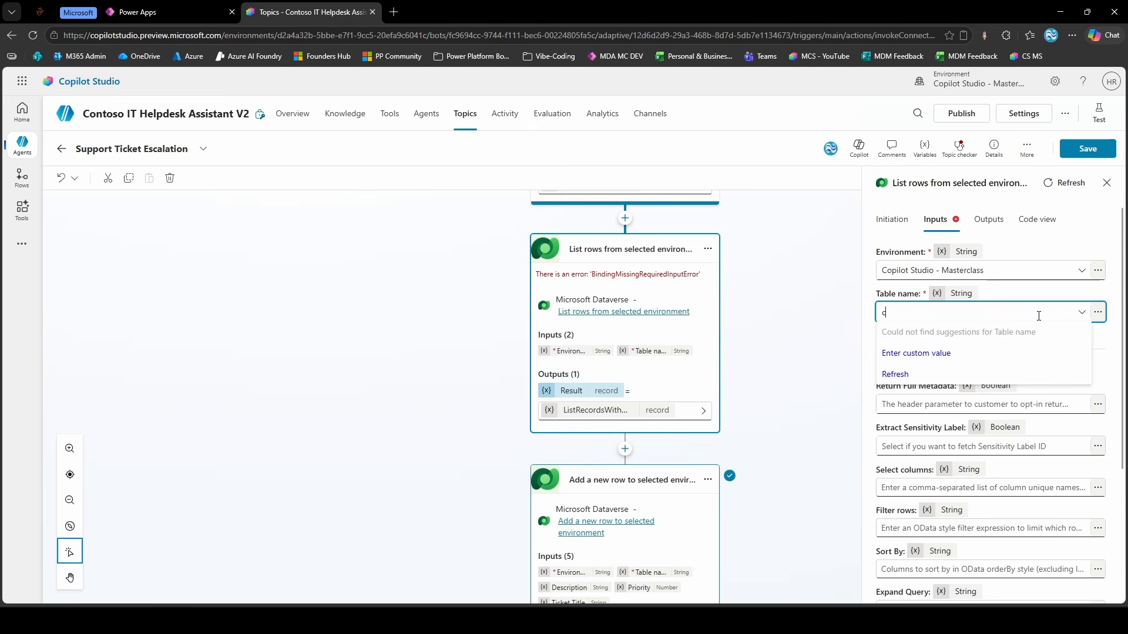
text(ontact)
key(Return)
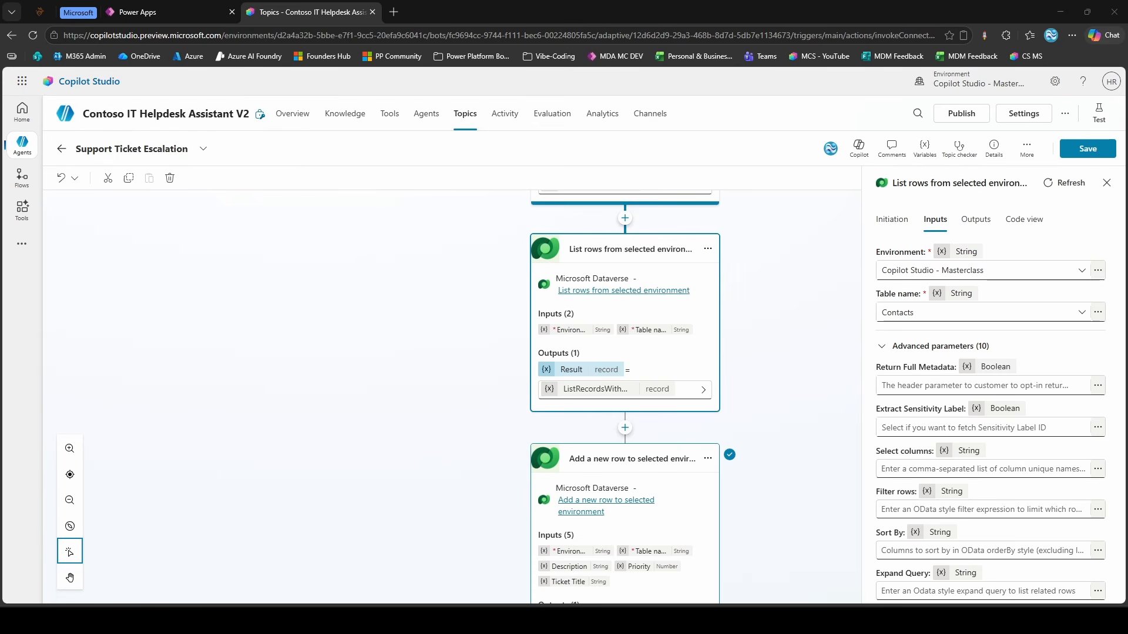
scroll(964, 364, down, 2)
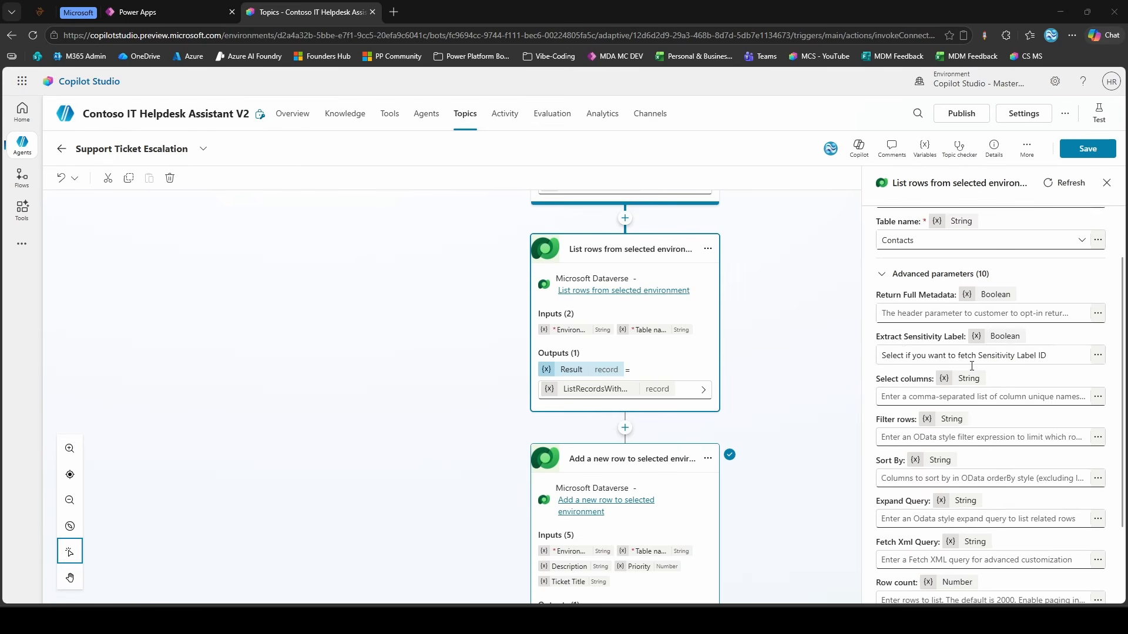
click(958, 393)
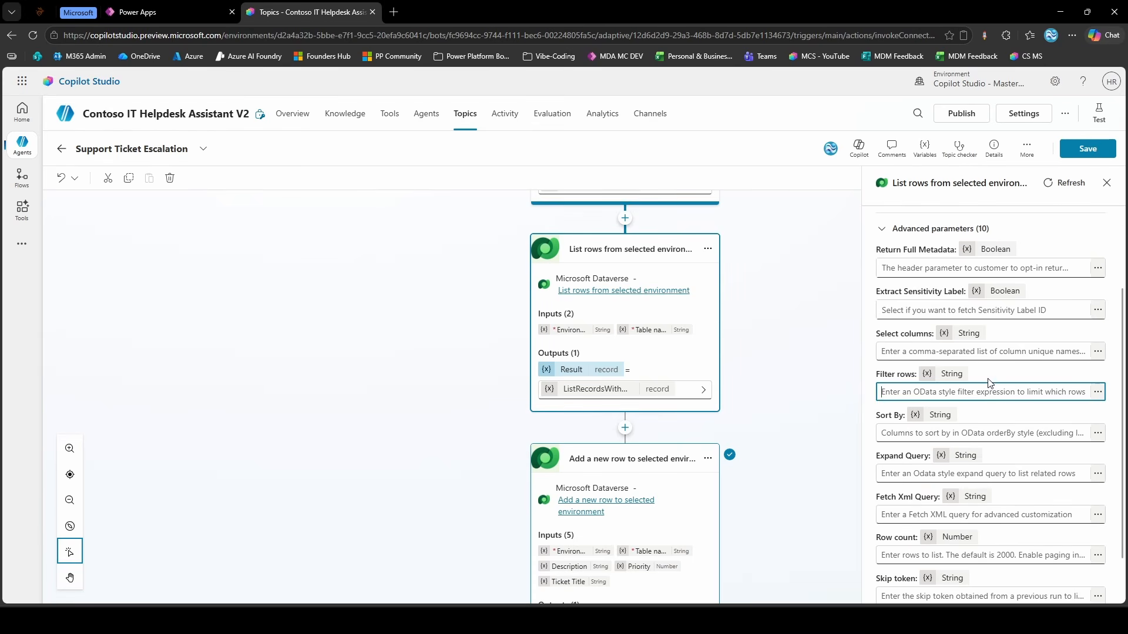
click(1098, 391)
Switch Filter rows to a formula and begin typing "emailadd in the expanded editor
click(830, 307)
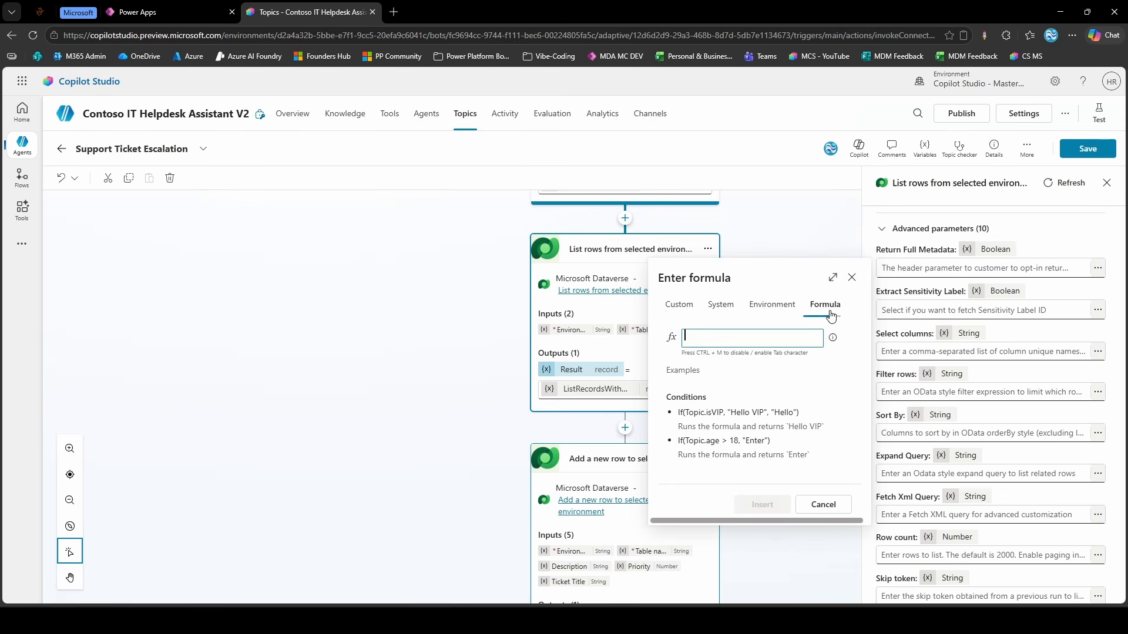
click(833, 277)
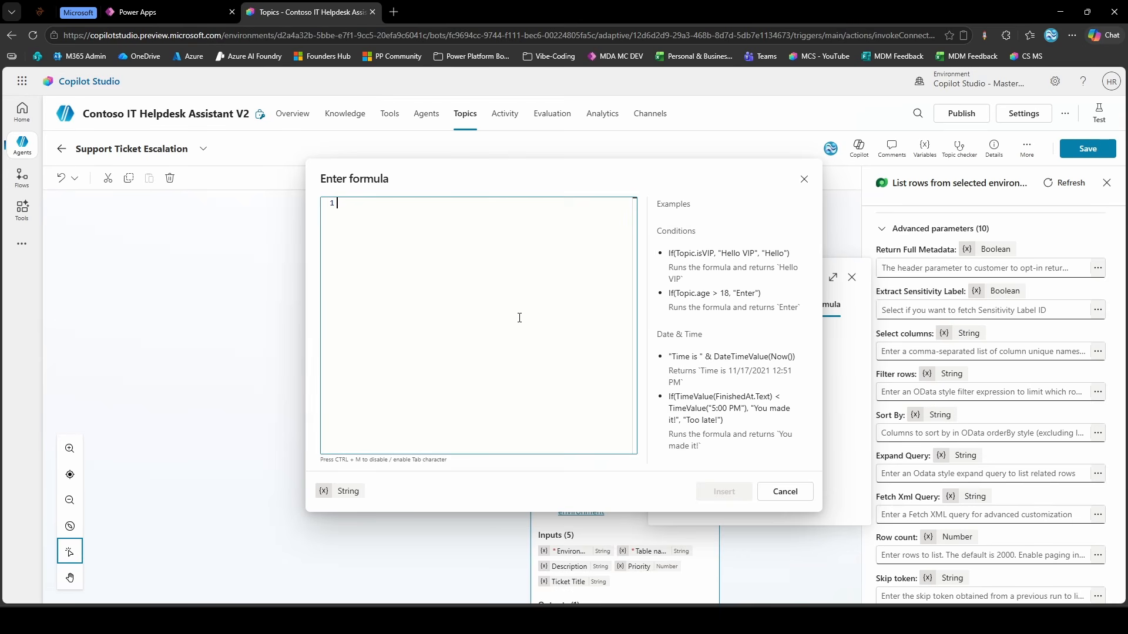
text(")
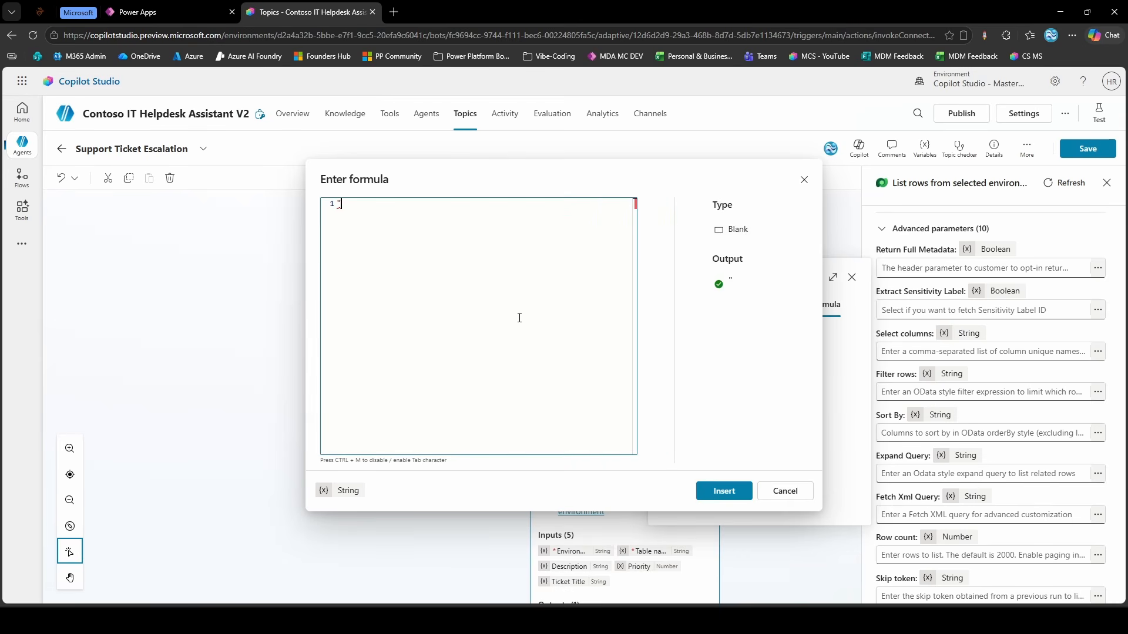
text(emailaddress1)
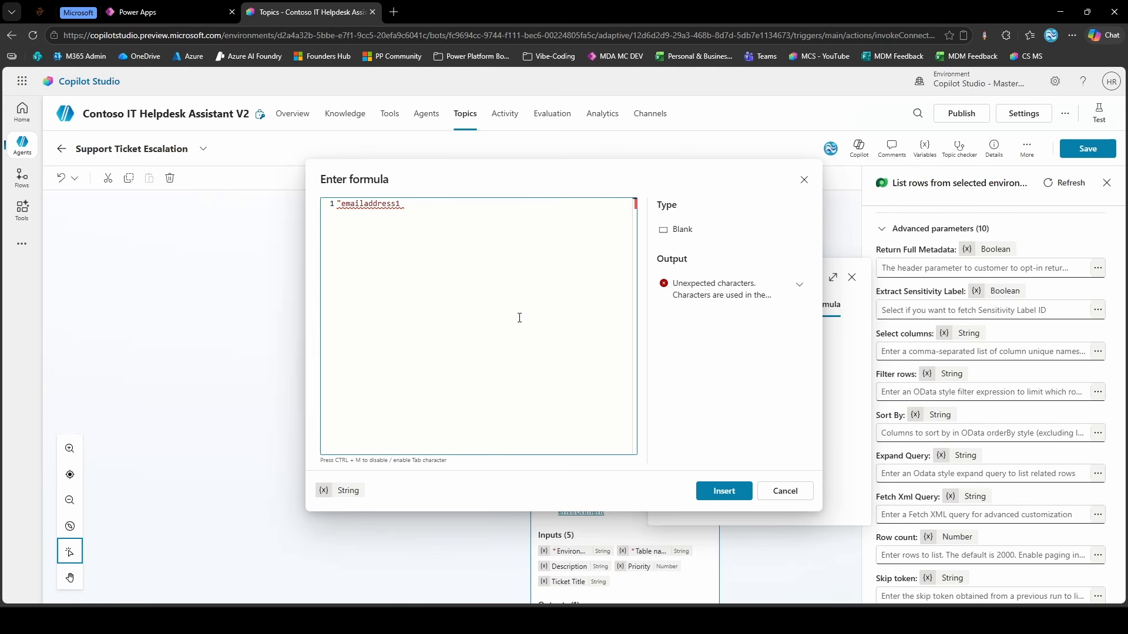
Look up the Contact Email column's logical name, emailaddress1, in Power Apps
click(147, 11)
right_click(174, 16)
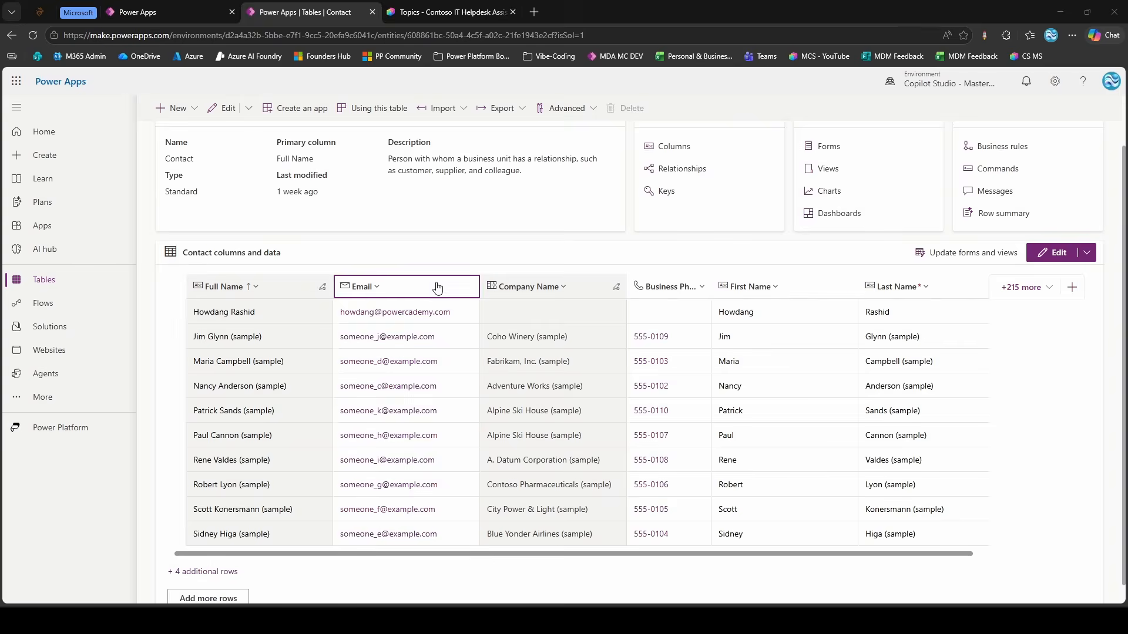
click(437, 286)
click(415, 309)
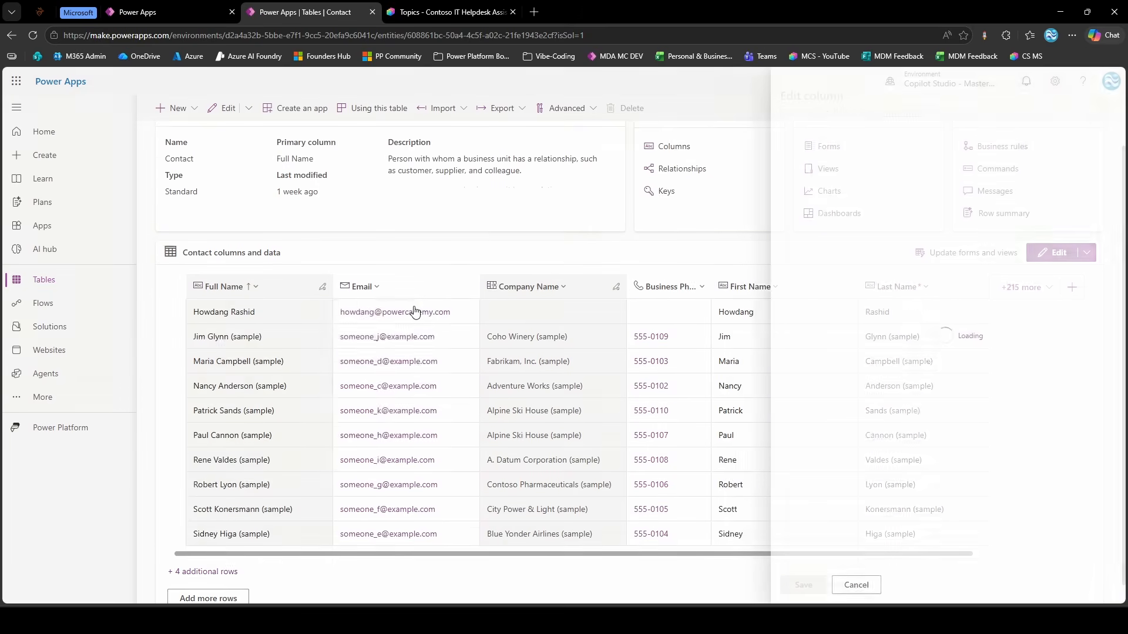
click(791, 486)
scroll(822, 382, down, 4)
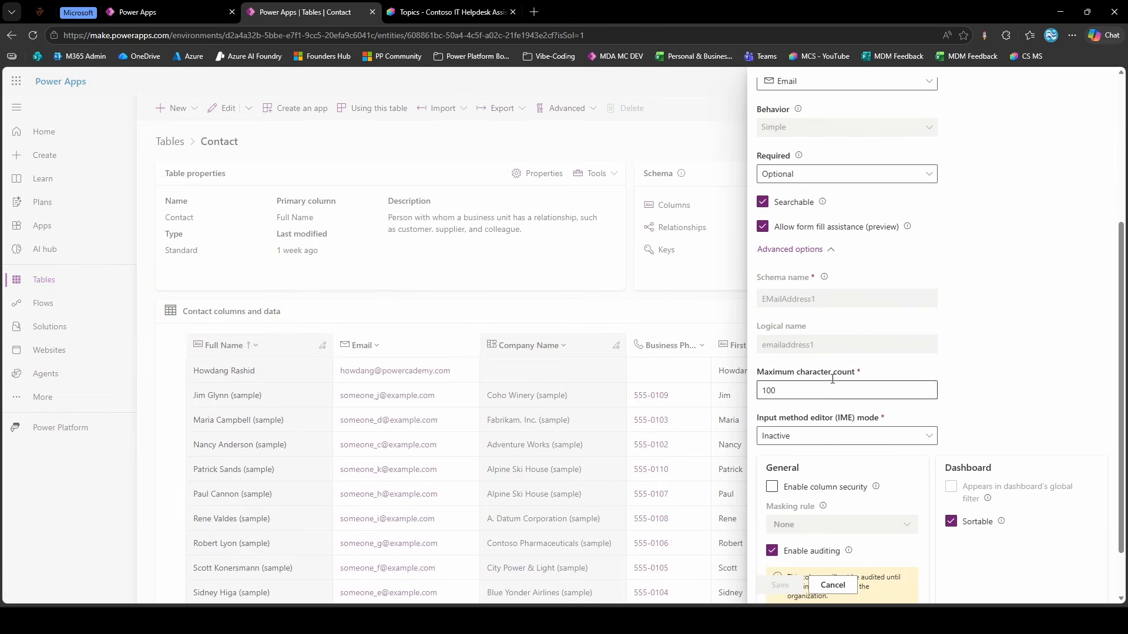
drag(817, 346, 776, 347)
Complete the filter as "emailaddress1 eq '" & System.User.Email & "'" and insert it
click(461, 7)
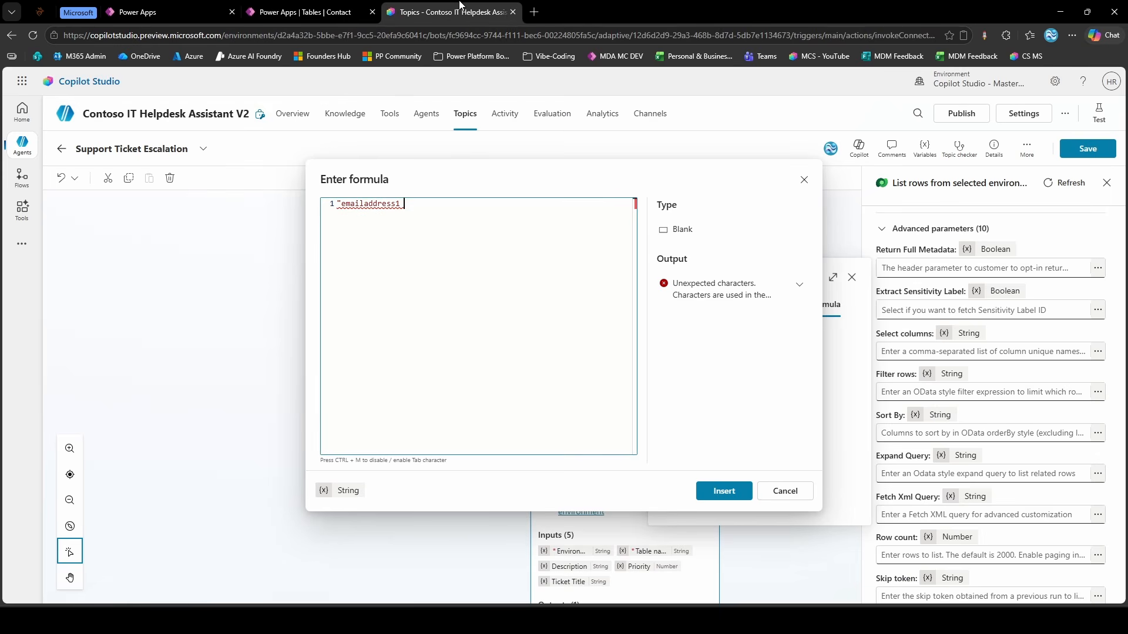
text(eq '" &)
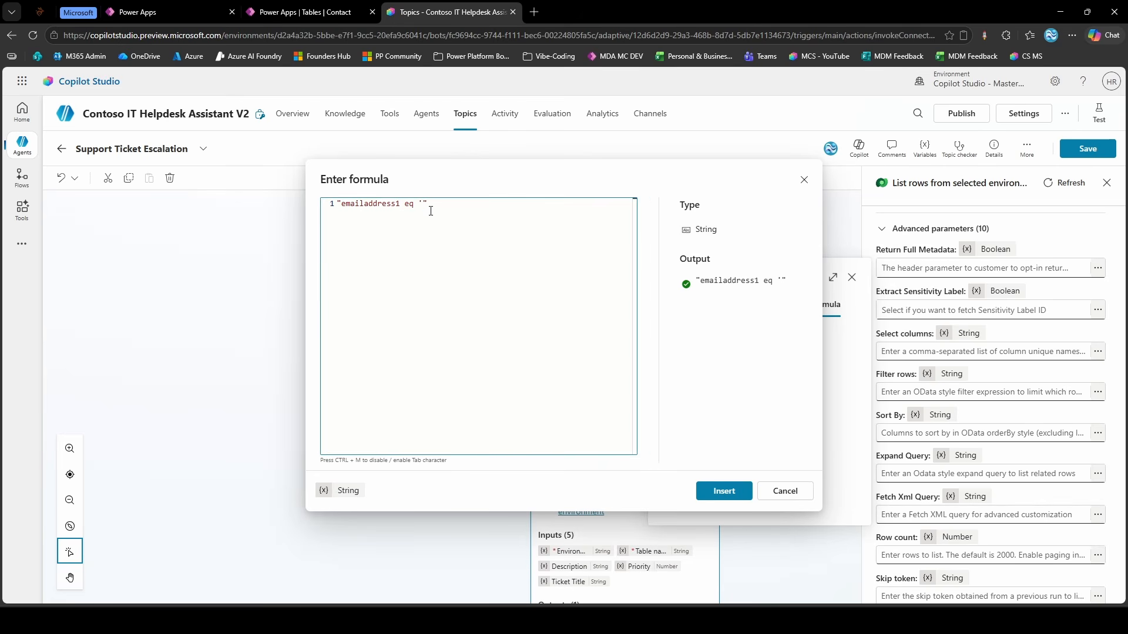
text( System)
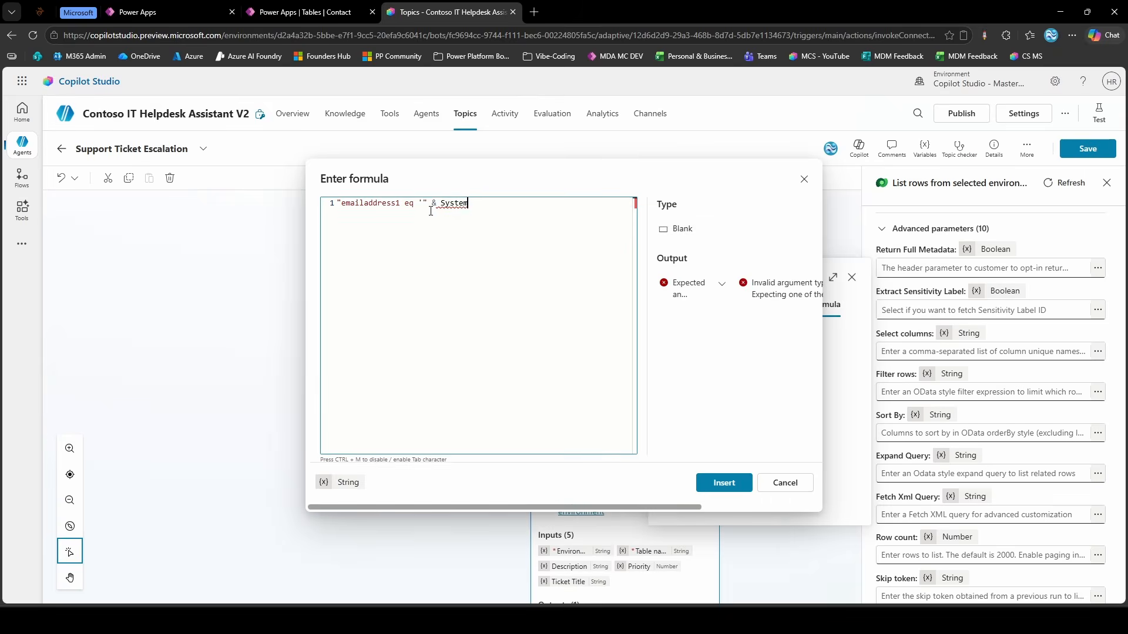
text(.User.Email)
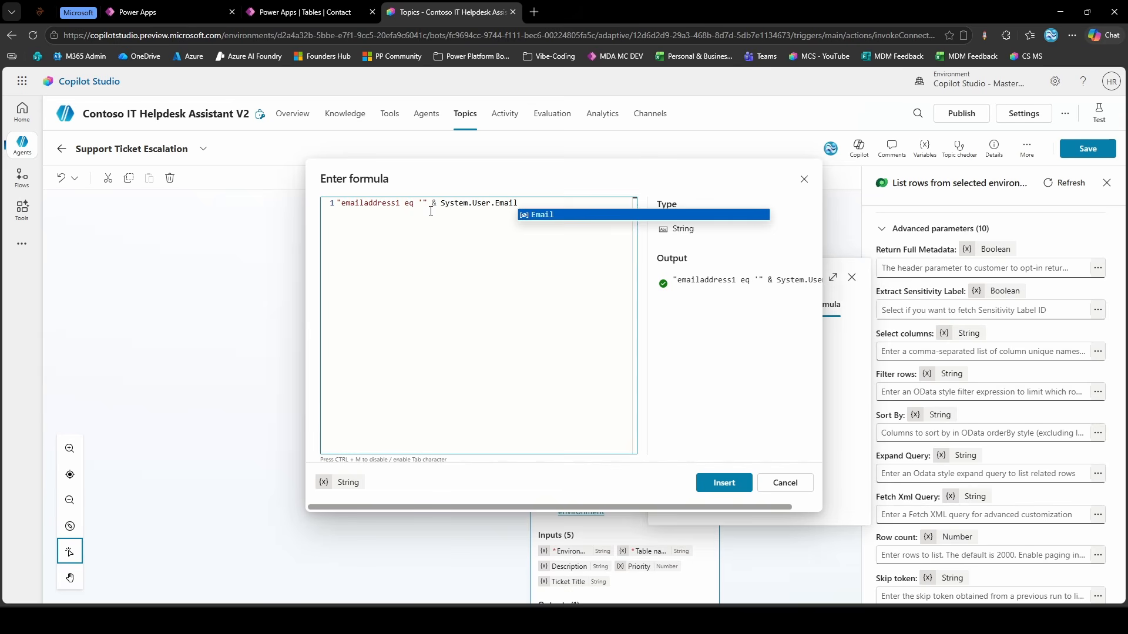
key(Escape)
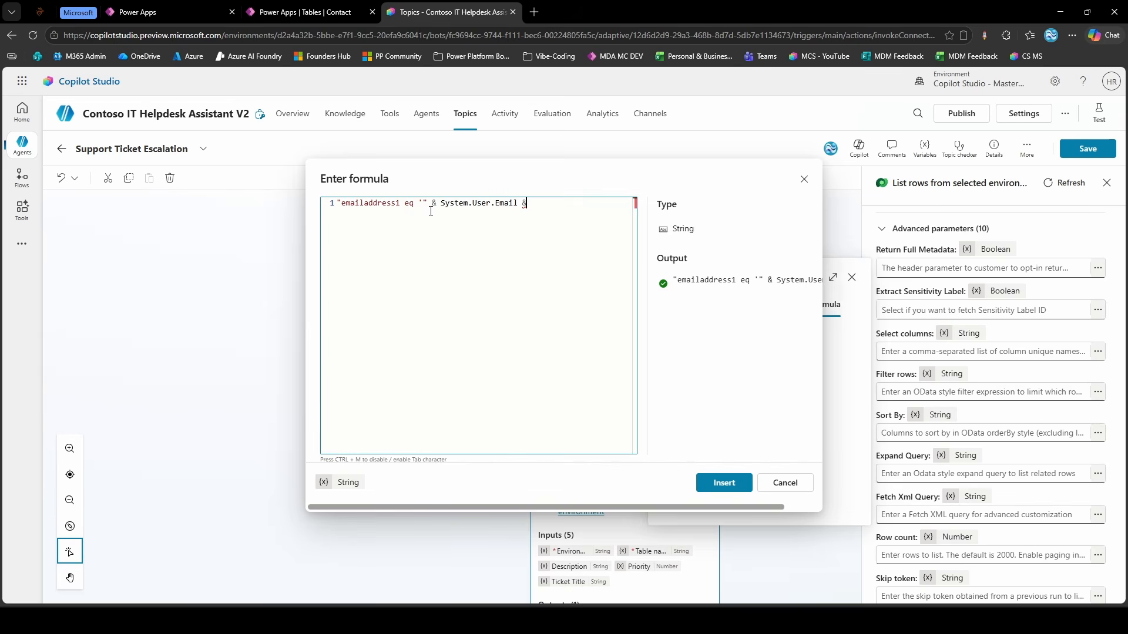
text("'")
click(724, 482)
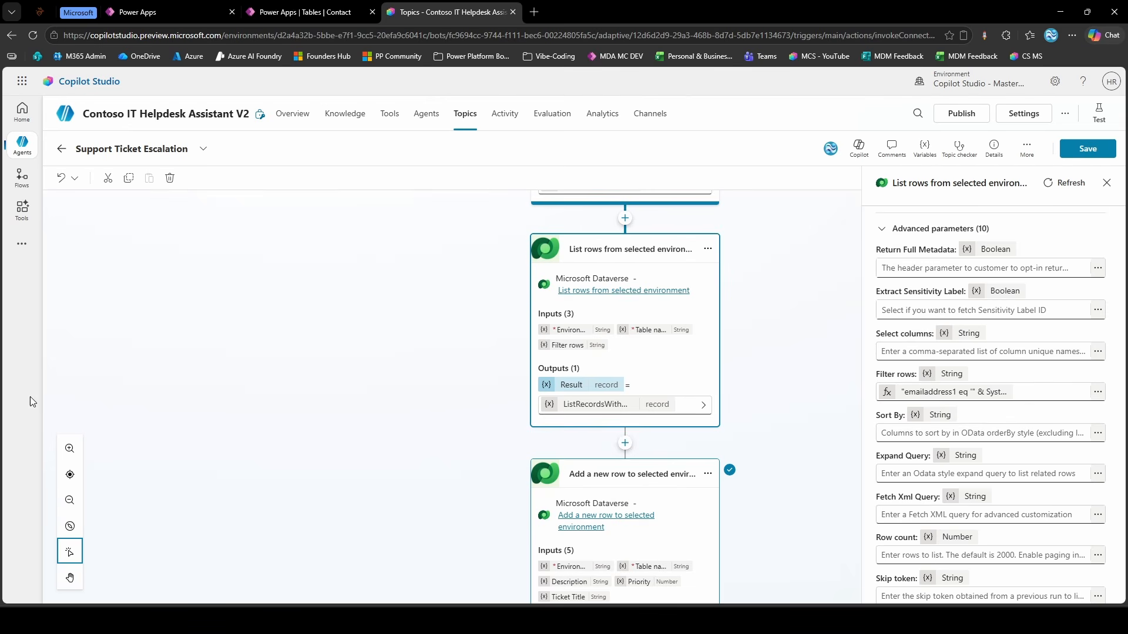
click(613, 406)
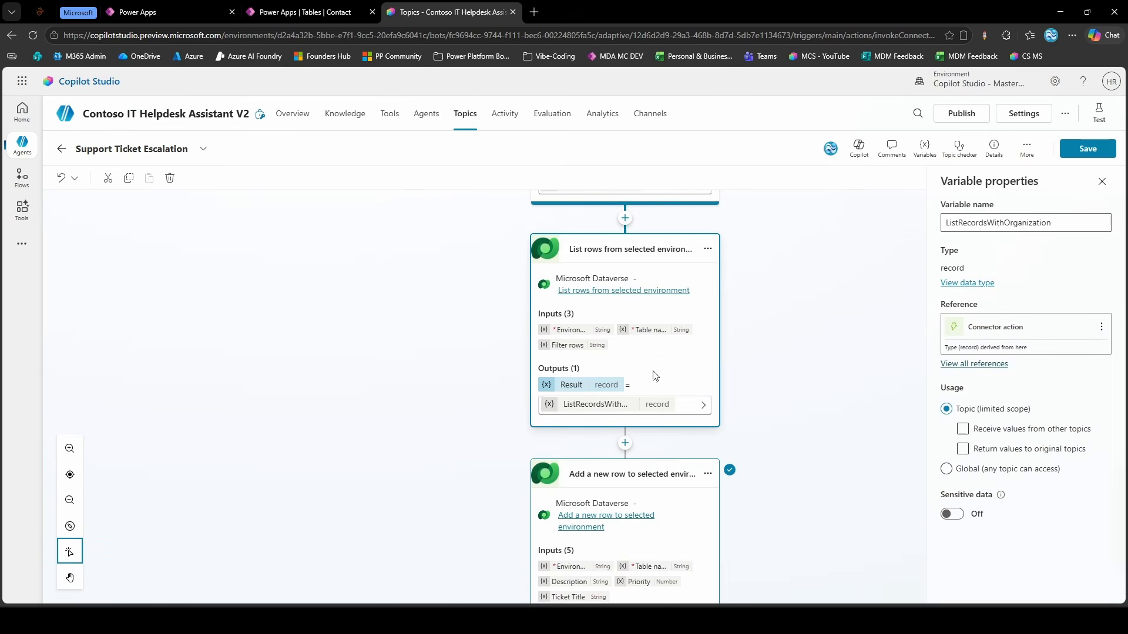
Rename the List rows output variable to userContactGuid
double_click(1009, 226)
text(usse)
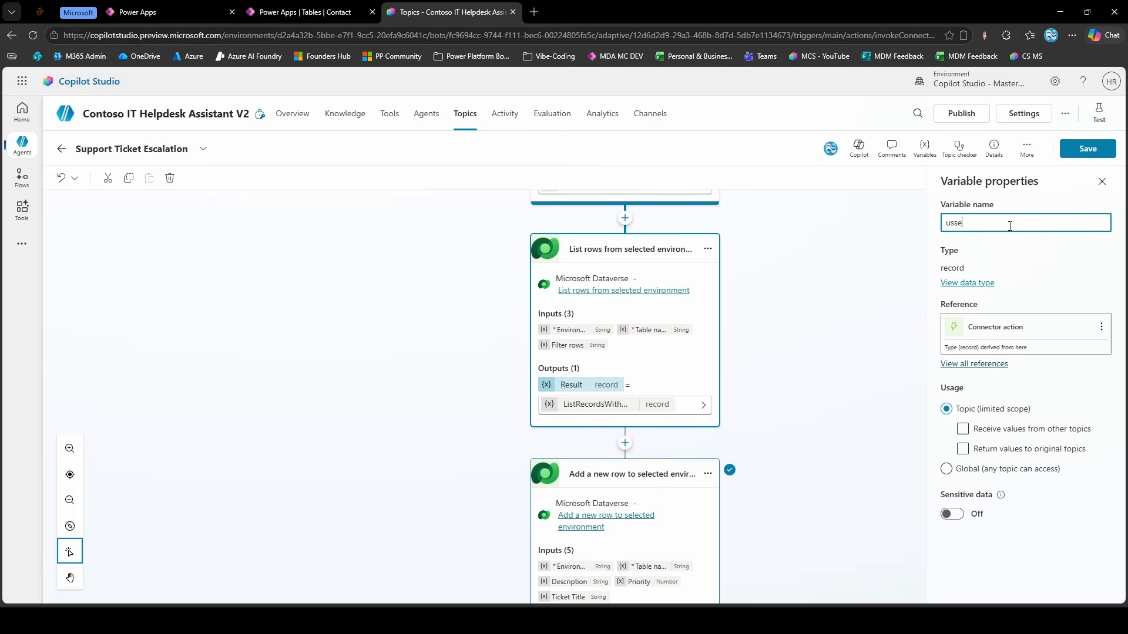
text(ContactGuid)
click(802, 428)
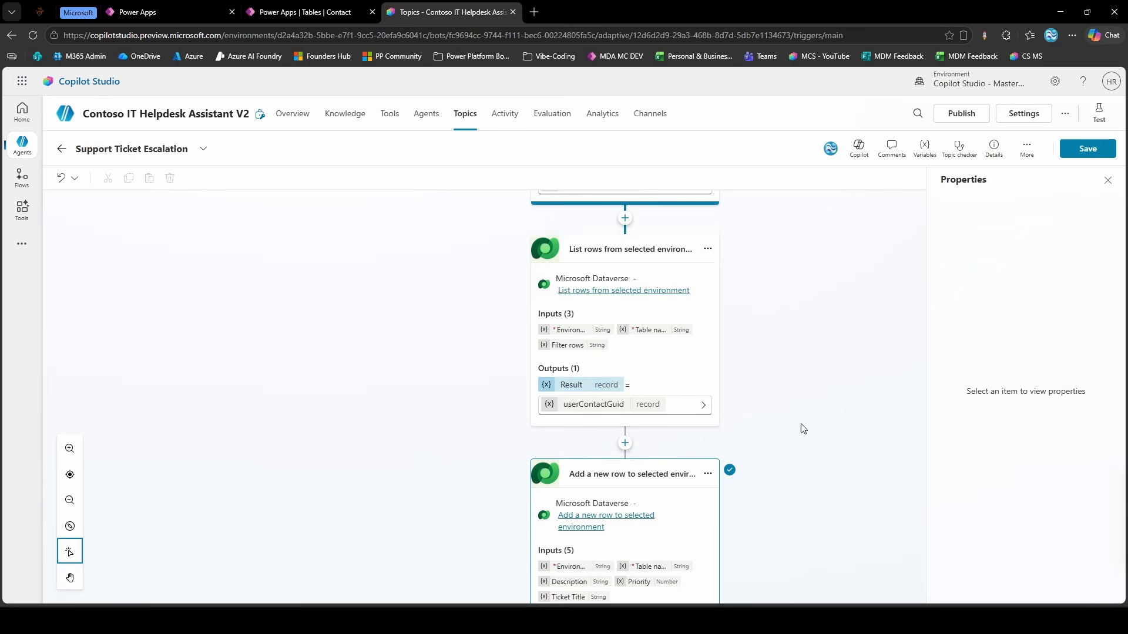
scroll(763, 411, down, 1)
scroll(704, 420, up, 1)
Add a Set variable value step below List rows, creating a new variable
click(624, 443)
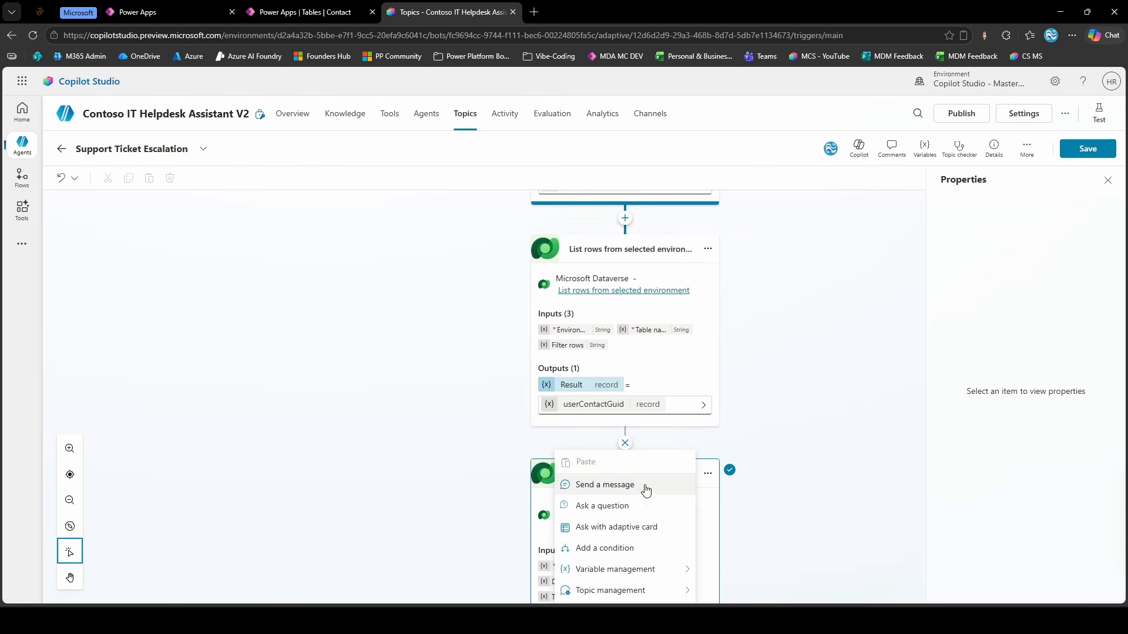
scroll(646, 490, down, 1)
mouse_move(667, 508)
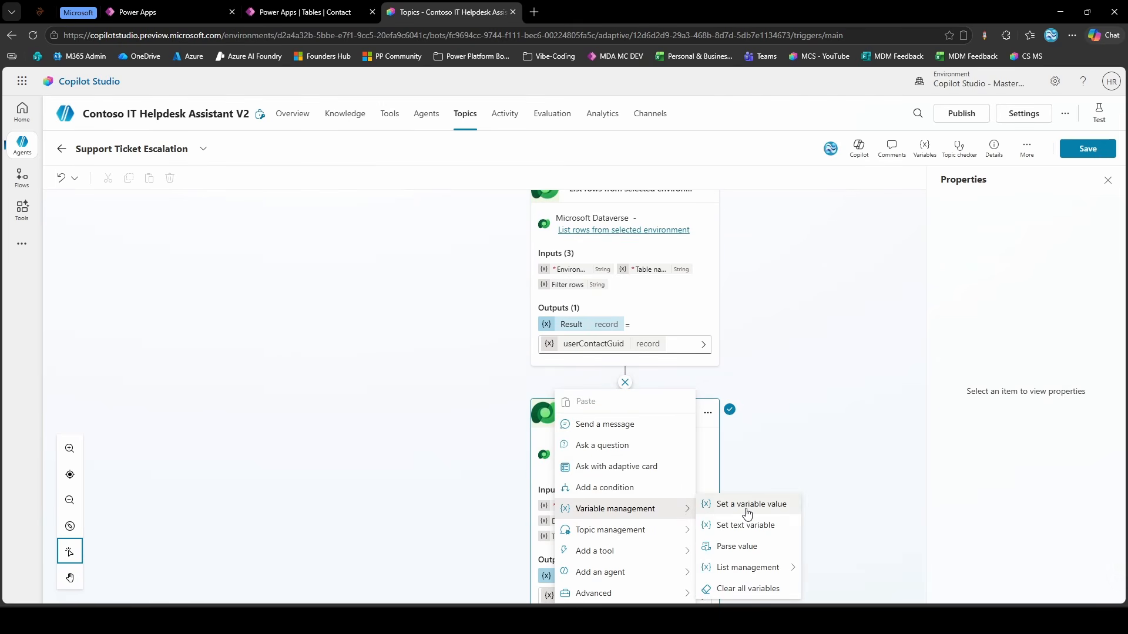
click(747, 505)
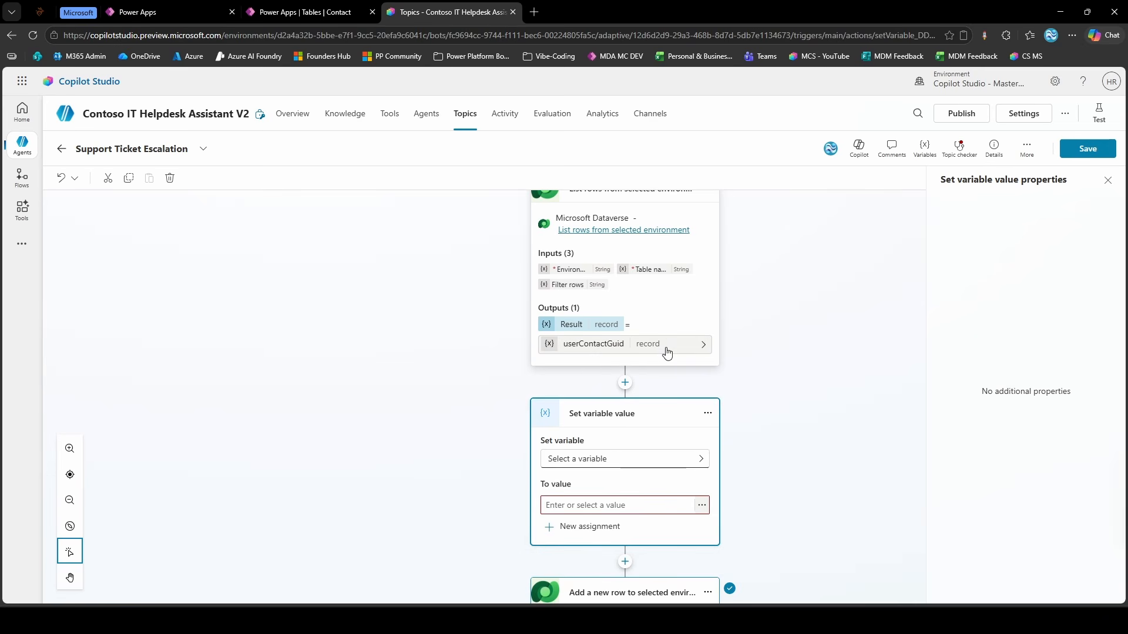
click(662, 452)
click(761, 431)
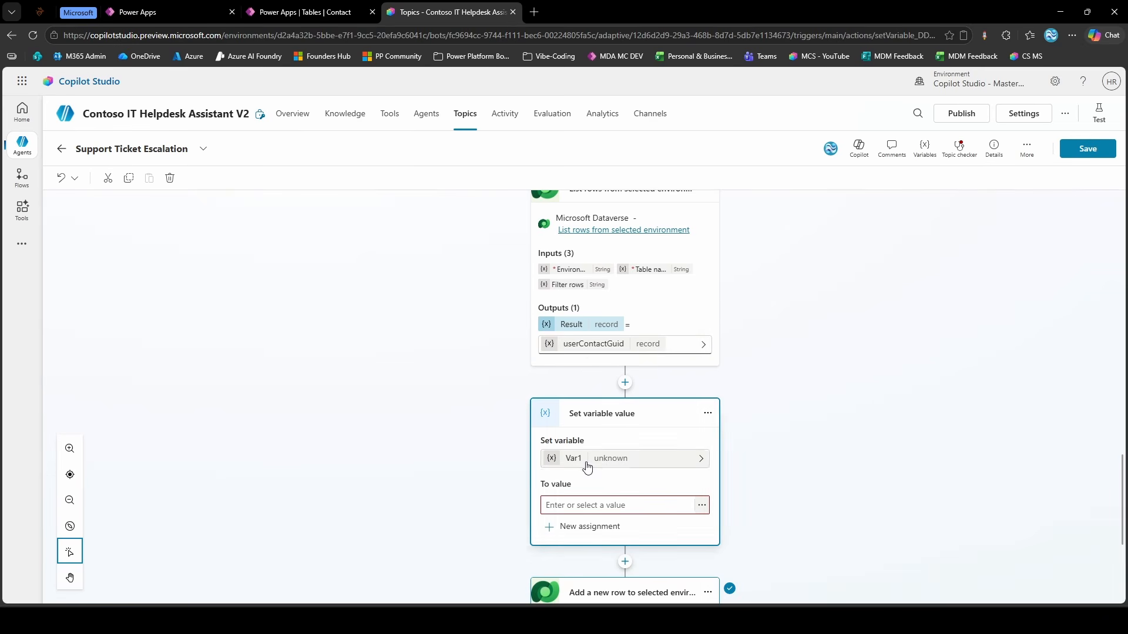
Rename the variable to userContactGuidString and open a formula editor for its value
click(587, 466)
double_click(1001, 219)
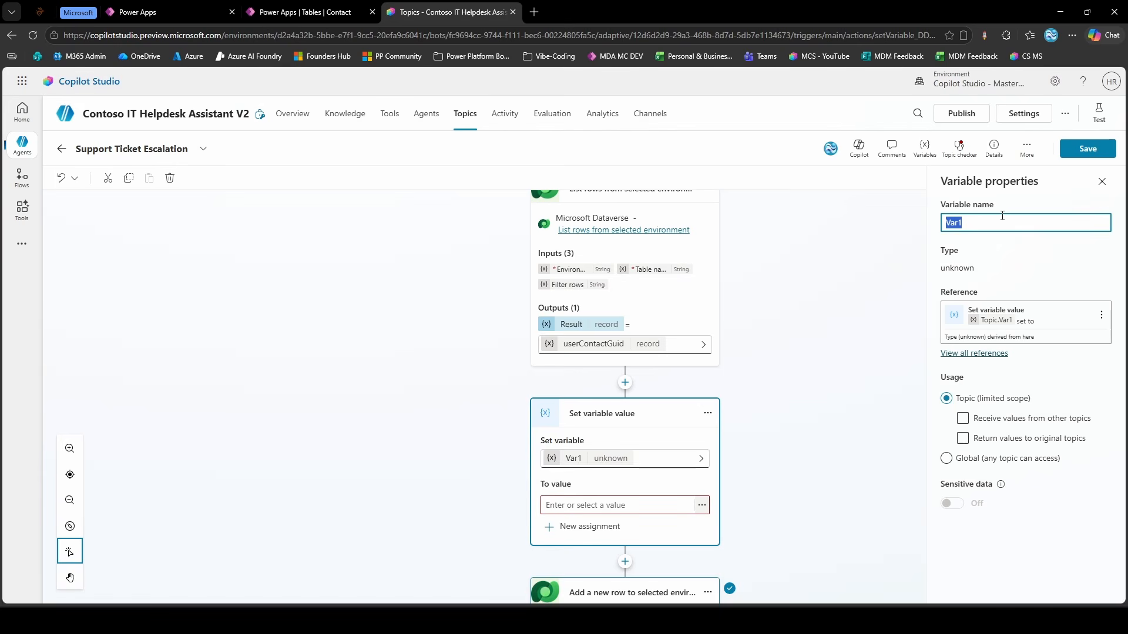
text(userContactGuidString)
click(635, 506)
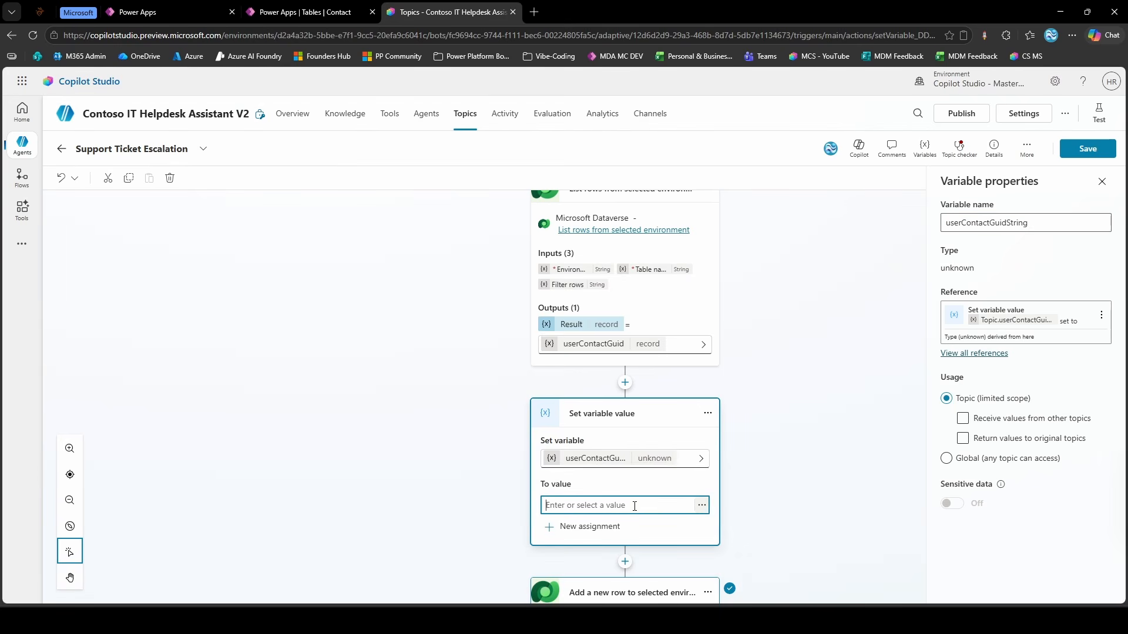
click(702, 505)
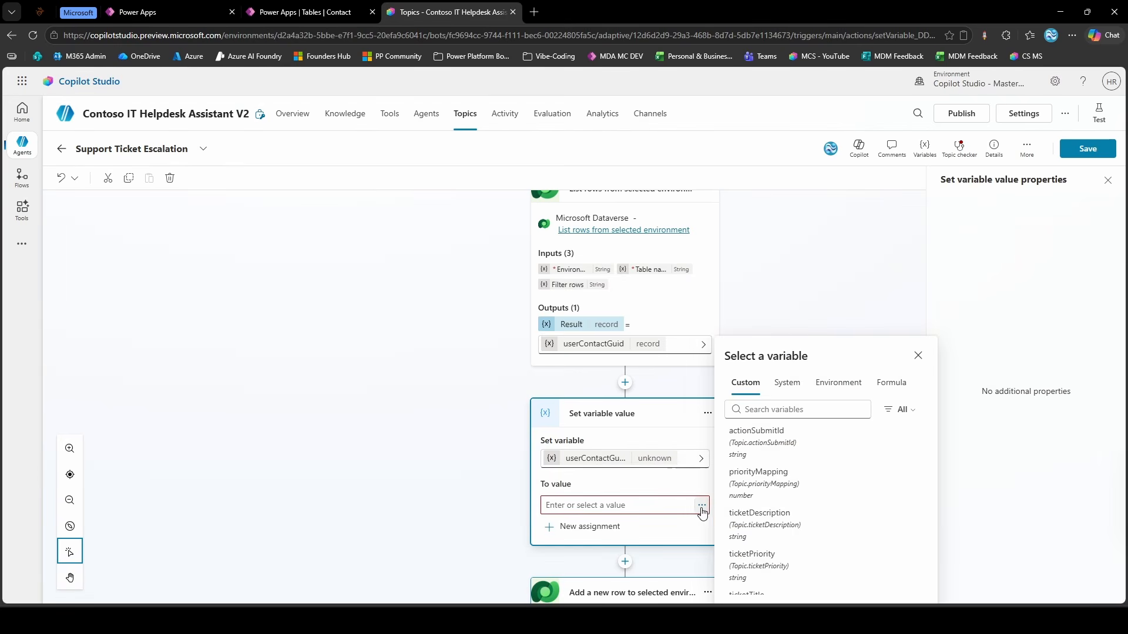
click(890, 385)
click(900, 356)
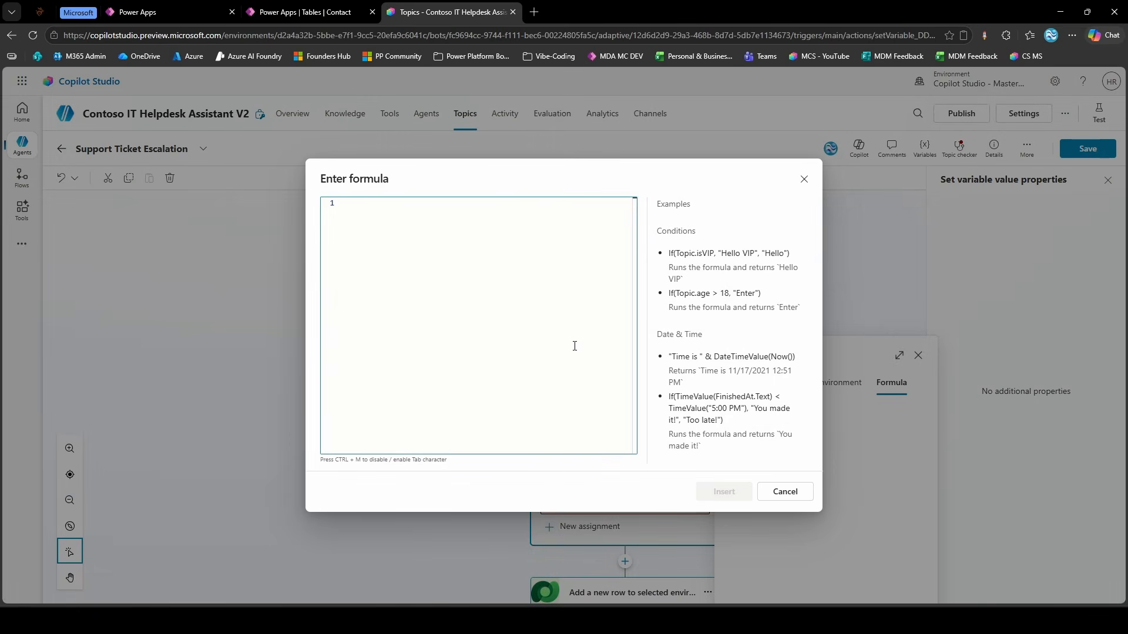
Enter First(Topic.userContactGuid.value).contactid as the value formula and insert it
text(First)
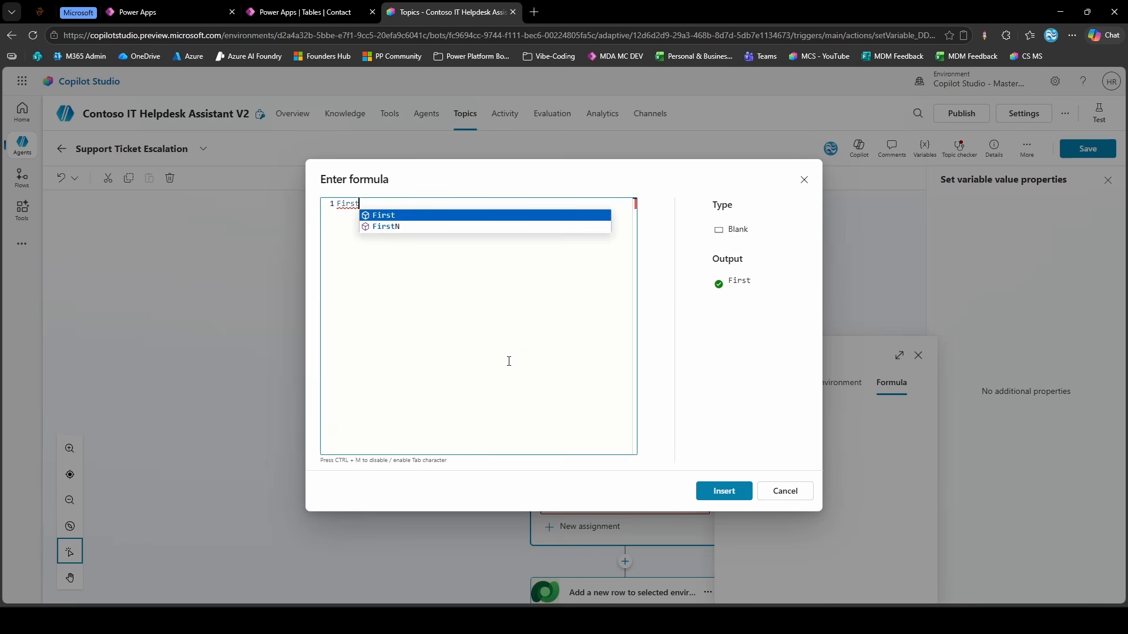
text((Topic.userContactGuid)
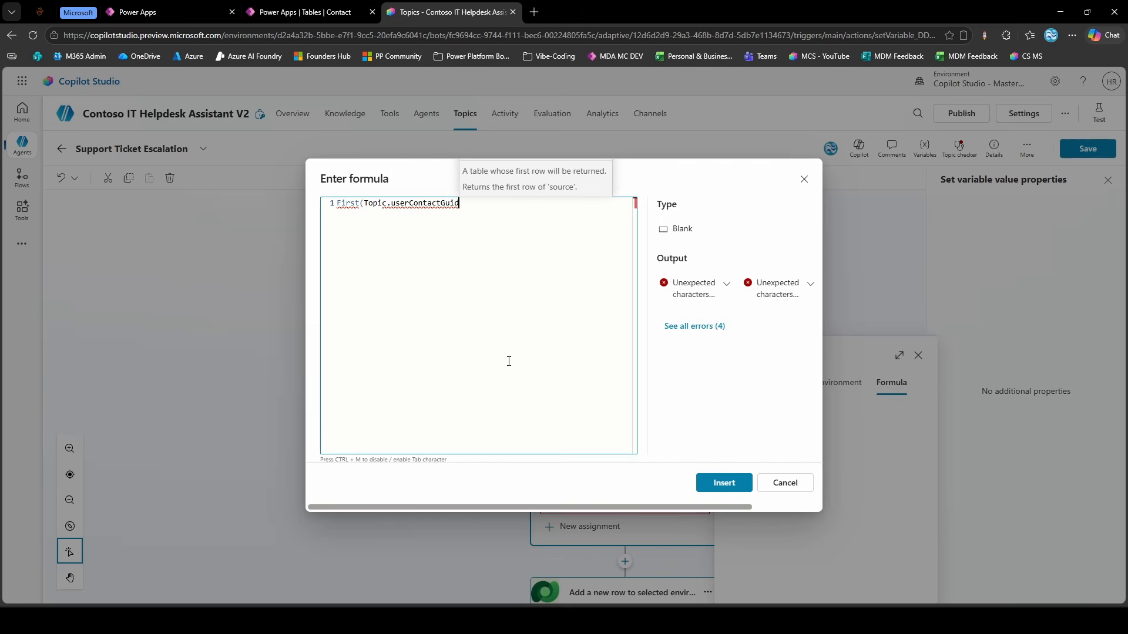
text(.)
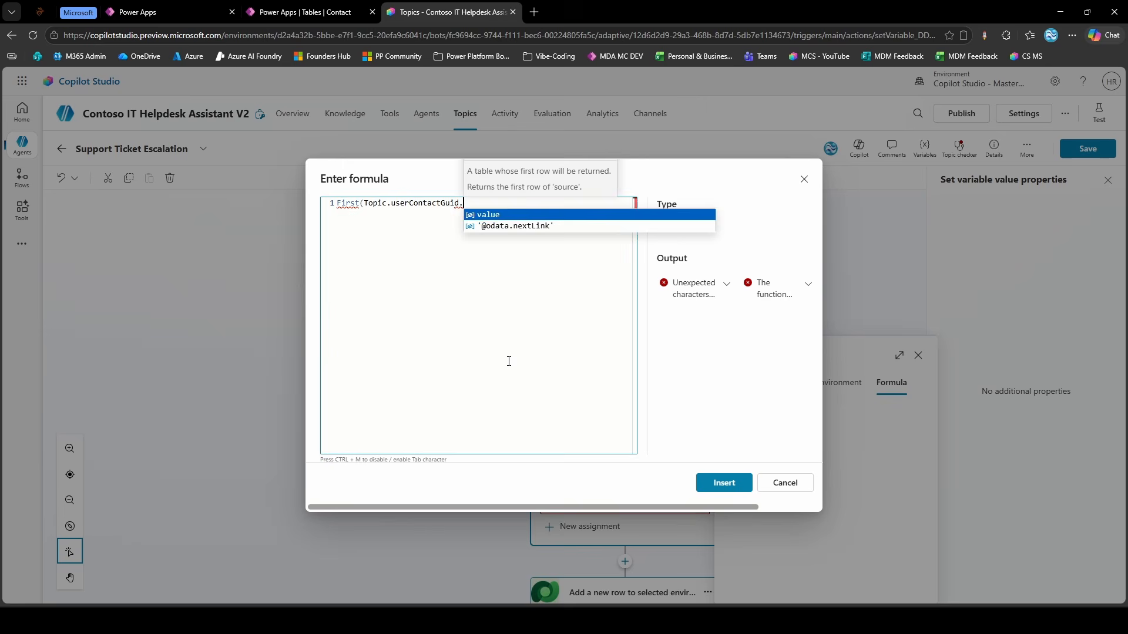
text(Value).contactid)
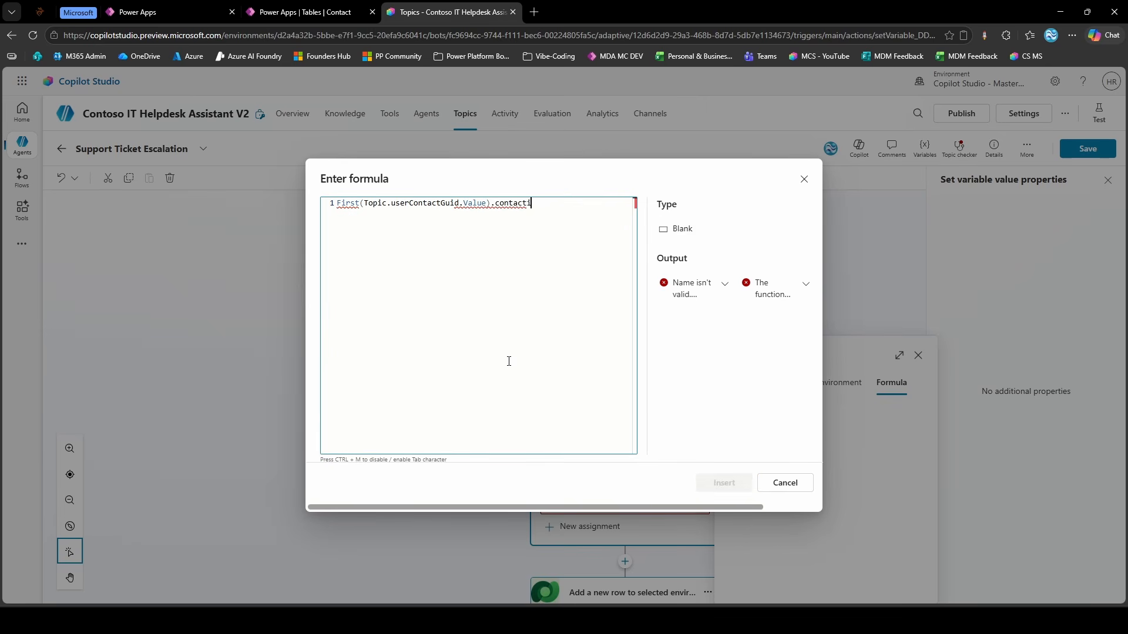
double_click(475, 203)
text(value)
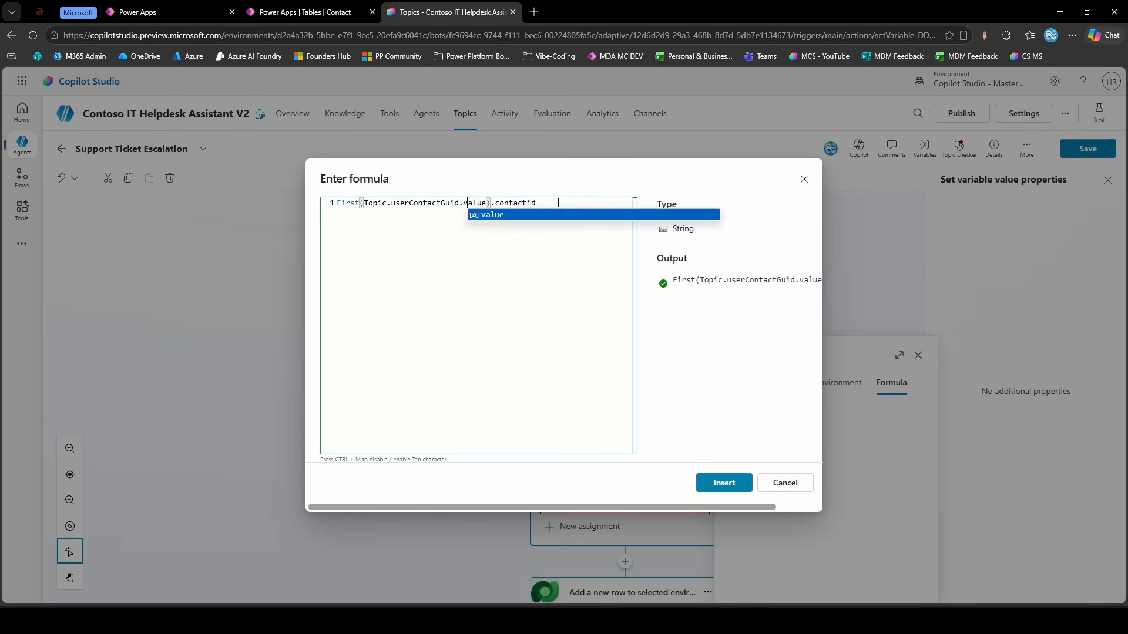
double_click(509, 207)
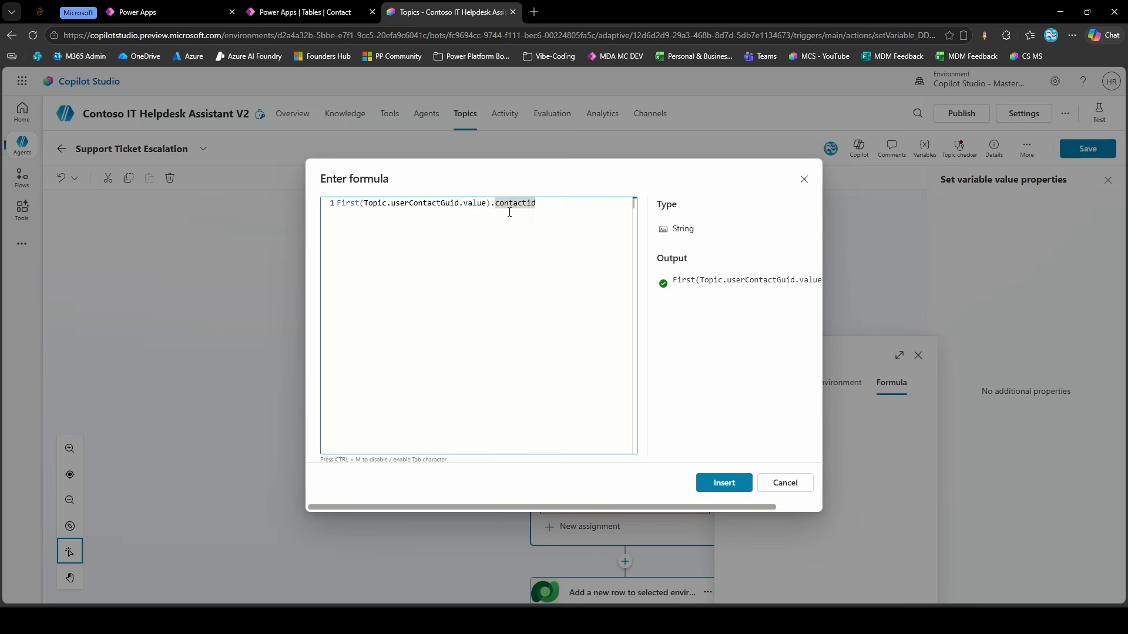
double_click(467, 205)
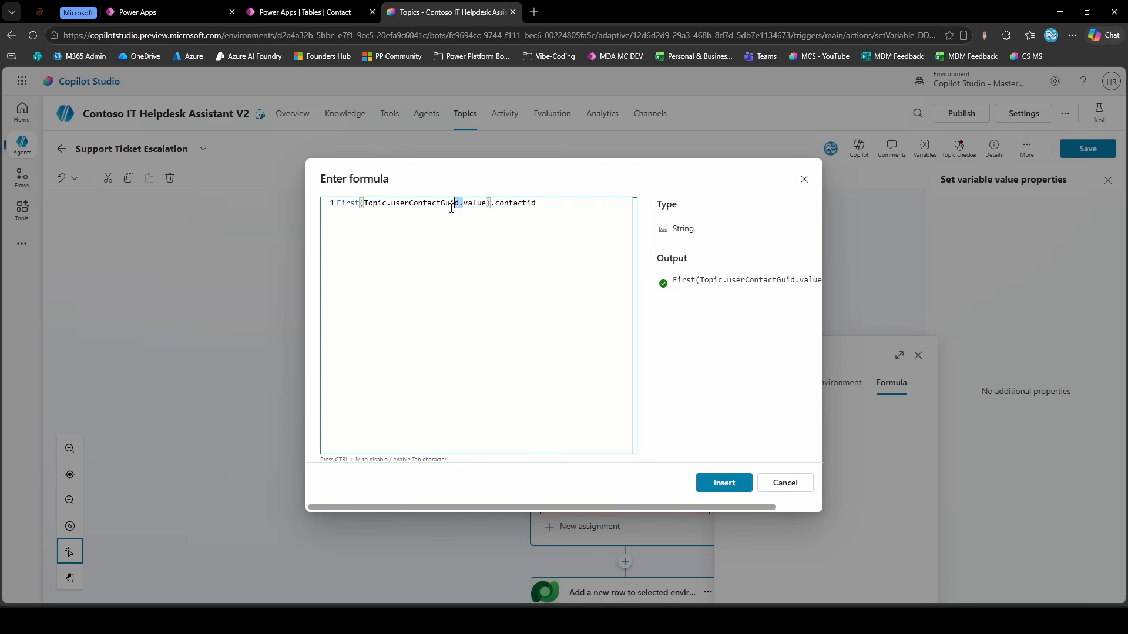
double_click(511, 205)
double_click(532, 205)
click(737, 483)
scroll(800, 355, down, 4)
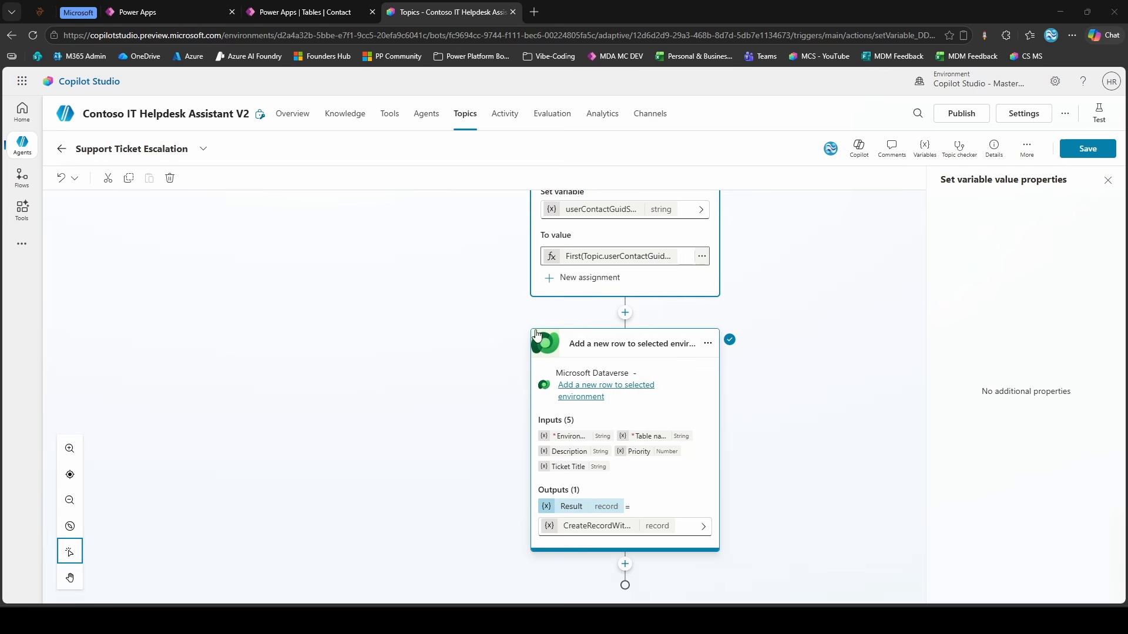
scroll(608, 268, up, 1)
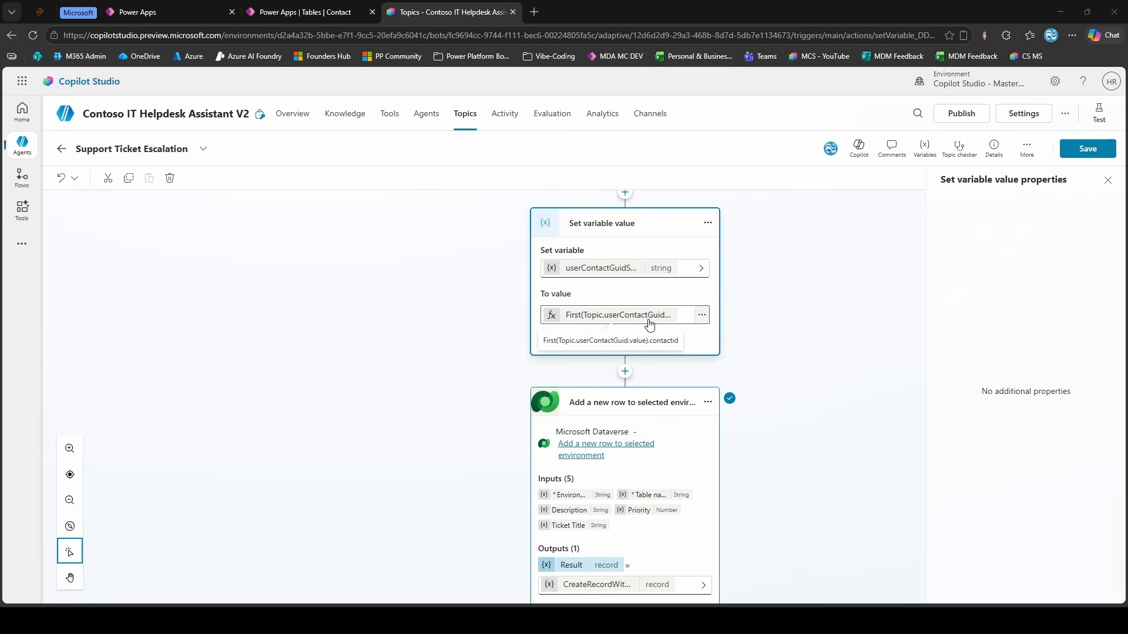
Set the new row's Requestor (Contacts) input to the formula "/contacts(" & Topic.userContactGuidString & ")" and save the topic
scroll(675, 352, down, 1)
click(689, 372)
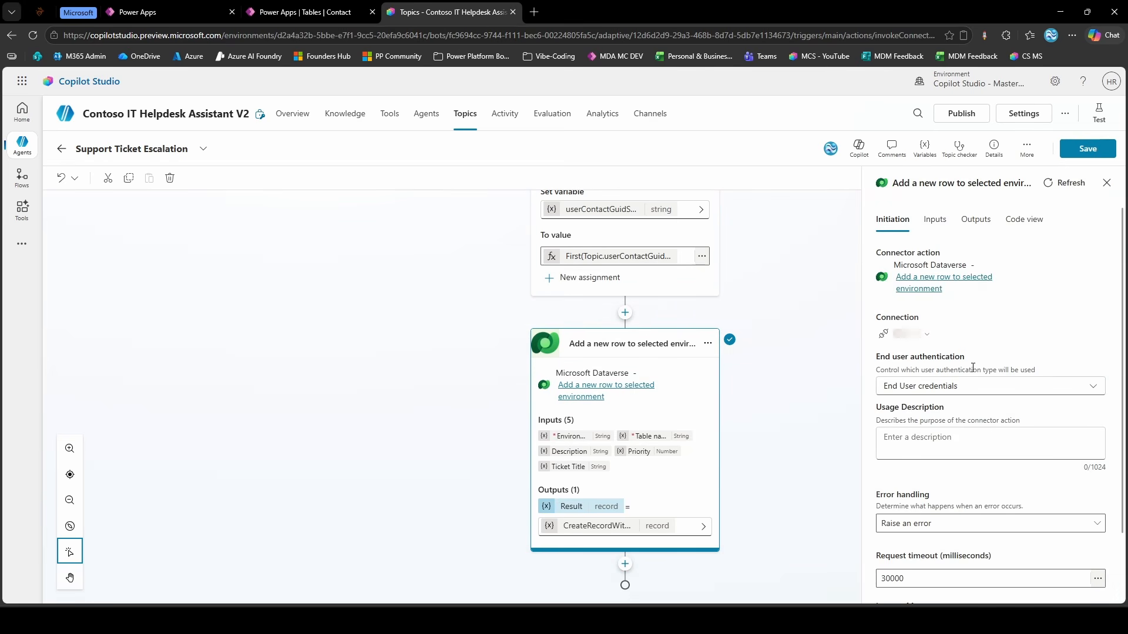
click(937, 230)
scroll(1007, 327, down, 6)
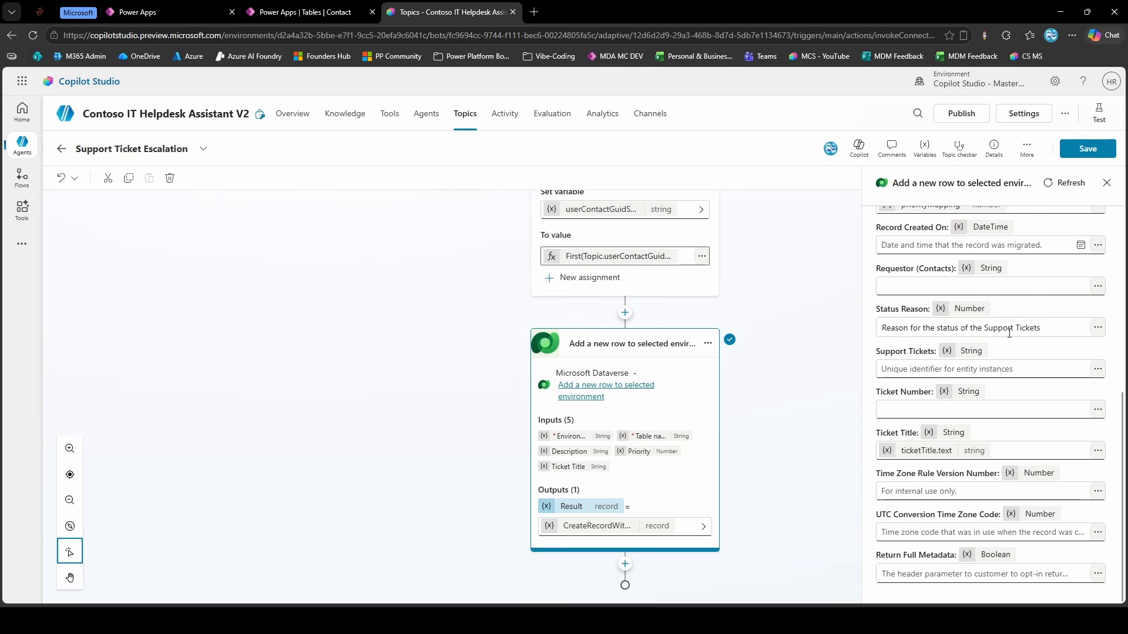
click(1099, 289)
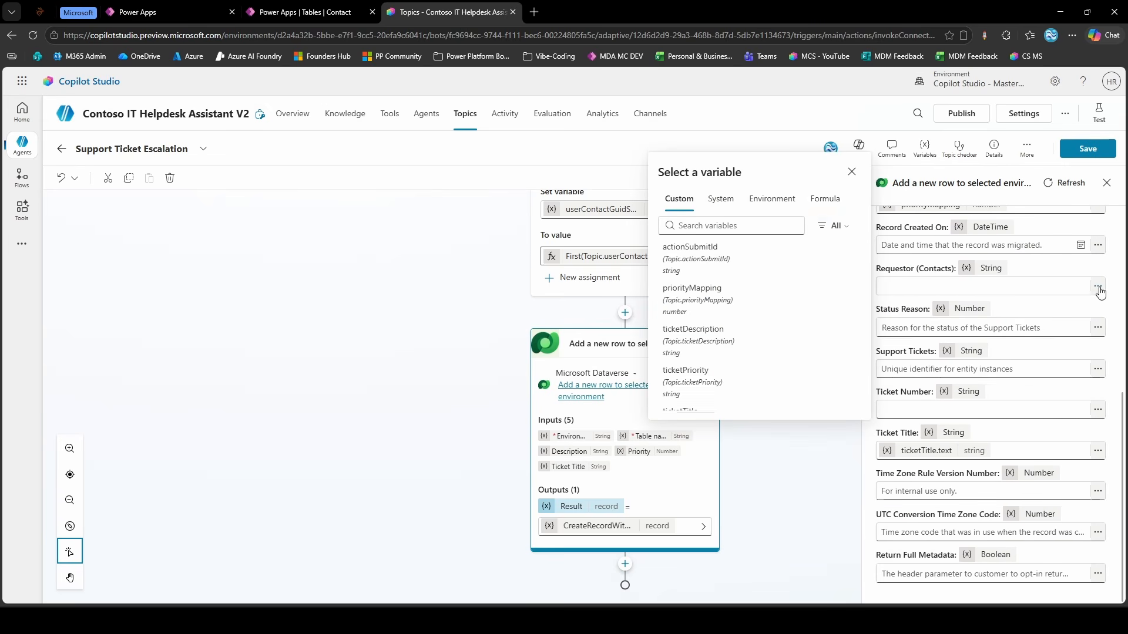
click(822, 203)
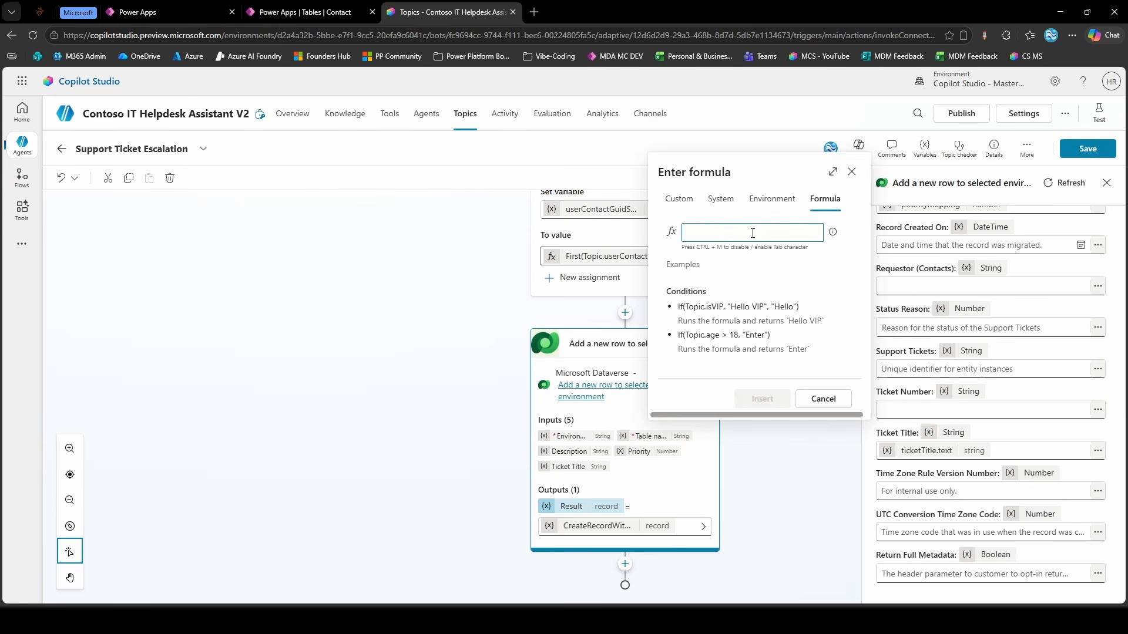
text("/contacts)
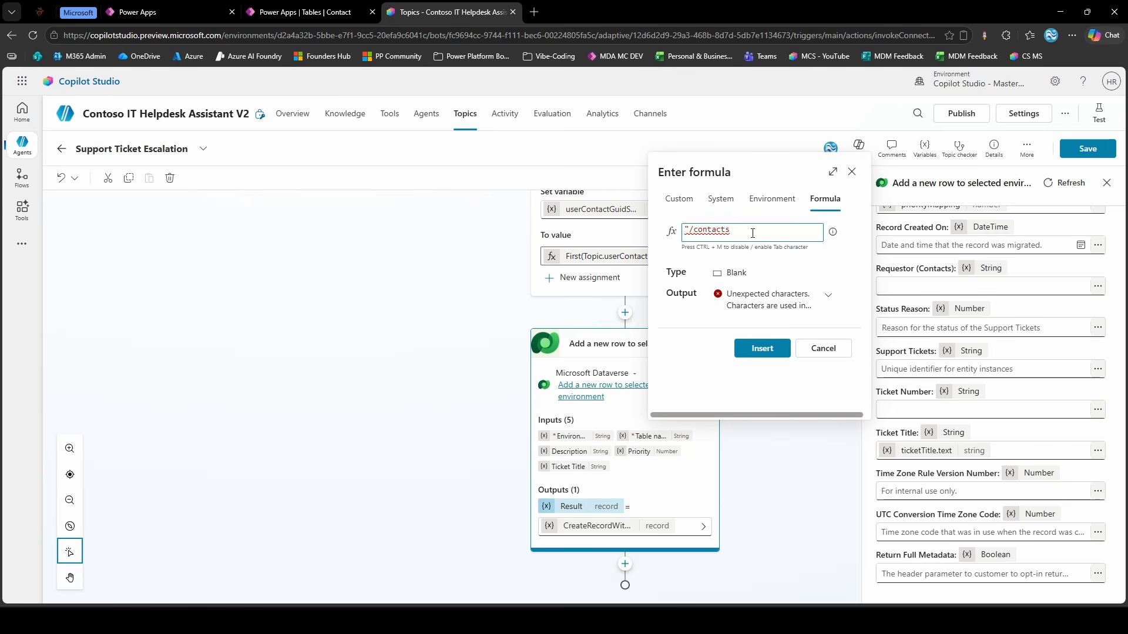
text((" & Topic)
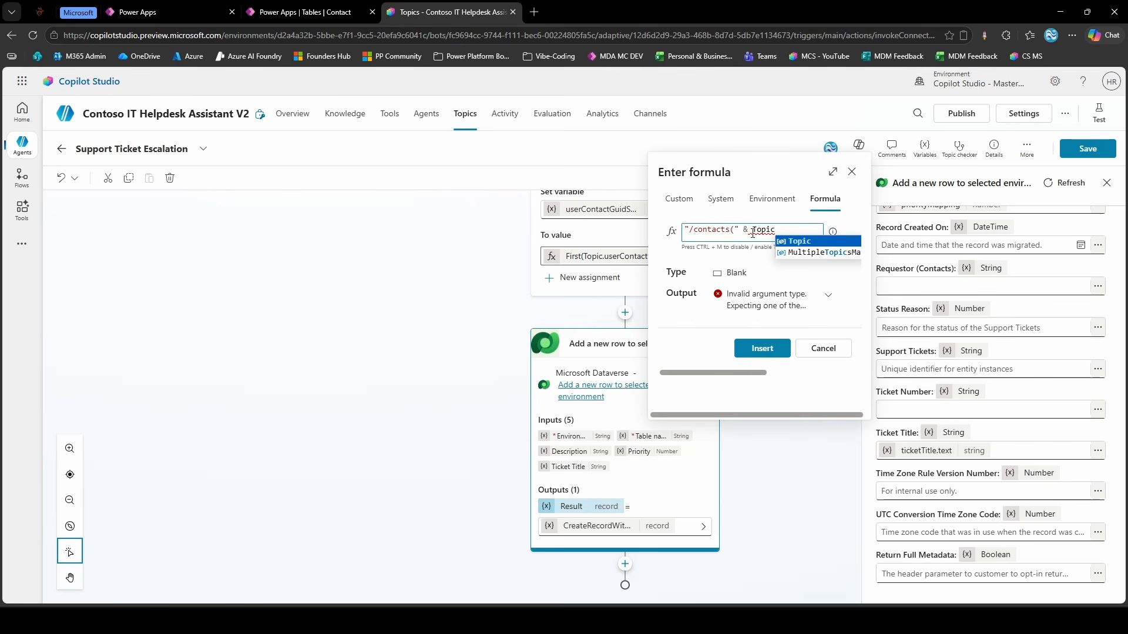
text(.userContactGuid)
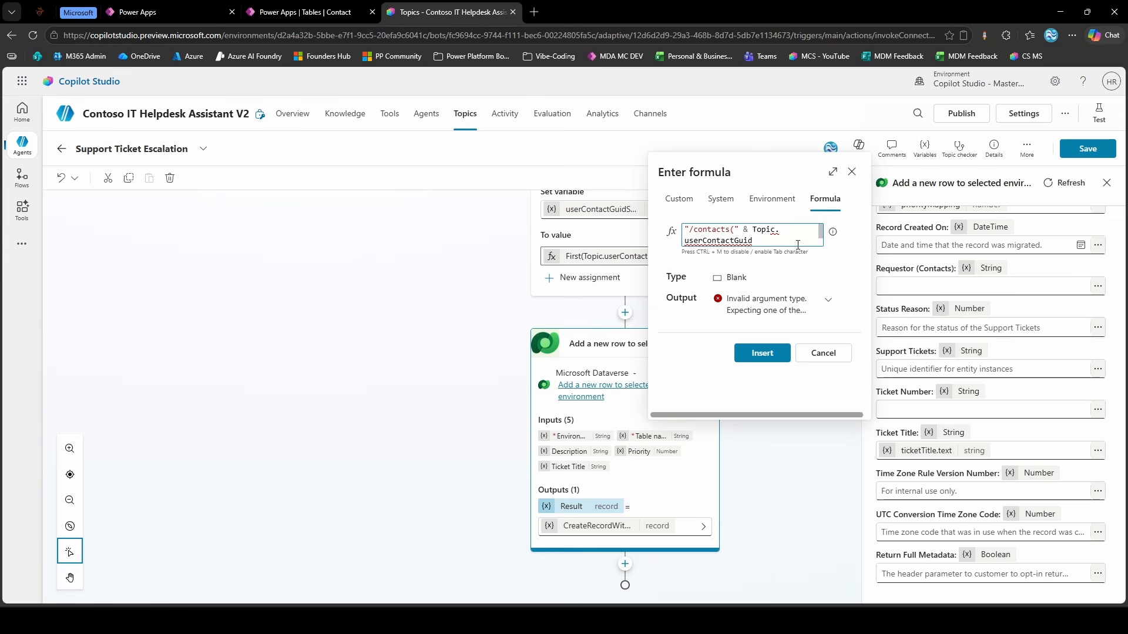
text(Str)
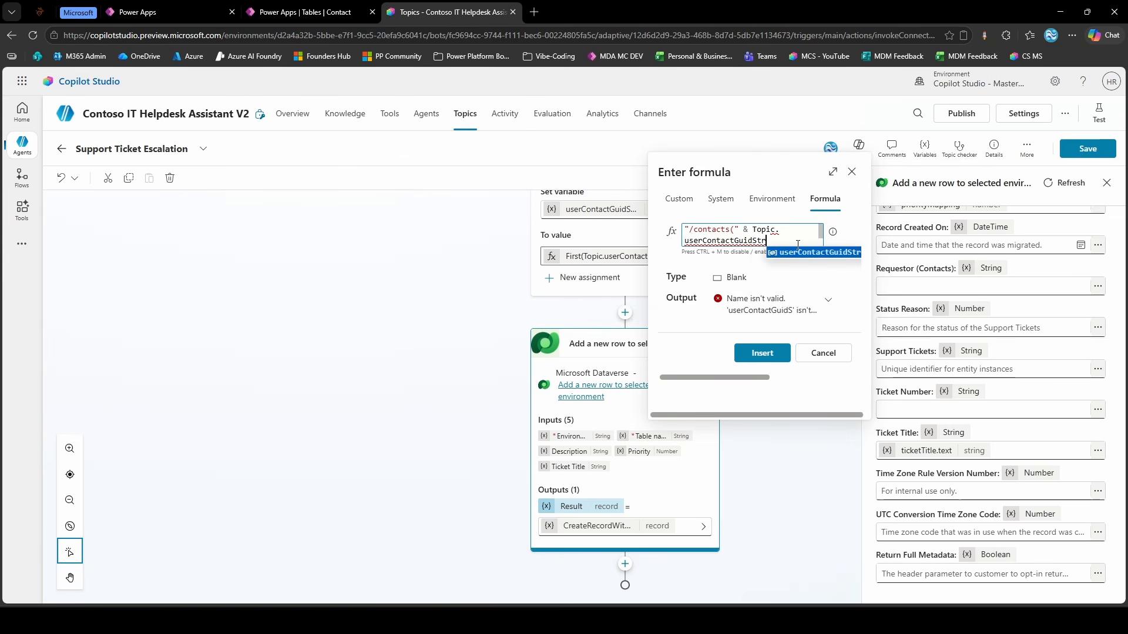
text(ing & ")")
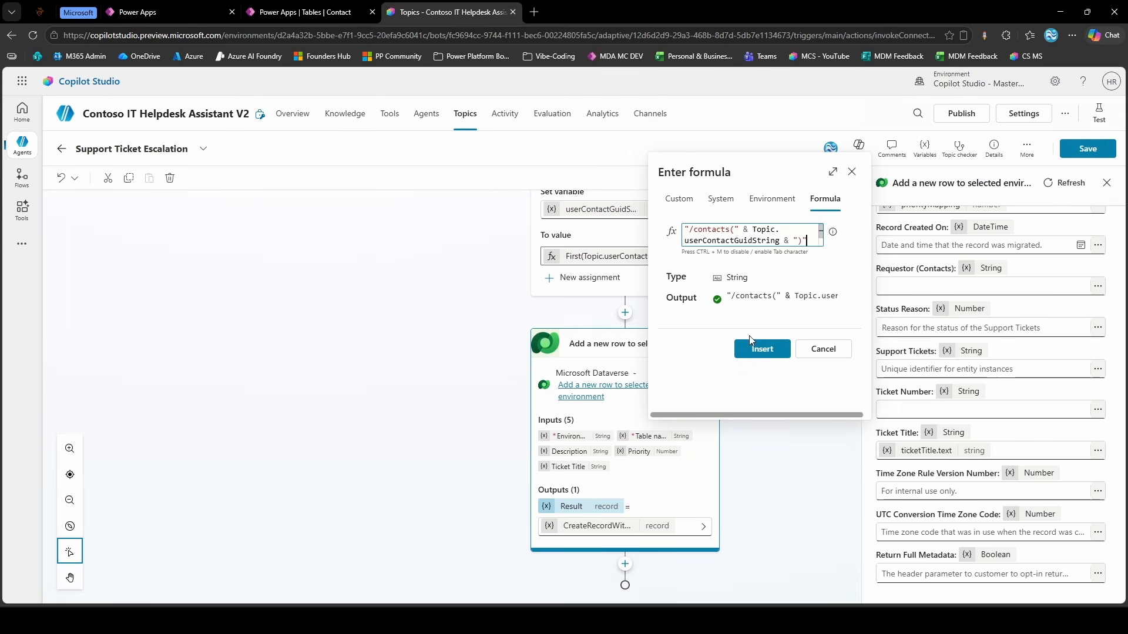
click(755, 347)
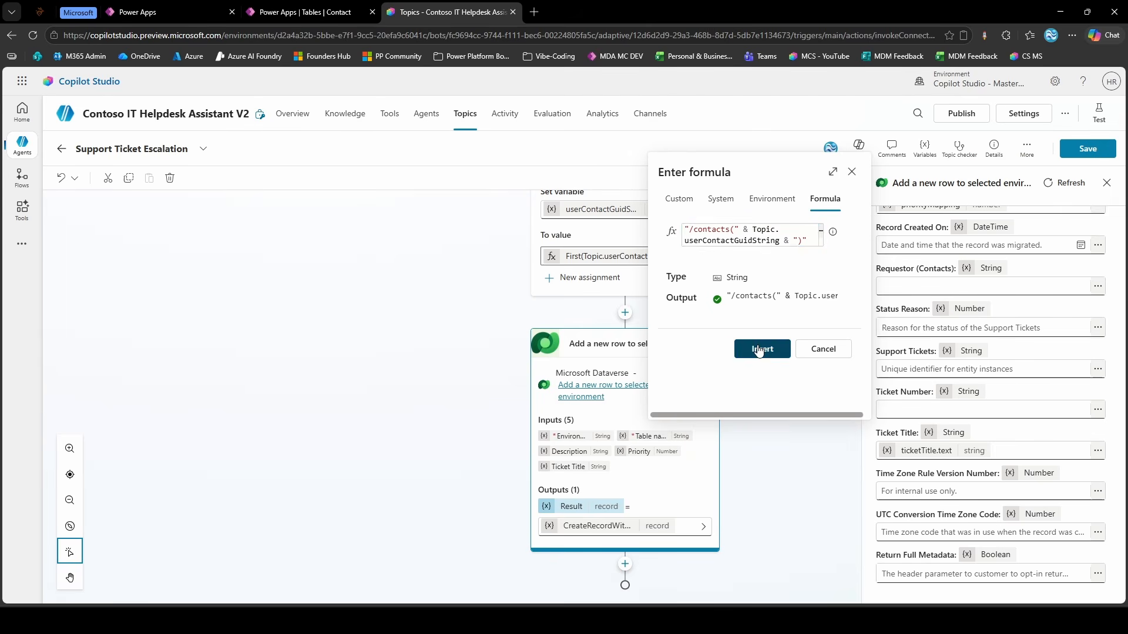
click(1065, 152)
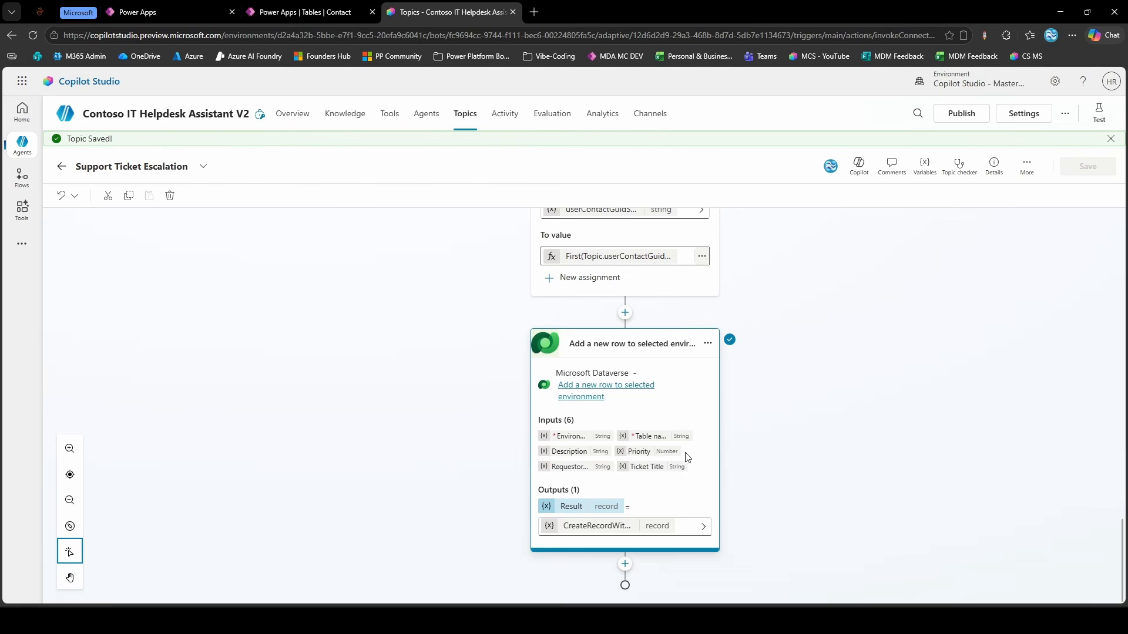
Rename the add-row output variable CreateRecordWithOrganization to createdSupportTicket
click(625, 564)
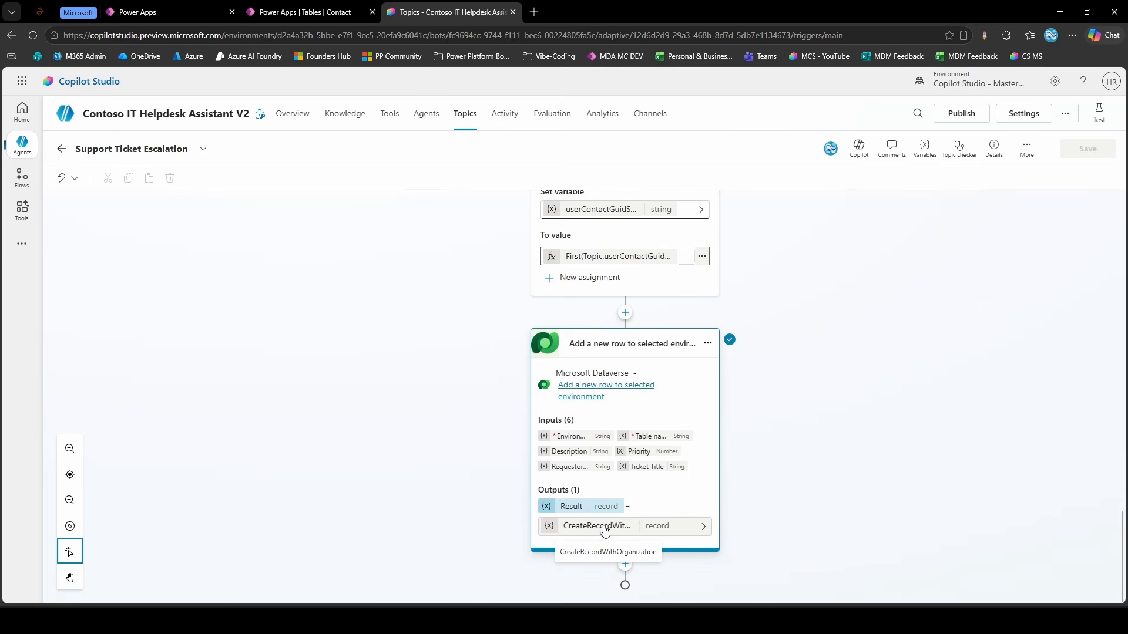
click(605, 528)
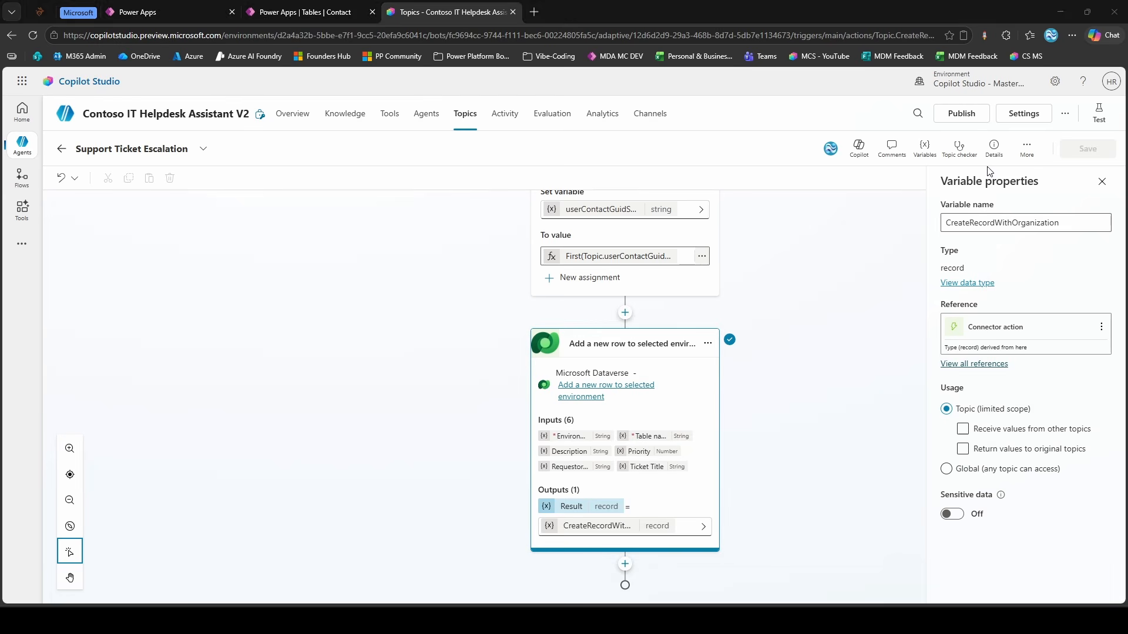
double_click(995, 222)
text(create)
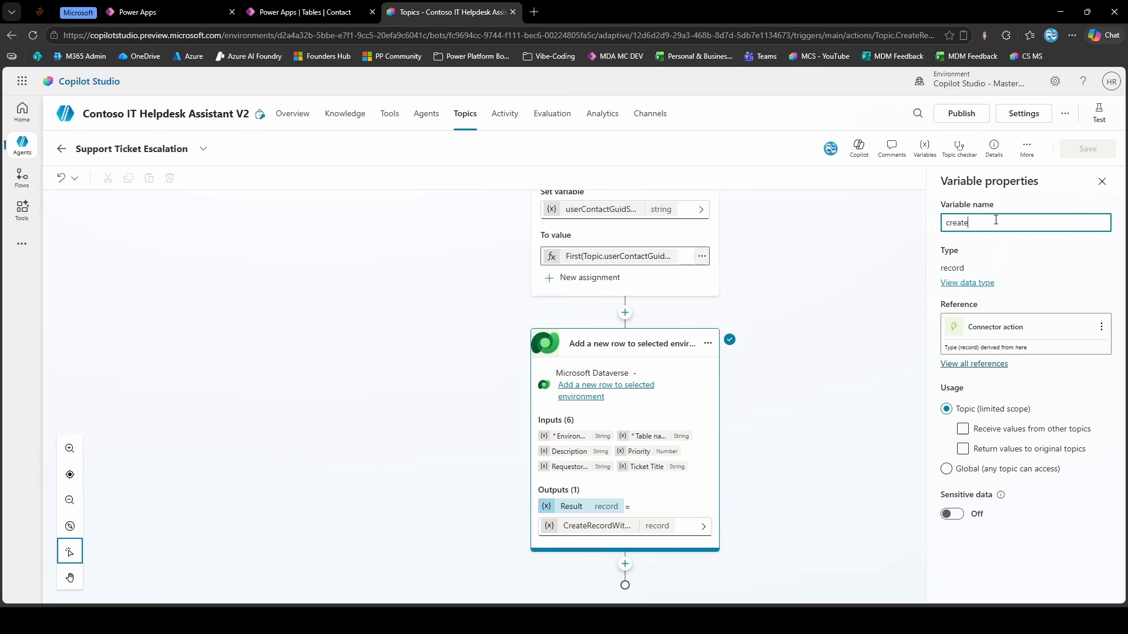
text(dSupportTicket)
key(Return)
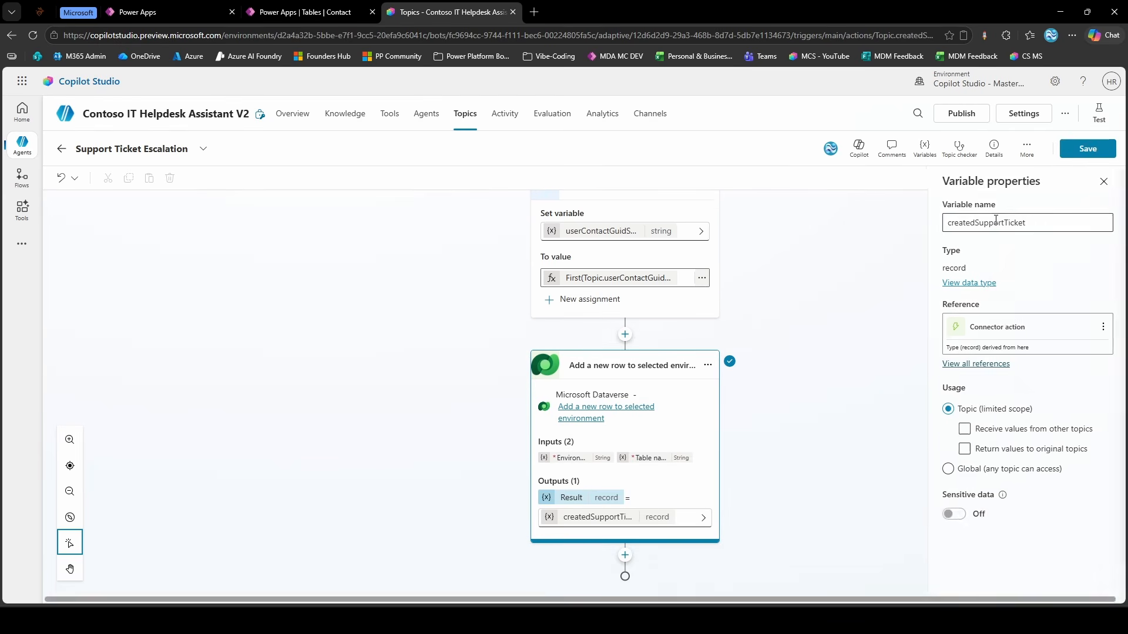
click(782, 446)
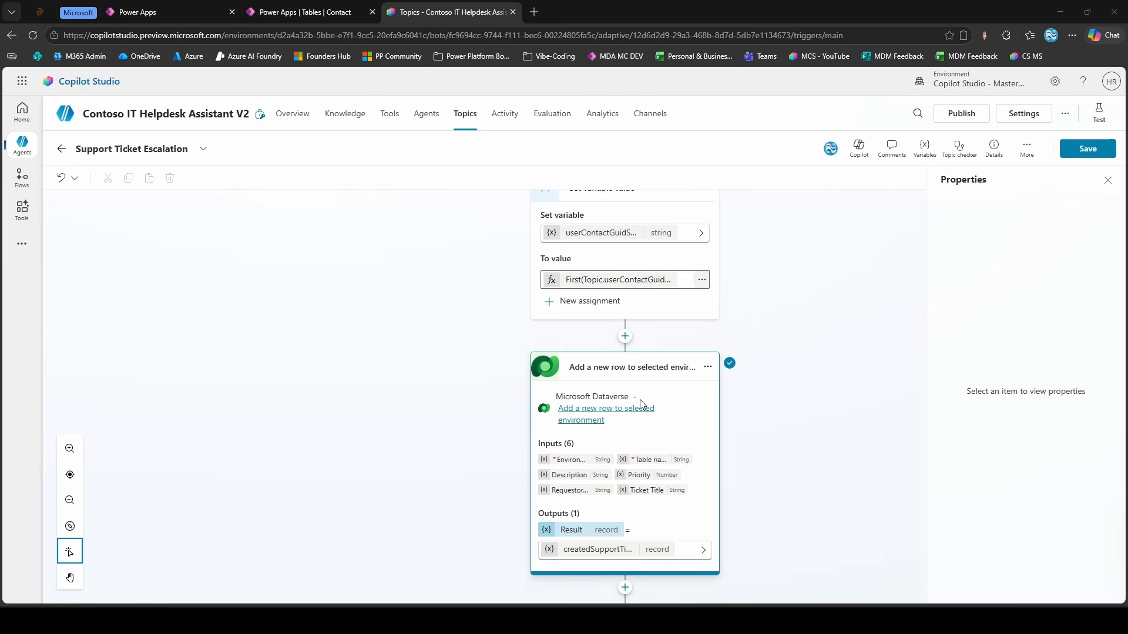
scroll(641, 403, down, 1)
Add a Send a message node below the new-row action
click(625, 564)
scroll(773, 478, down, 3)
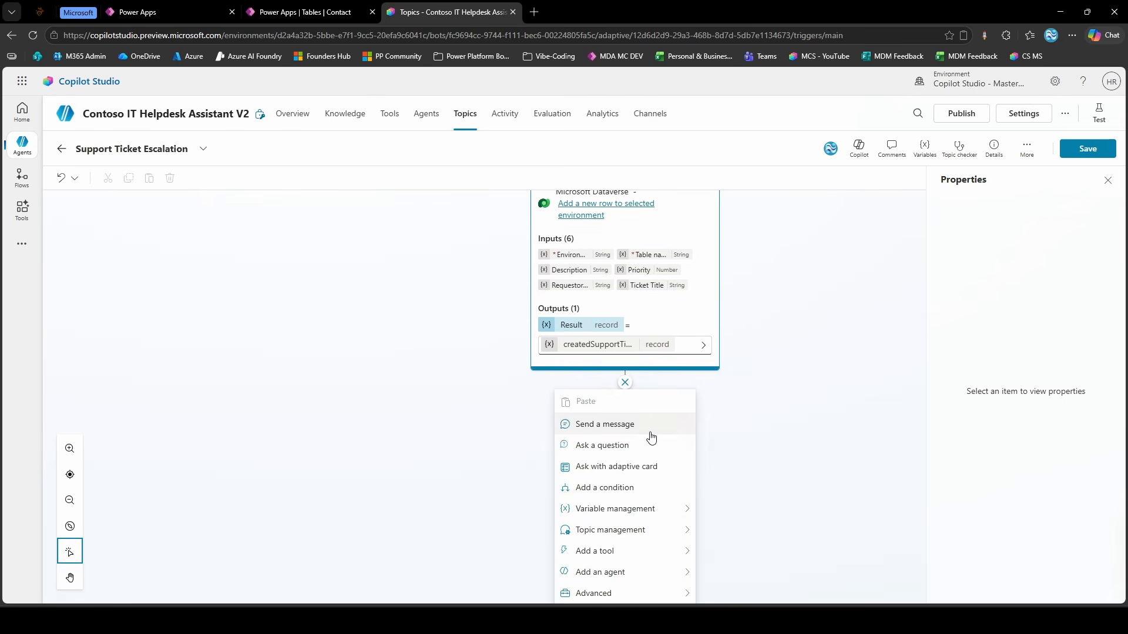
click(650, 435)
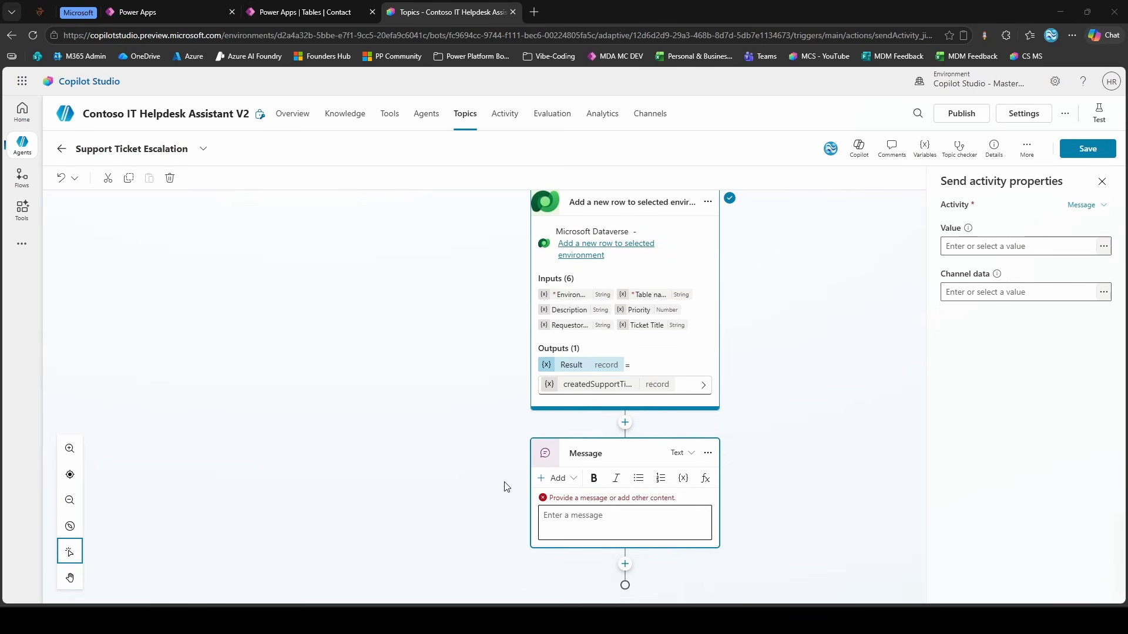
click(684, 479)
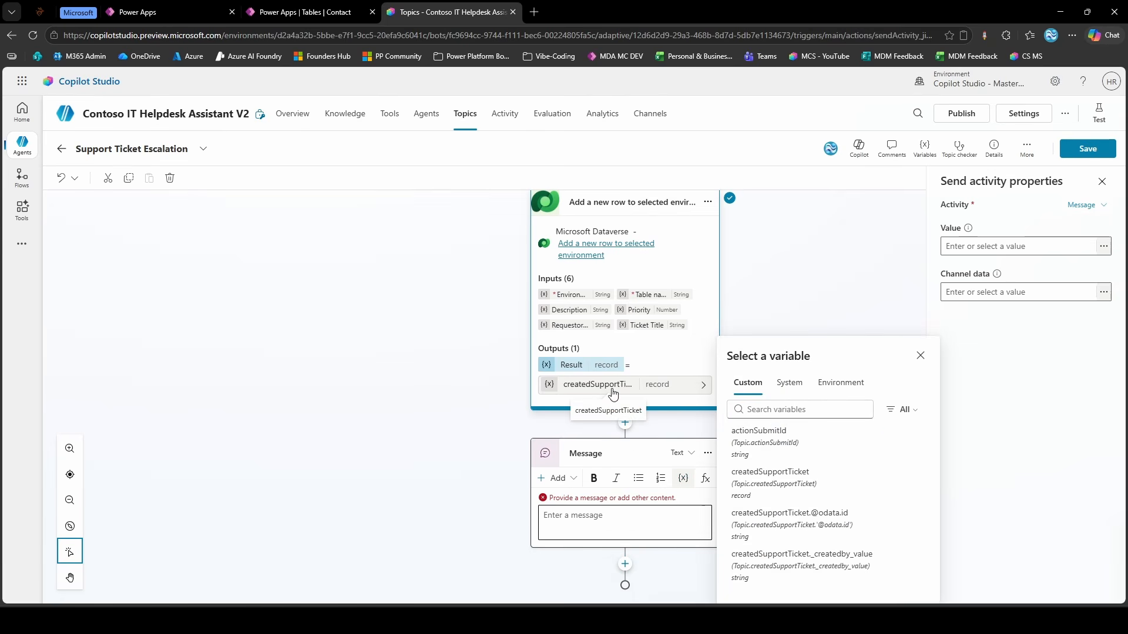
click(770, 405)
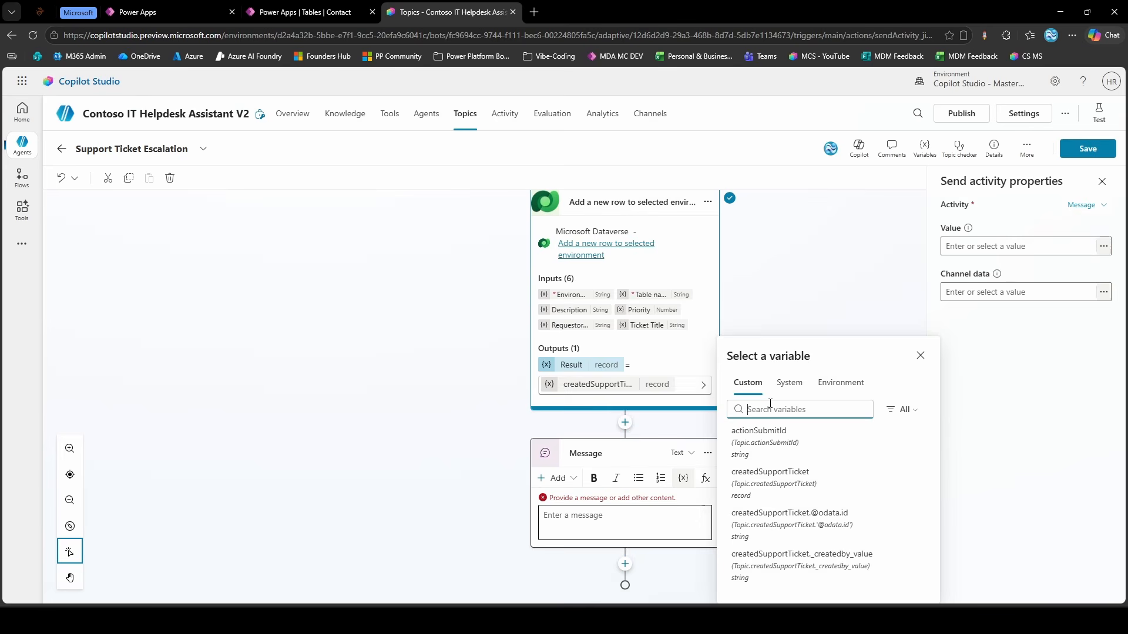
click(557, 516)
Write 'Support ticket created successfully. Here is your ticket number:' followed by createdSupportTicket's new_ticketnumber
text(Su)
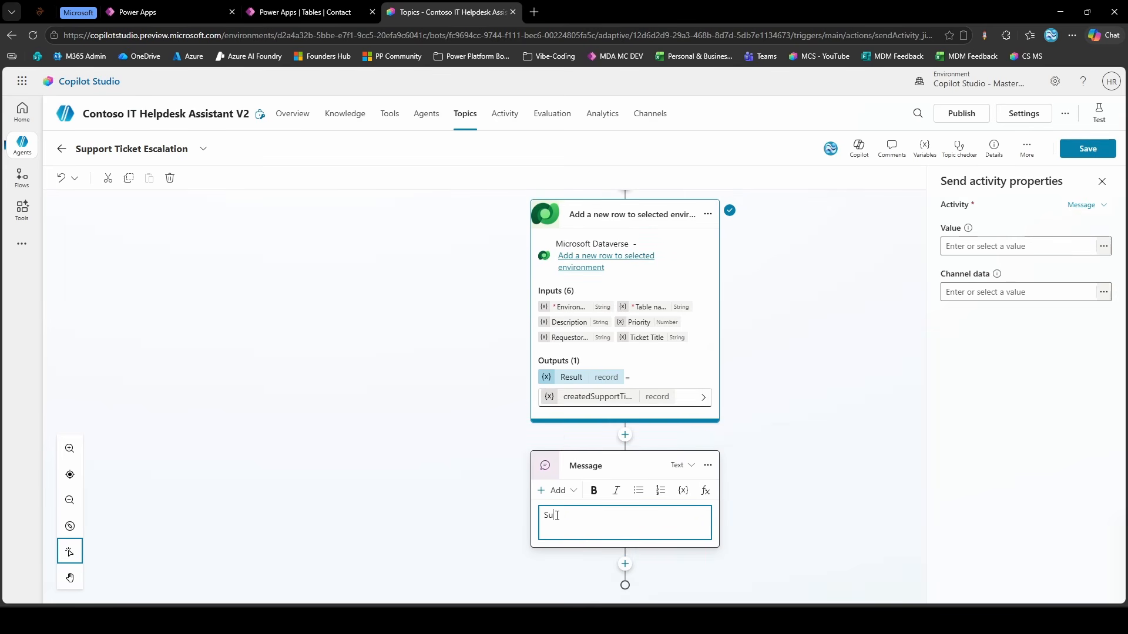
text(pport ticket created successfully.)
key(Return)
text(Here is your)
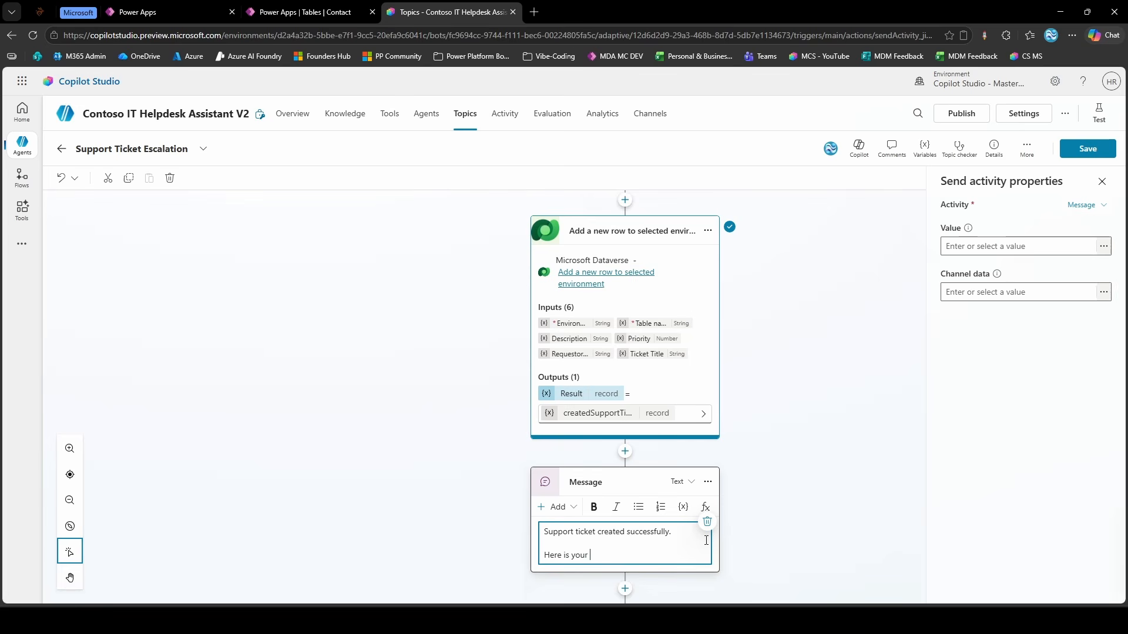
text( ticket number:)
click(683, 507)
text(cre)
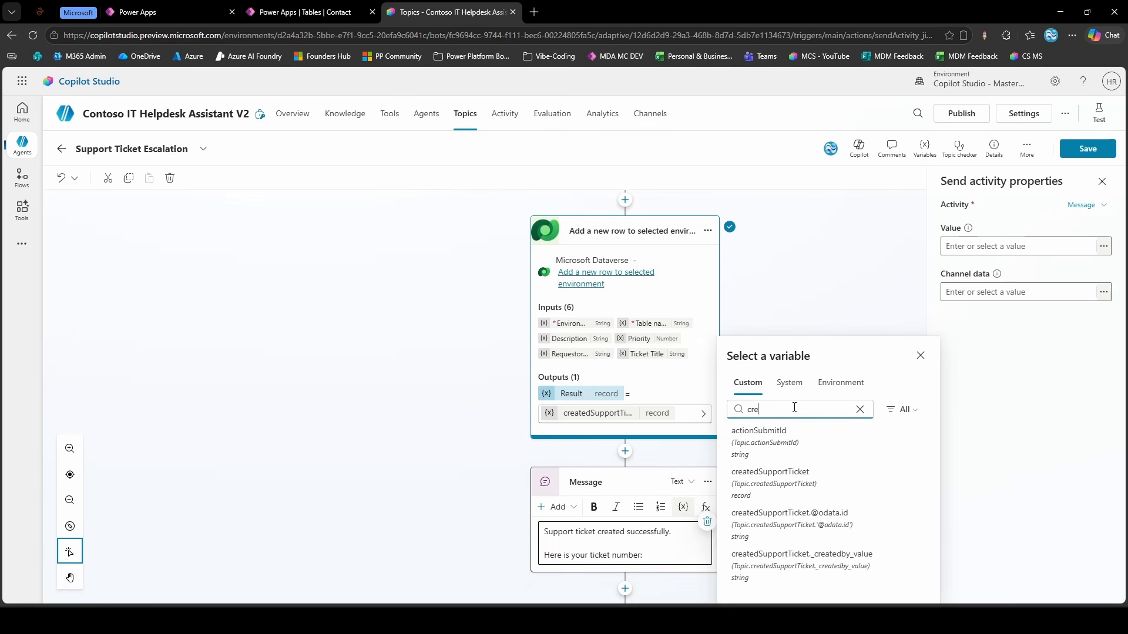
text(atedsupportticke)
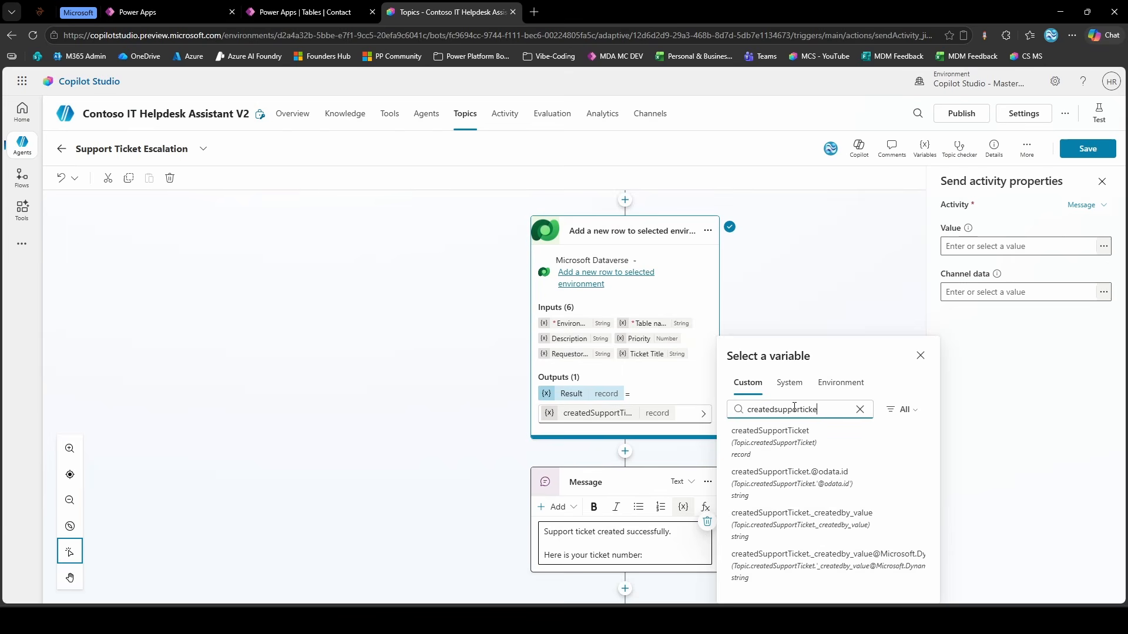
text(t)
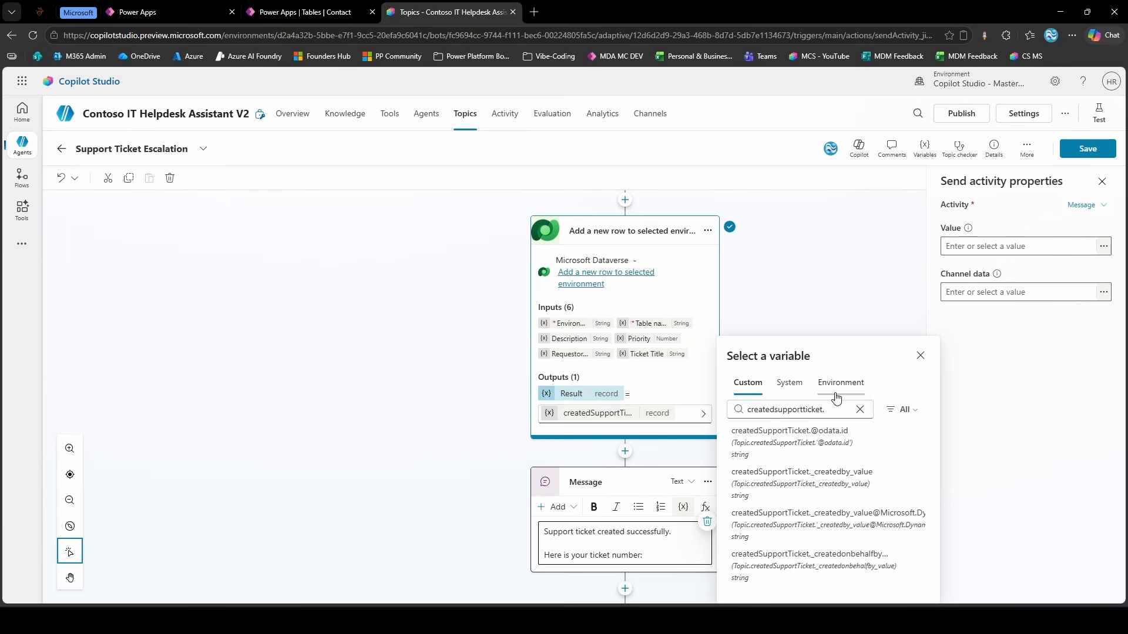
click(841, 417)
text(new_ticket)
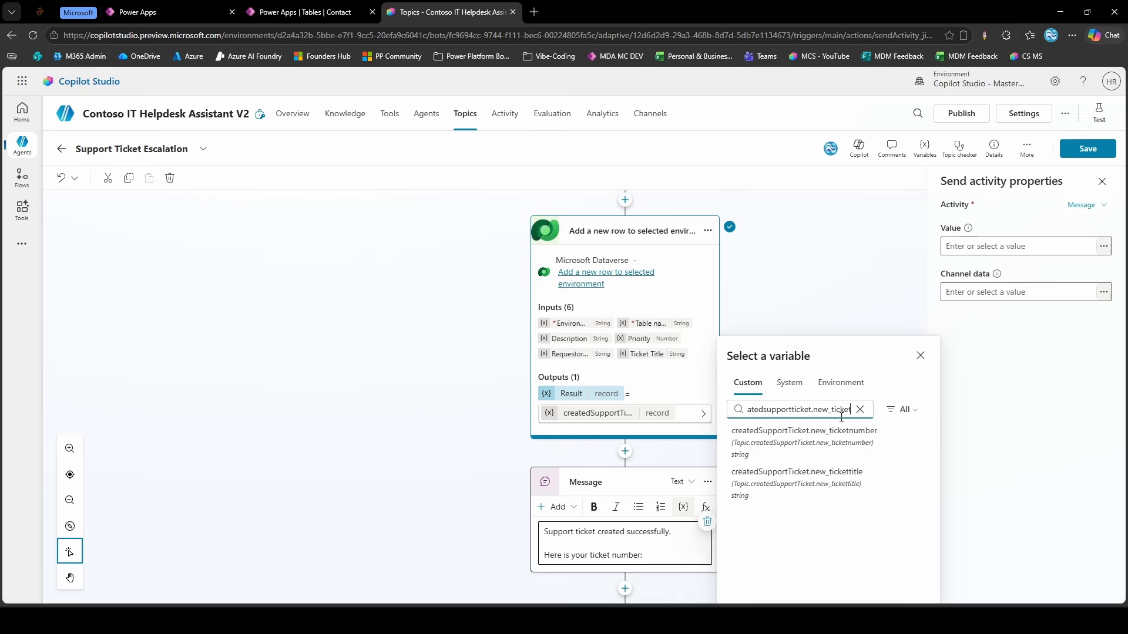
click(838, 443)
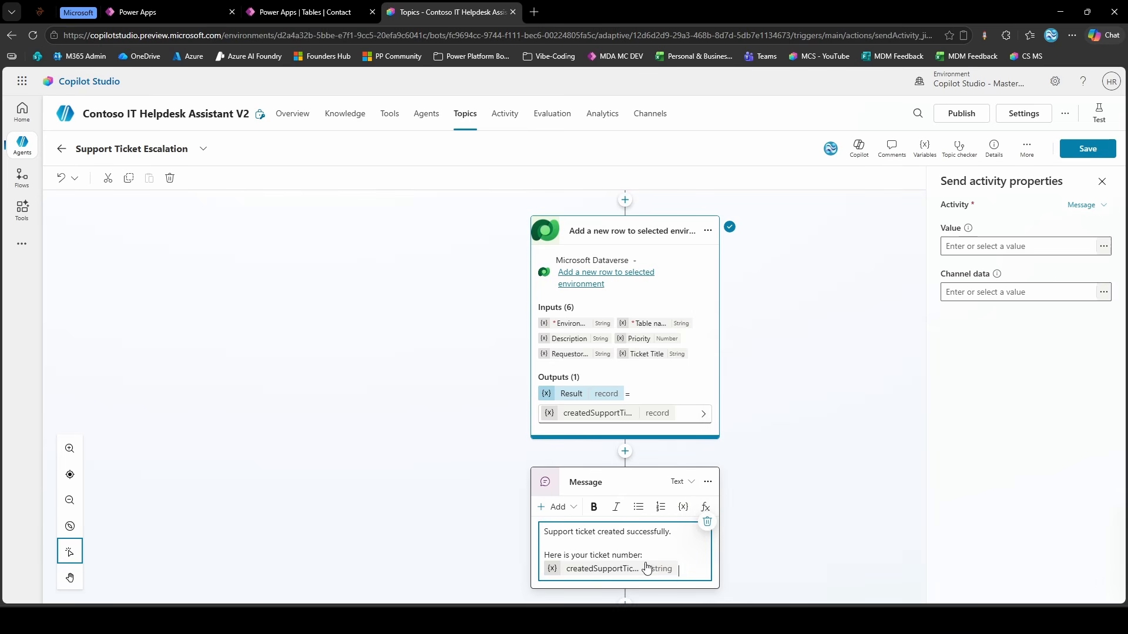
scroll(634, 564, down, 1)
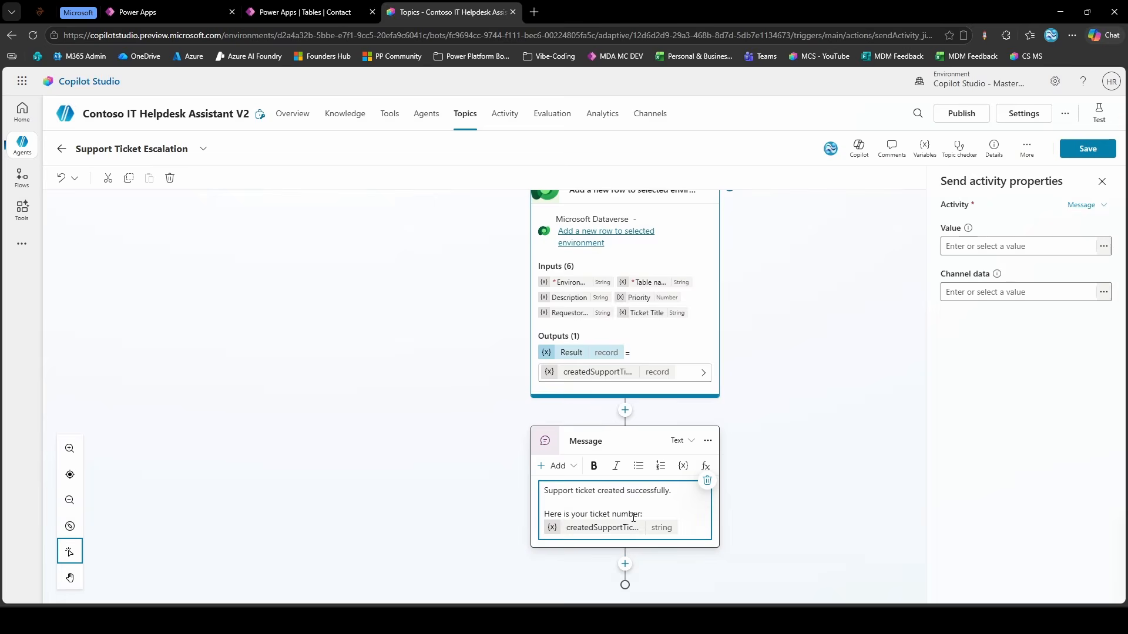
click(179, 6)
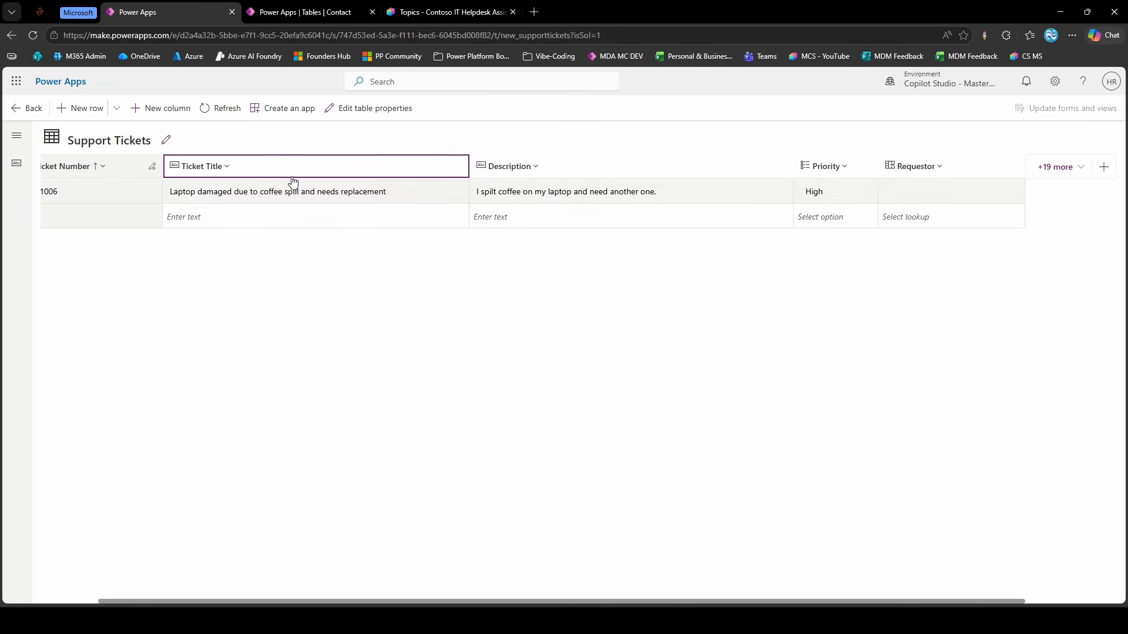
Inspect the Ticket Number column's settings: prefix TKT, seed 1000, schema name new_ticketnumber
scroll(290, 181, left, 2)
click(151, 169)
click(153, 188)
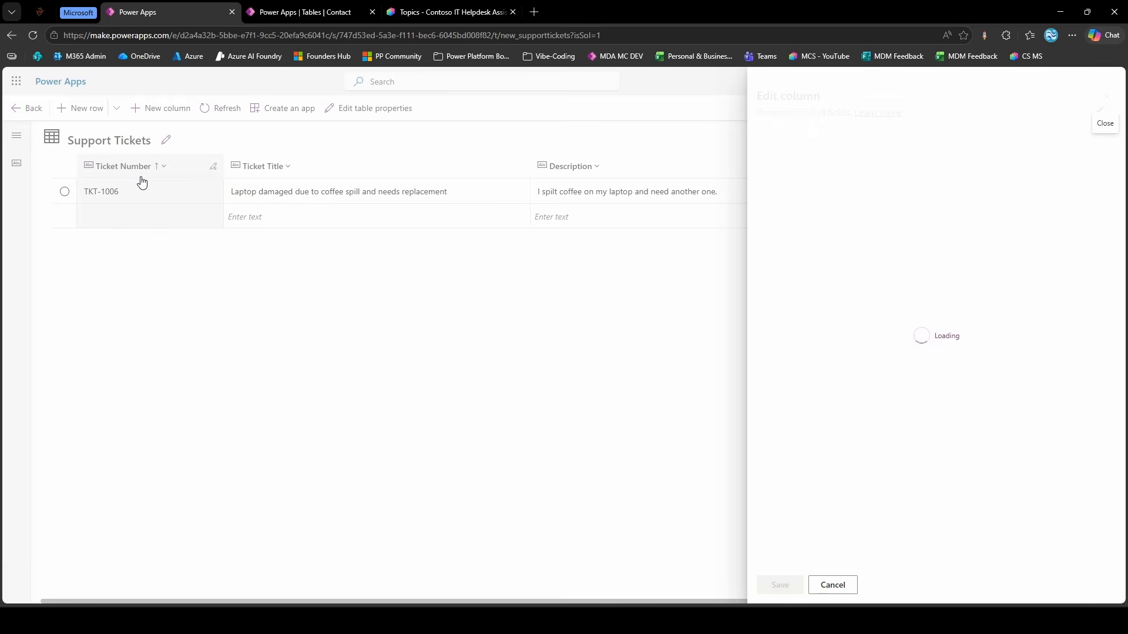
click(806, 533)
scroll(806, 536, down, 4)
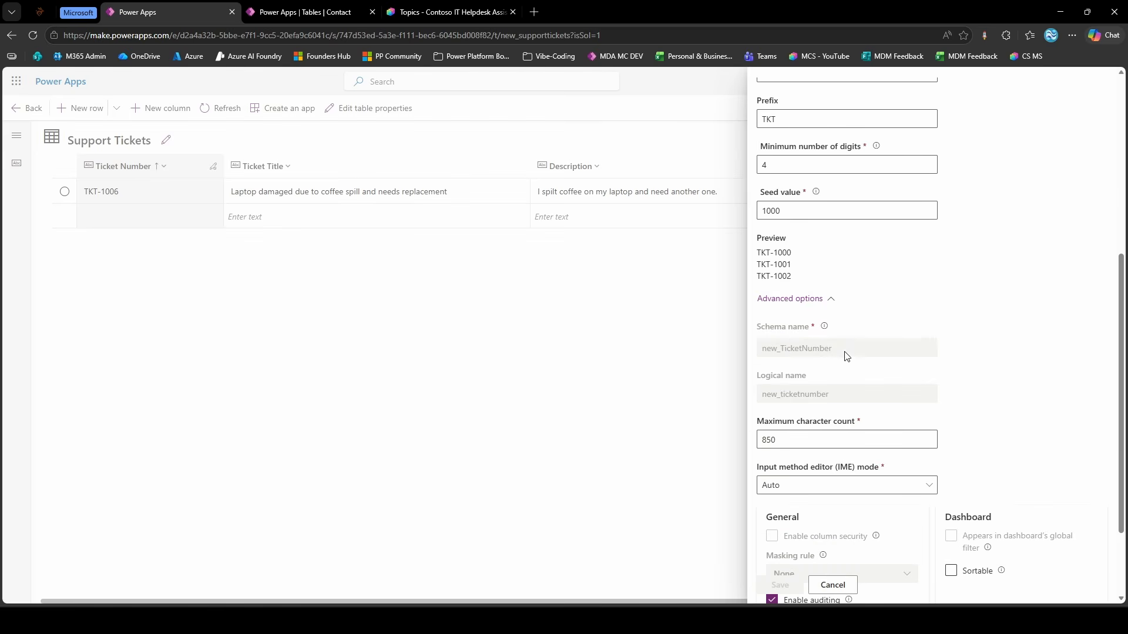
drag(845, 355, 774, 351)
Save the updated ticket-creation topic
click(824, 403)
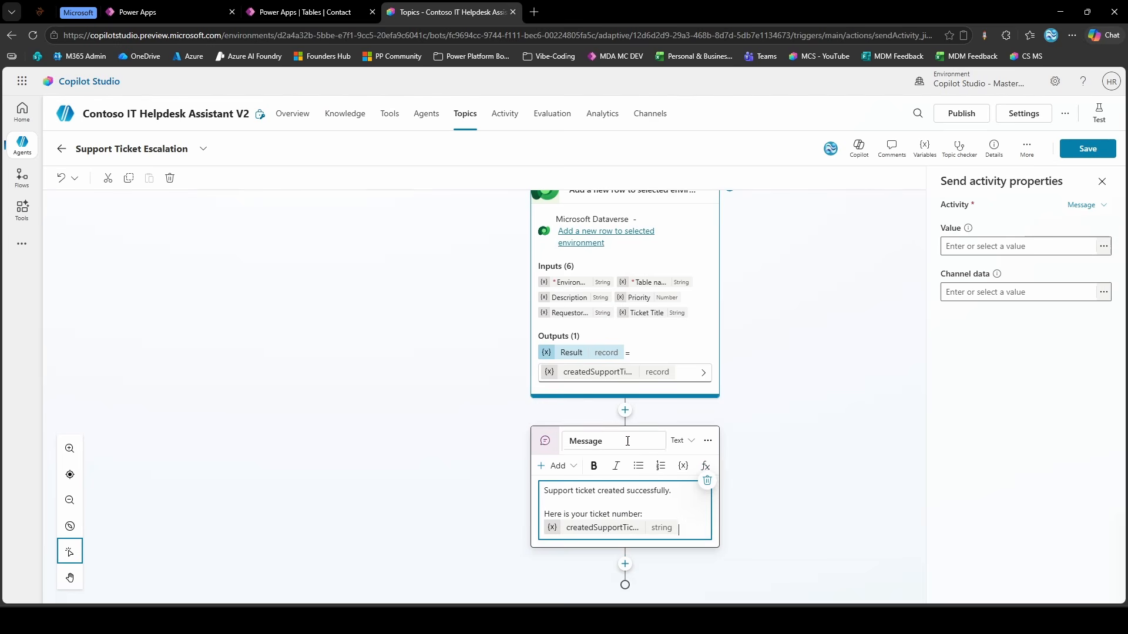
scroll(759, 413, up, 1)
scroll(760, 412, up, 9)
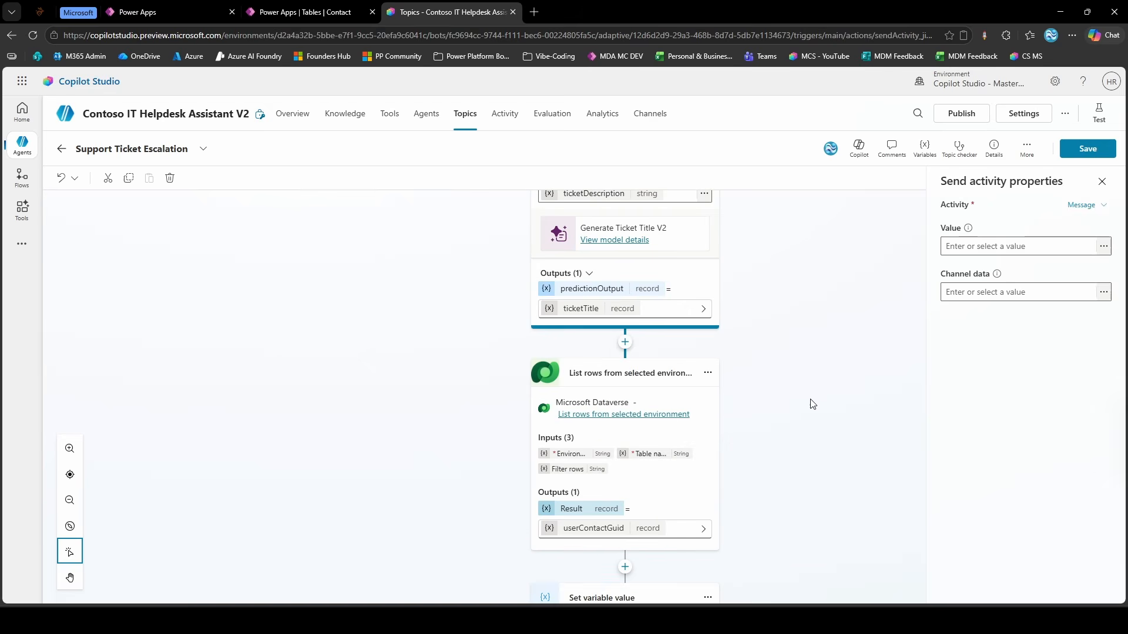
click(770, 396)
click(1085, 153)
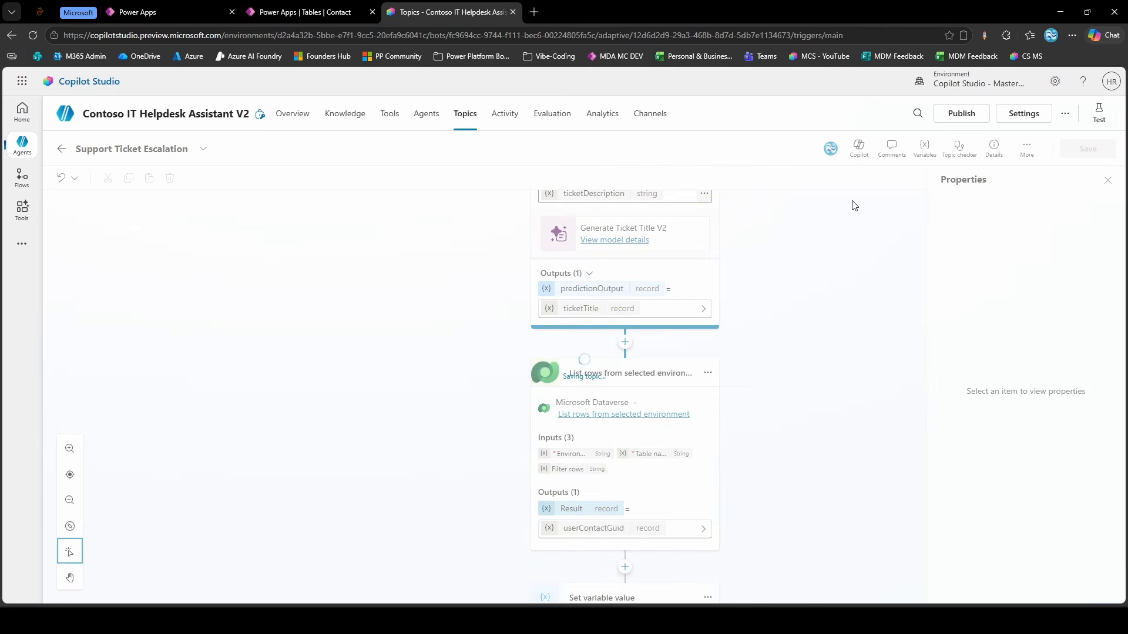
In a fresh test session, send 'Excalate a support ticket please.' to the agent
click(1098, 115)
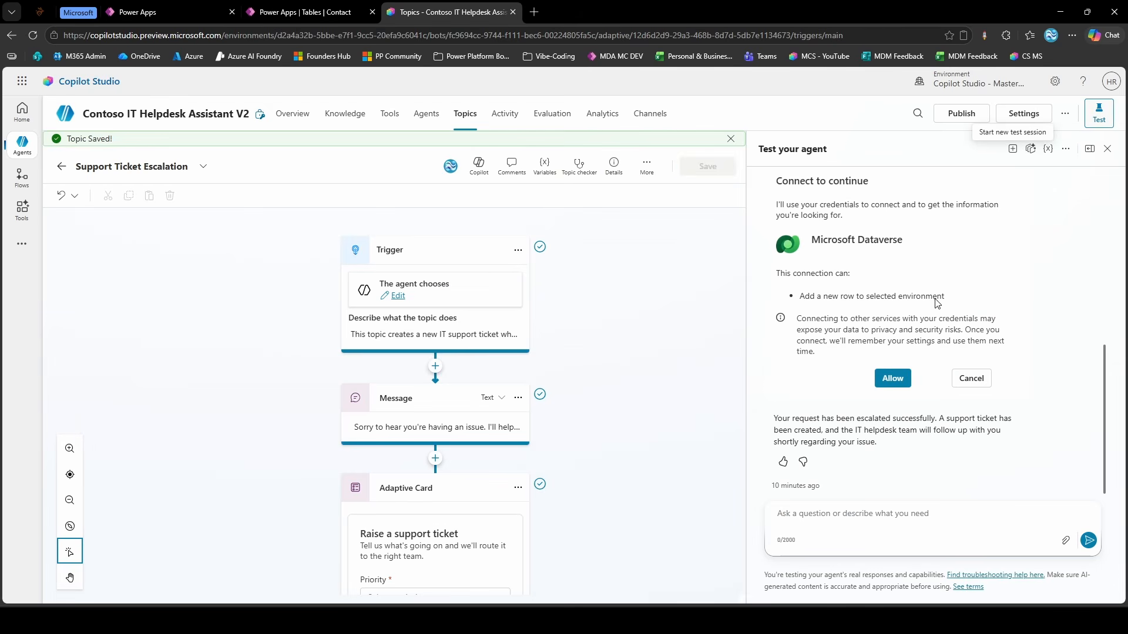
click(1011, 154)
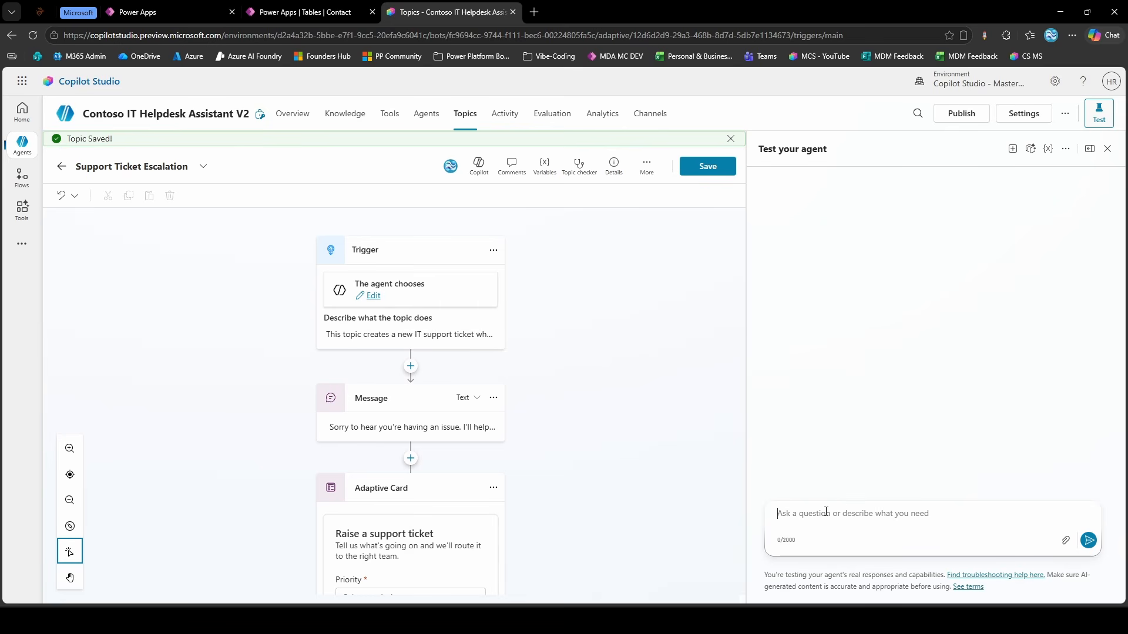
text(Ex)
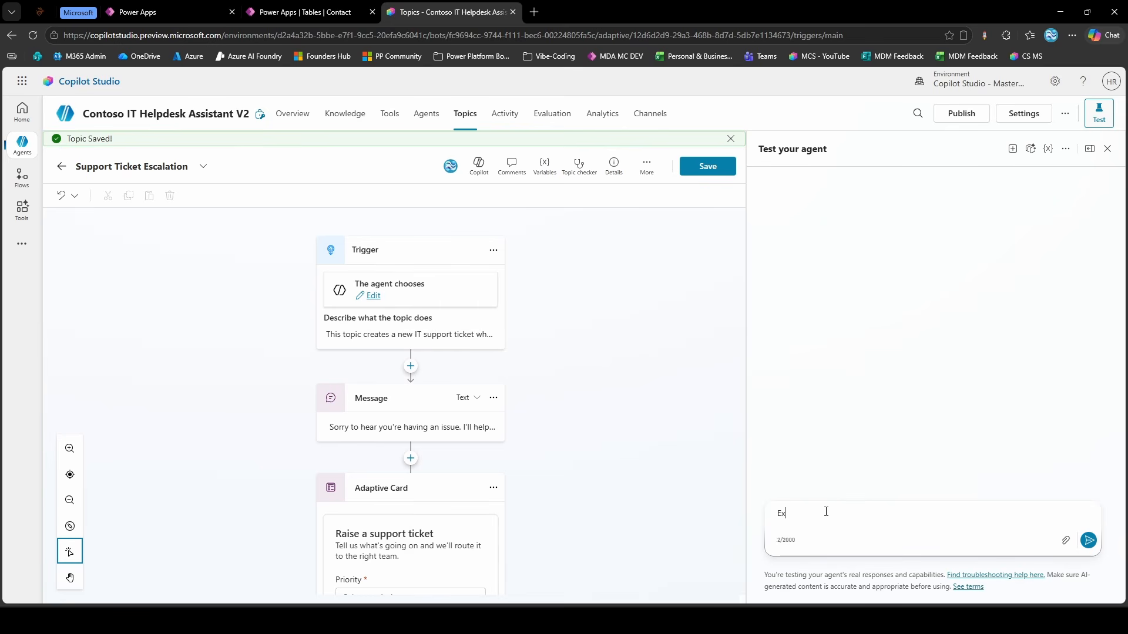
text(calate a support ticket ple)
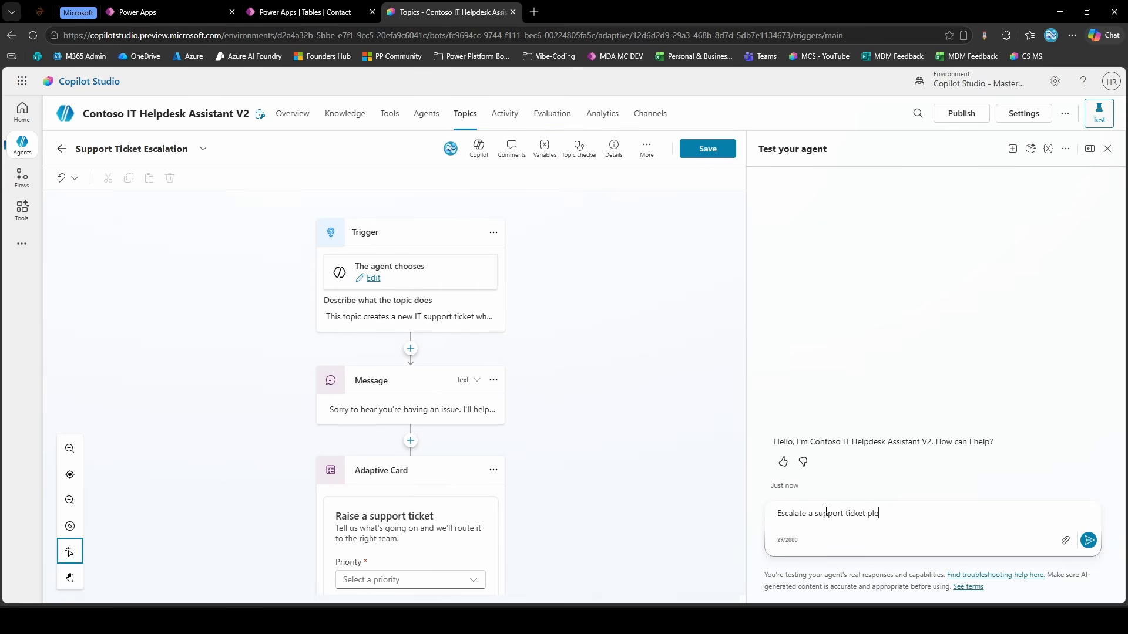
text(ase.)
key(Return)
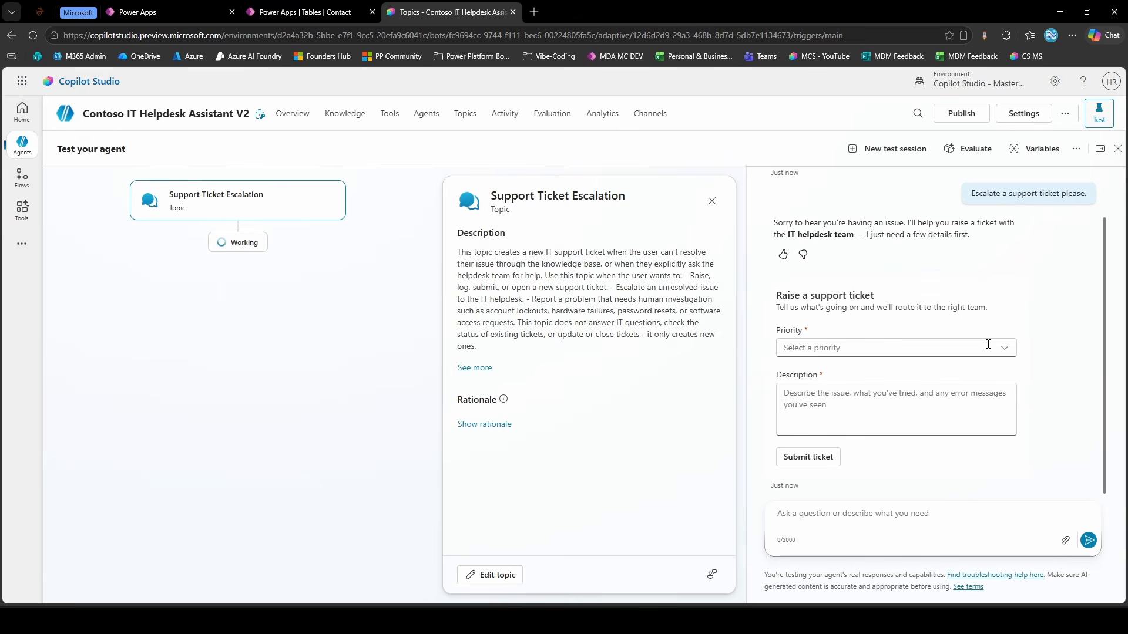
Submit a Critical ticket described 'Orange juice split on expensive laptopn', allowing the connection, returning TKT-1007
click(1004, 347)
click(884, 428)
click(879, 413)
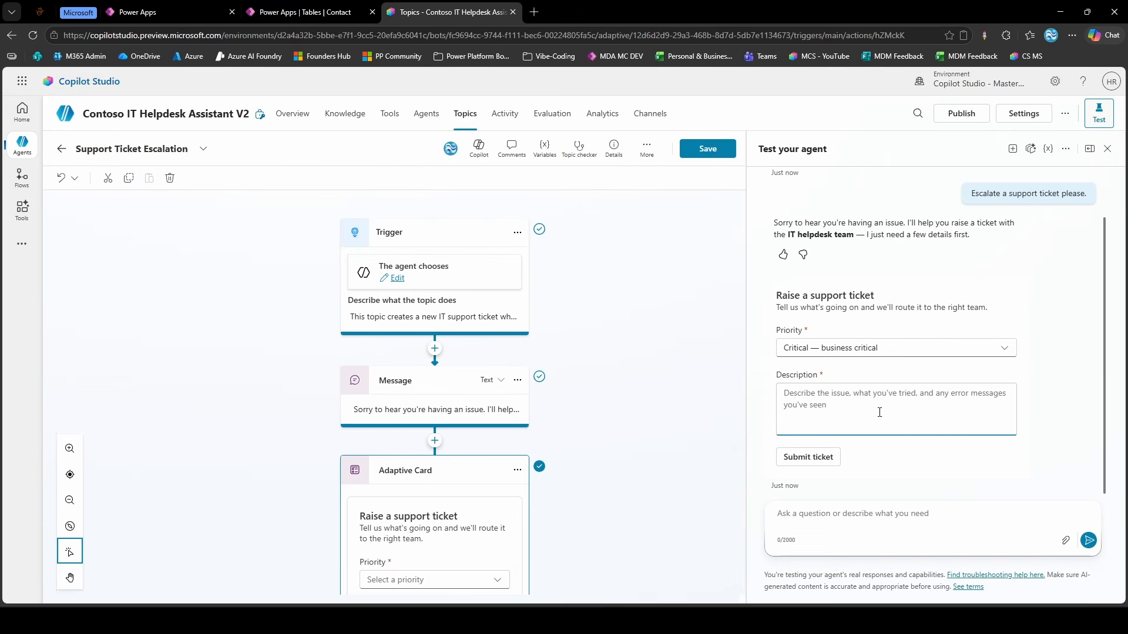
text(OUr)
key(BackSpace)
key(BackSpace)
key(BackSpace)
text(Orange)
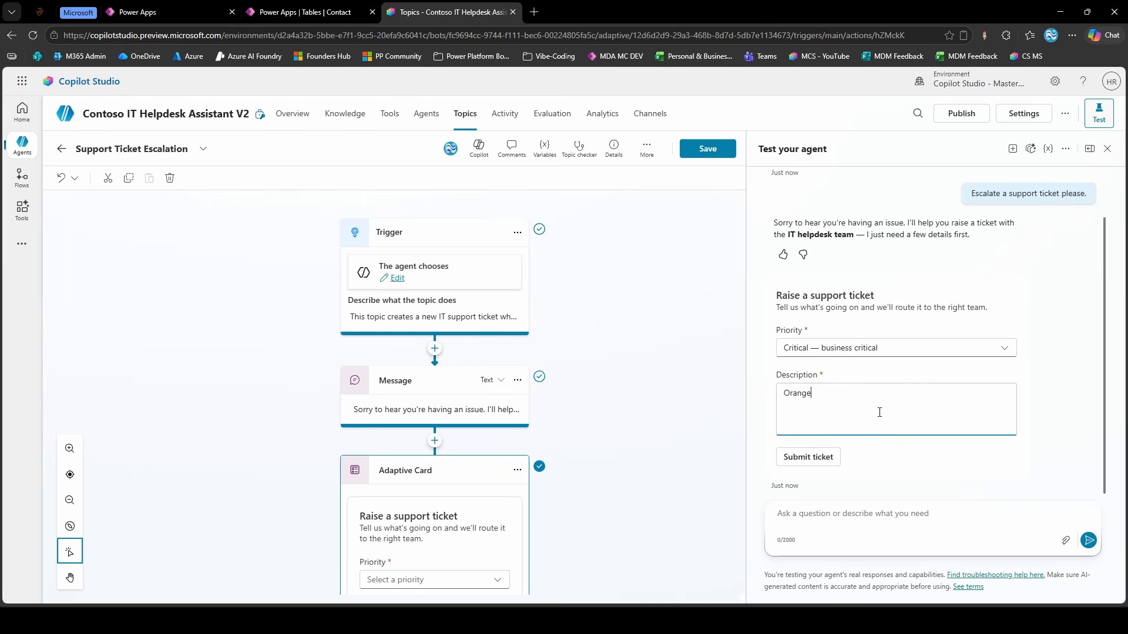
text( juice split)
text( on expensive laptopn)
click(818, 458)
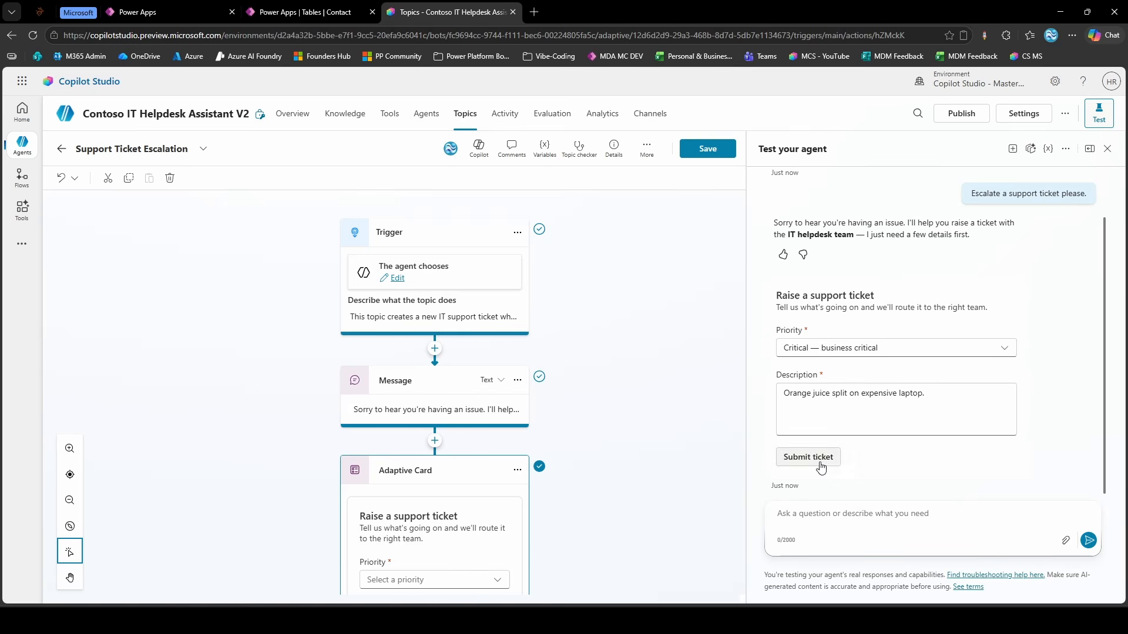
click(902, 463)
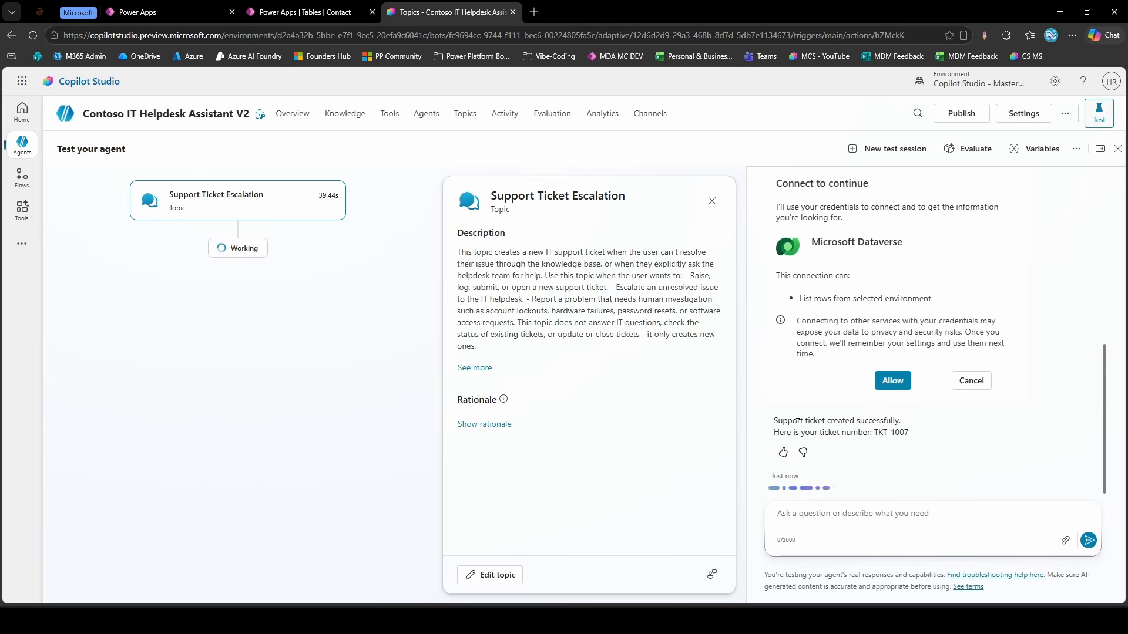
drag(776, 441, 909, 441)
Refresh the Power Apps Support Tickets table and review the new Critical TKT-1007 orange juice row
click(911, 442)
click(266, 13)
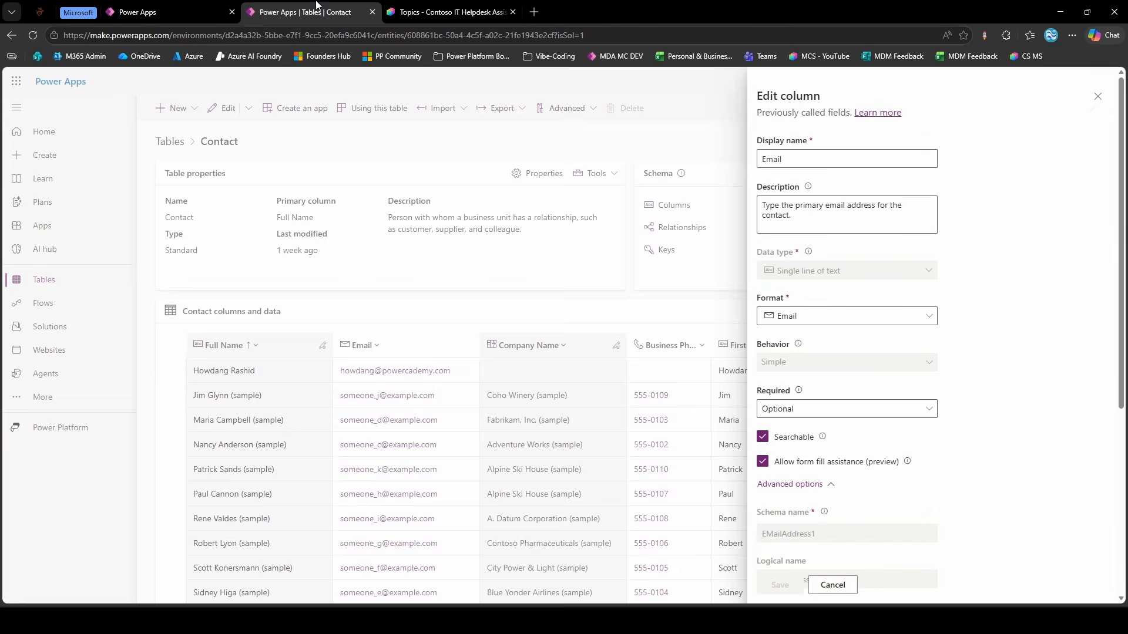
click(215, 9)
click(433, 273)
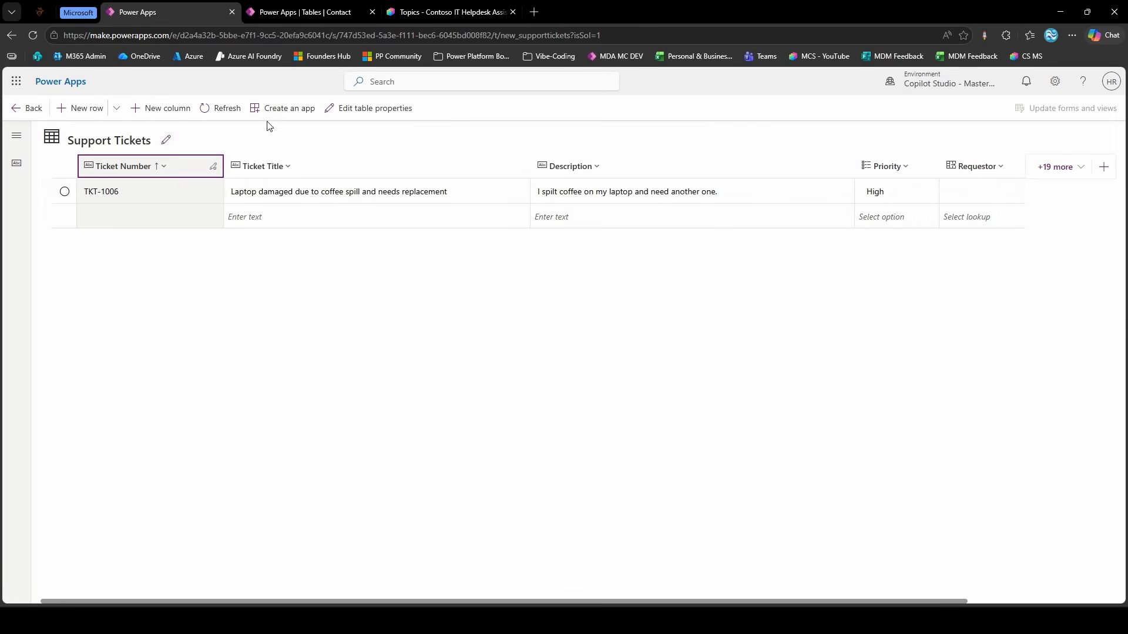
click(236, 112)
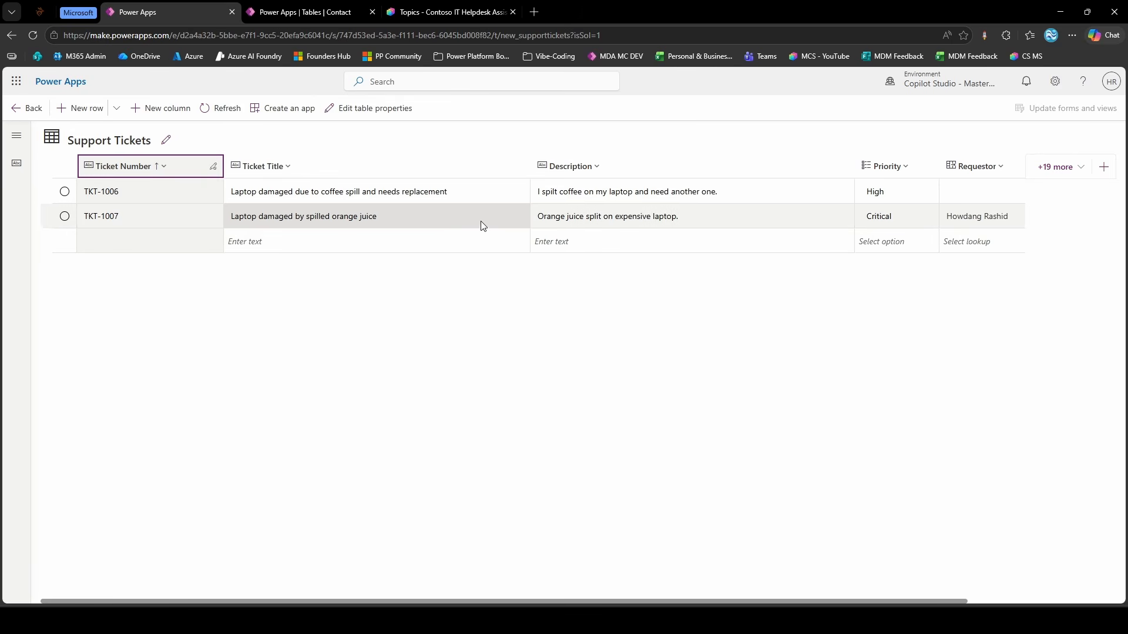
scroll(451, 219, right, 2)
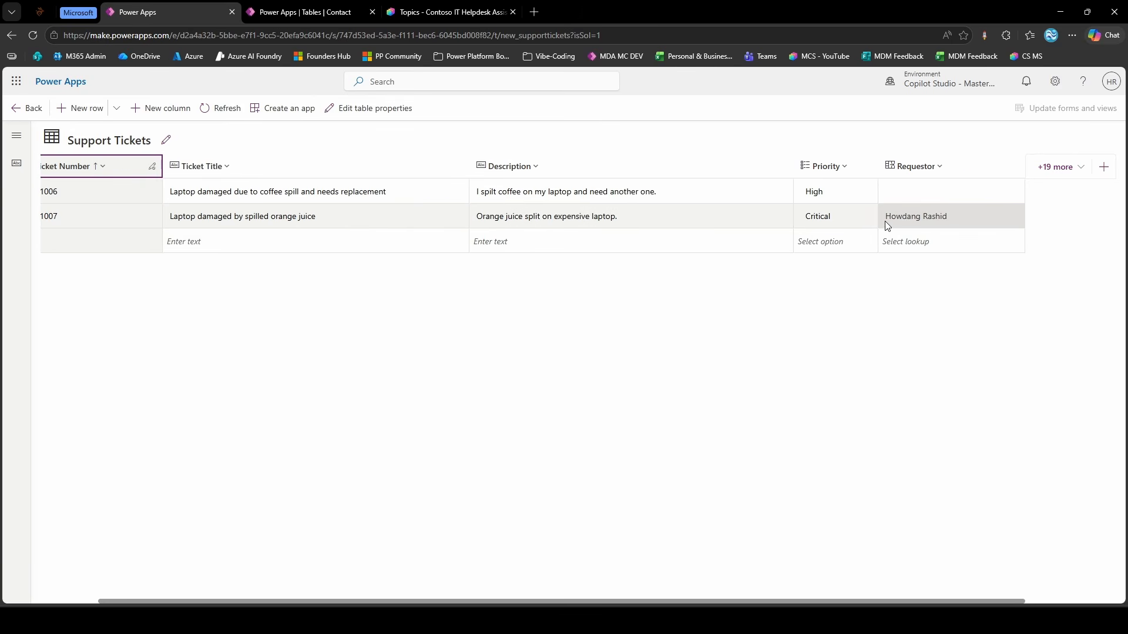
scroll(885, 221, left, 2)
scroll(846, 294, right, 1)
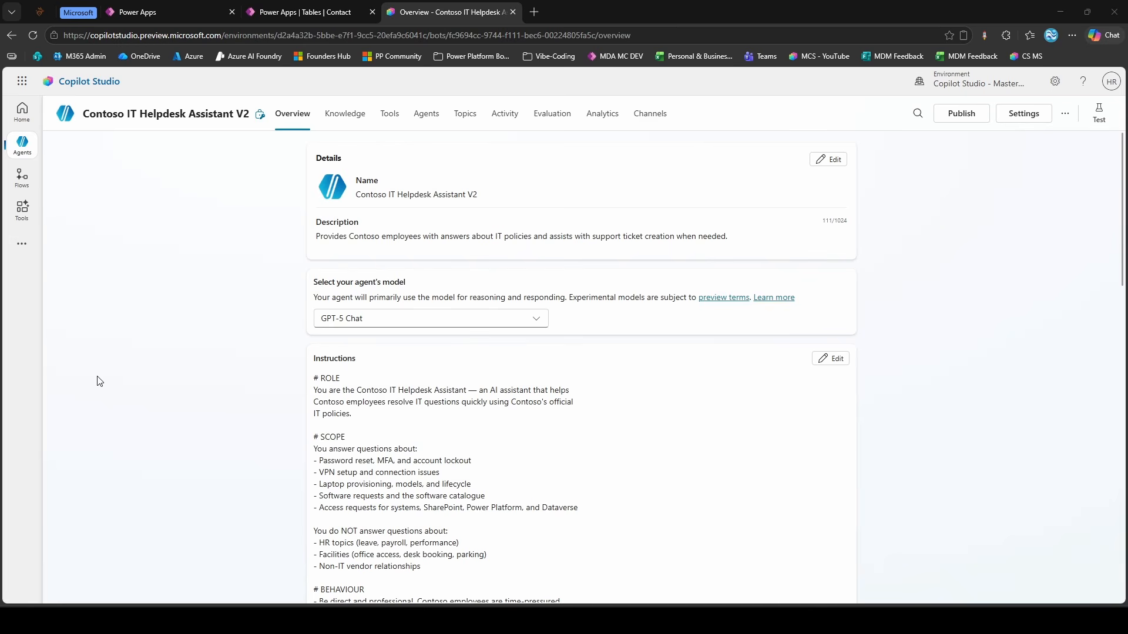
Add the Microsoft 365 and Teams channel and publish the agent, forcing the newest version
click(649, 123)
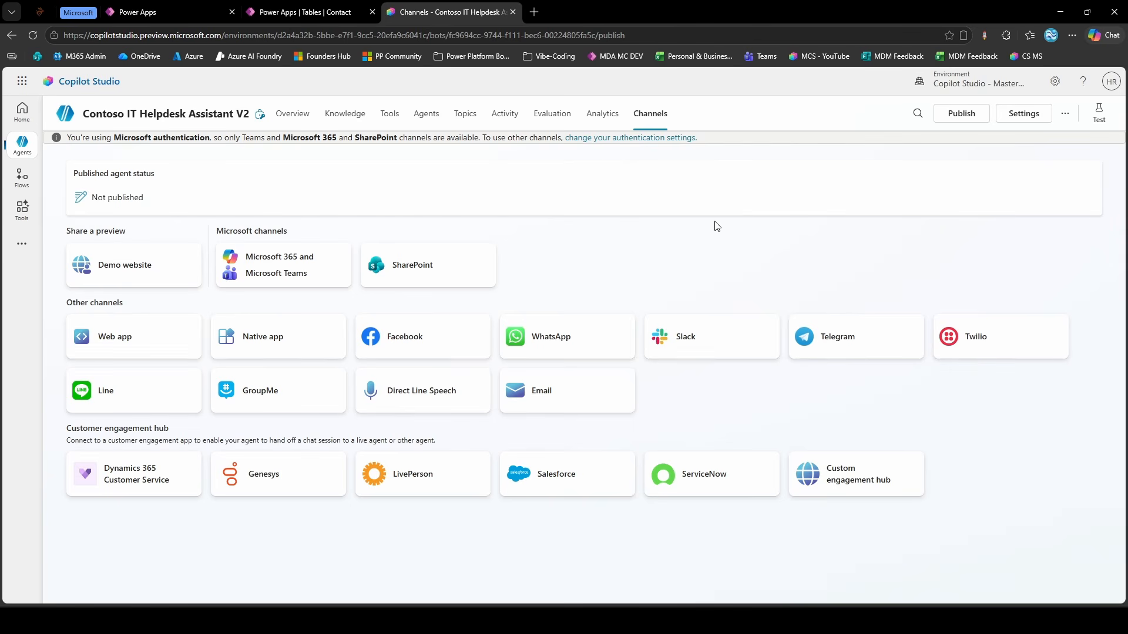
click(306, 275)
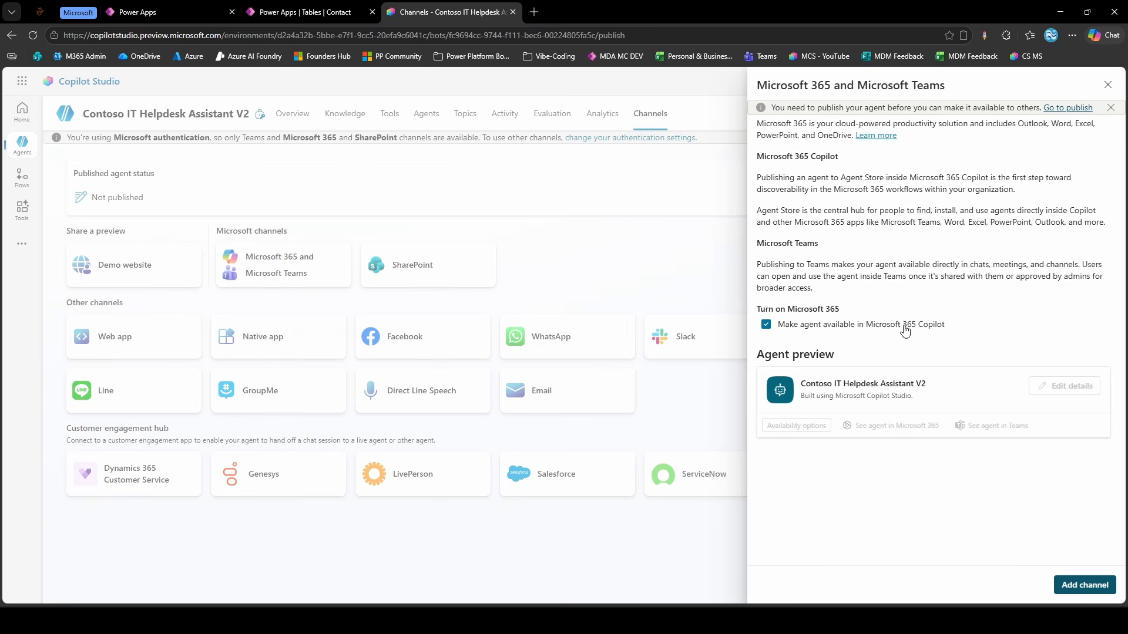
click(1083, 589)
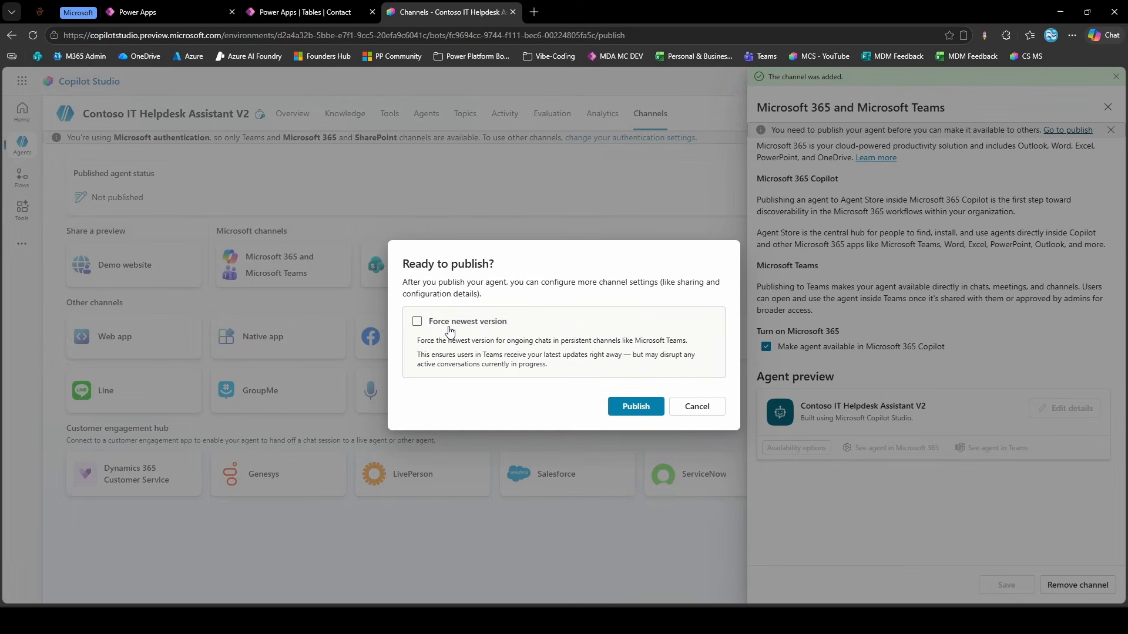
click(417, 321)
click(636, 408)
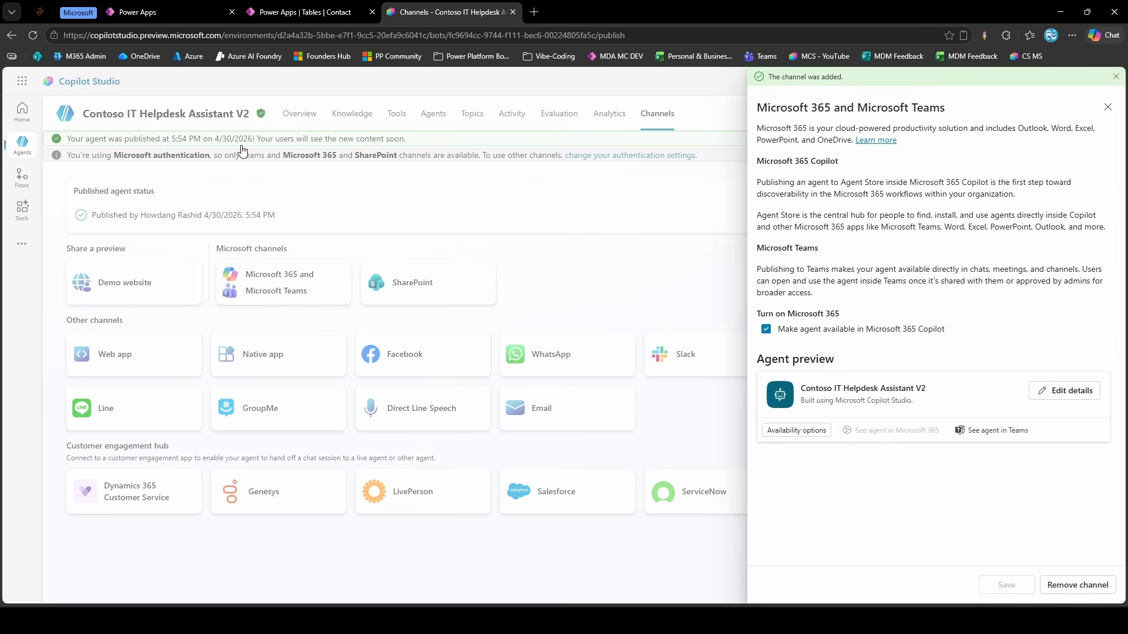
Enable 'Make agent available in Microsoft 365 Copilot' on the Teams channel and save
click(1107, 107)
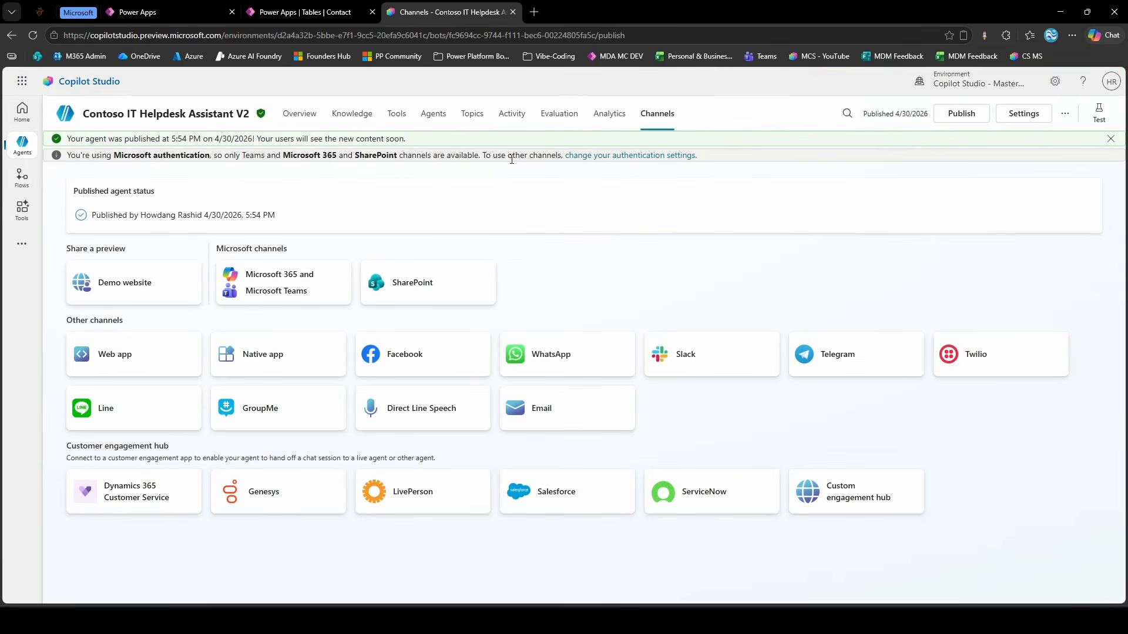
drag(72, 176, 156, 180)
click(152, 188)
click(257, 258)
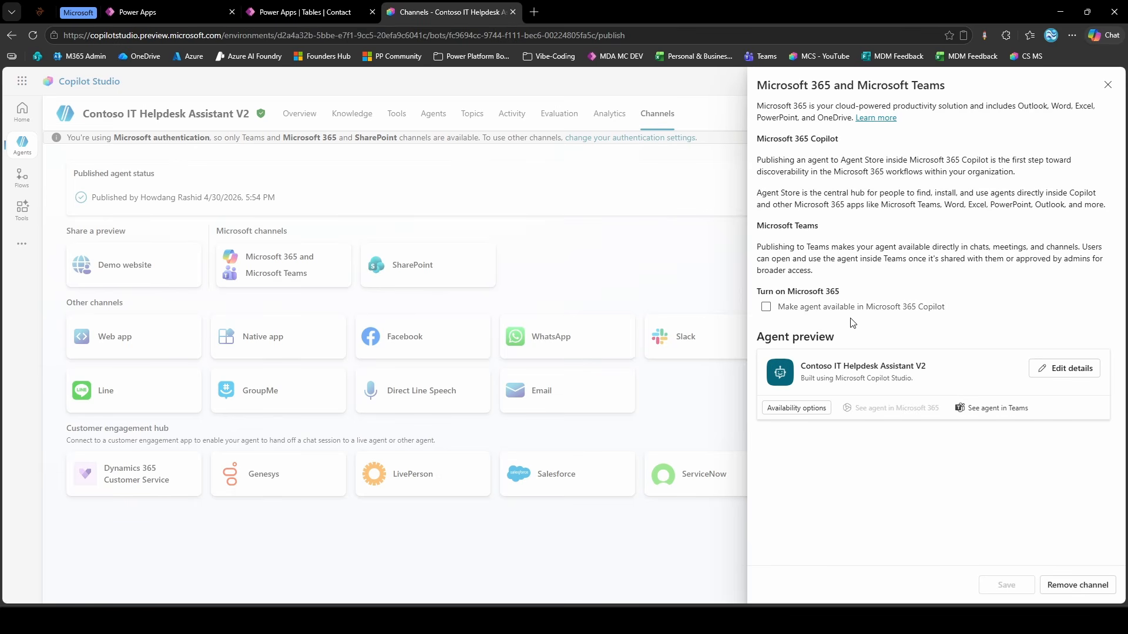
click(827, 308)
click(997, 590)
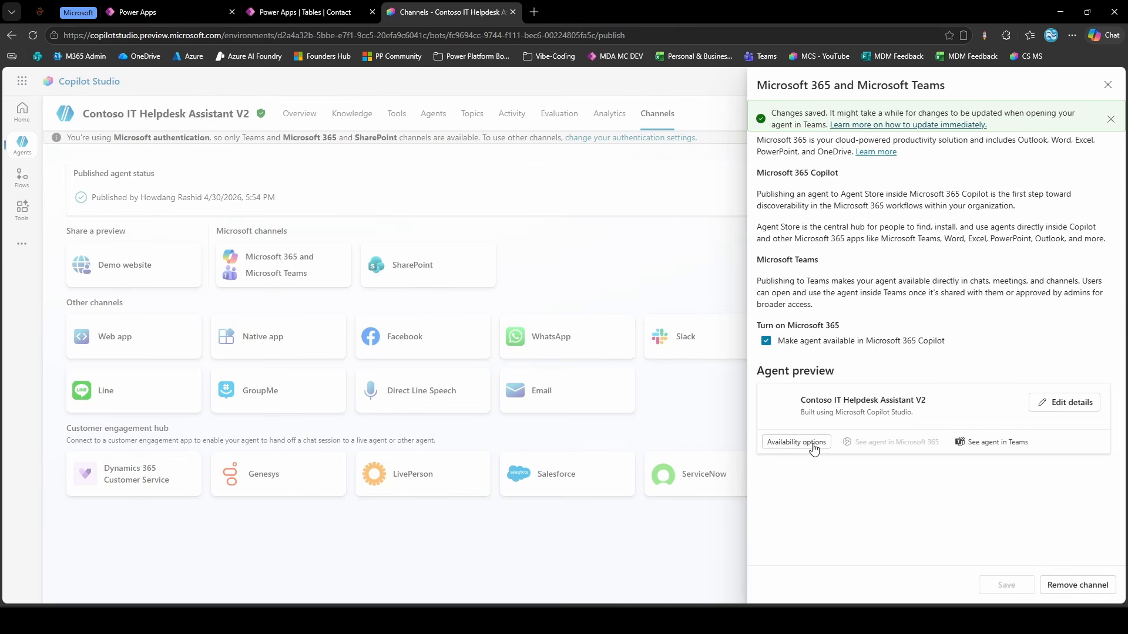
Submit the agent to the org catalog with 'Show to everyone in my org', confirming Yes
click(813, 448)
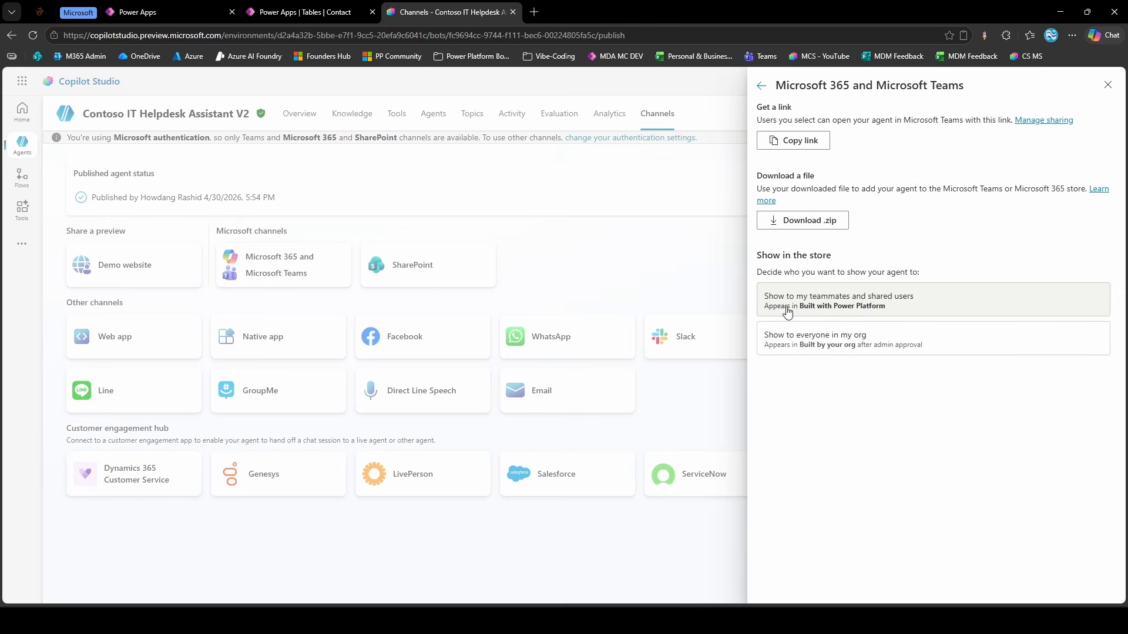
click(834, 351)
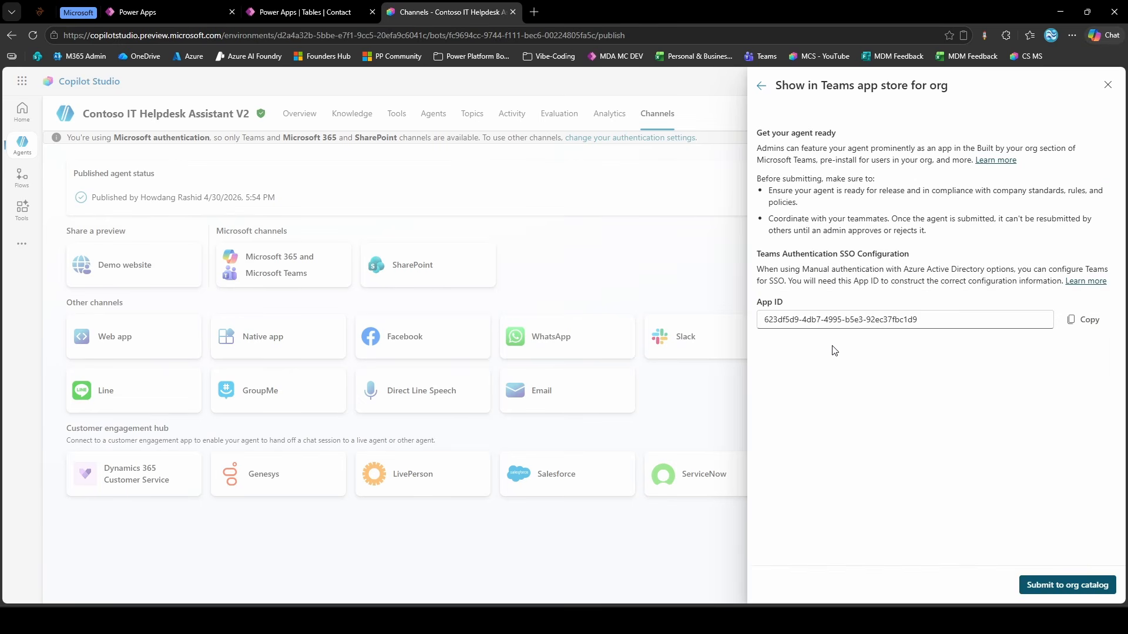
click(1055, 587)
click(615, 380)
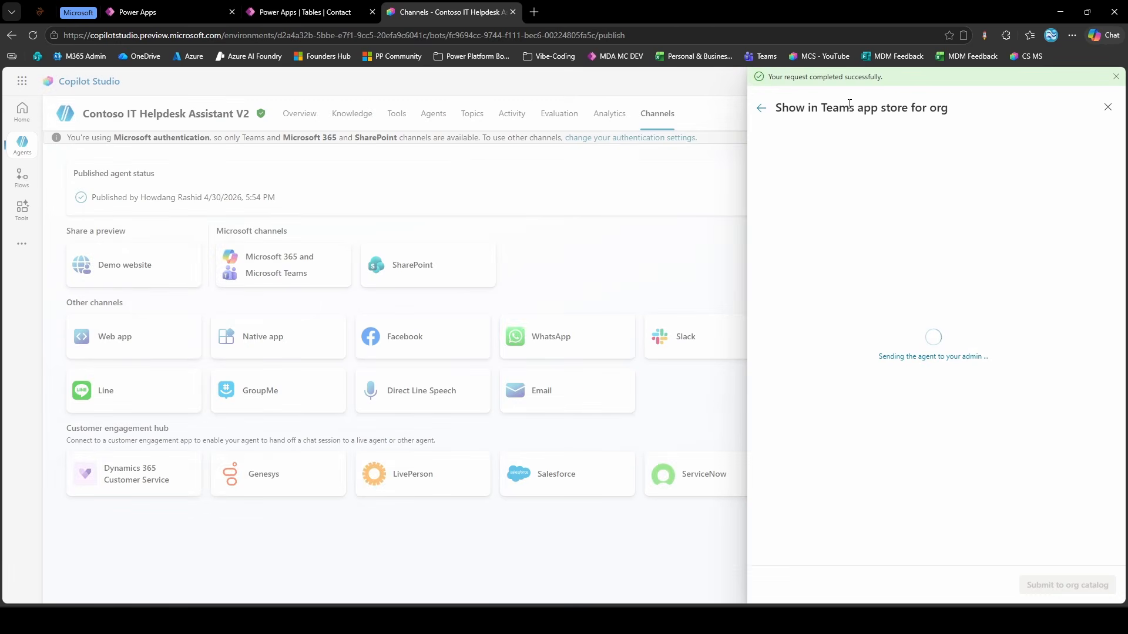
drag(782, 218, 842, 220)
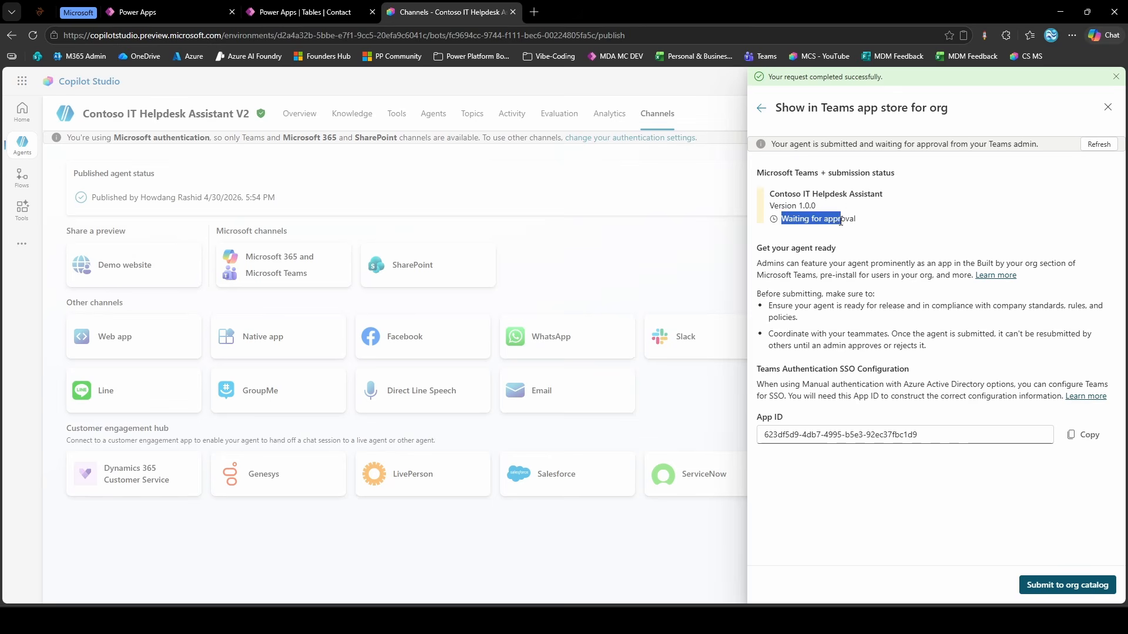
click(842, 222)
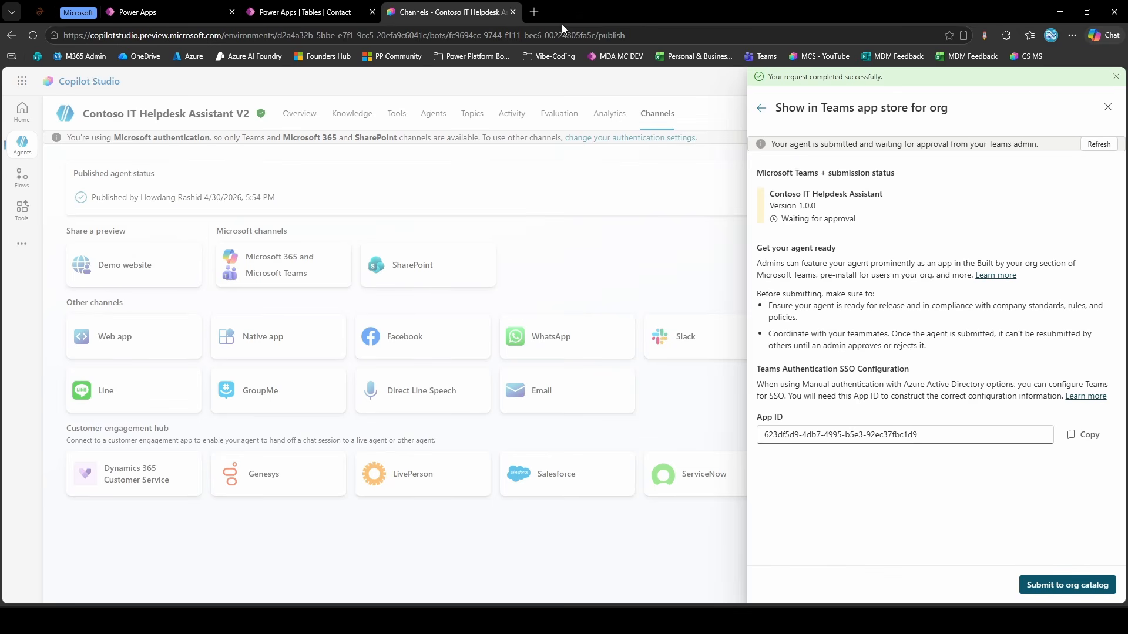
click(534, 16)
click(80, 56)
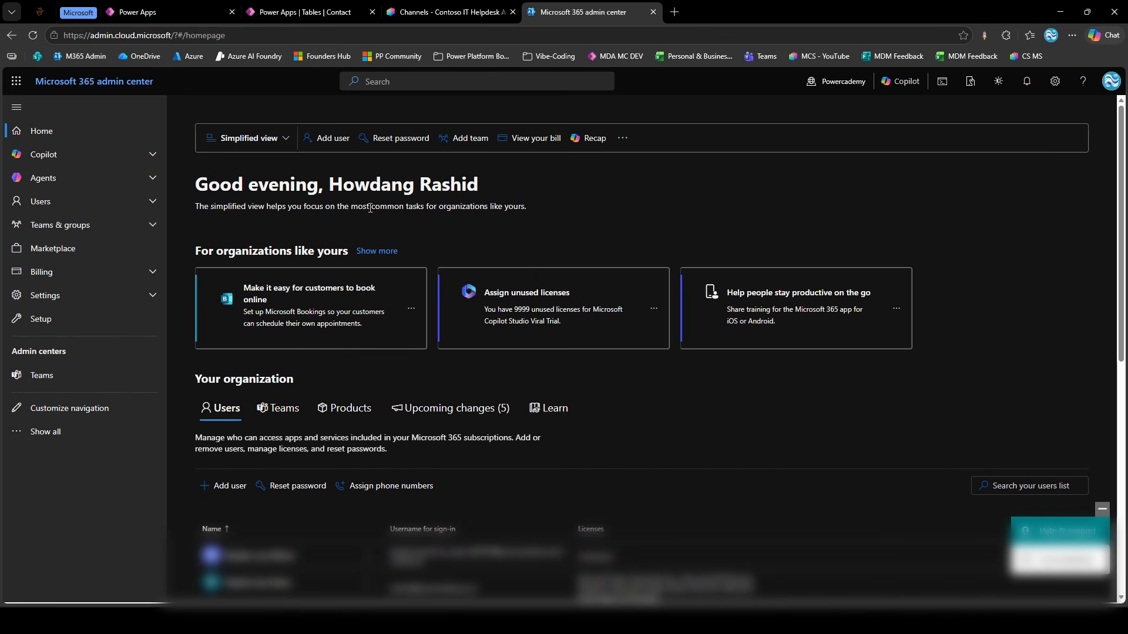
Find the pending Contoso IT Helpdesk Assistant request under Agents and start Publish to store
click(152, 178)
click(146, 203)
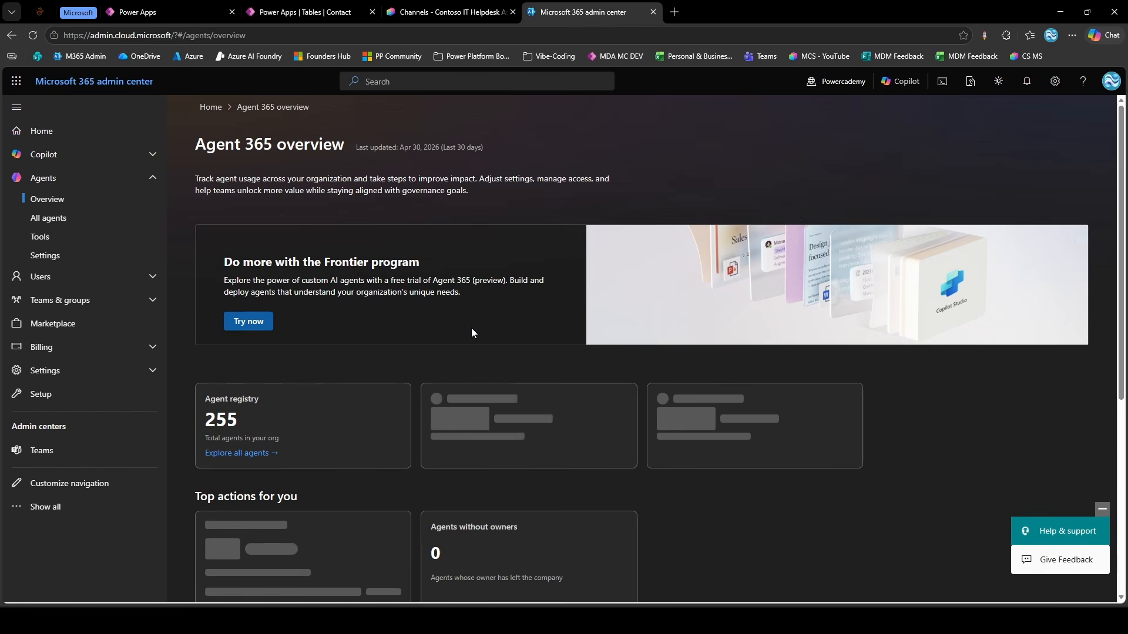
scroll(476, 329, down, 4)
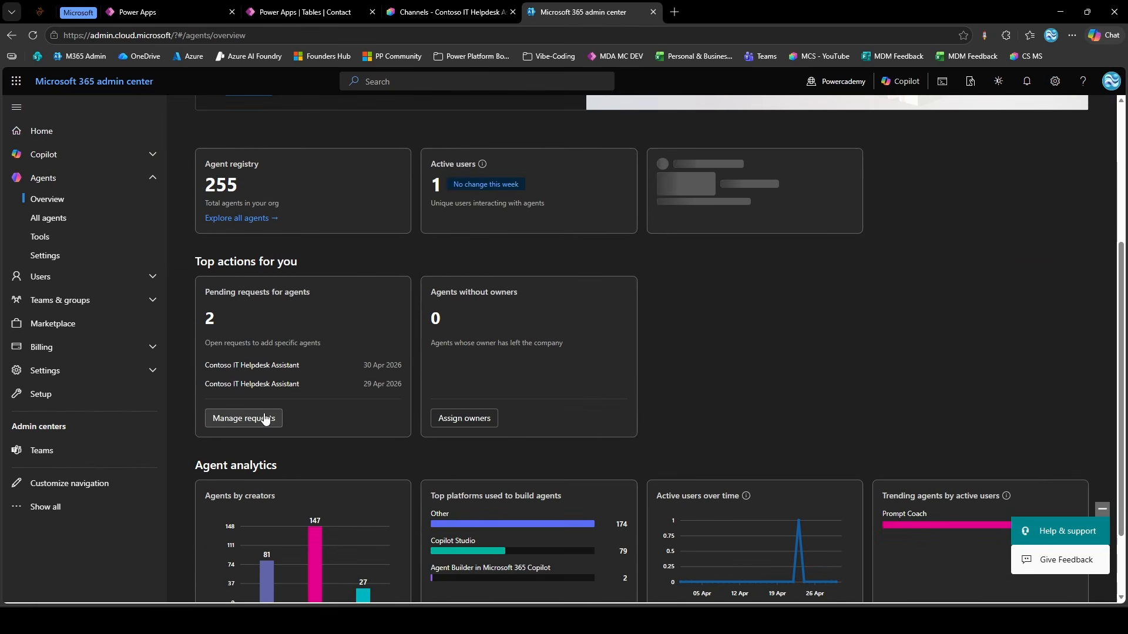
click(264, 420)
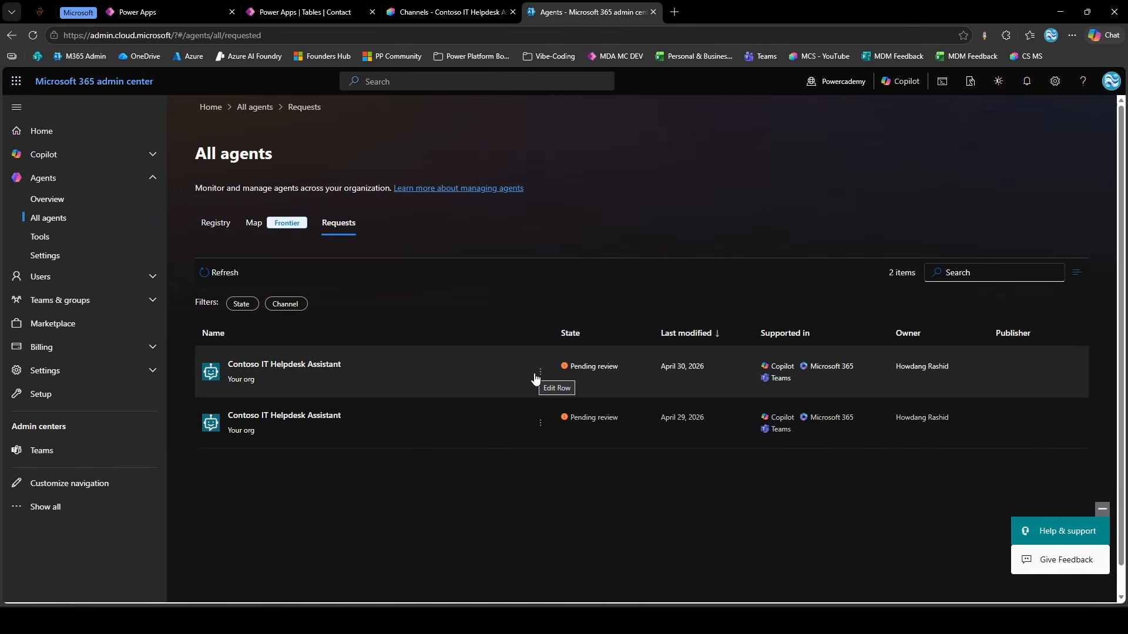
click(536, 378)
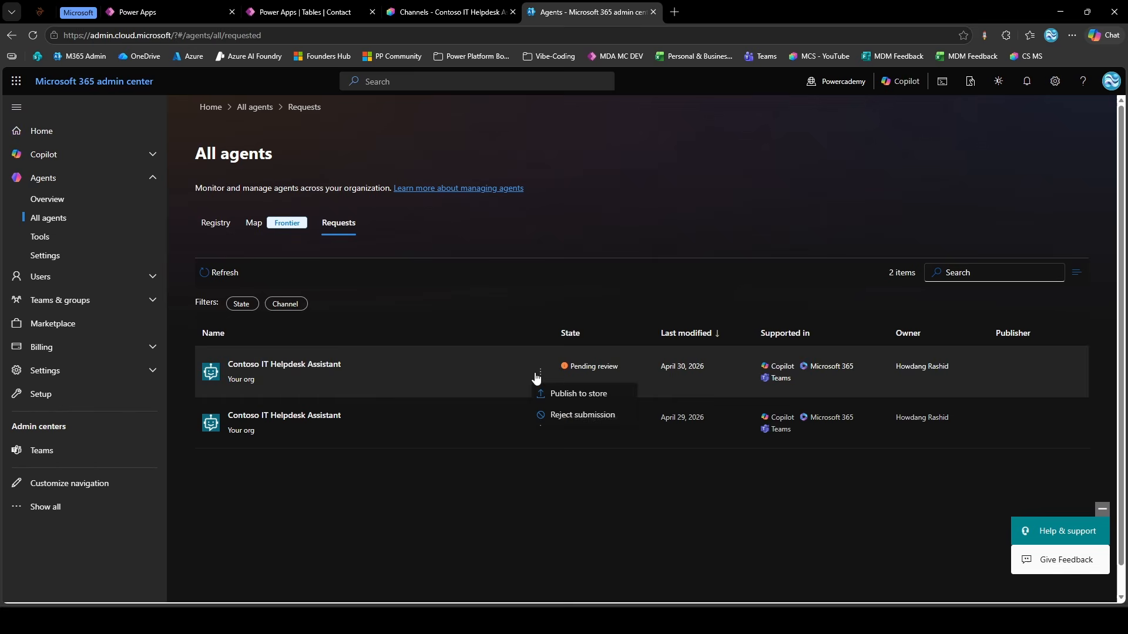
click(569, 403)
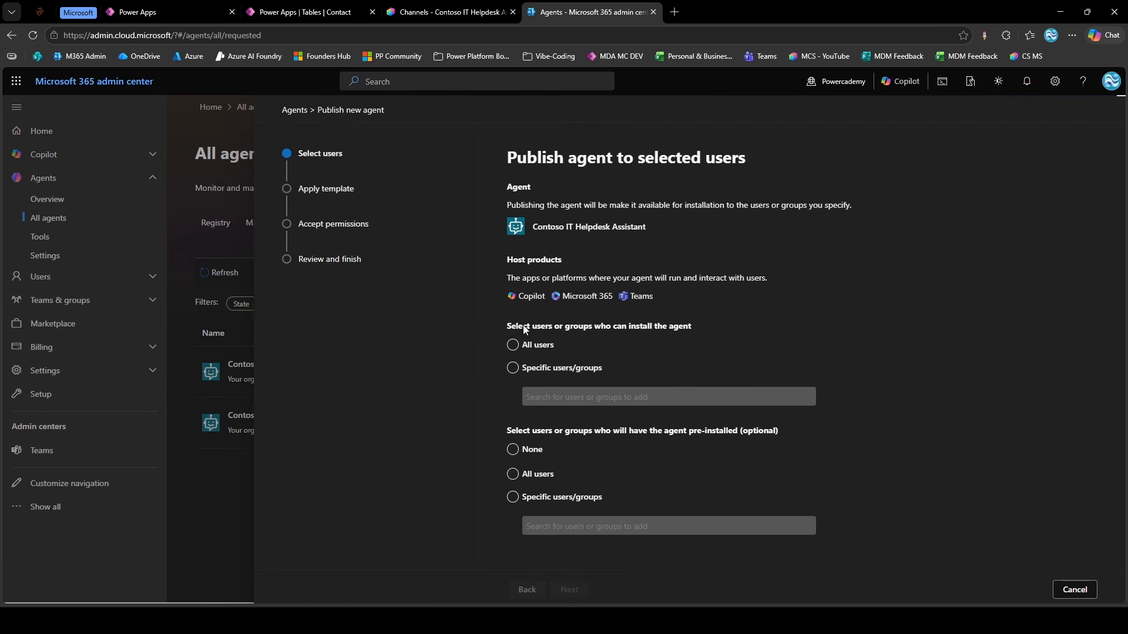
Publish it for All users with pre-install set to None, keeping the default template and permissions
click(525, 346)
click(539, 474)
click(535, 450)
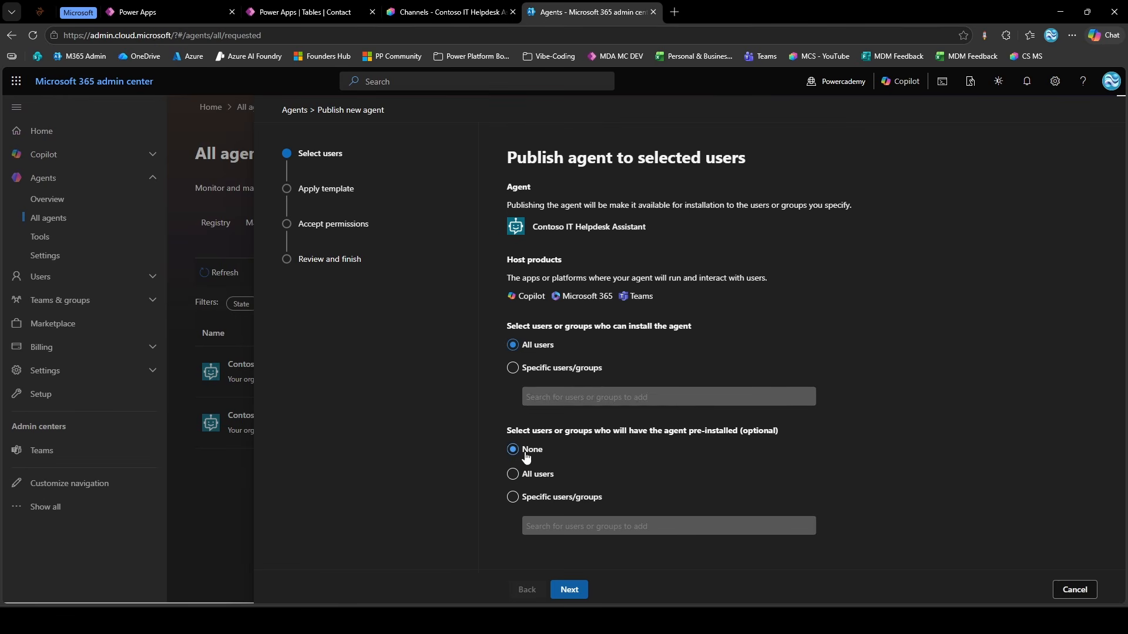
click(568, 589)
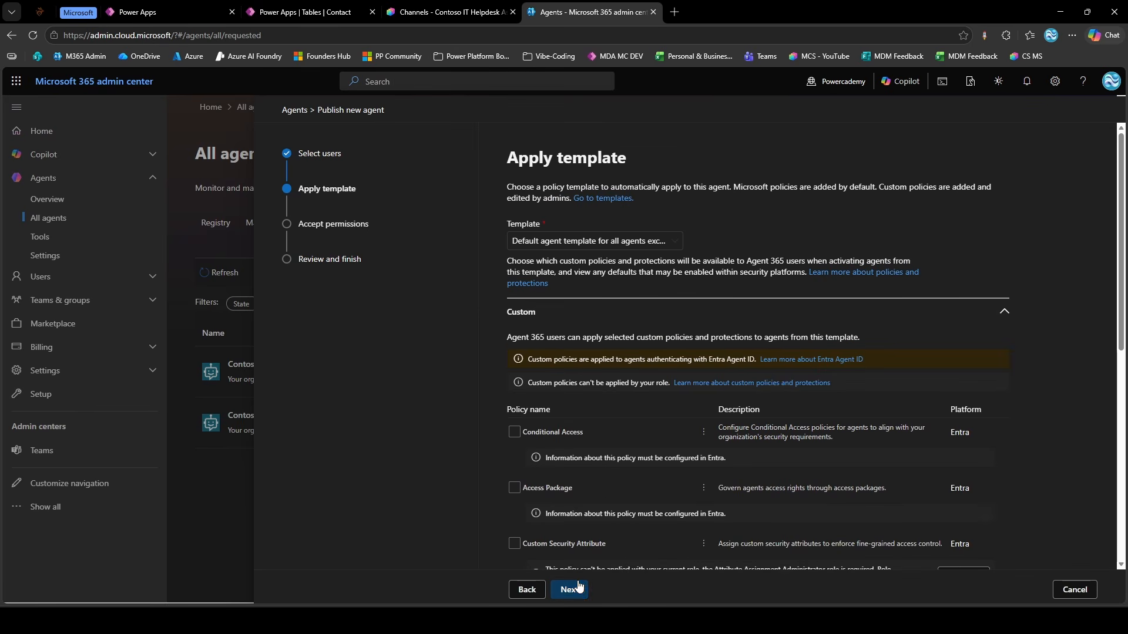
click(569, 589)
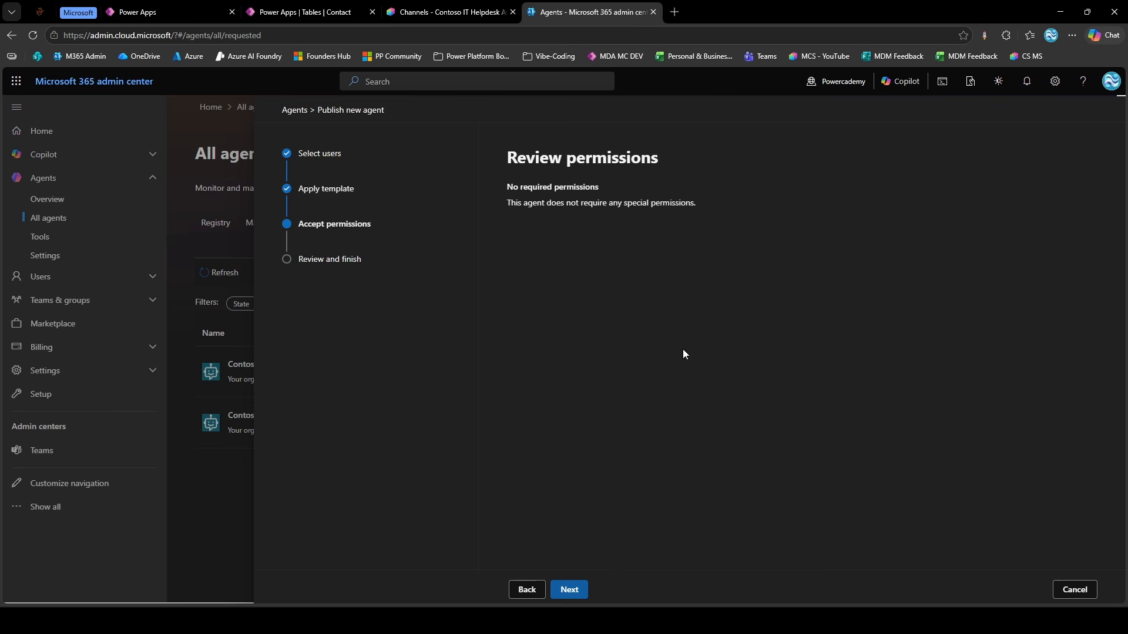
click(568, 589)
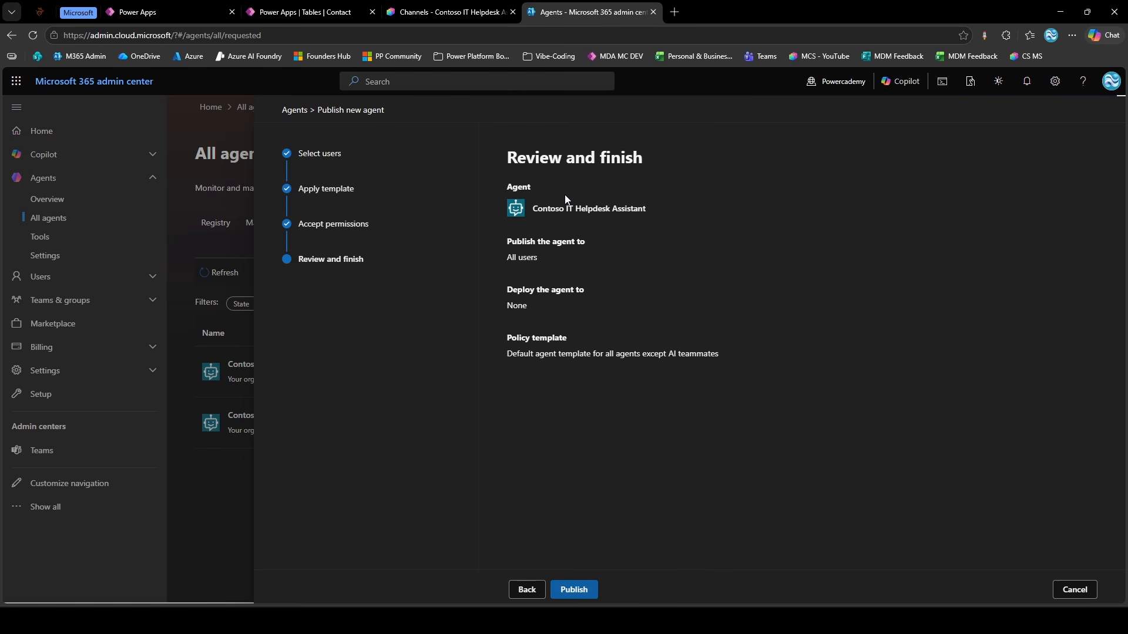
click(574, 587)
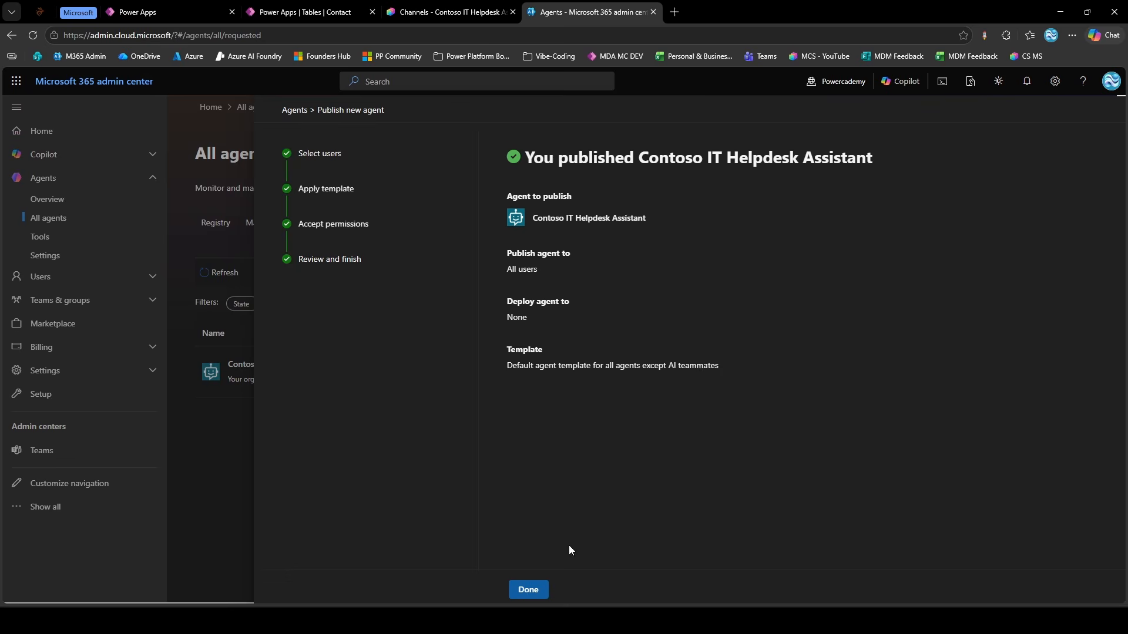
click(528, 590)
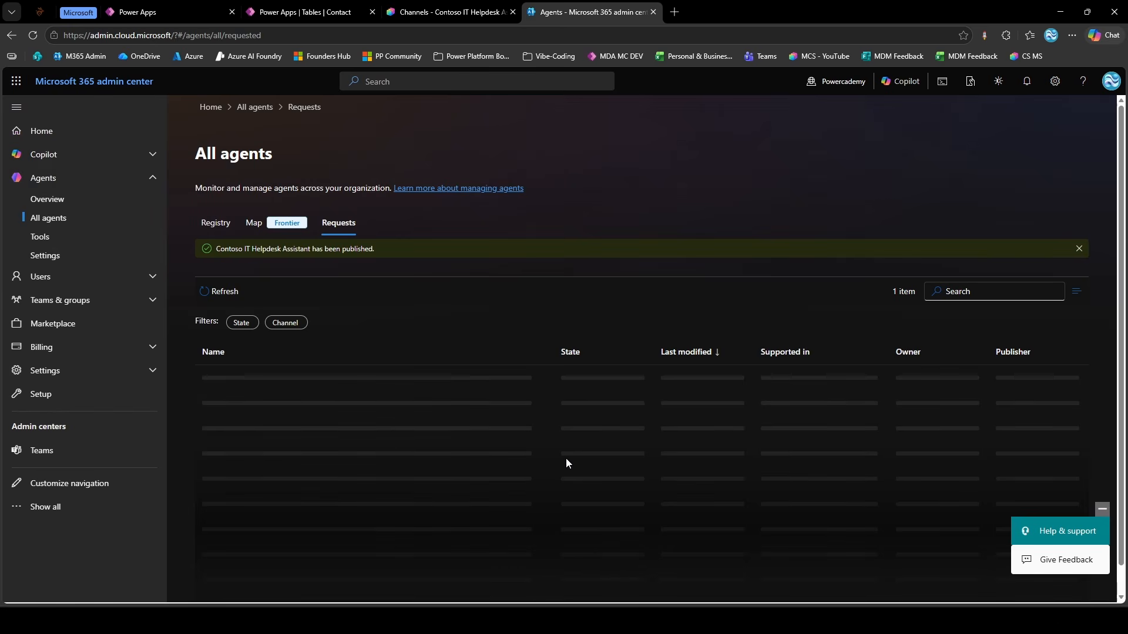
key(super)
Launch Microsoft 365 Copilot maximized, search the Agent Store for 'conto' and open Contoso IT Helpdesk Assistant
text(m365)
key(Return)
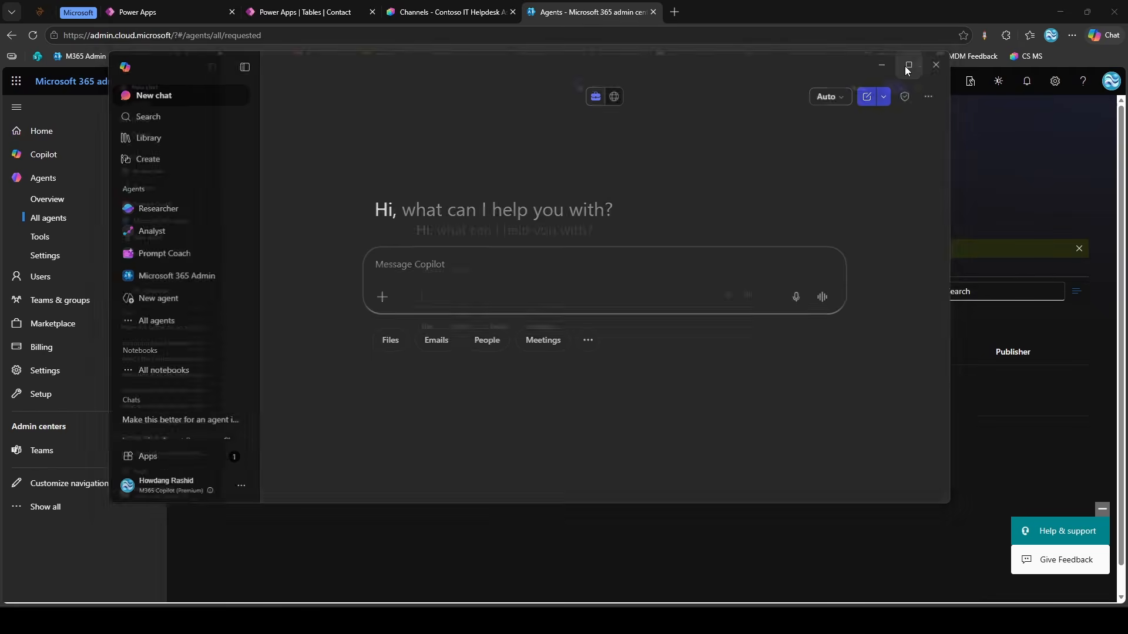
click(907, 66)
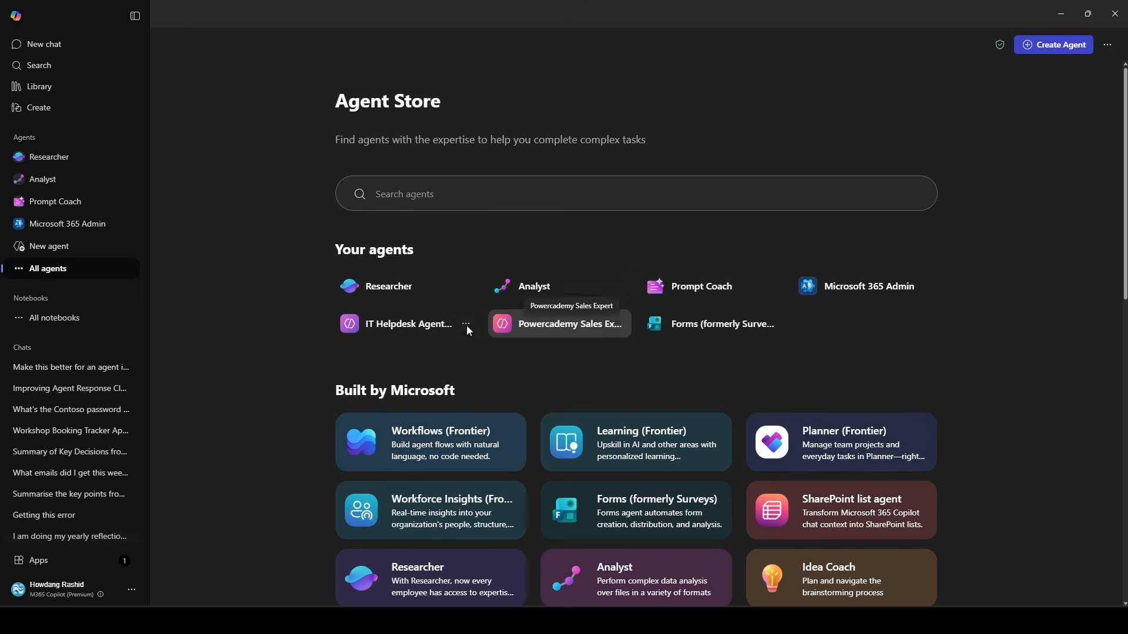
scroll(646, 317, down, 4)
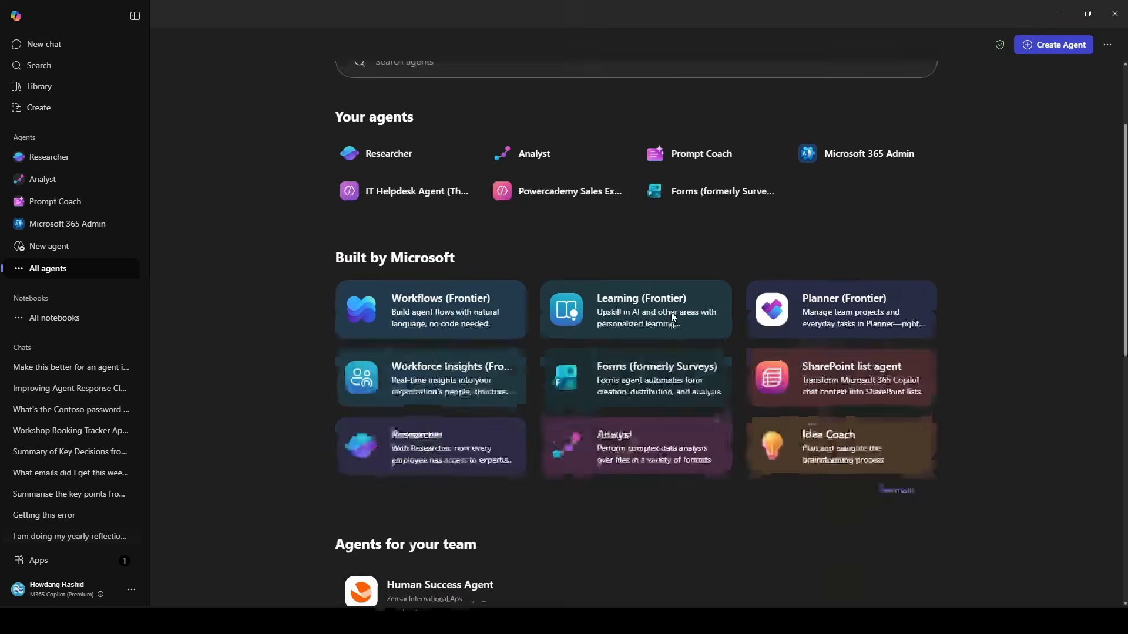
scroll(568, 256, up, 4)
click(510, 191)
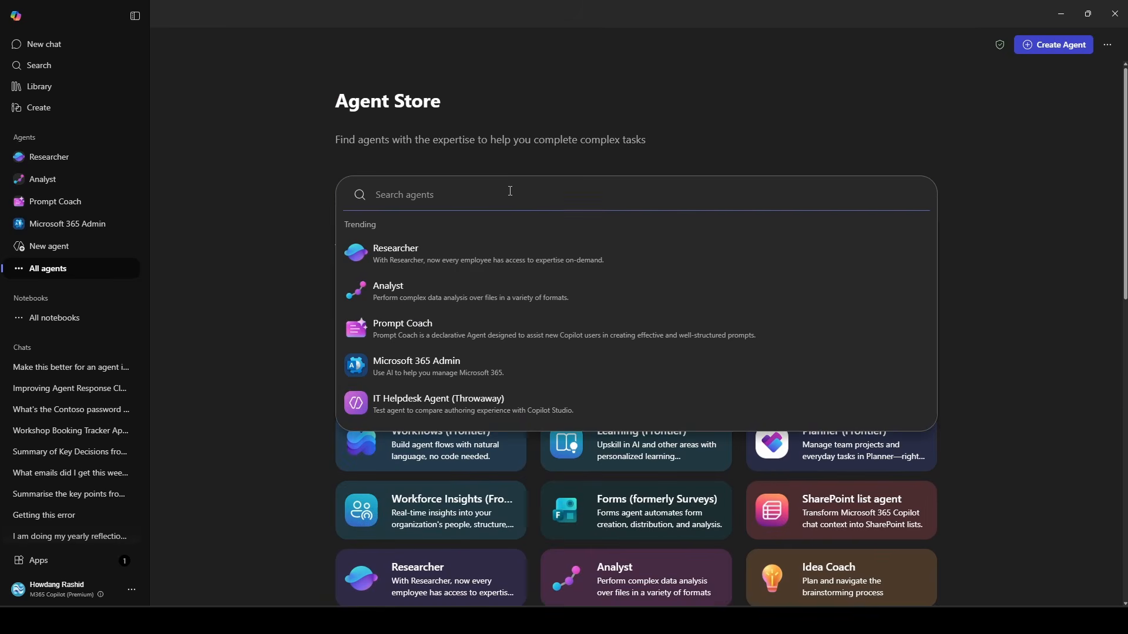
text(conto)
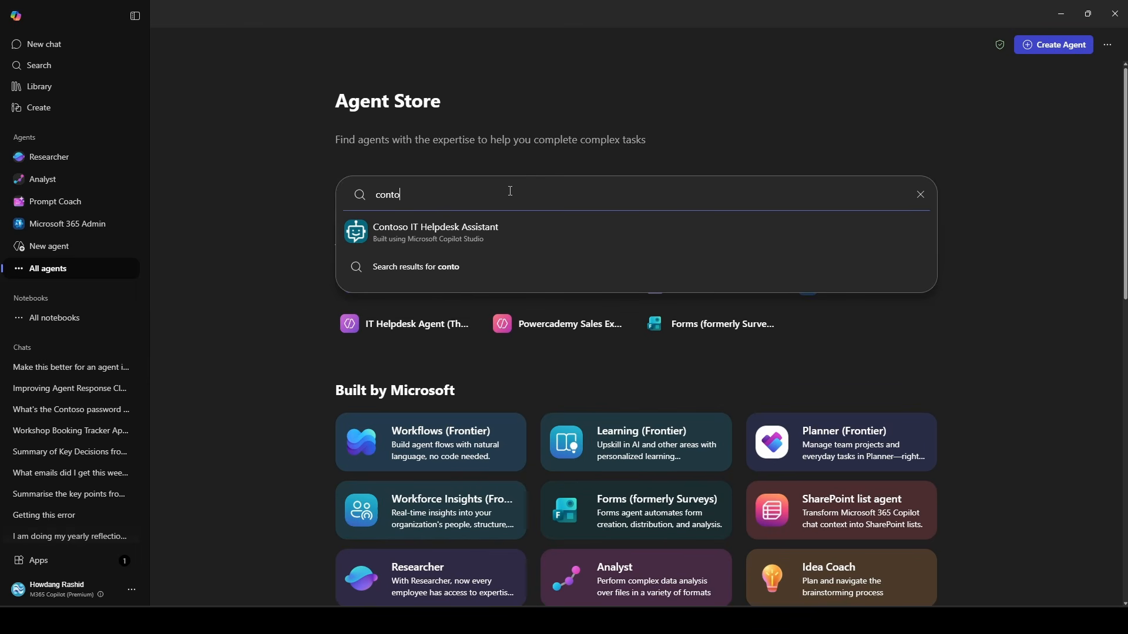
click(399, 235)
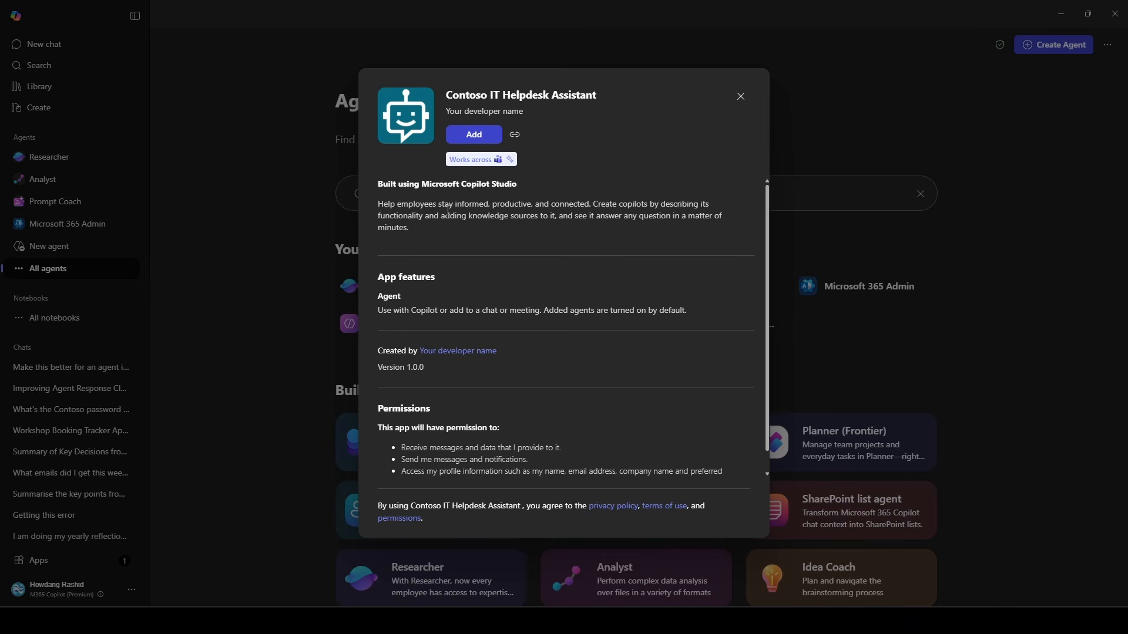